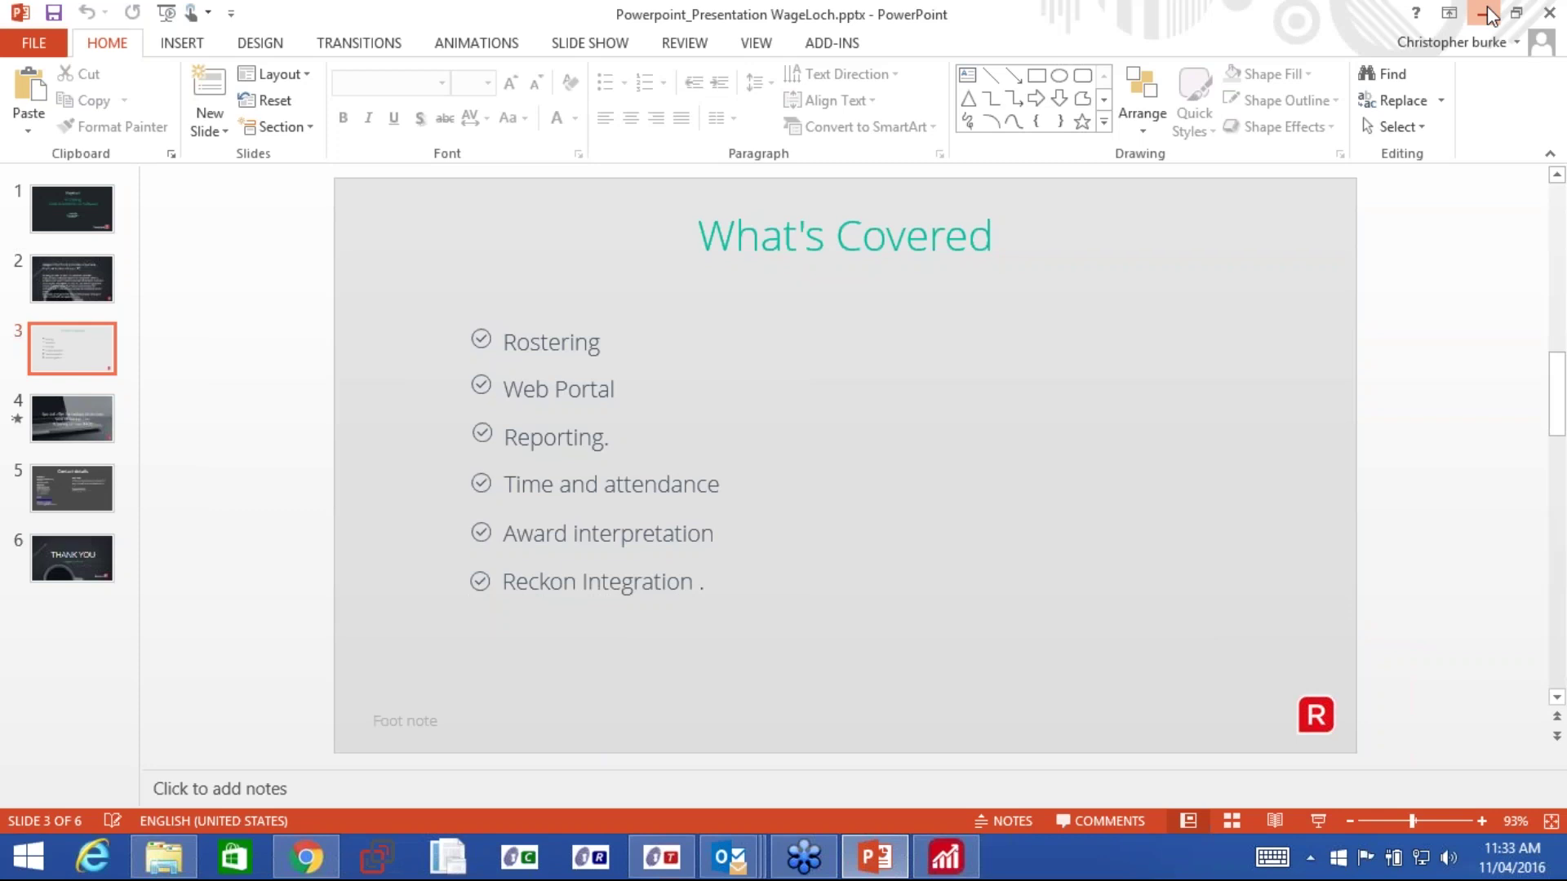
Minimise the presentation, launch WageLoch Cloud Roster, sign in with the account password and open the Pharmacy Demo site.
left_click(1483, 13)
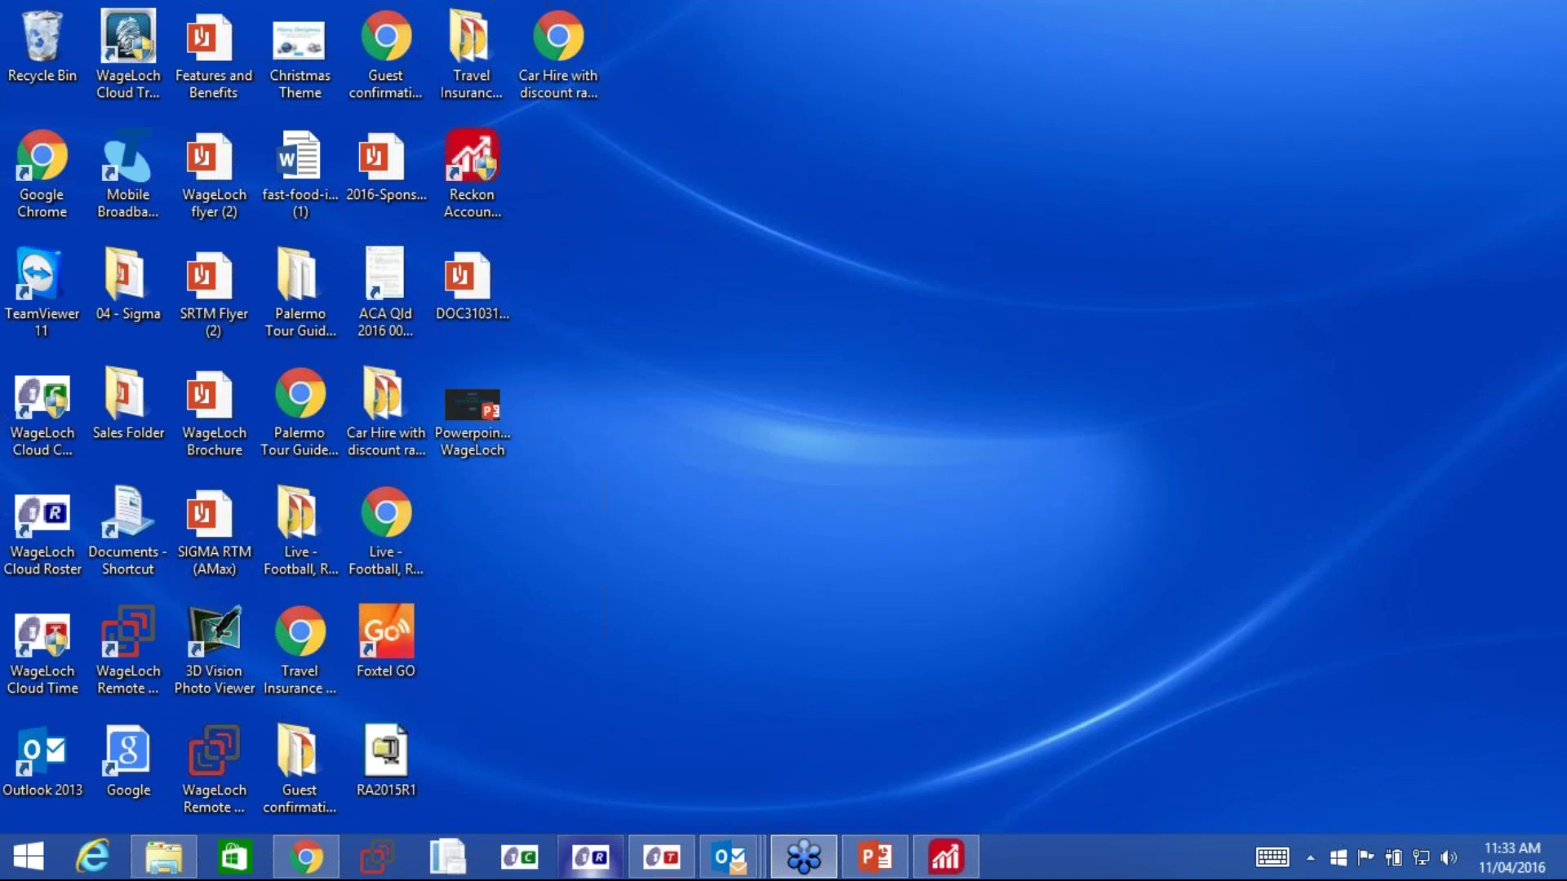
mouse_move(645, 867)
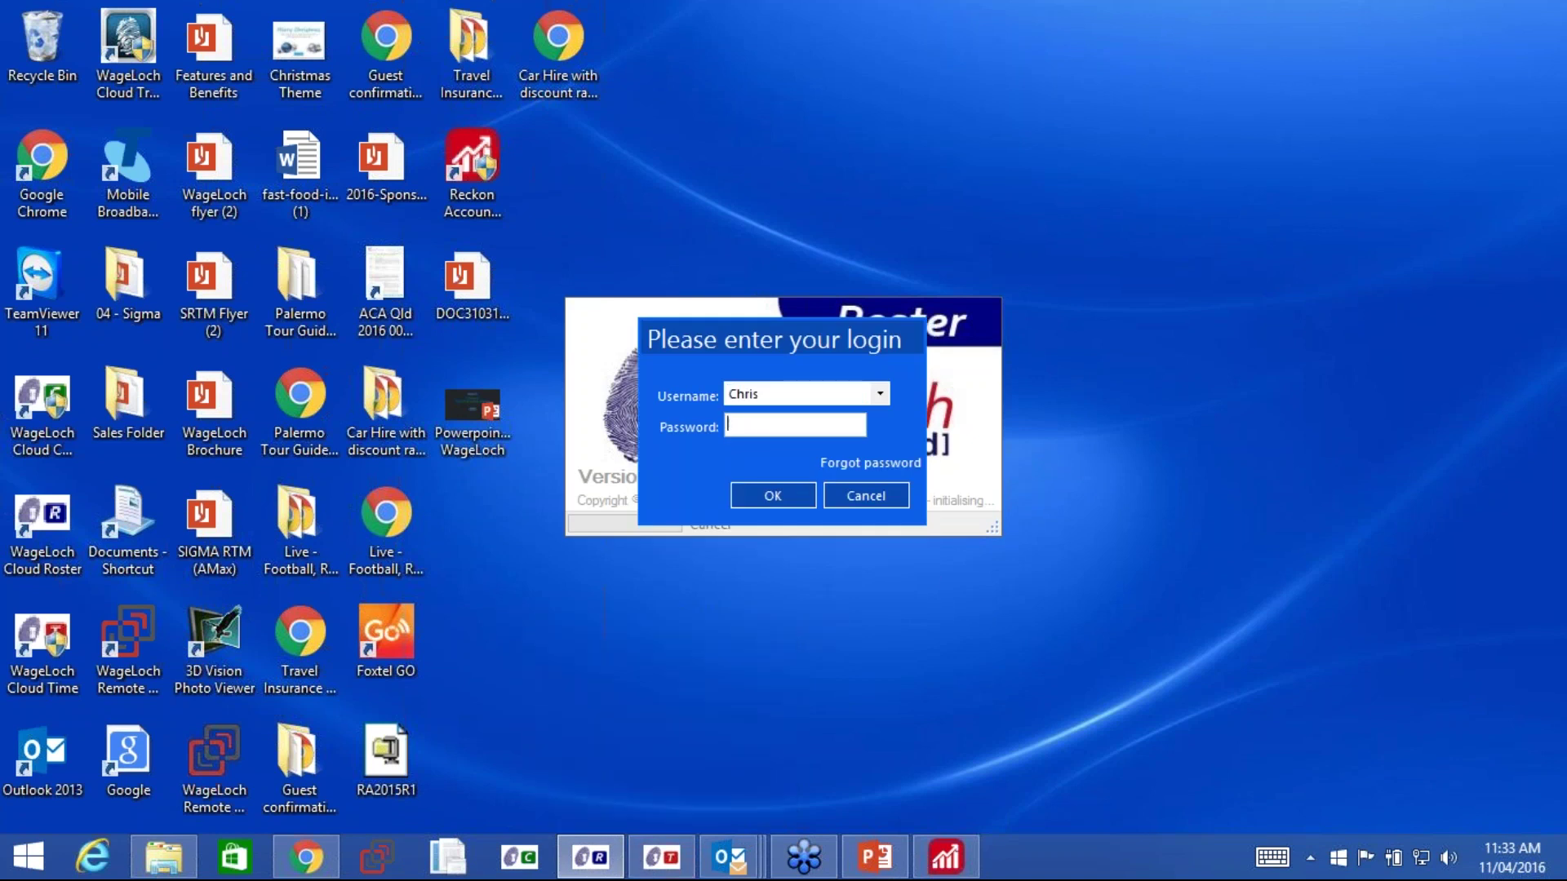
type("*********")
left_click(781, 493)
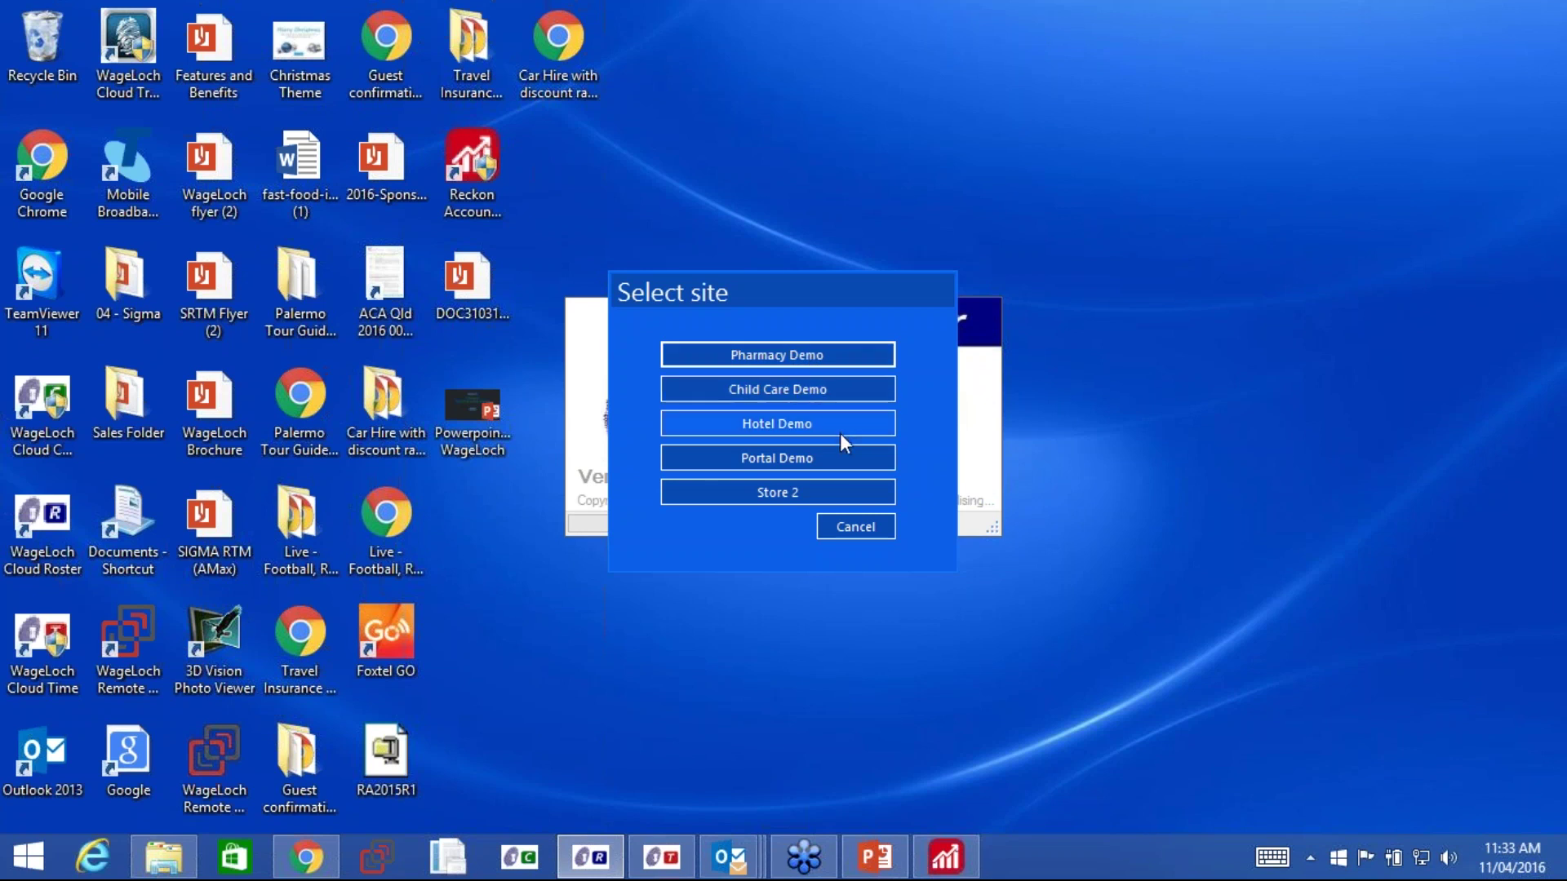
left_click(795, 355)
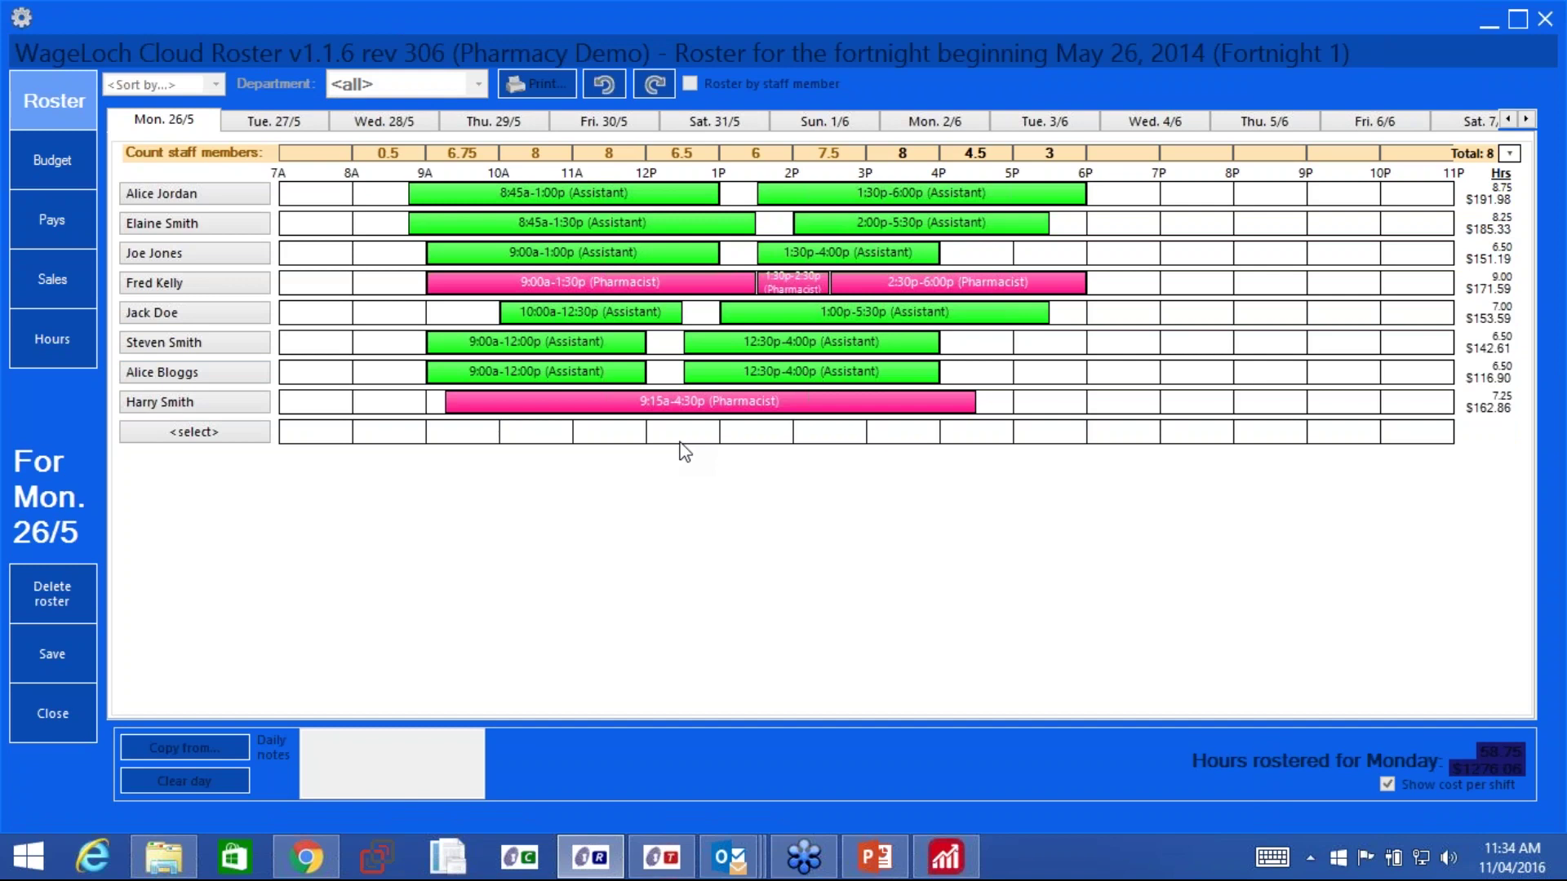
View the rosters for Tuesday 27/5 and Wednesday 28/5, and return to Monday 26/5.
left_click(281, 124)
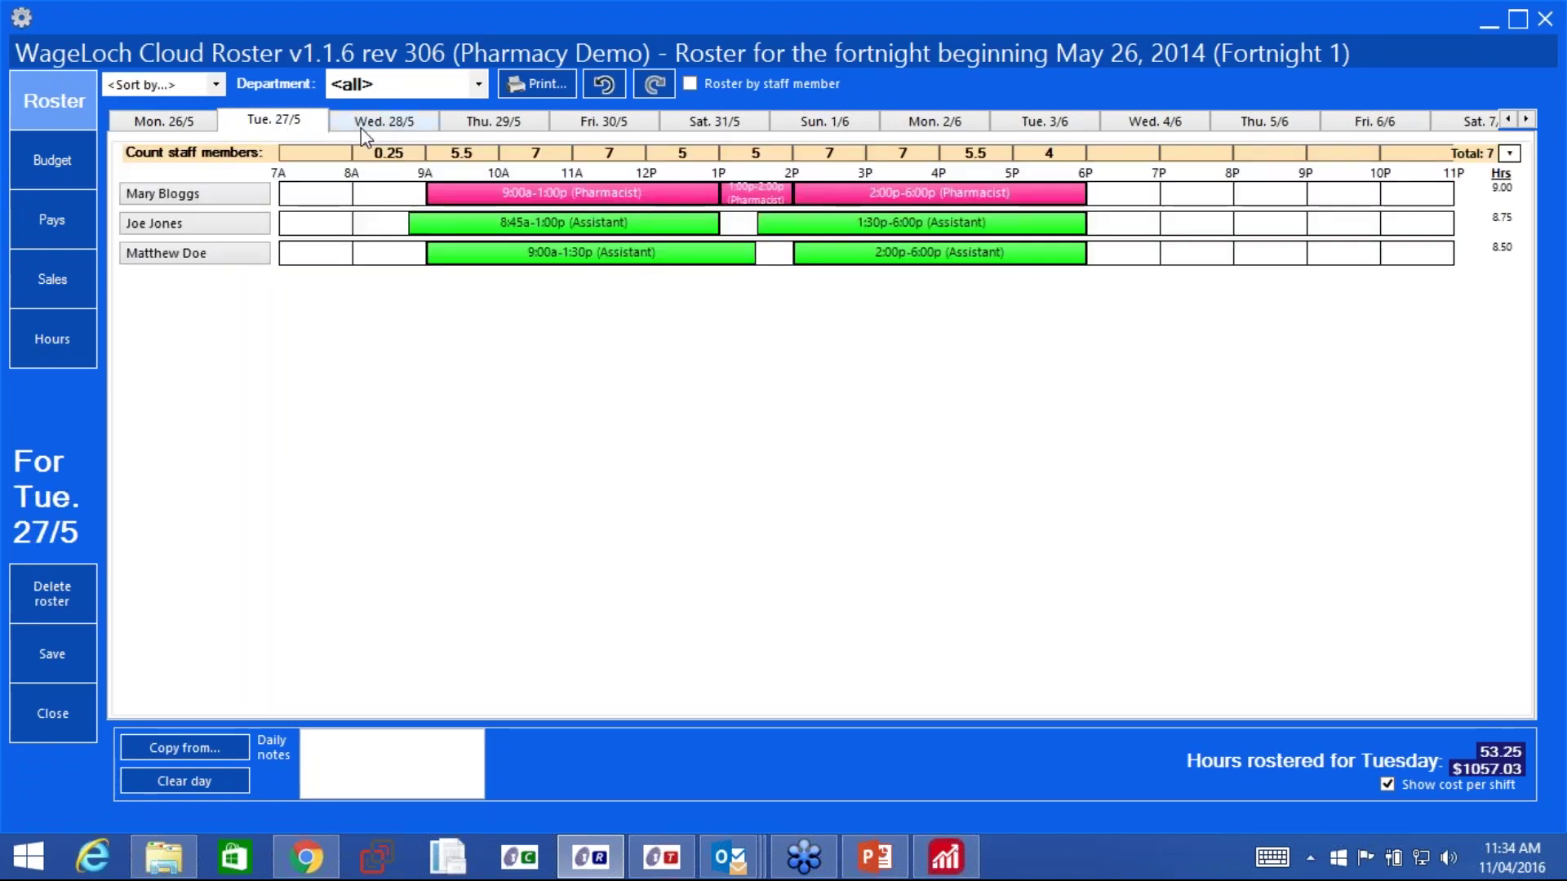
left_click(371, 124)
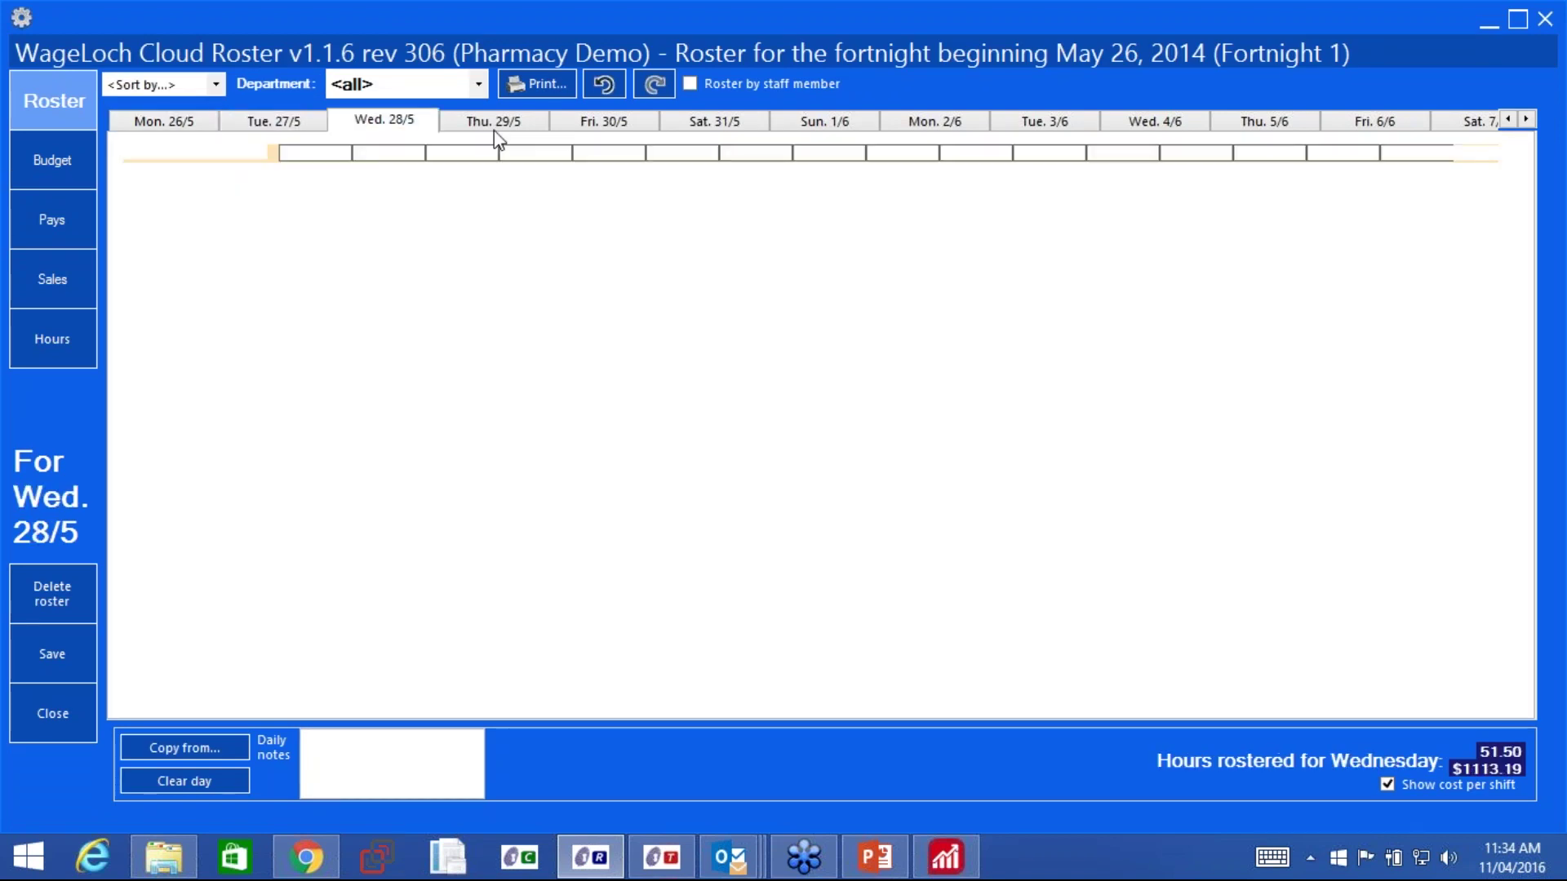
left_click(163, 121)
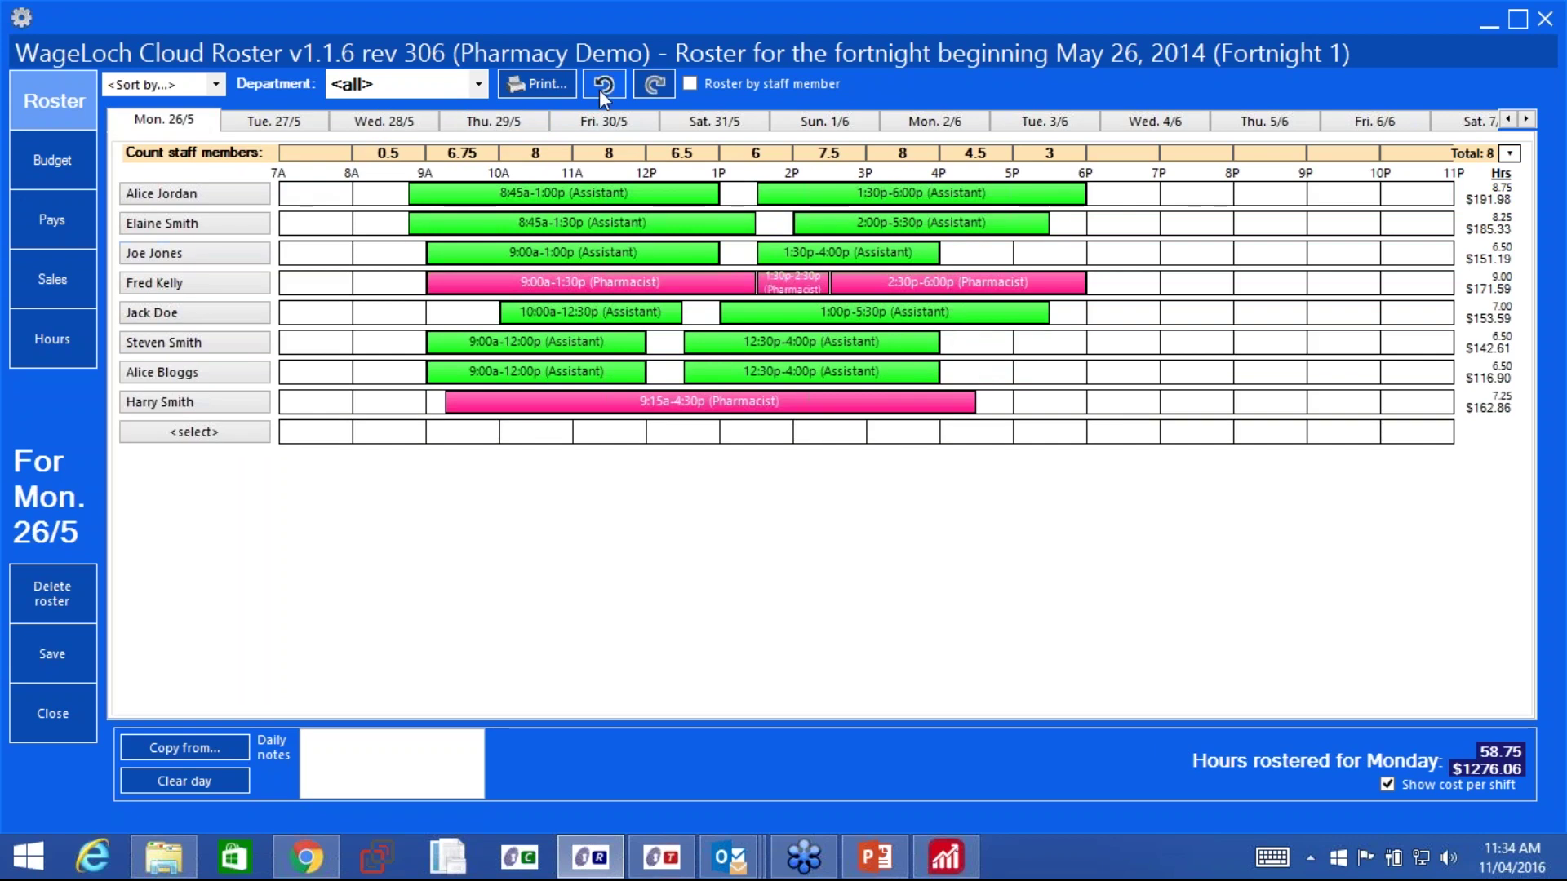
View the fortnight's roster by staff member for the first few employees, and return to the daily view.
left_click(691, 84)
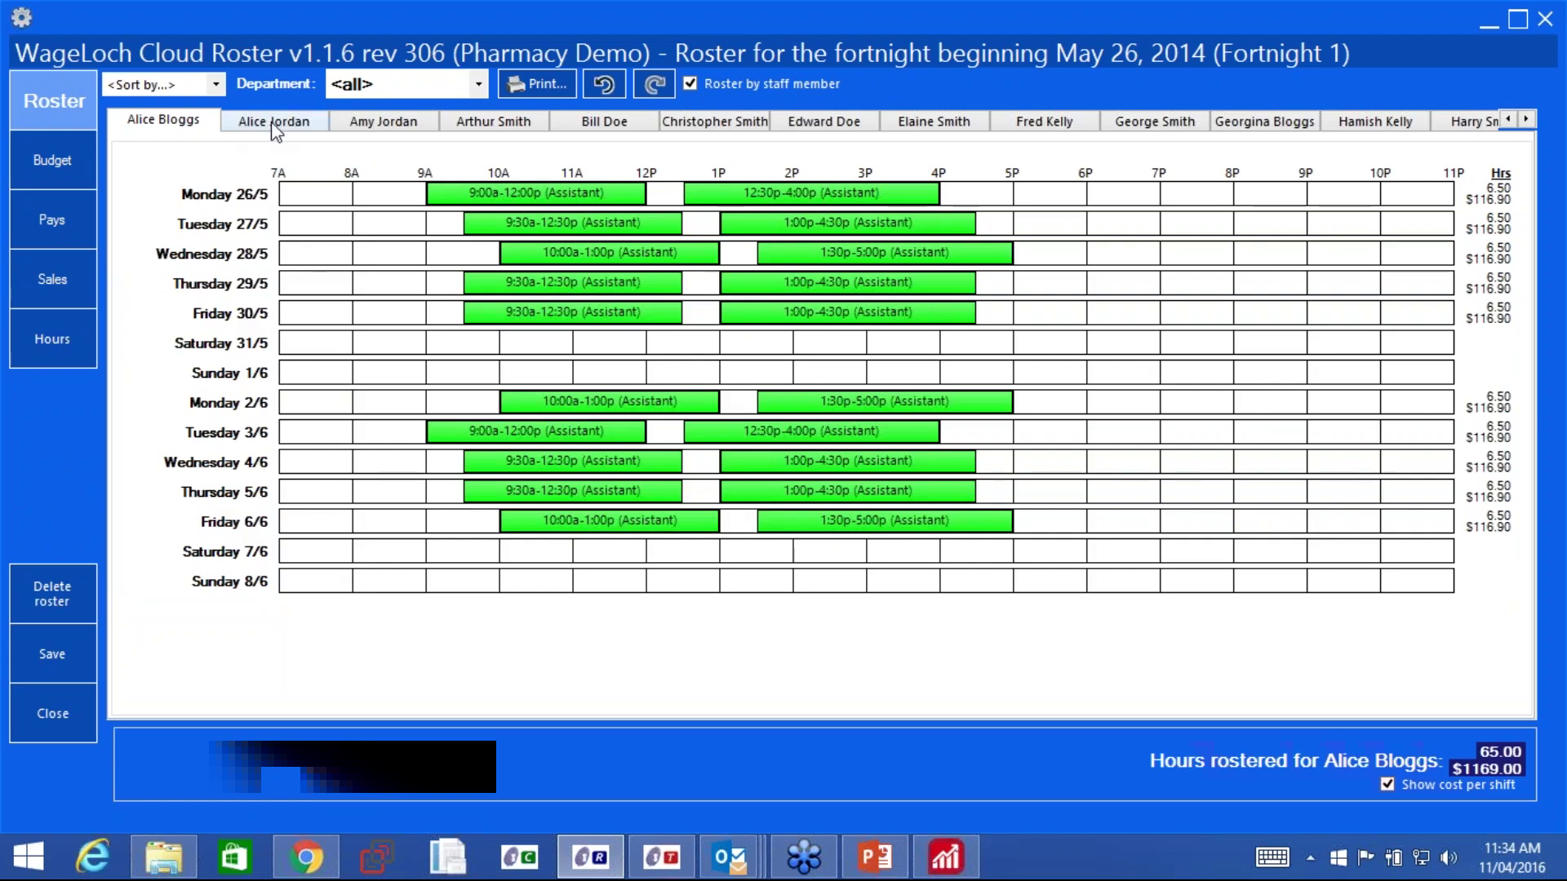
left_click(274, 127)
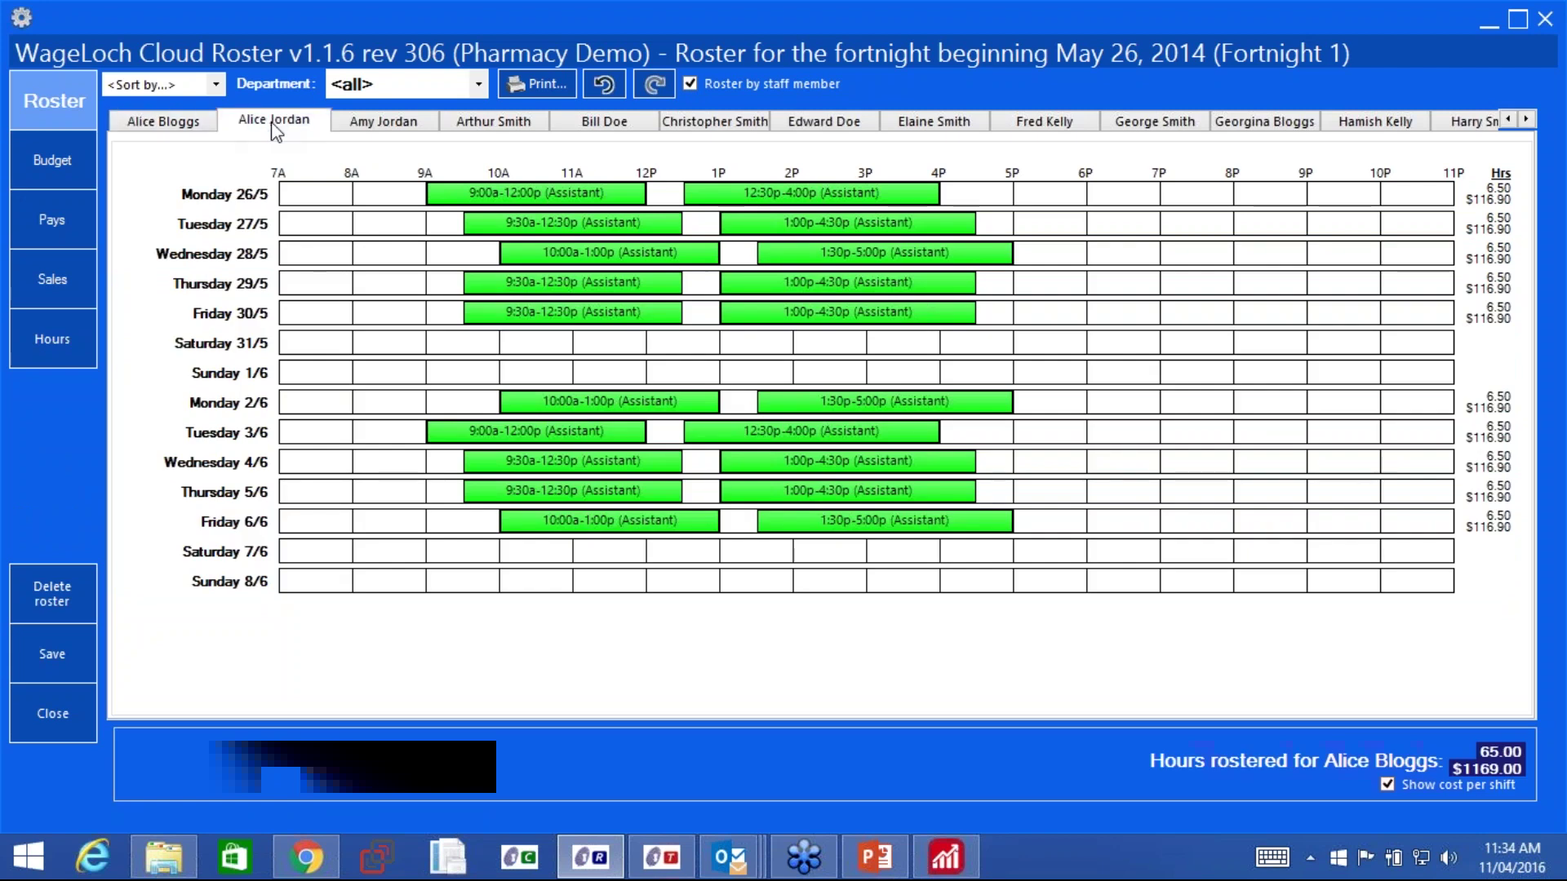
left_click(361, 126)
left_click(149, 122)
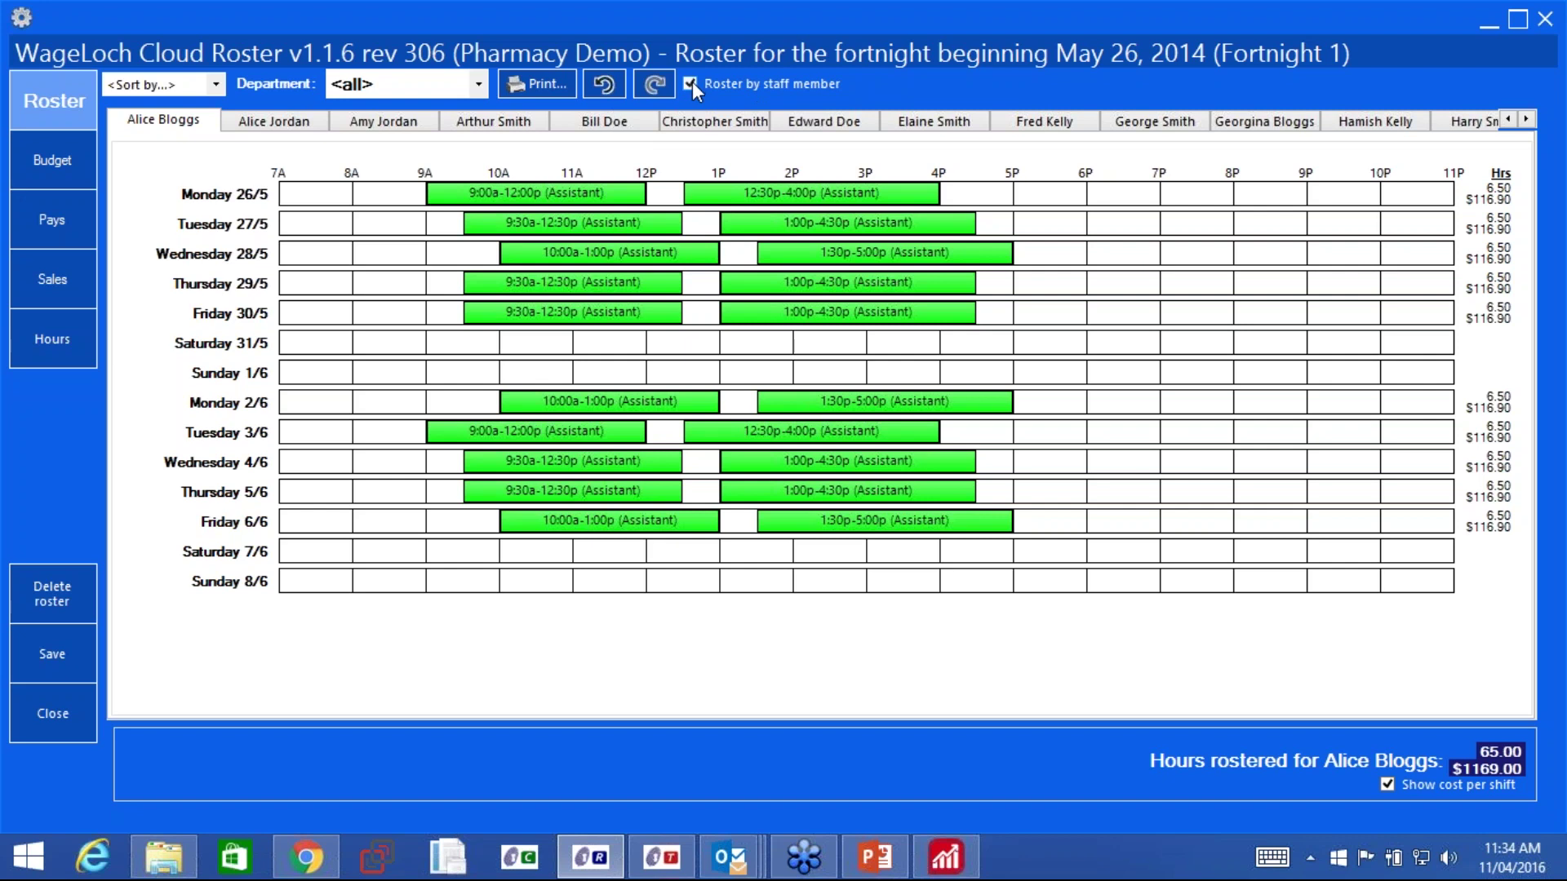
left_click(691, 83)
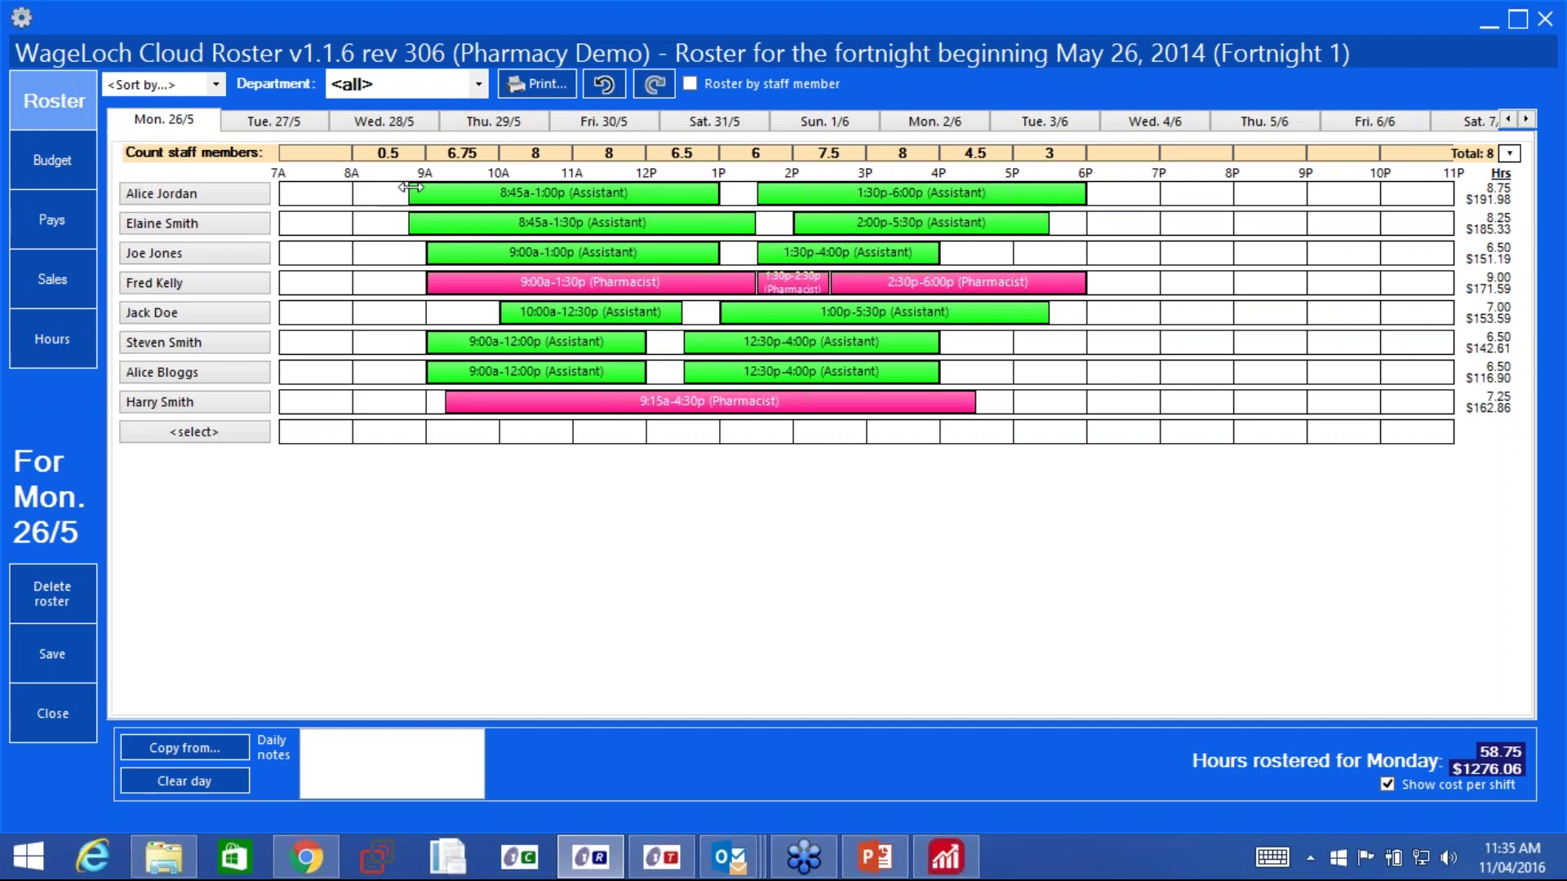
Adjust the first employee's Monday shifts to start at 8:00a and finish at 5:00p.
left_click_drag(408, 187, 364, 185)
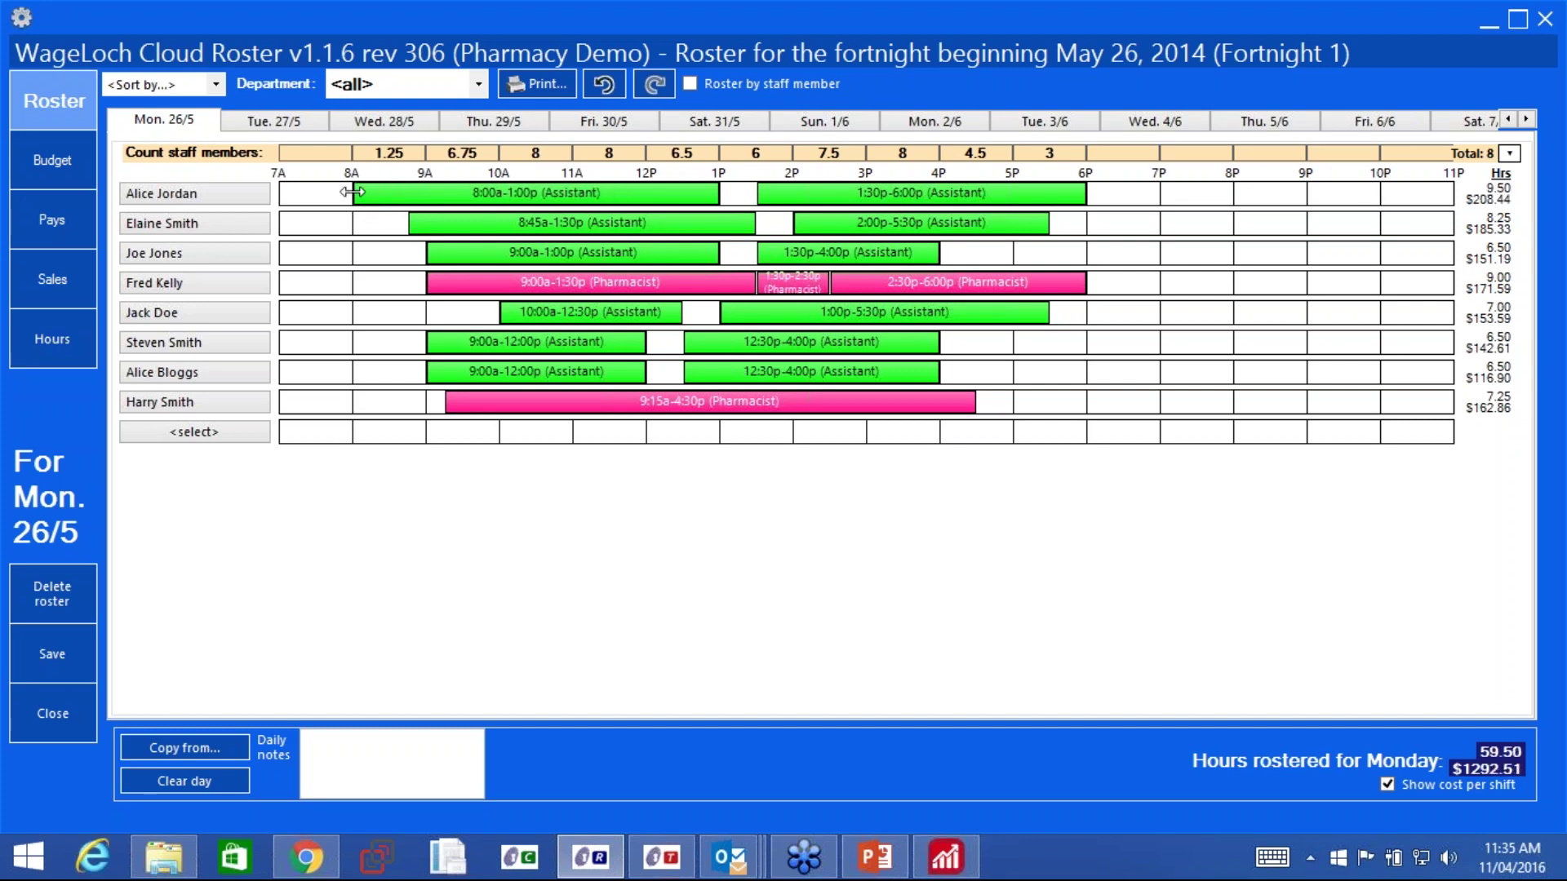
left_click_drag(1077, 193, 1009, 192)
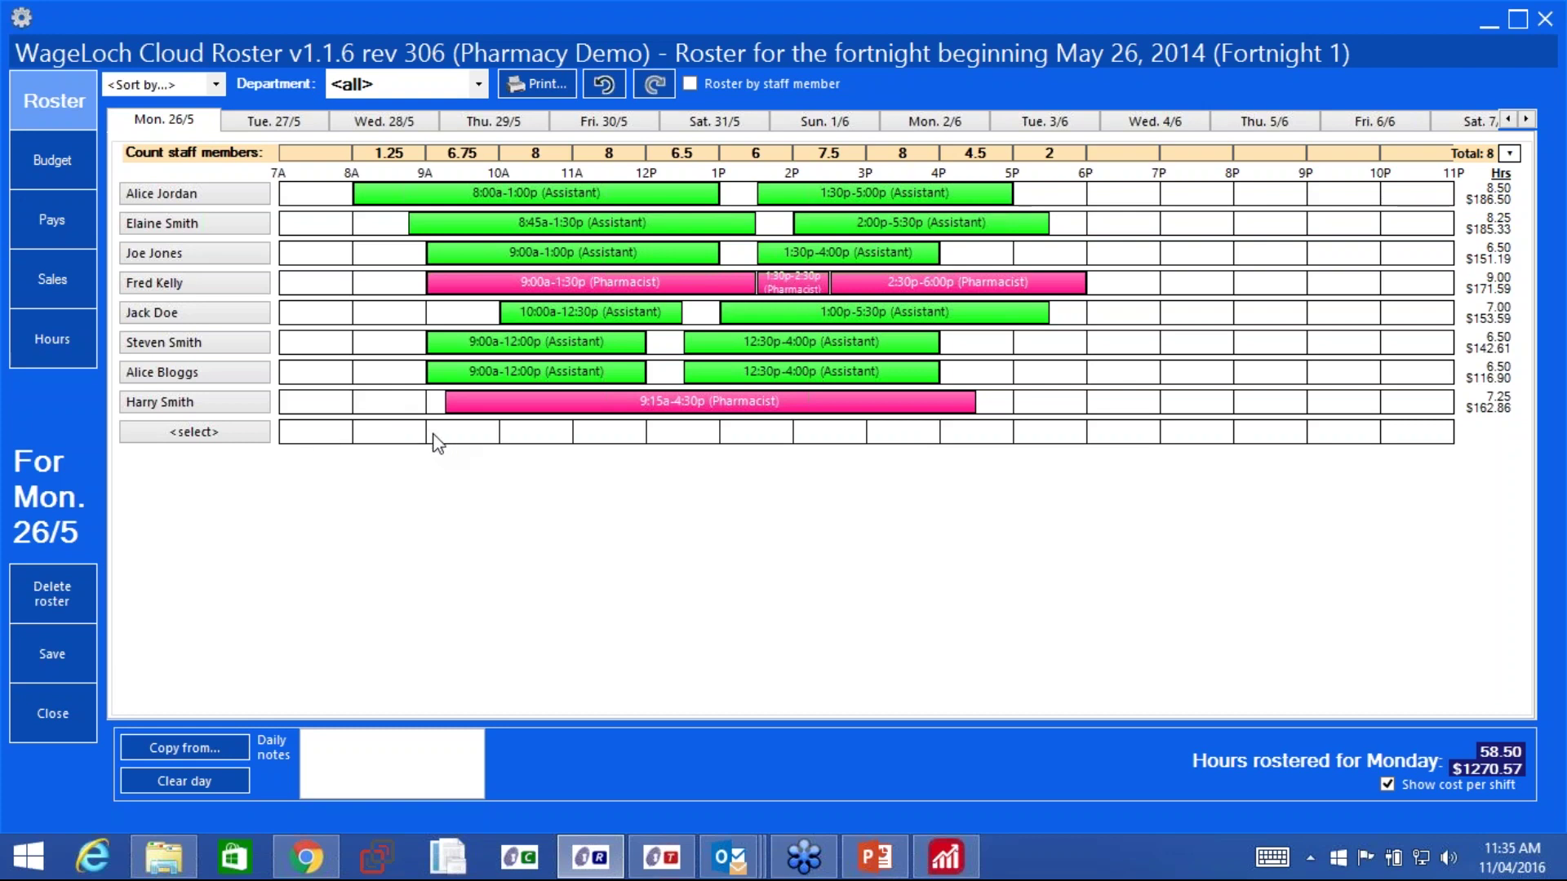
Add a Monday shift from 9:00a to 7:00p in the empty row and assign the first staff member sorted by cost difference.
left_click_drag(434, 434, 1158, 445)
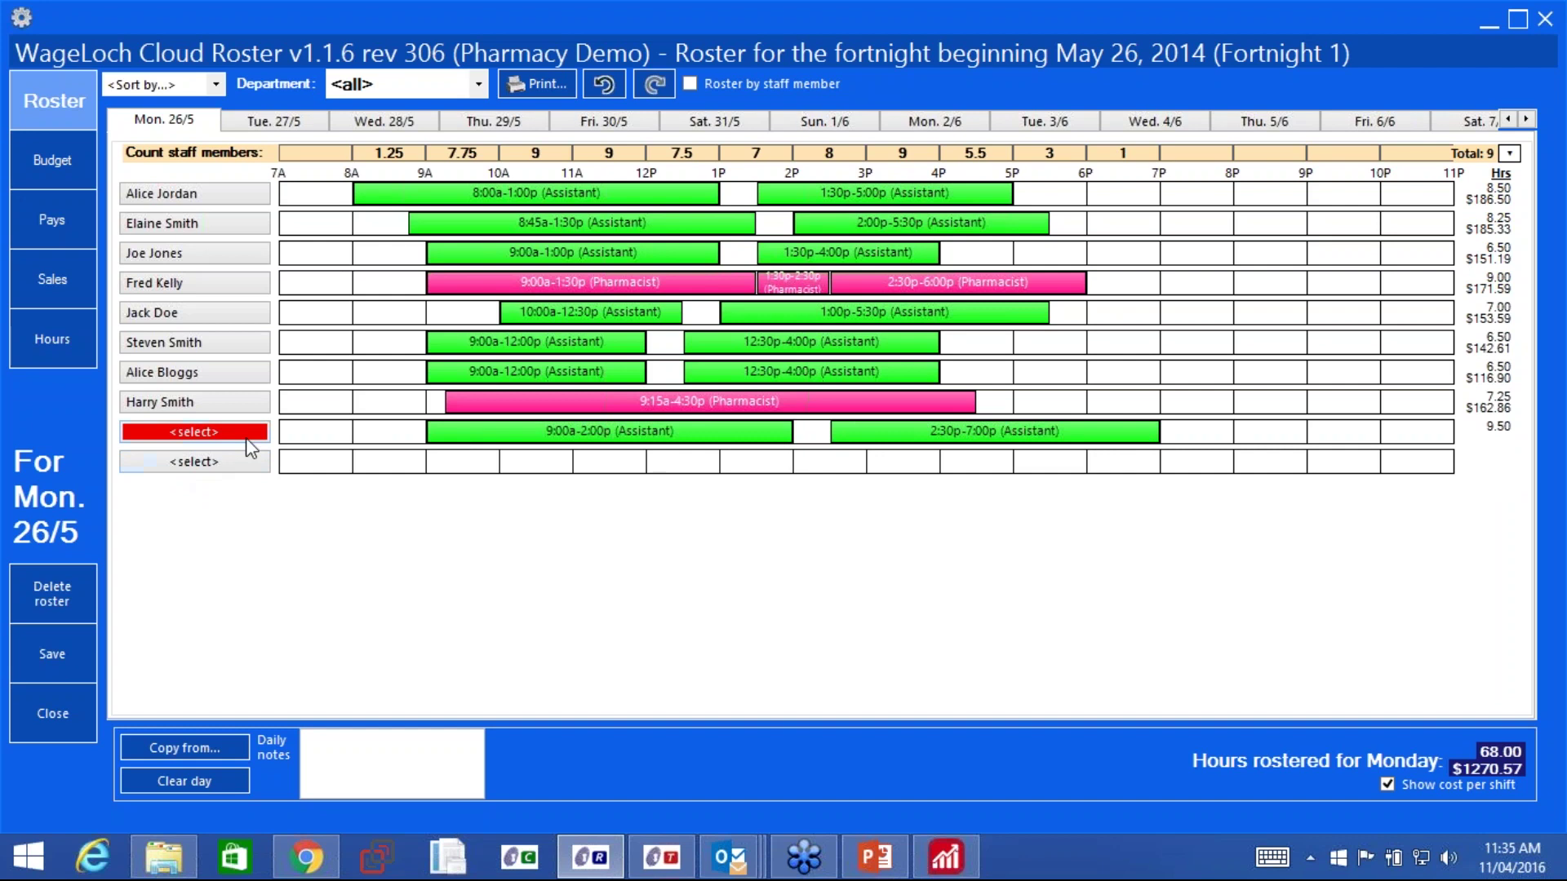
left_click(195, 434)
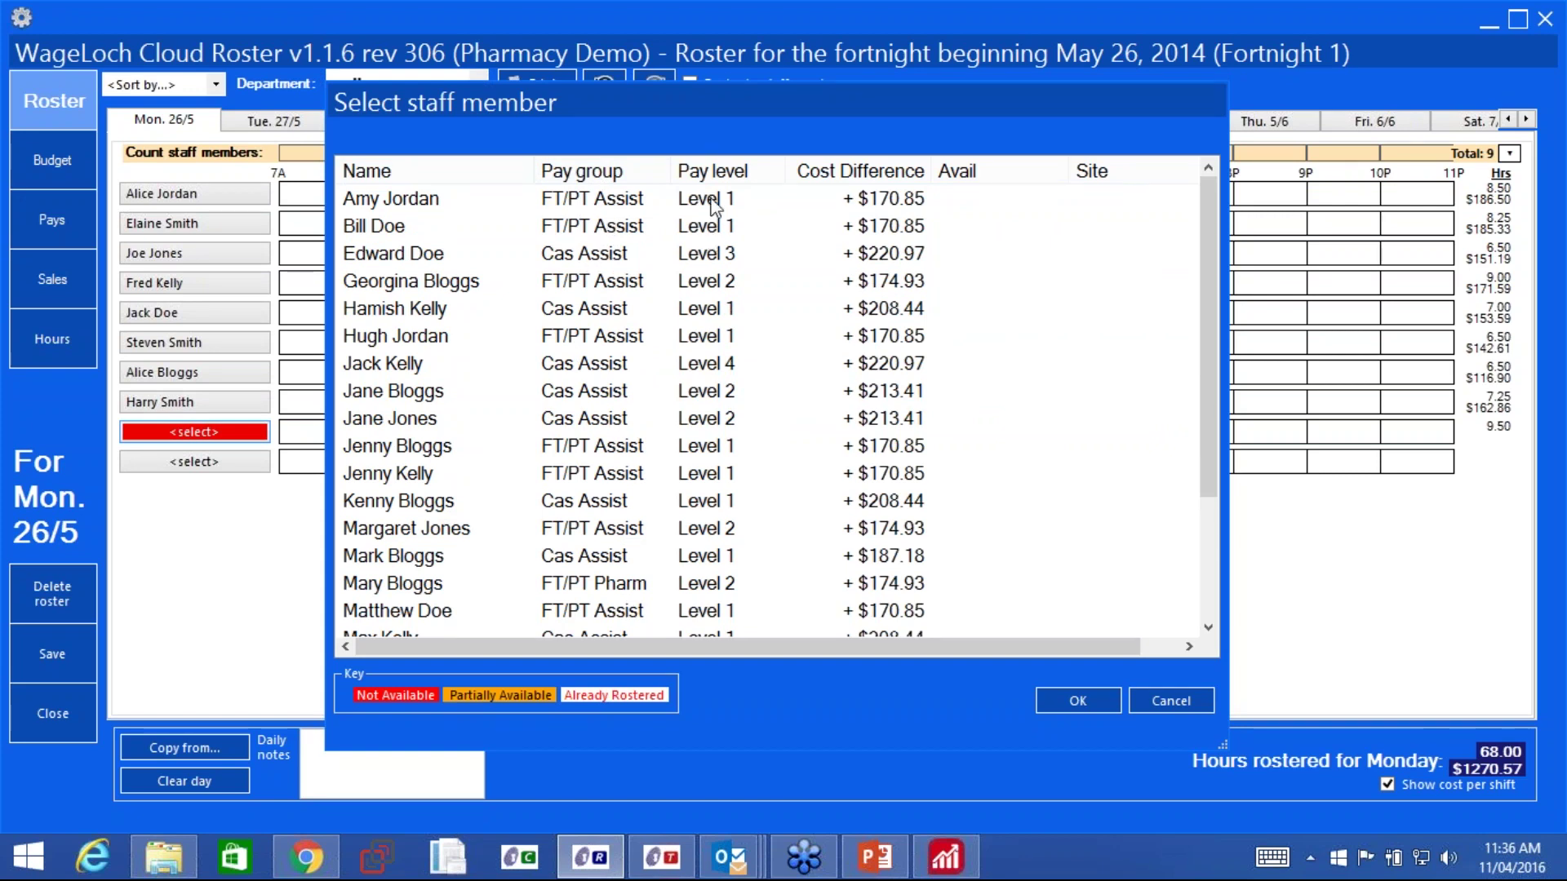
left_click(713, 174)
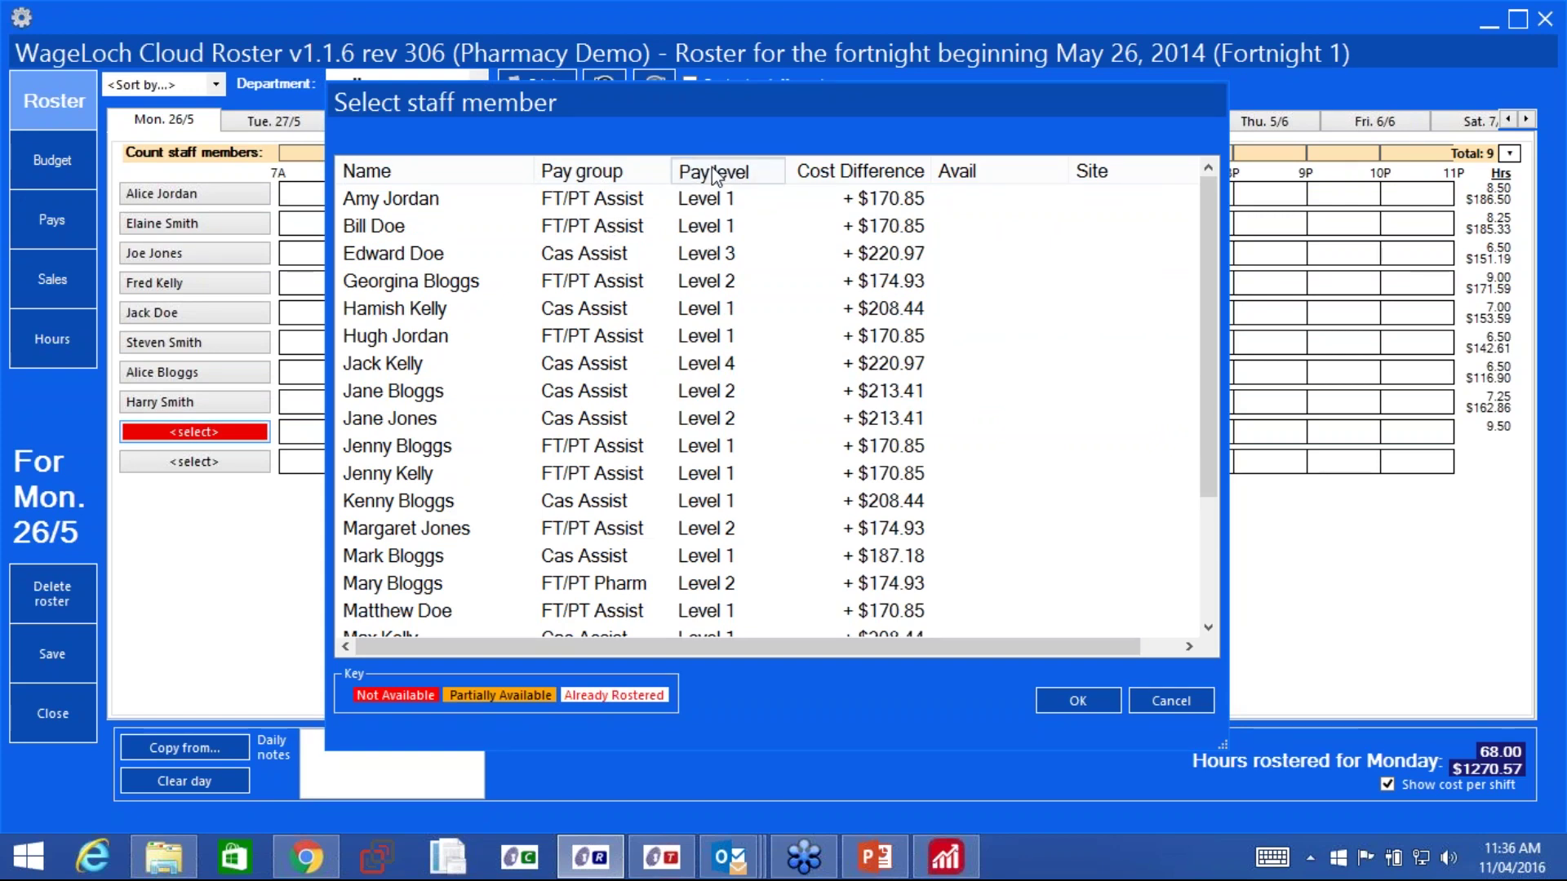
left_click(875, 173)
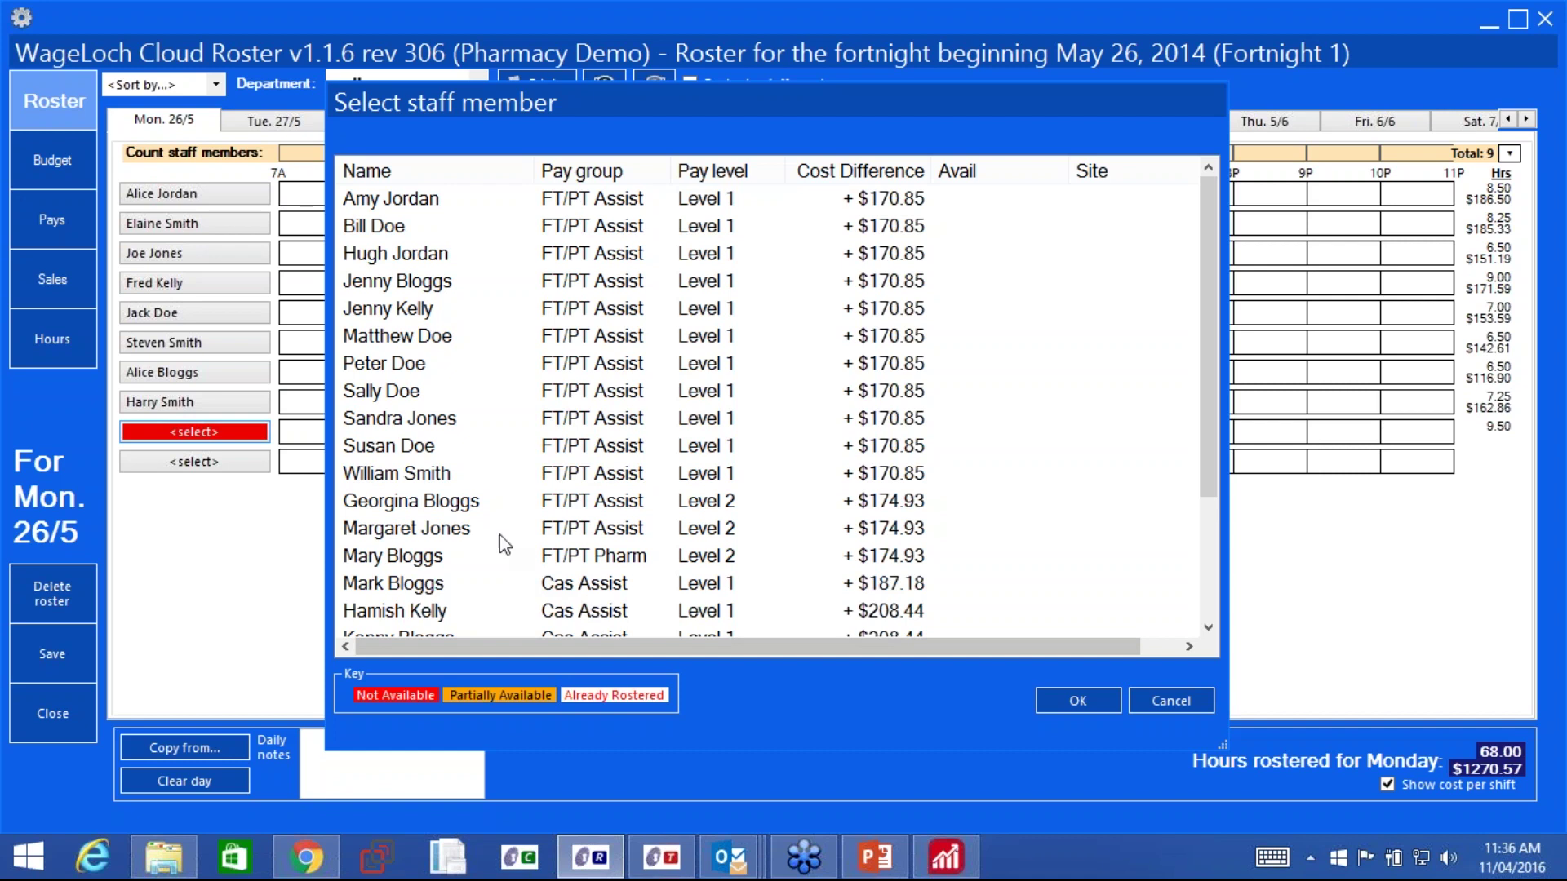
left_click(898, 202)
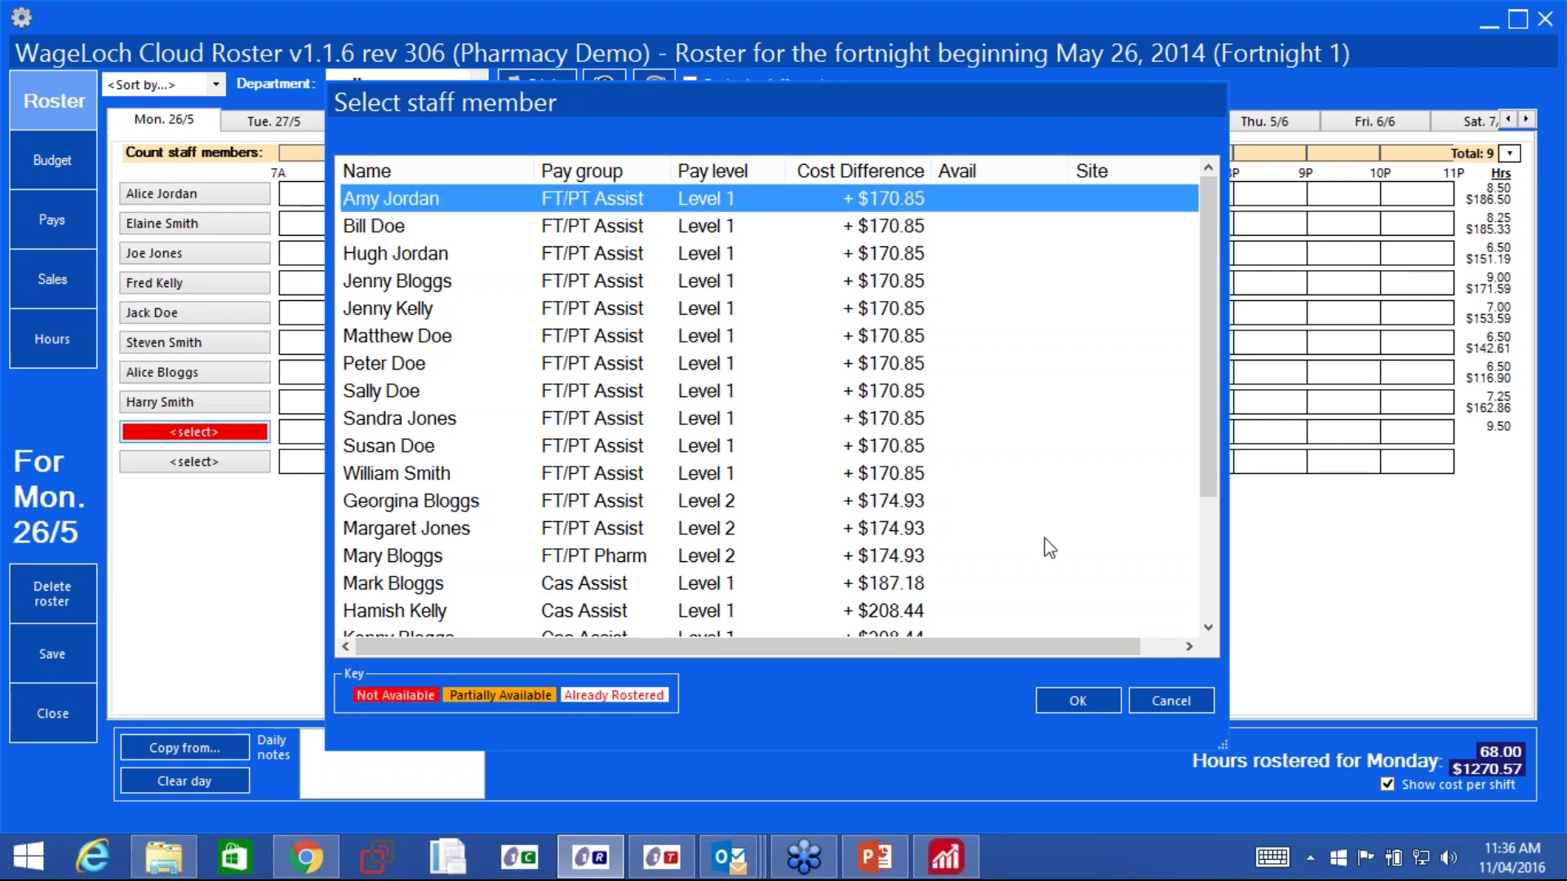
left_click(1086, 697)
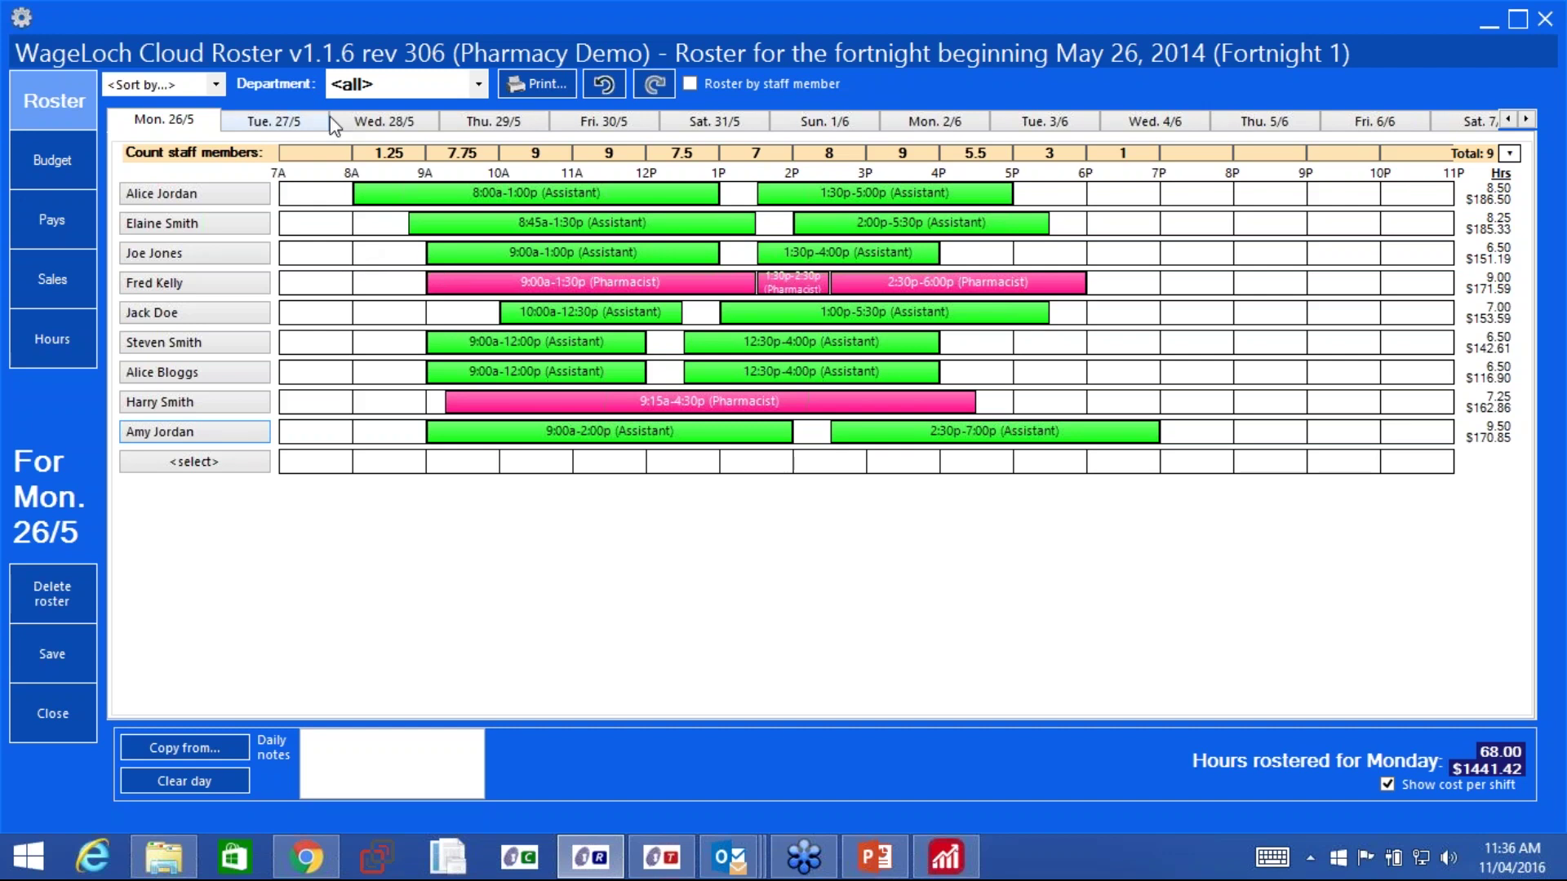
View Monday's roster for the Assistant department and for the Pharmacist department, and restore all departments.
left_click(481, 82)
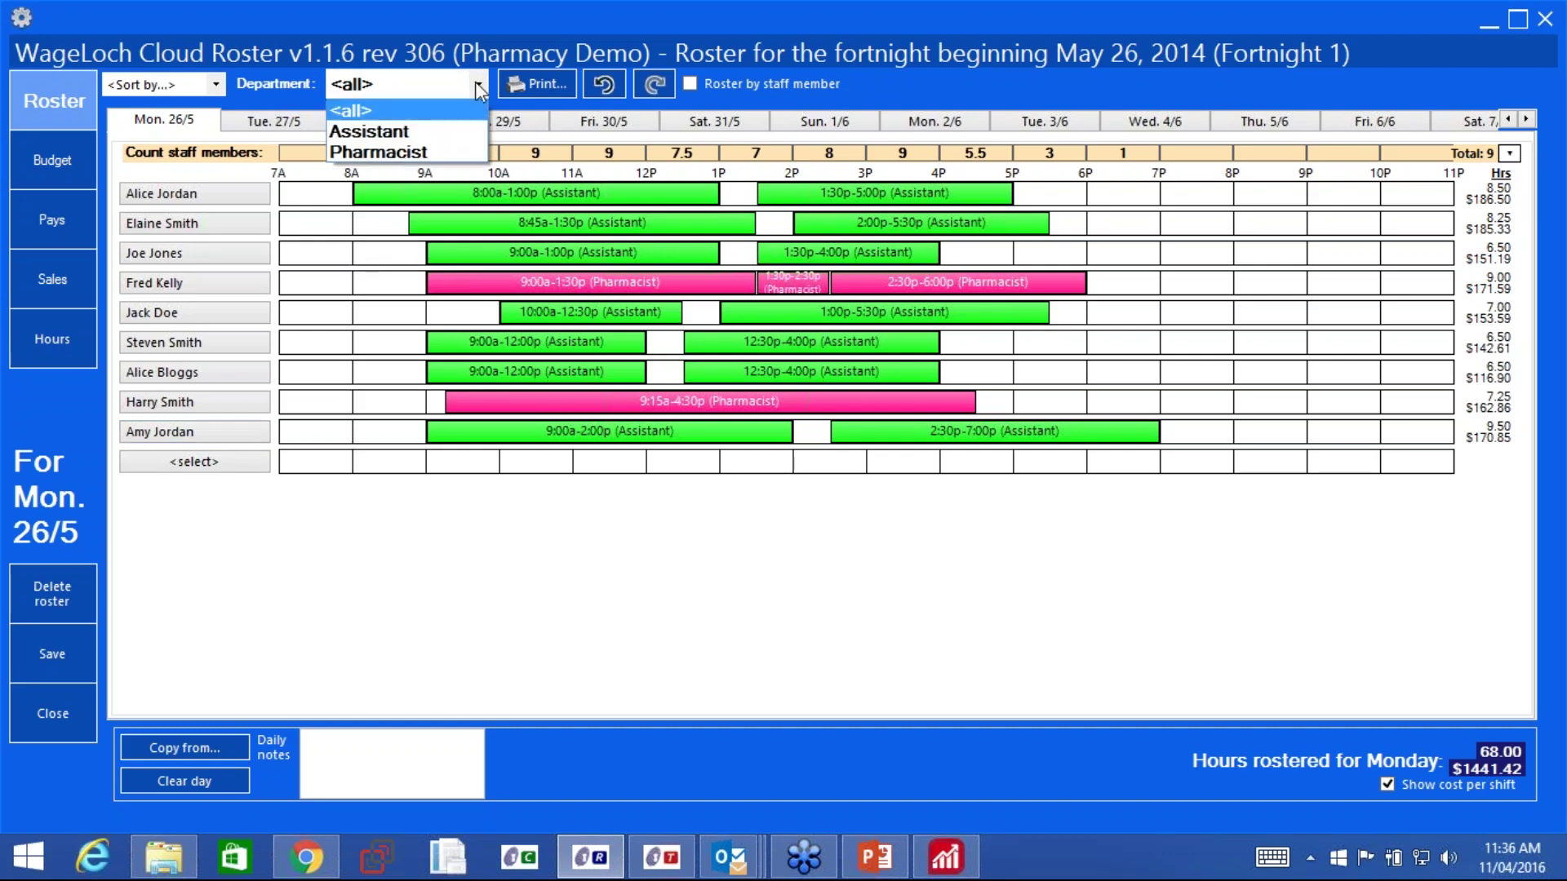
left_click(421, 110)
left_click(477, 84)
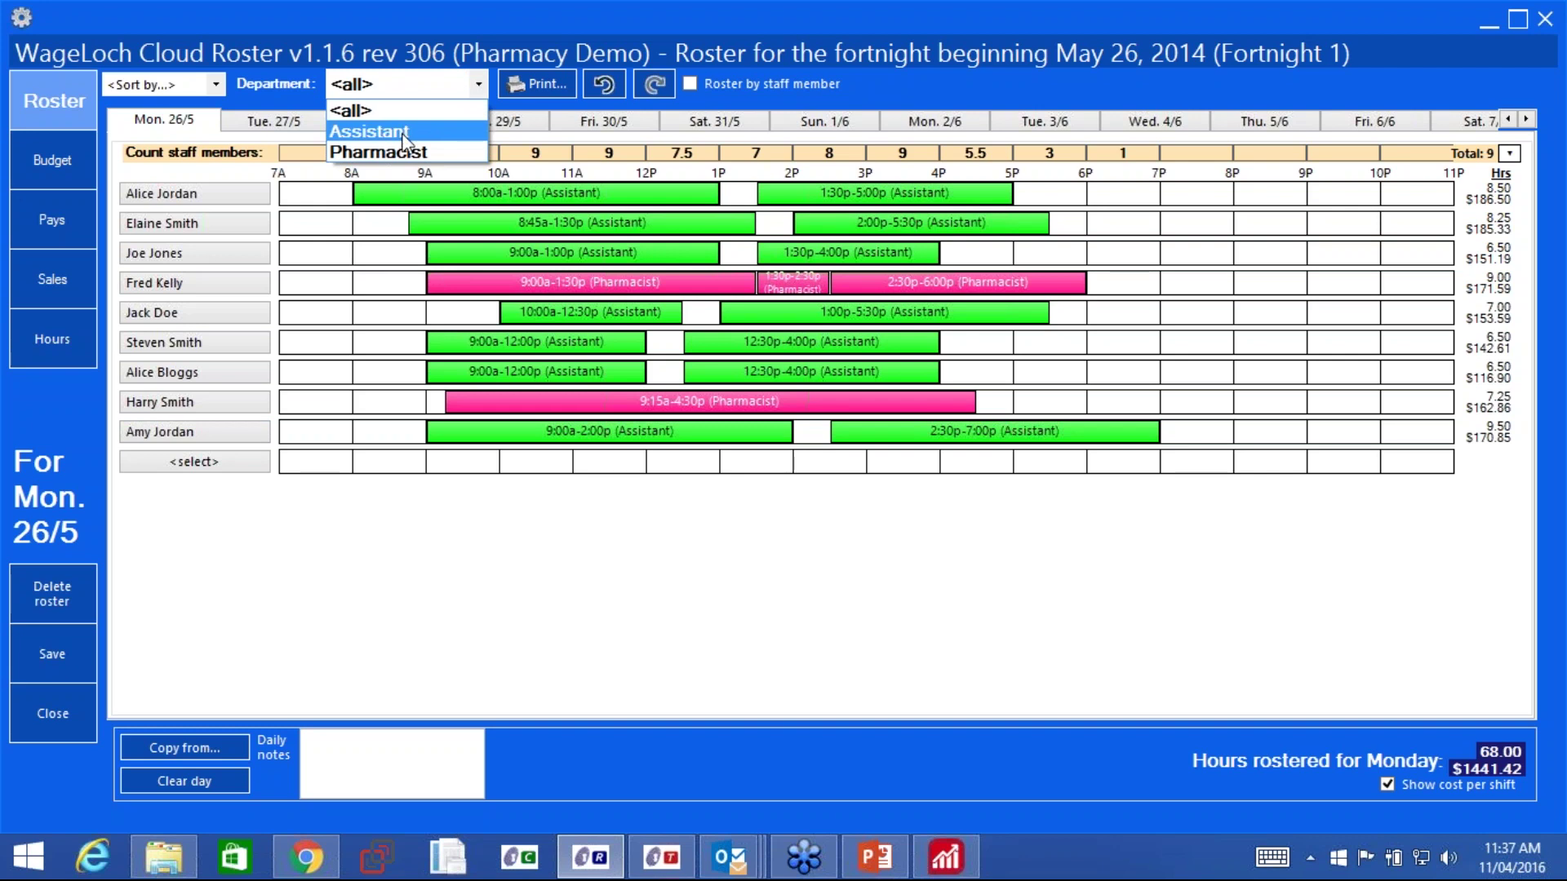
left_click(404, 133)
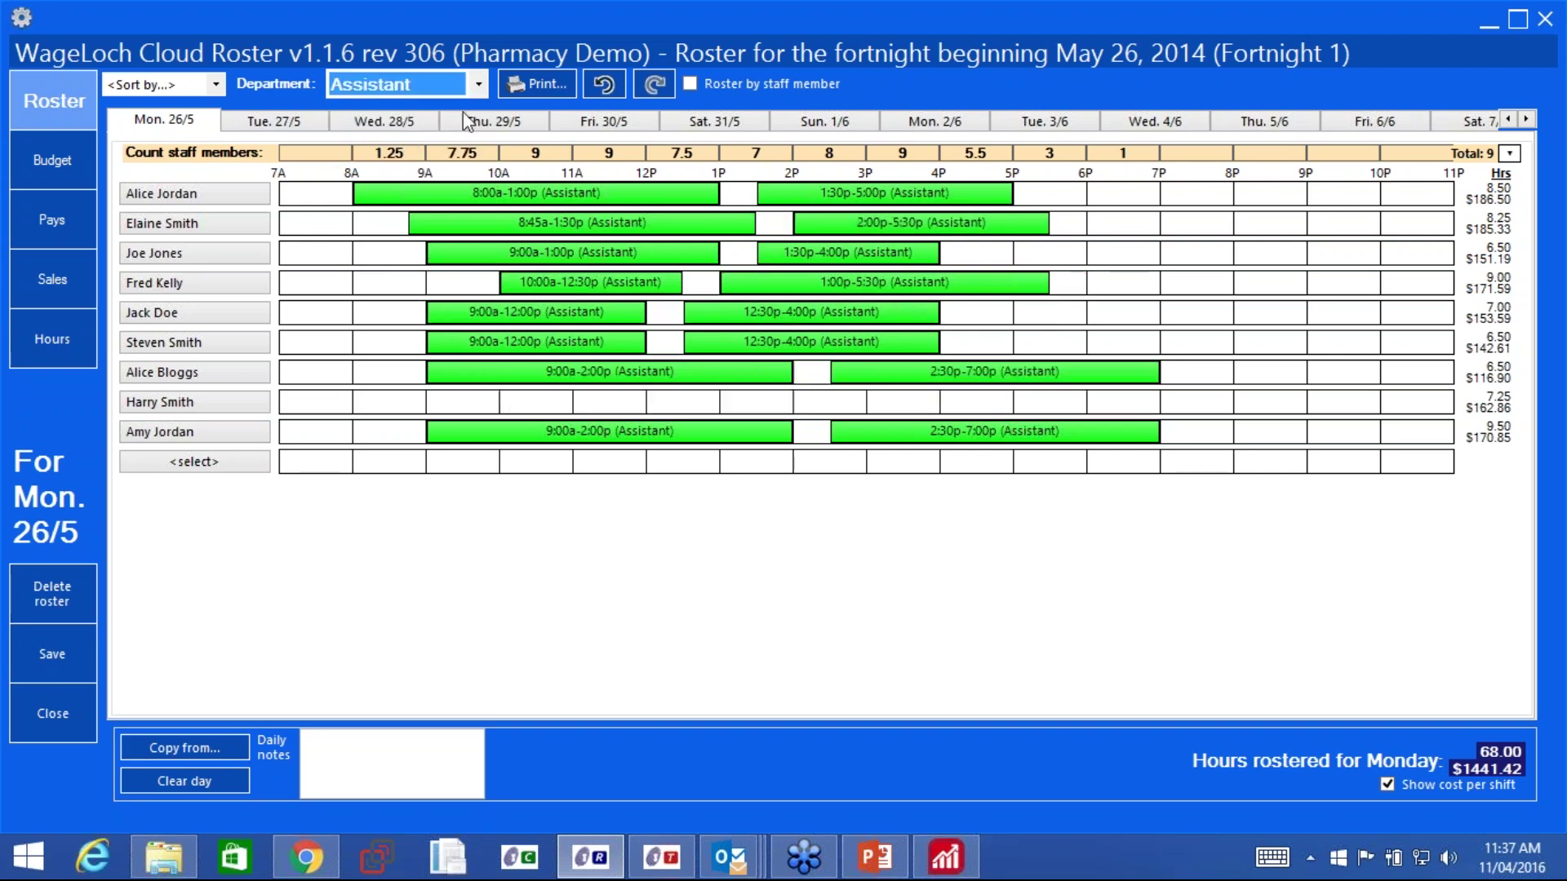
left_click(478, 84)
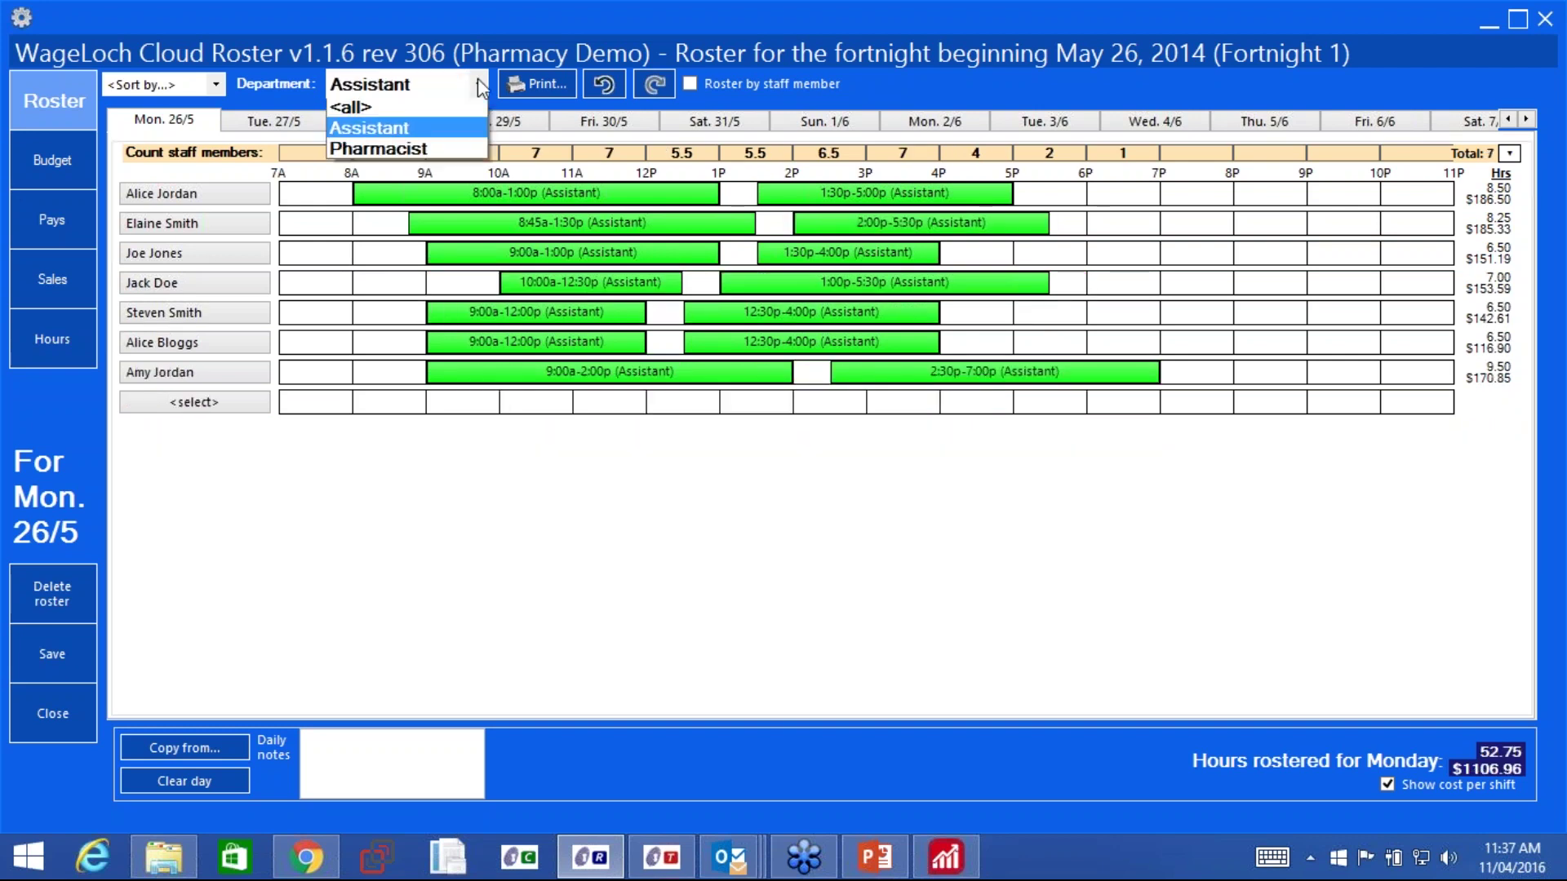
left_click(401, 148)
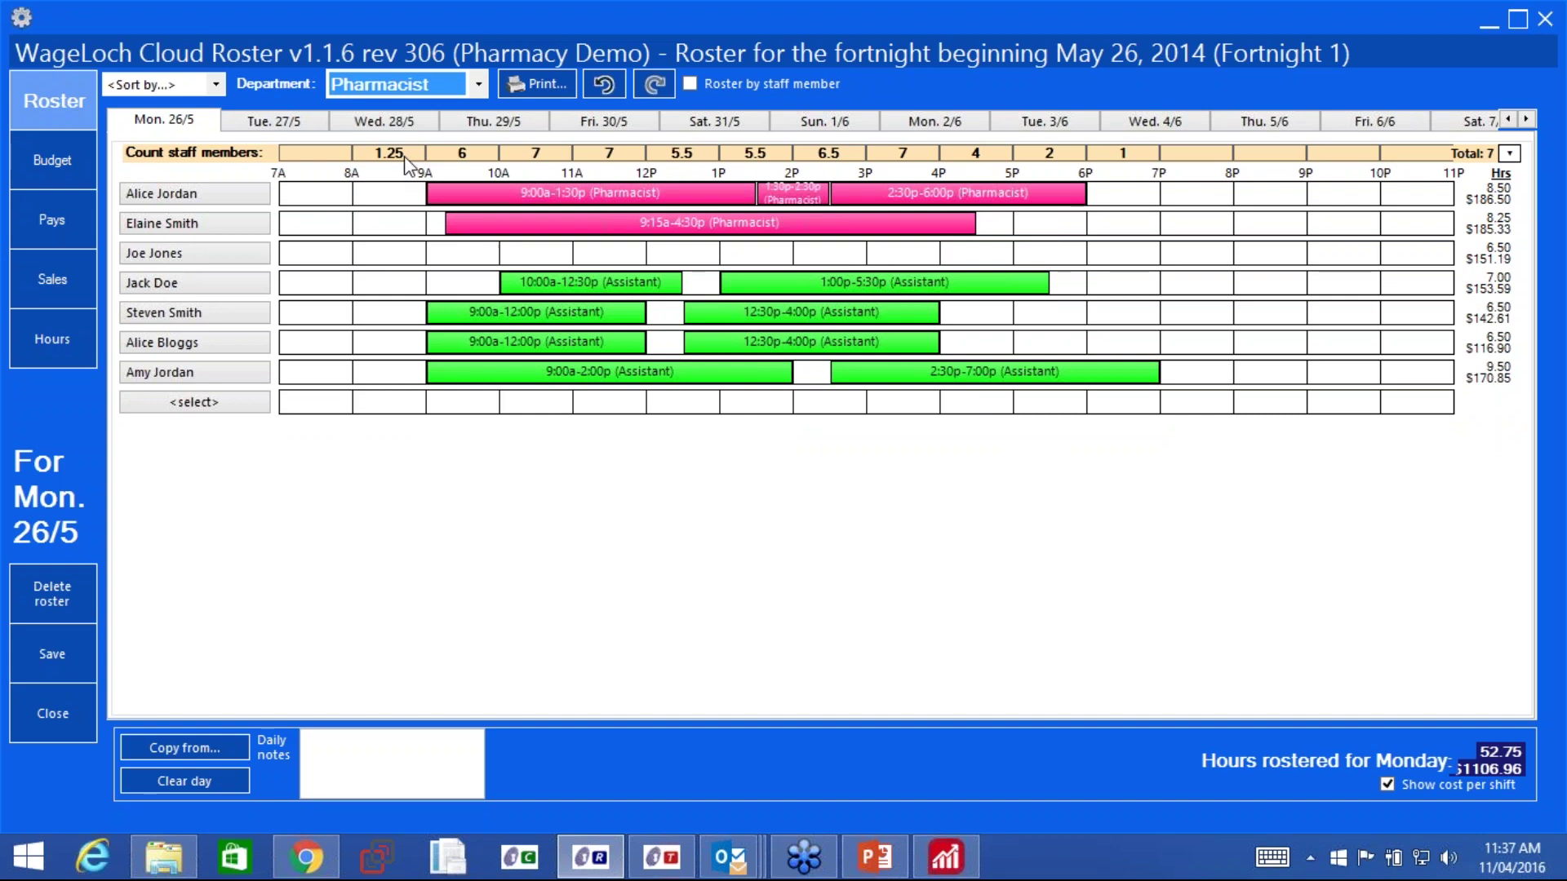
left_click(477, 84)
left_click(368, 108)
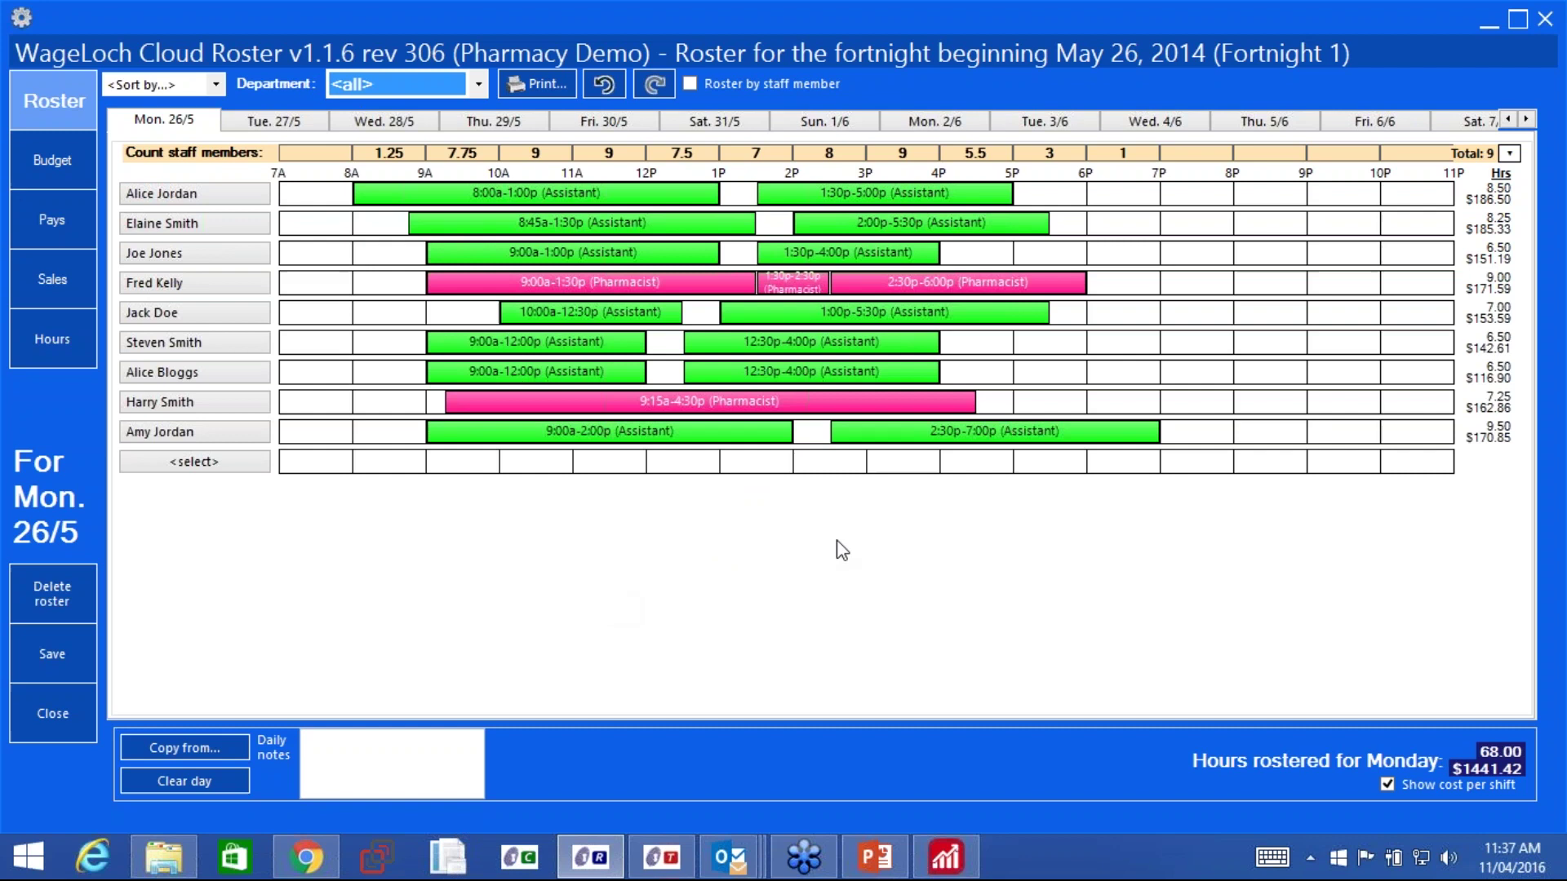
Switch to the WageLoch Staff Portal and sign in with the prefilled login details.
left_click(452, 863)
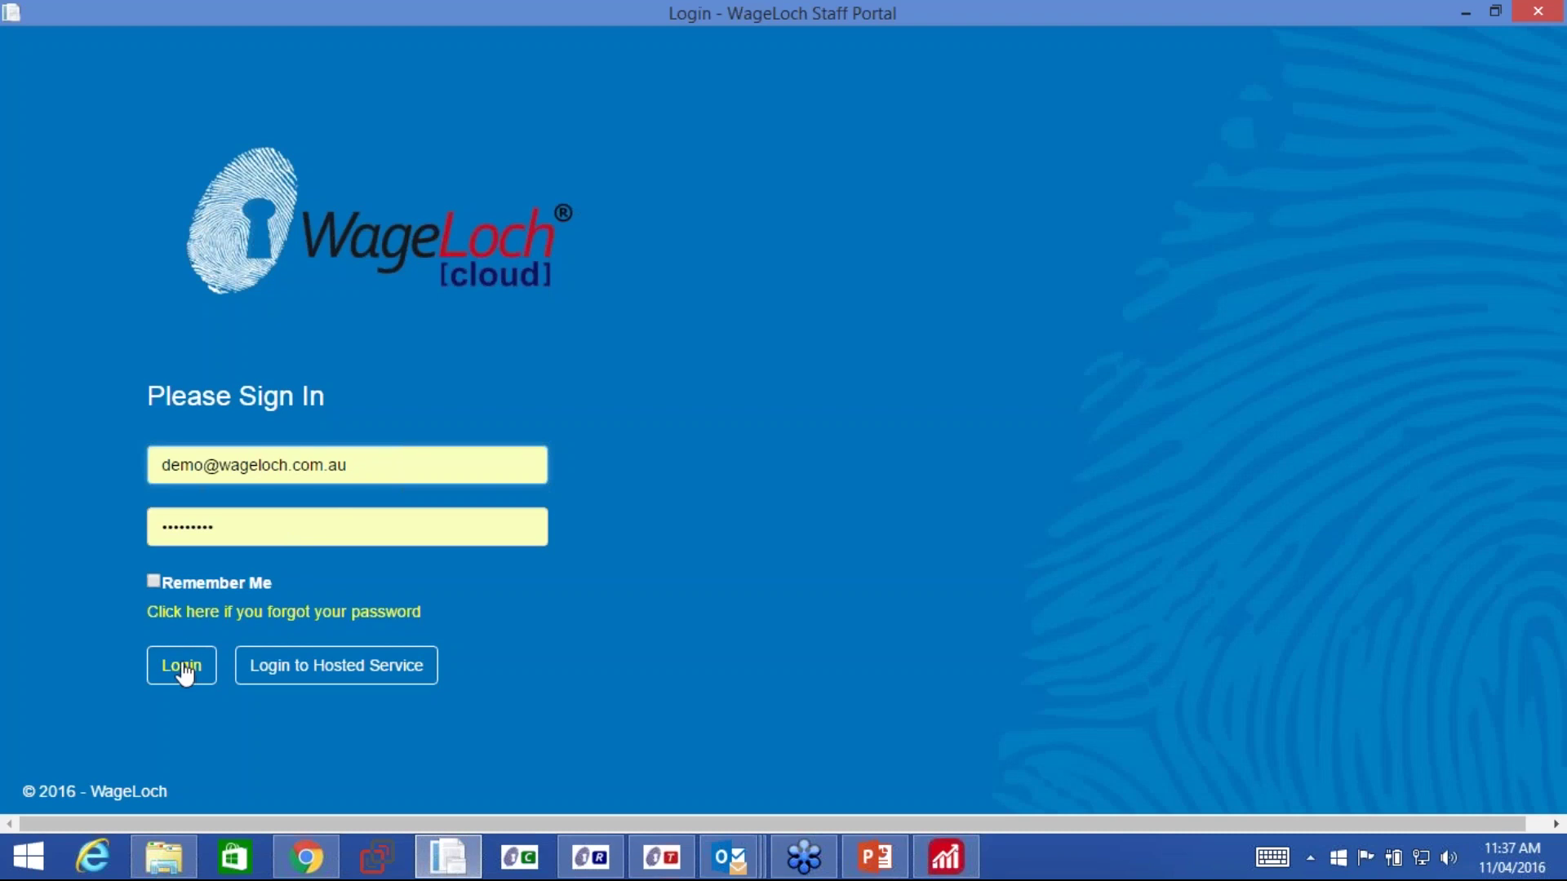
left_click(183, 670)
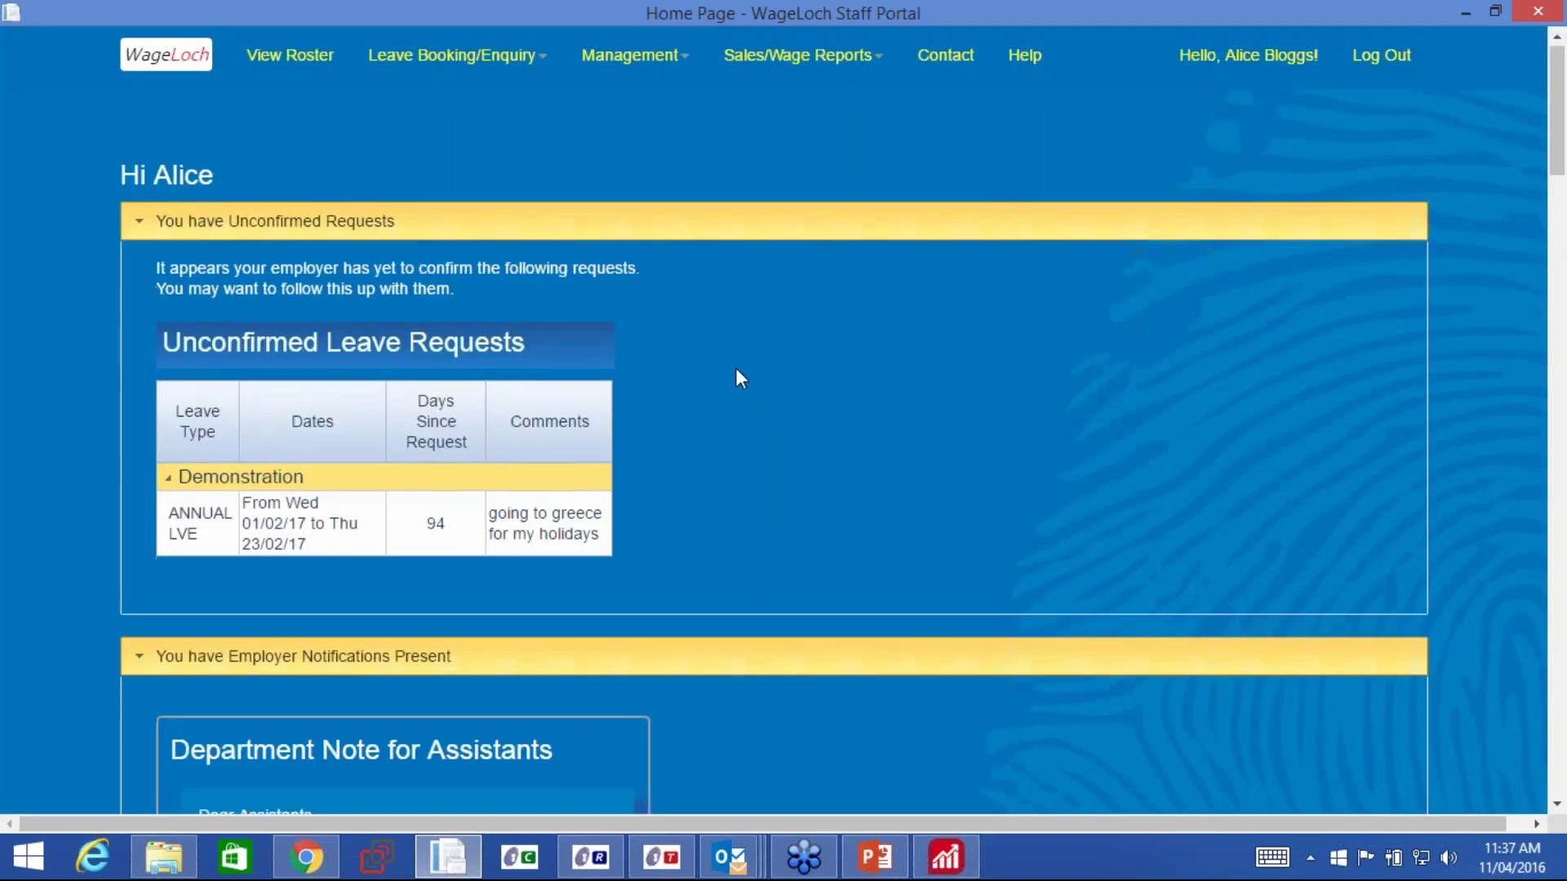
Examine the unconfirmed leave requests, employer notifications and current personal roster section on the portal's home page.
scroll(718, 383, "down", 3)
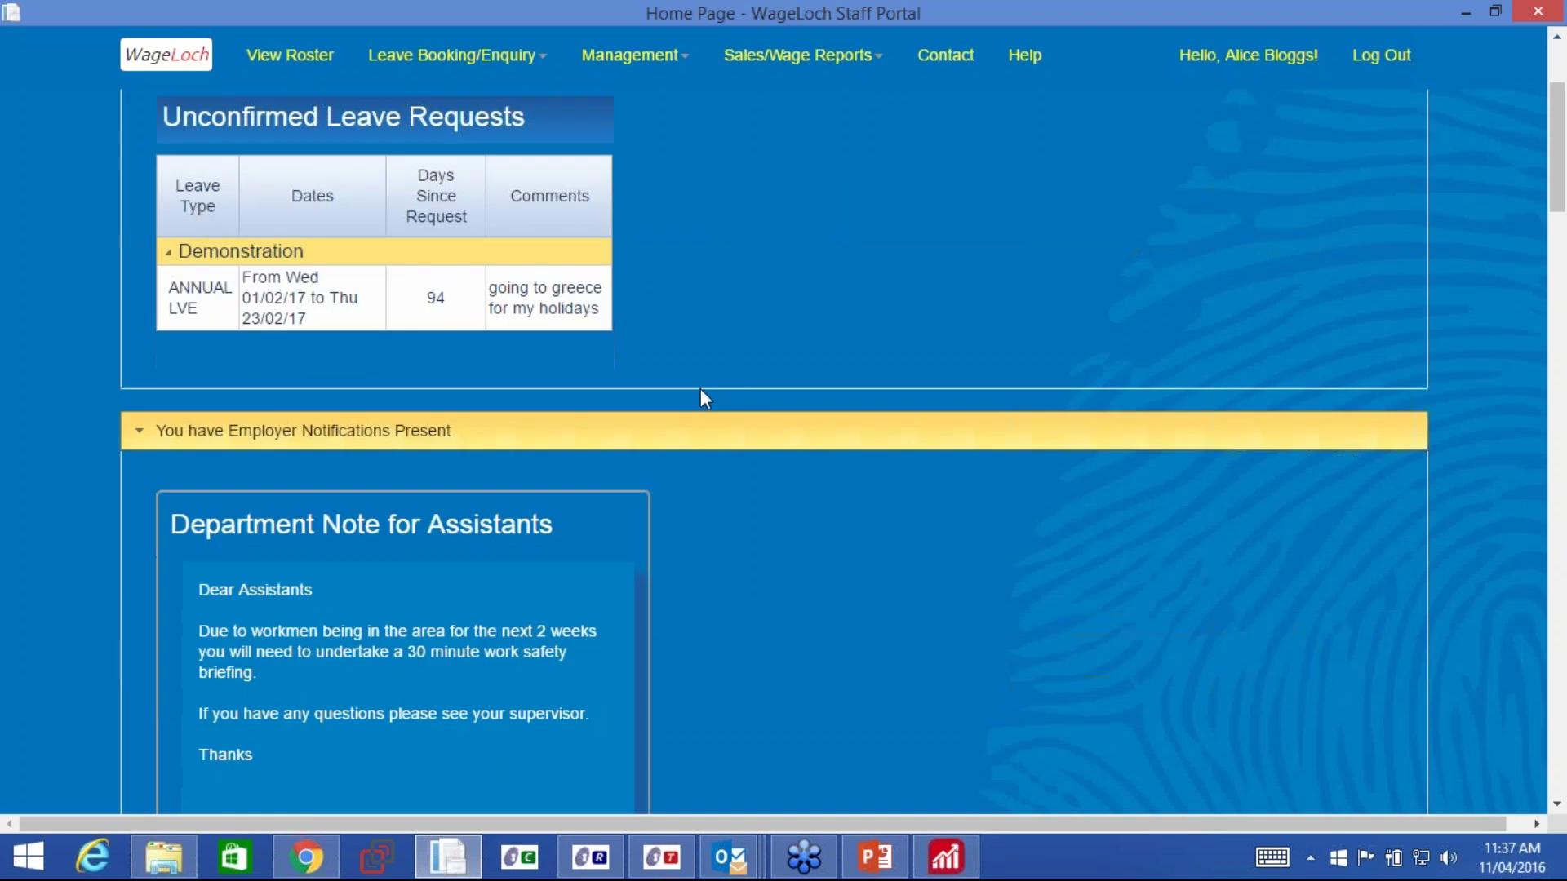
scroll(699, 395, "down", 3)
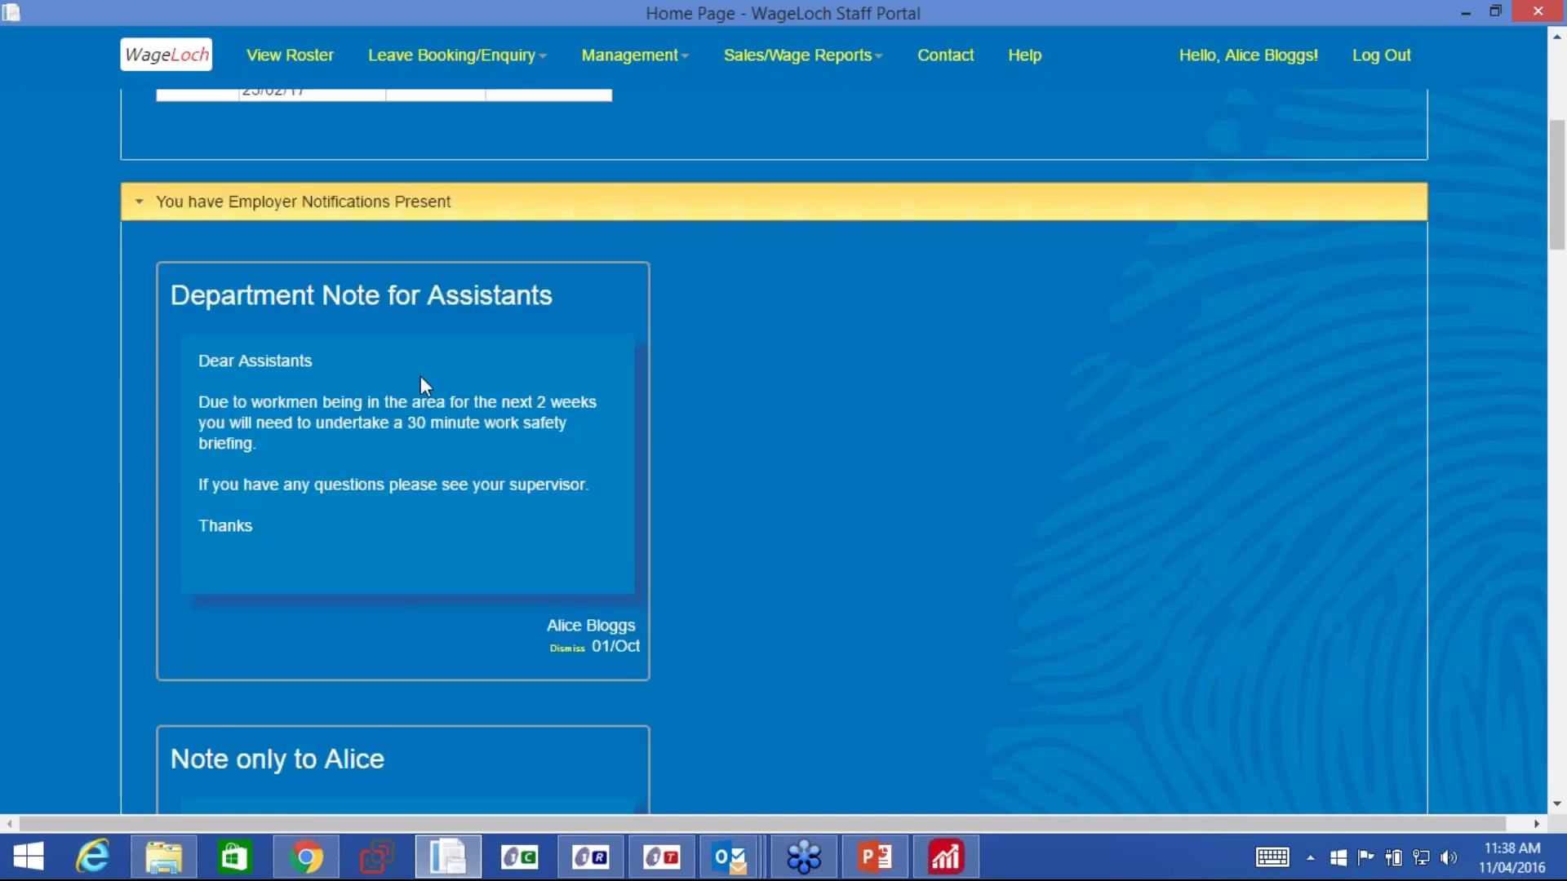
scroll(420, 376, "down", 1)
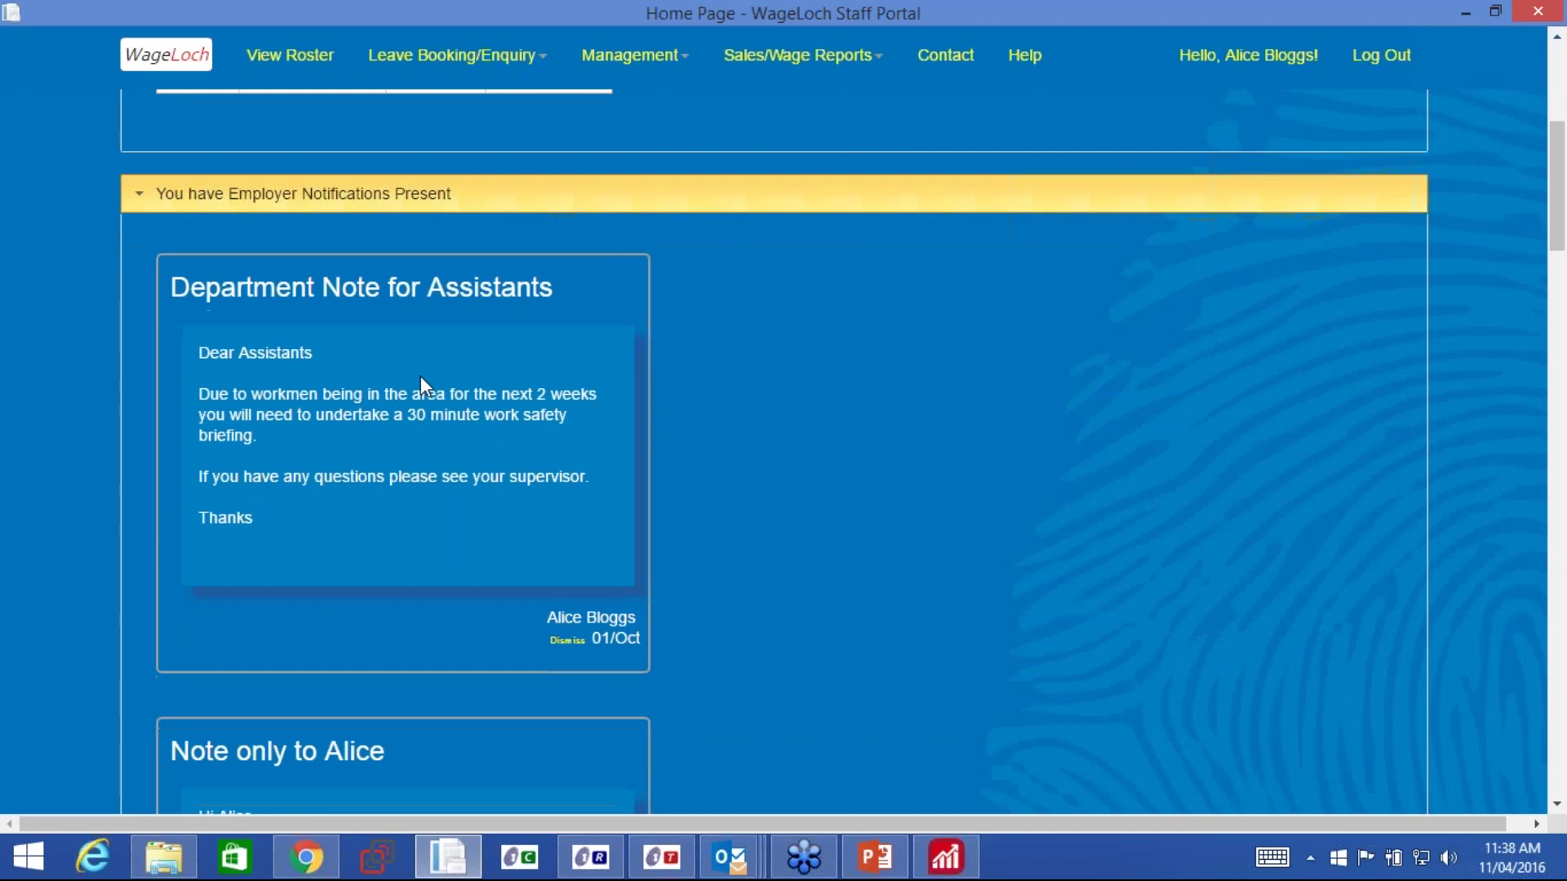
scroll(420, 375, "down", 1)
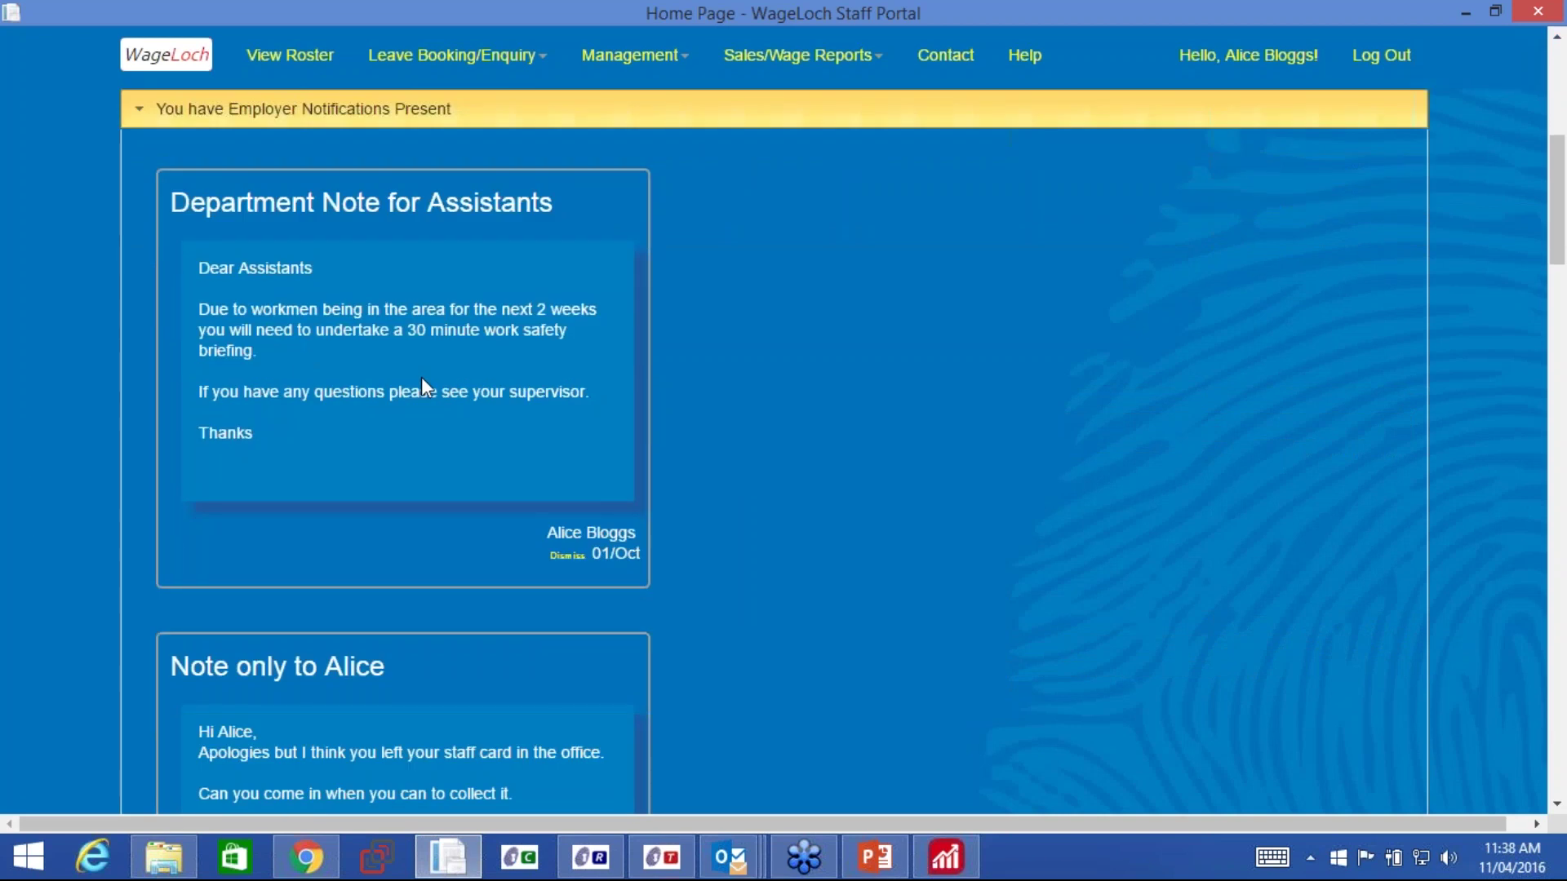
scroll(421, 377, "down", 2)
scroll(421, 377, "down", 3)
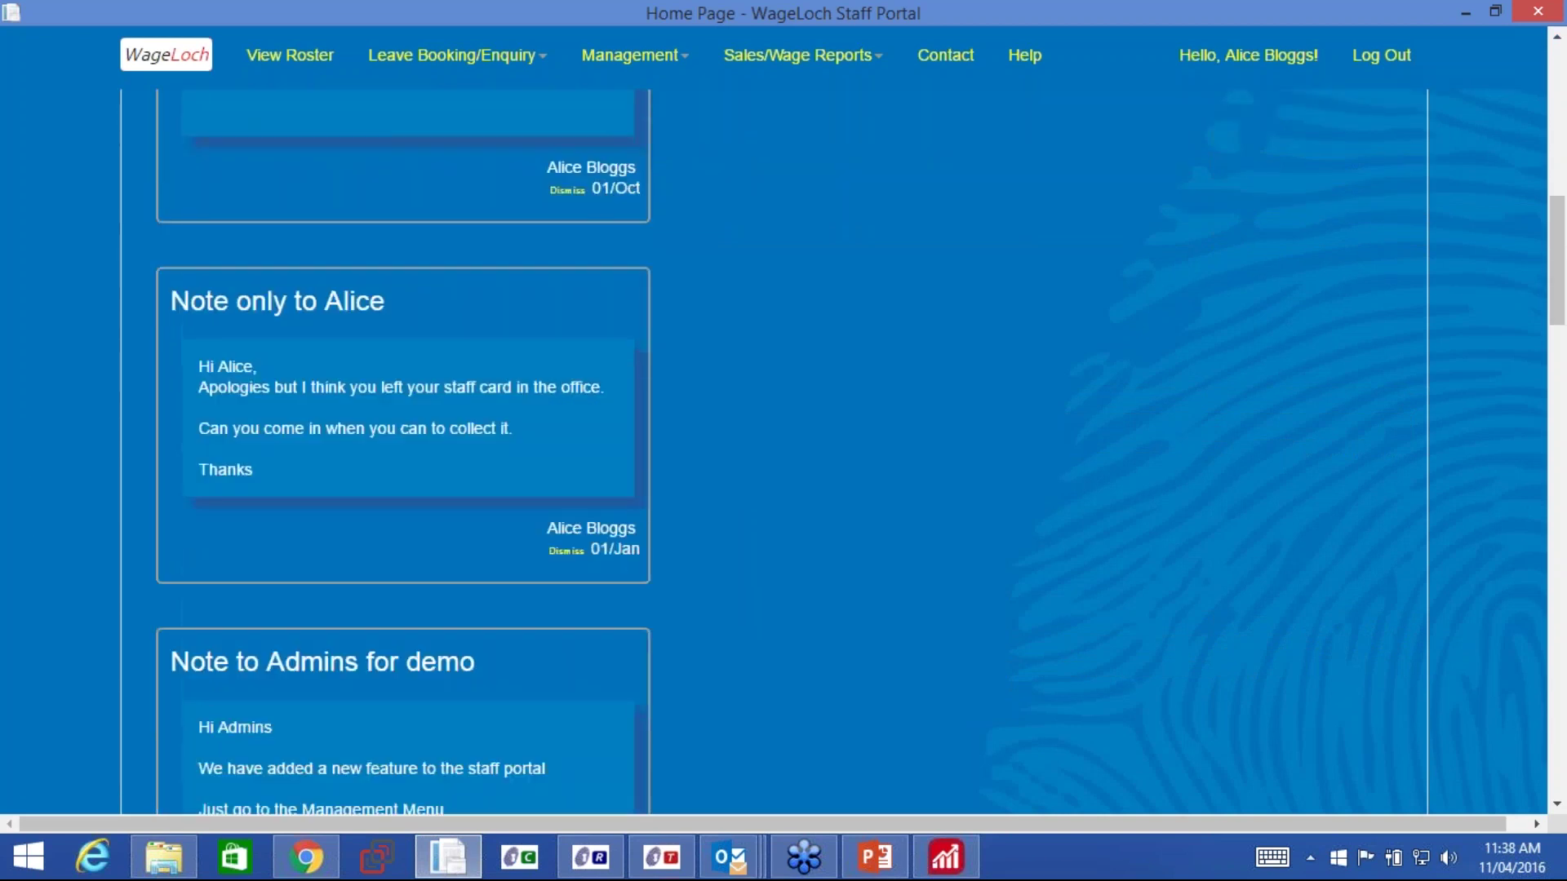
scroll(425, 380, "down", 4)
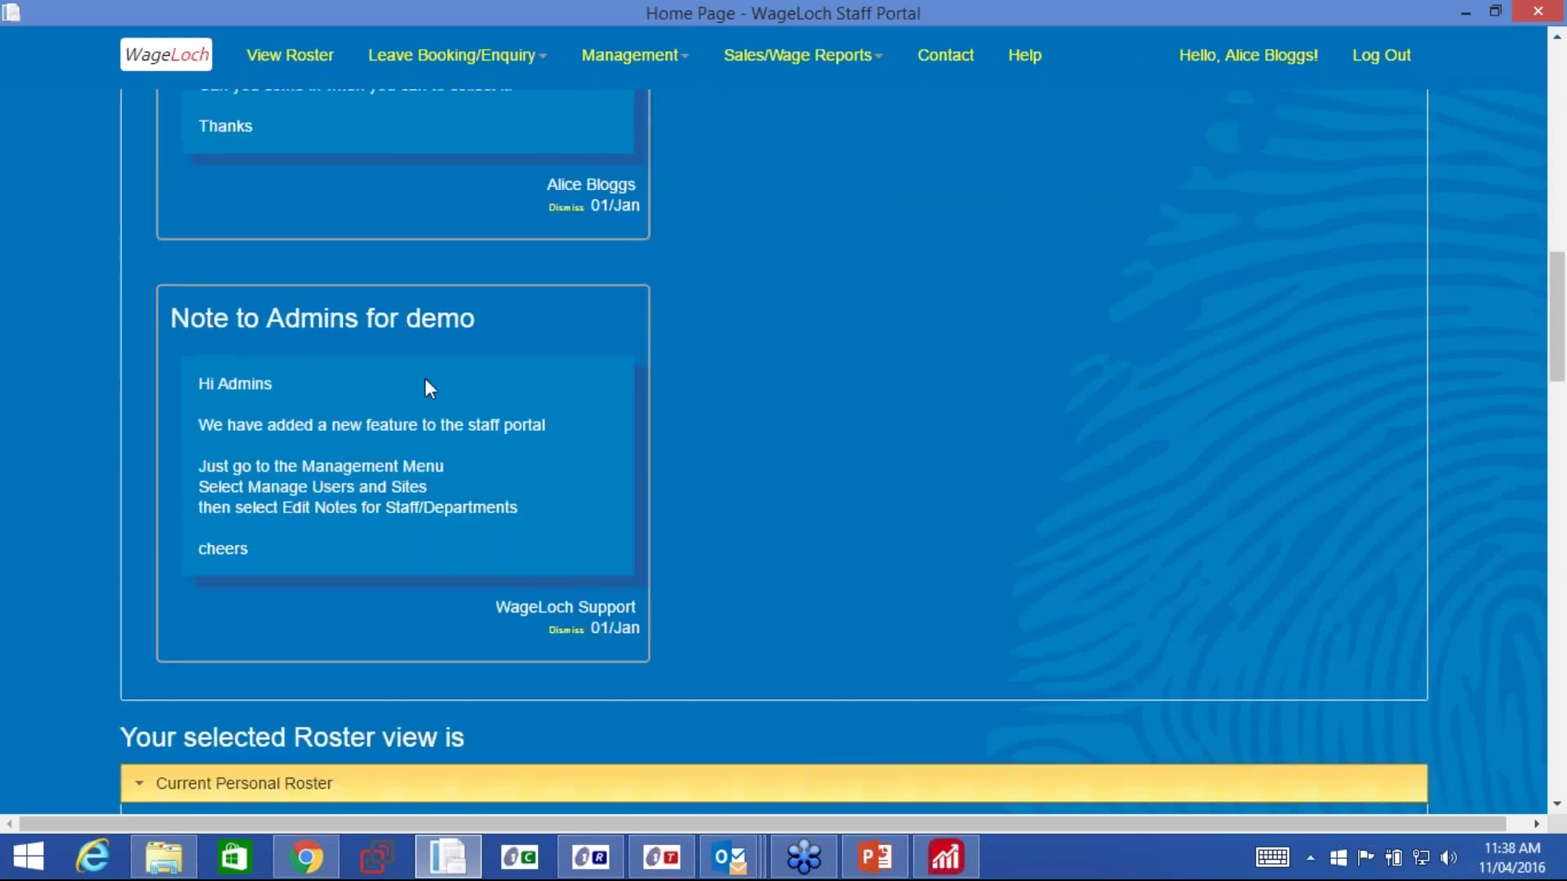
scroll(425, 380, "down", 1)
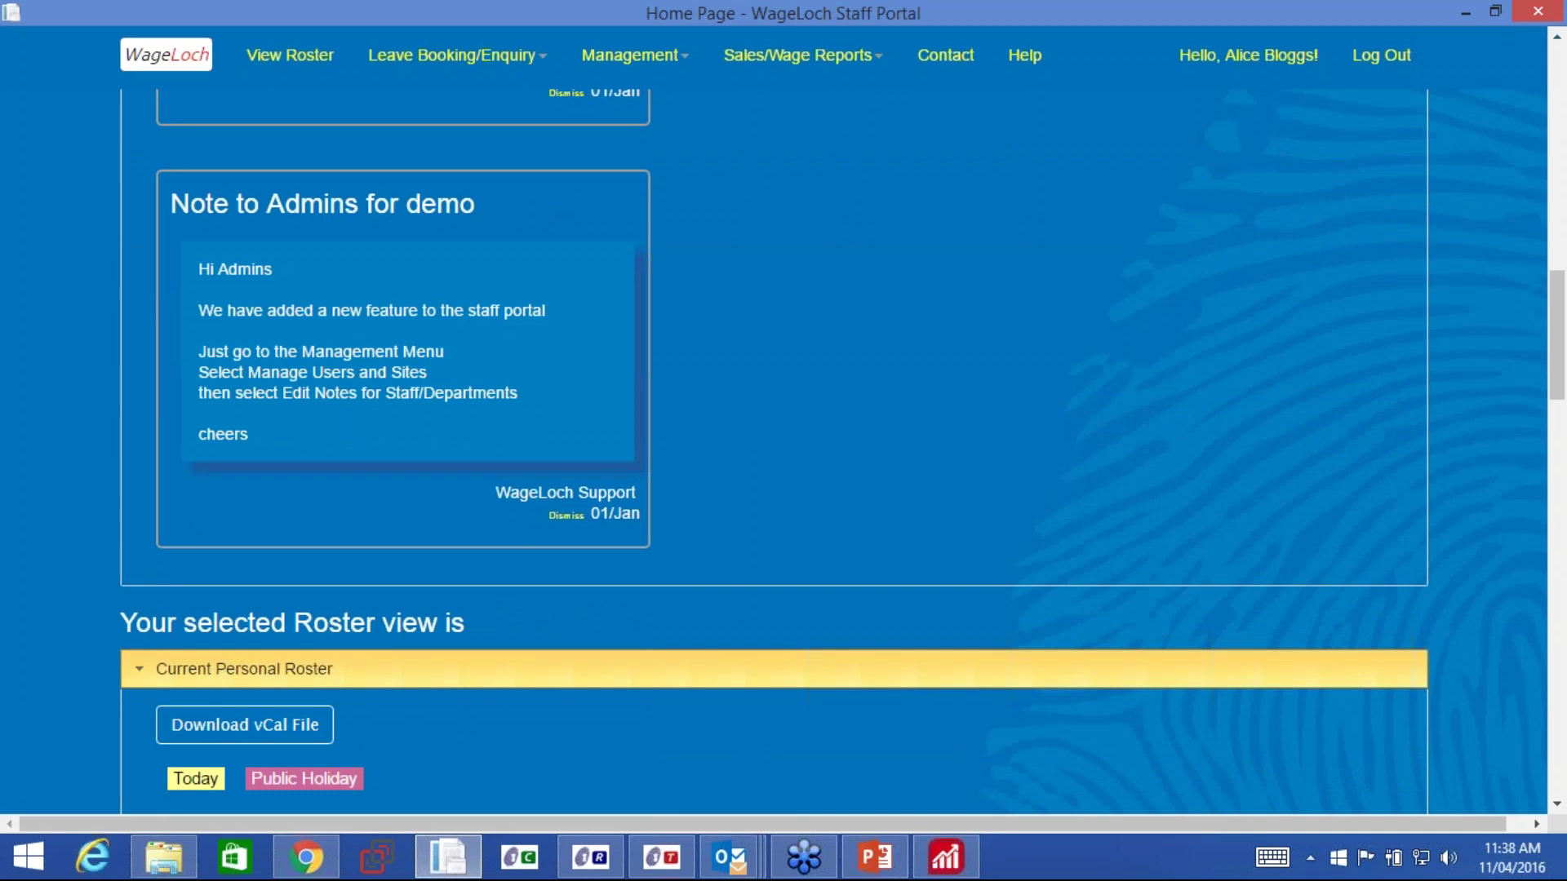
scroll(487, 291, "down", 1)
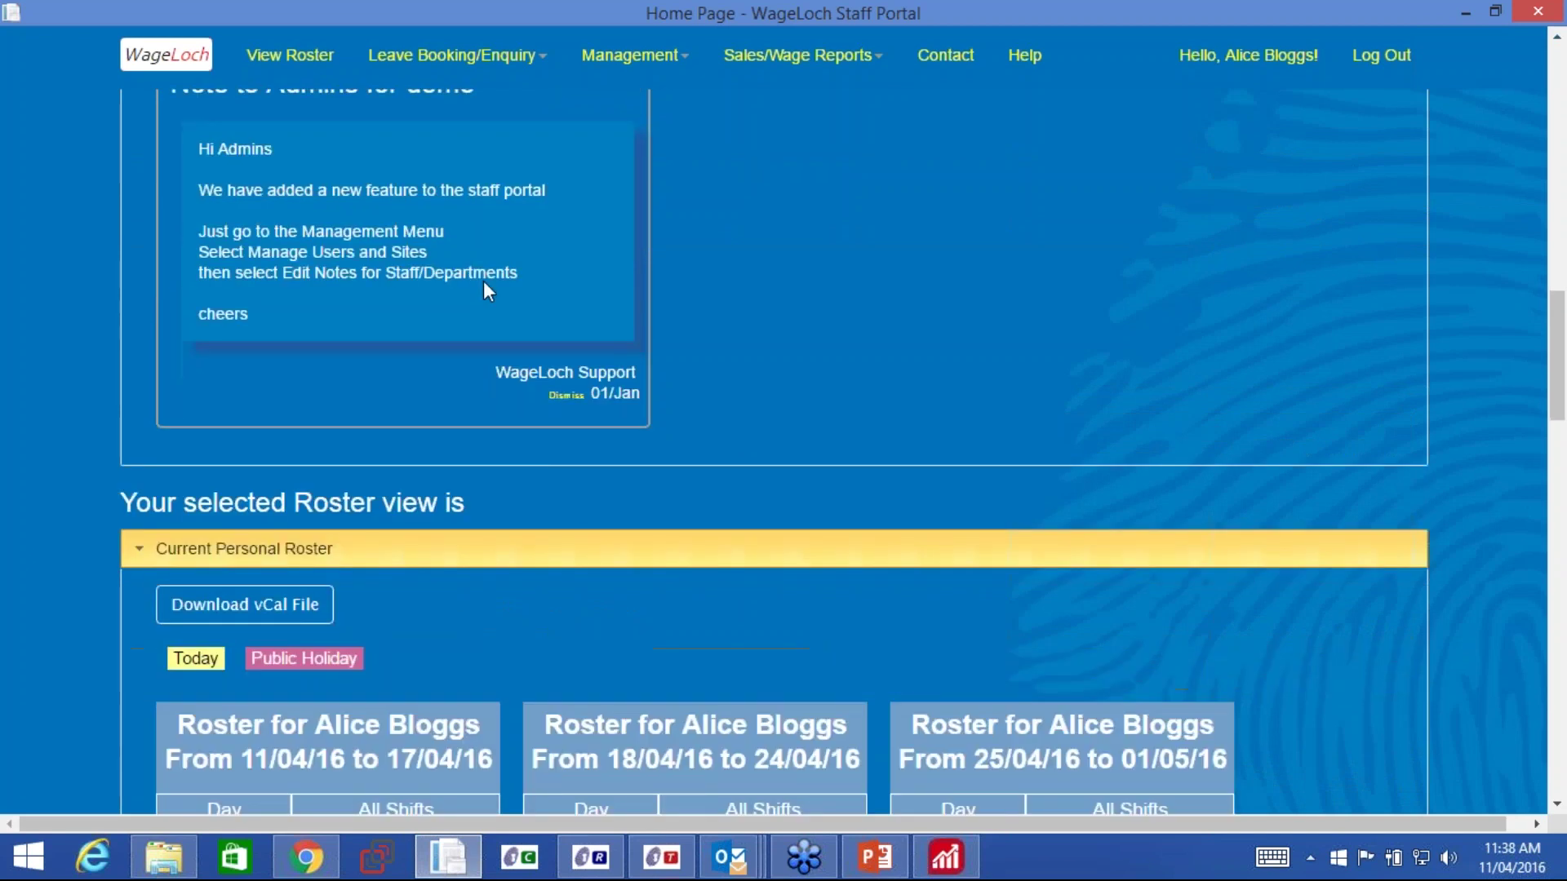
Examine the daily shifts in the three weekly personal rosters covering 11/04/16 to 01/05/16.
scroll(487, 291, "down", 3)
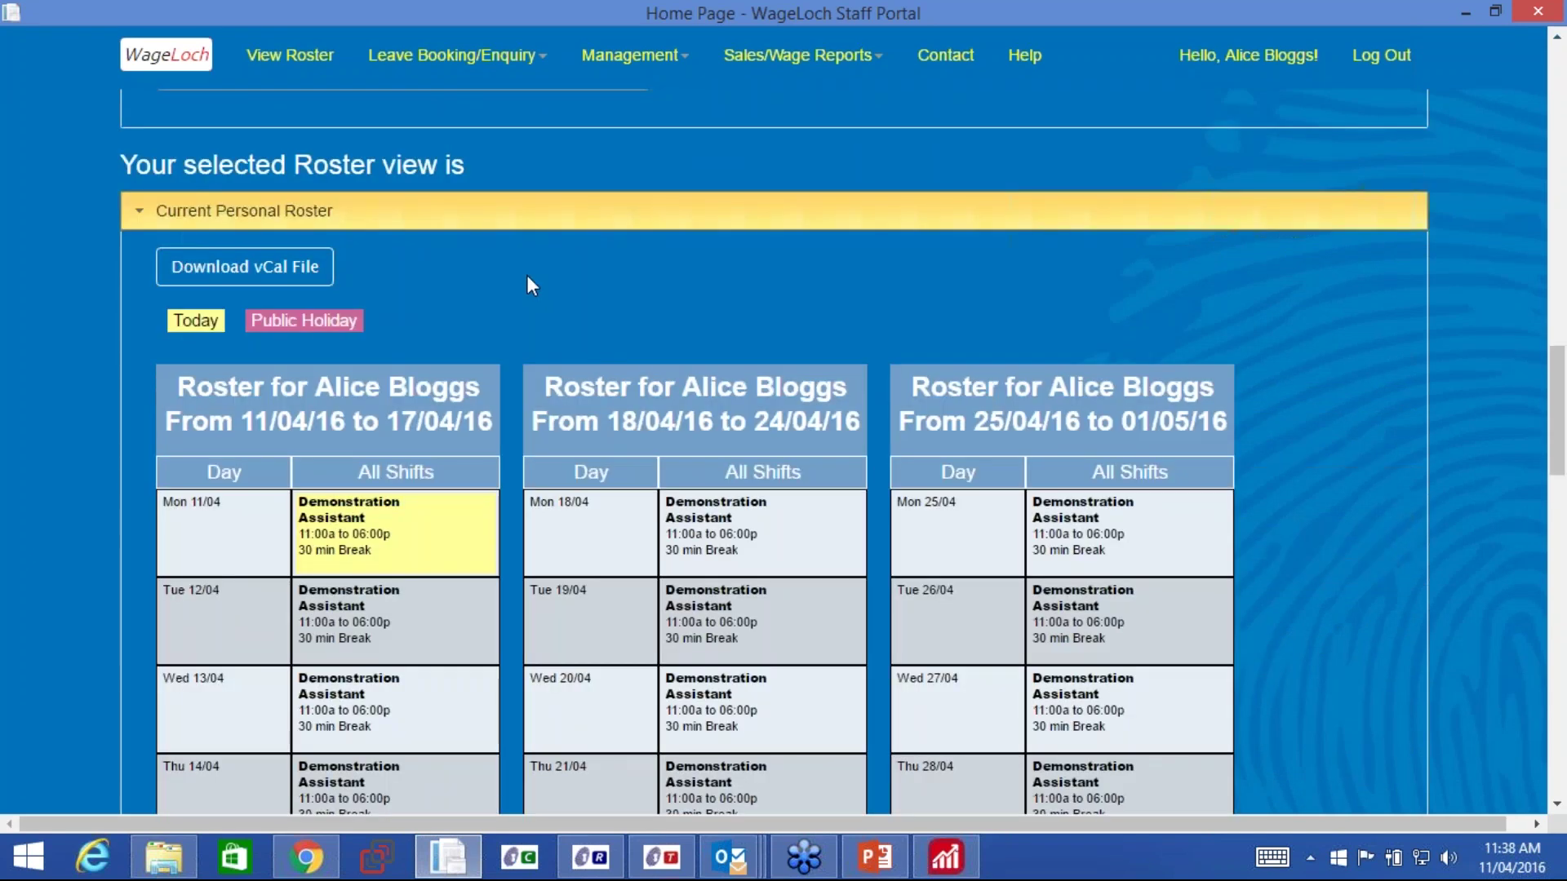
scroll(527, 277, "down", 3)
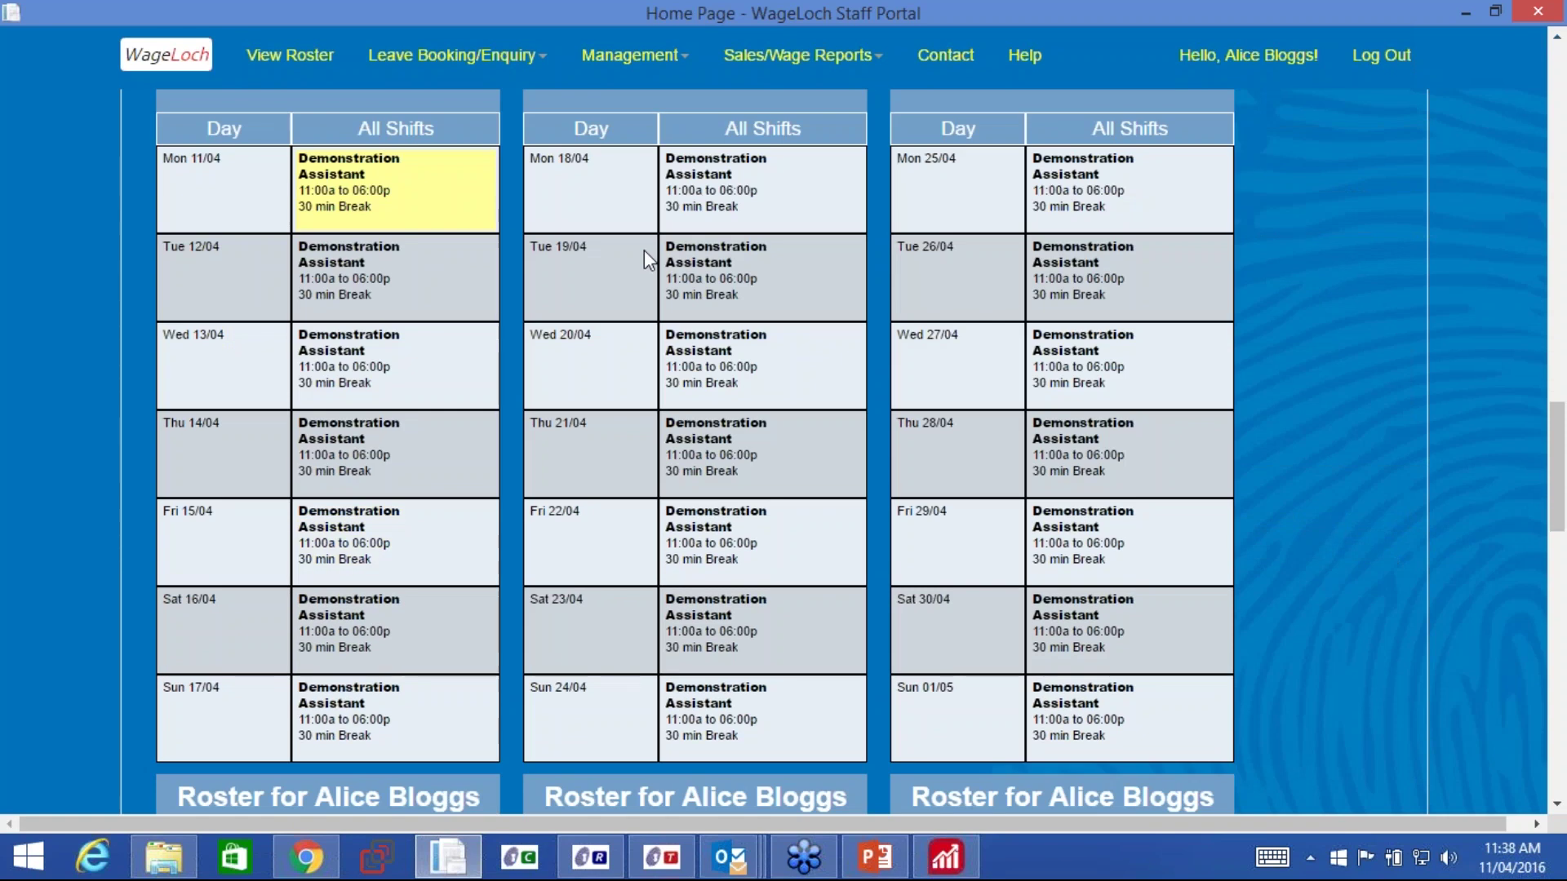
scroll(644, 250, "up", 1)
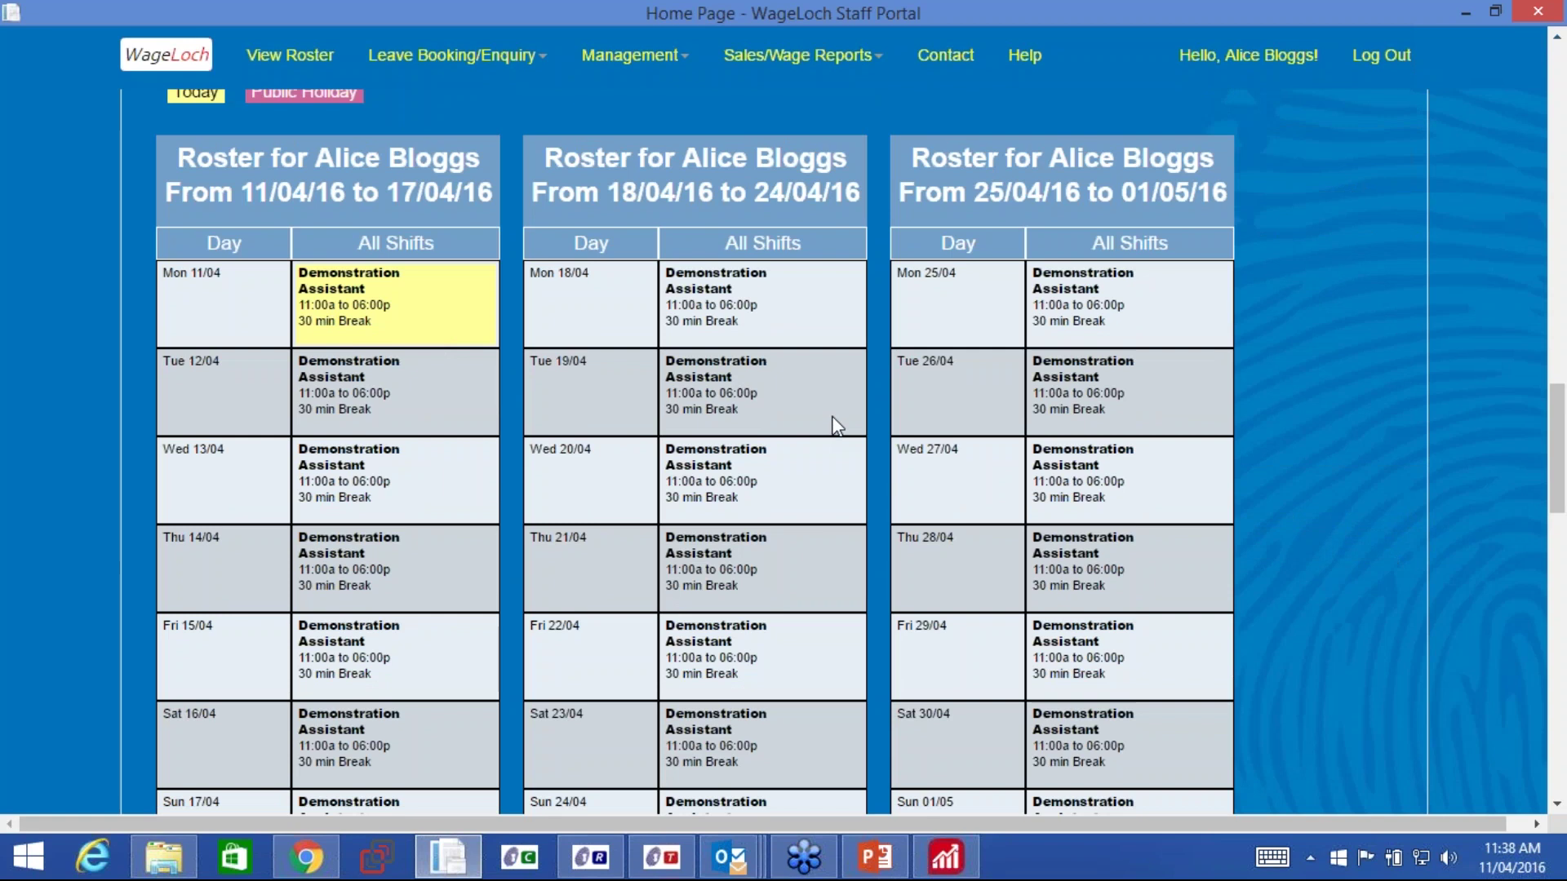
scroll(835, 425, "up", 1)
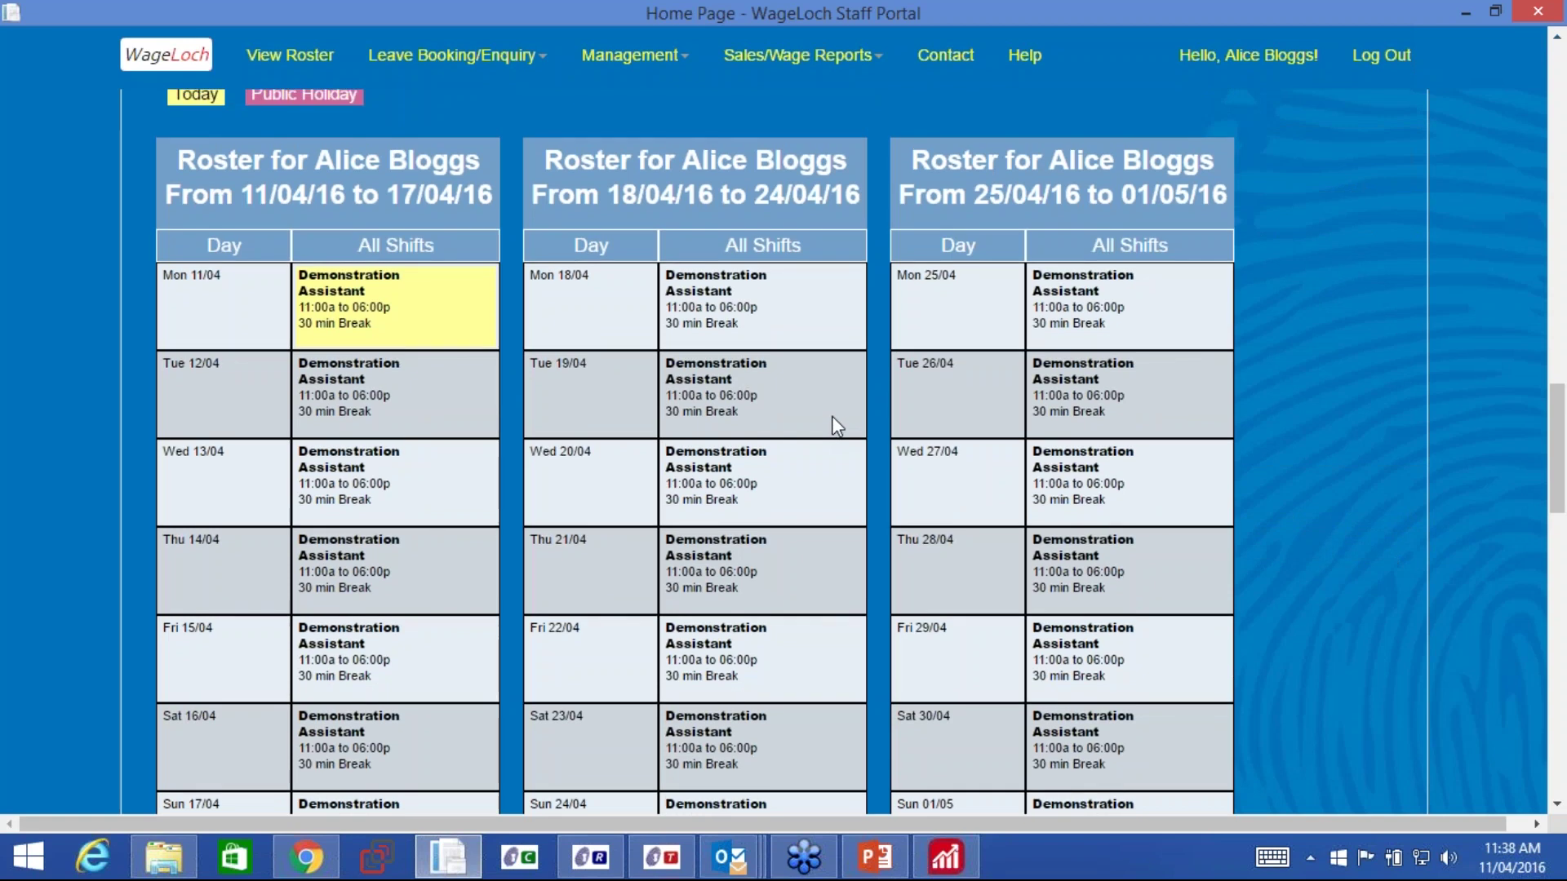
scroll(835, 424, "up", 4)
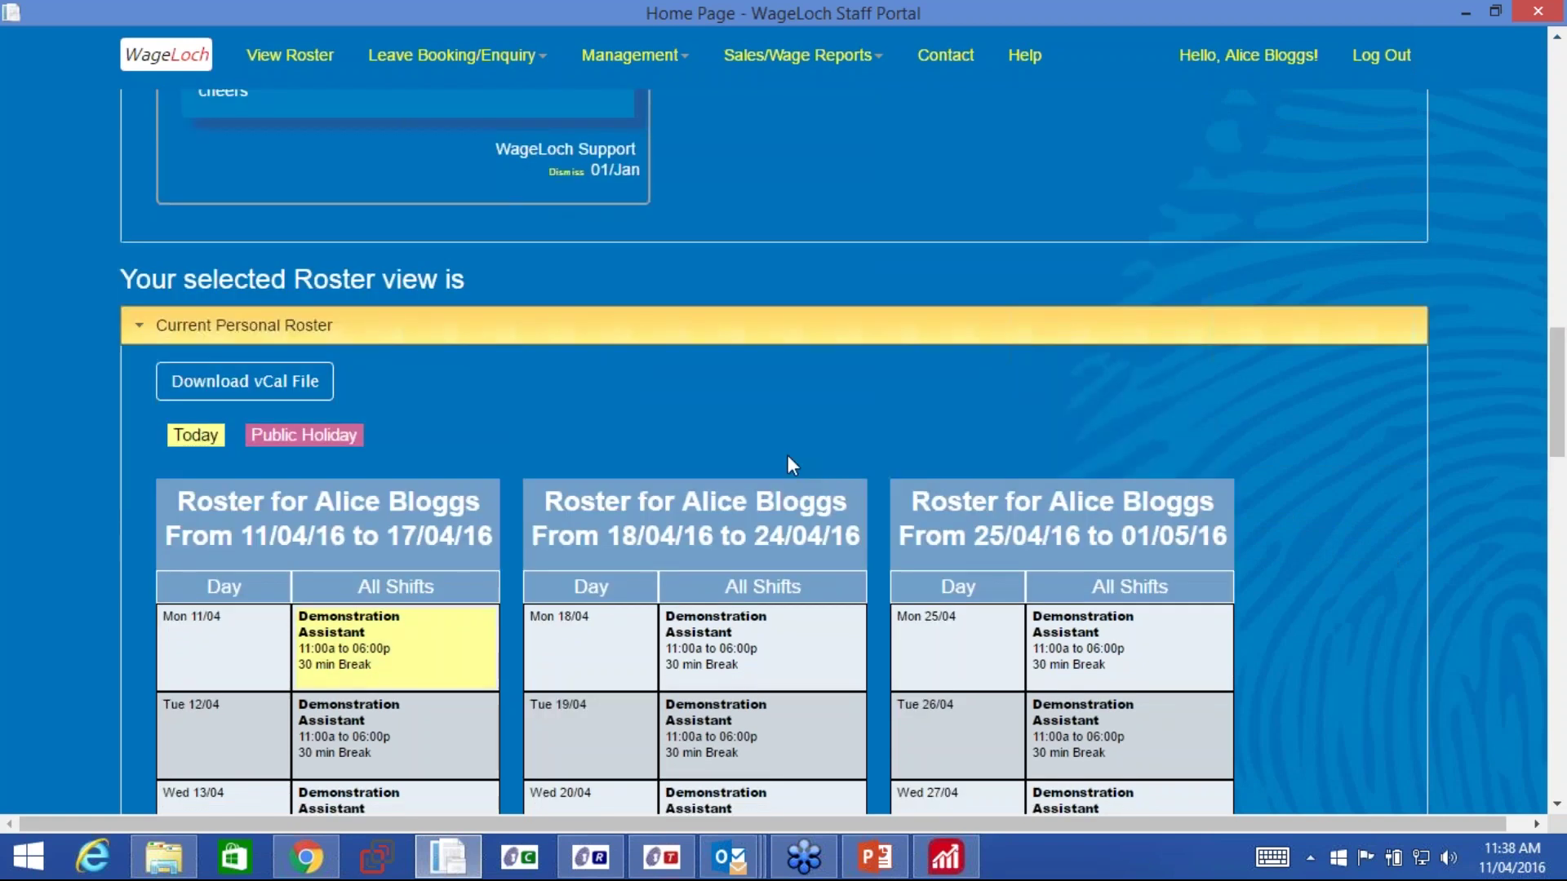
Open the leave request form and check the site and leave type choices, keeping Demonstration and ANNUAL LVE.
scroll(787, 453, "up", 15)
left_click(416, 55)
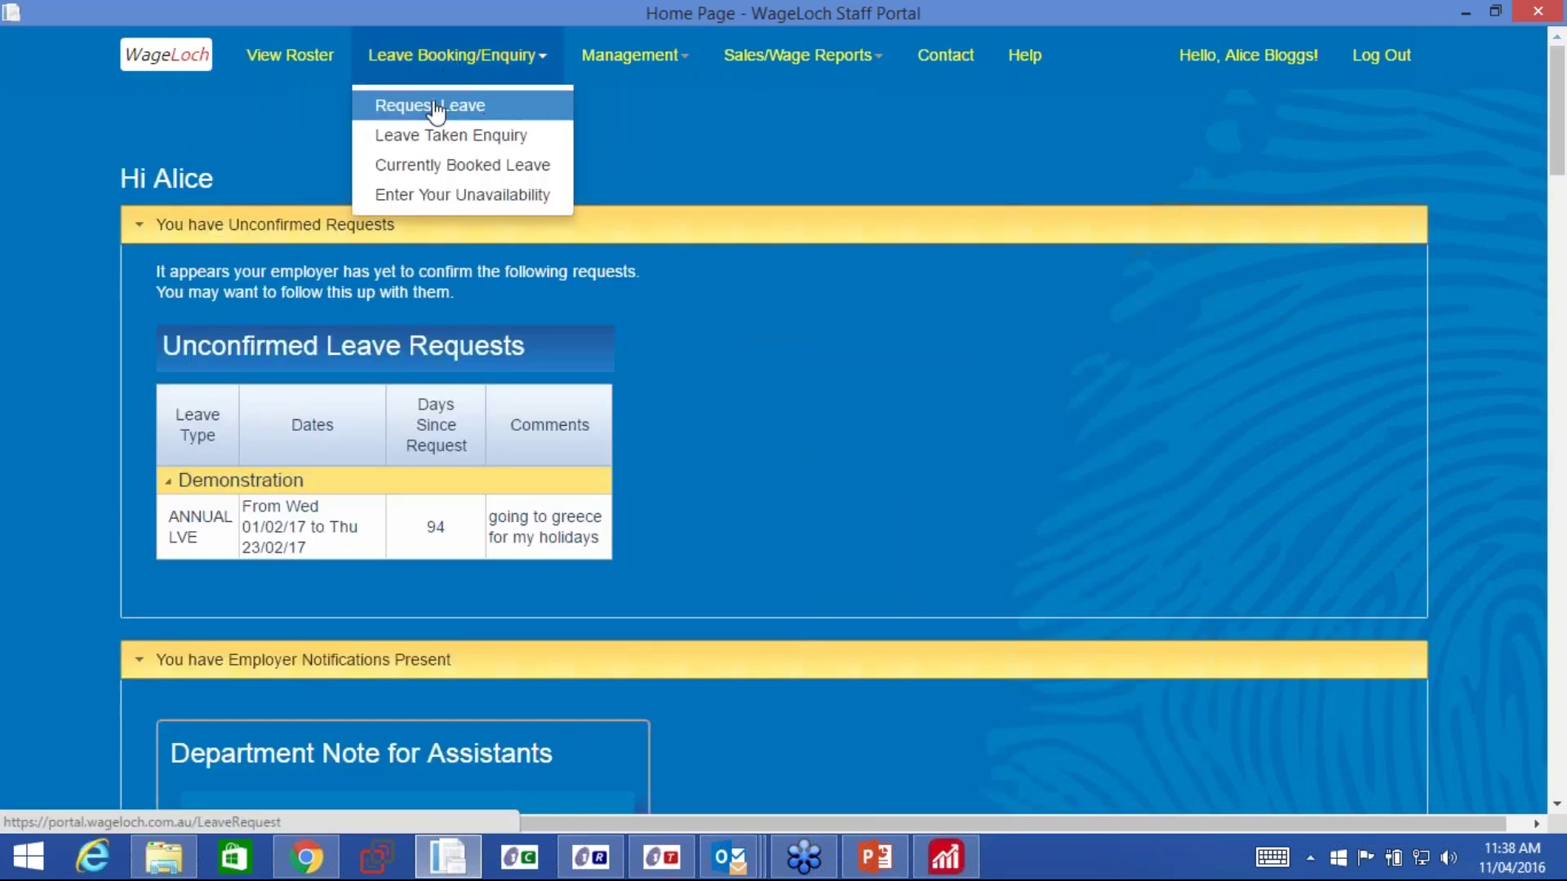
left_click(398, 102)
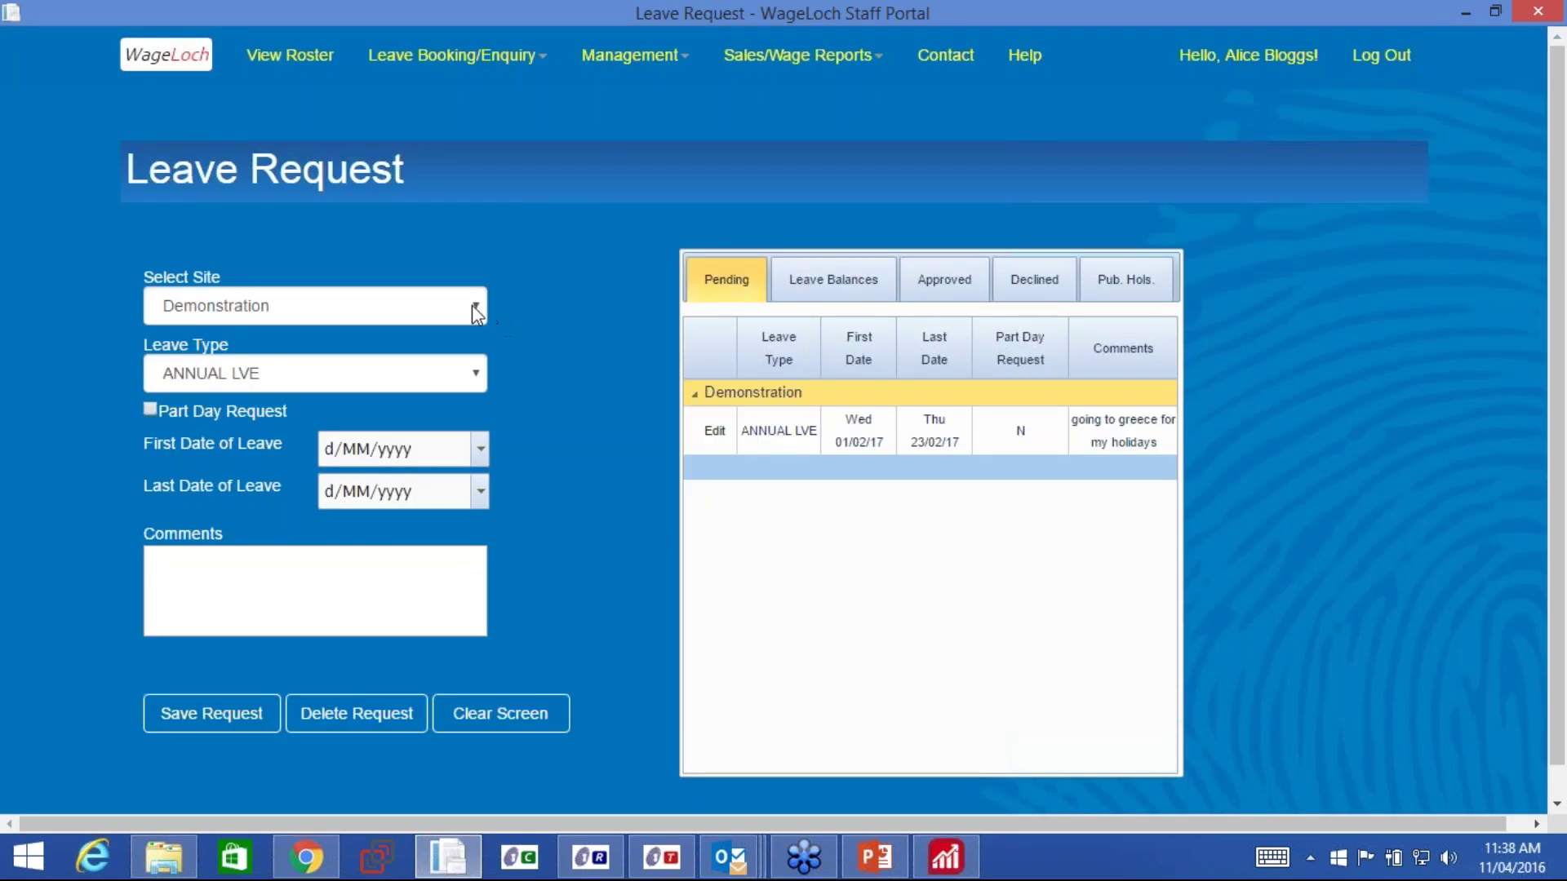
left_click(475, 313)
left_click(477, 315)
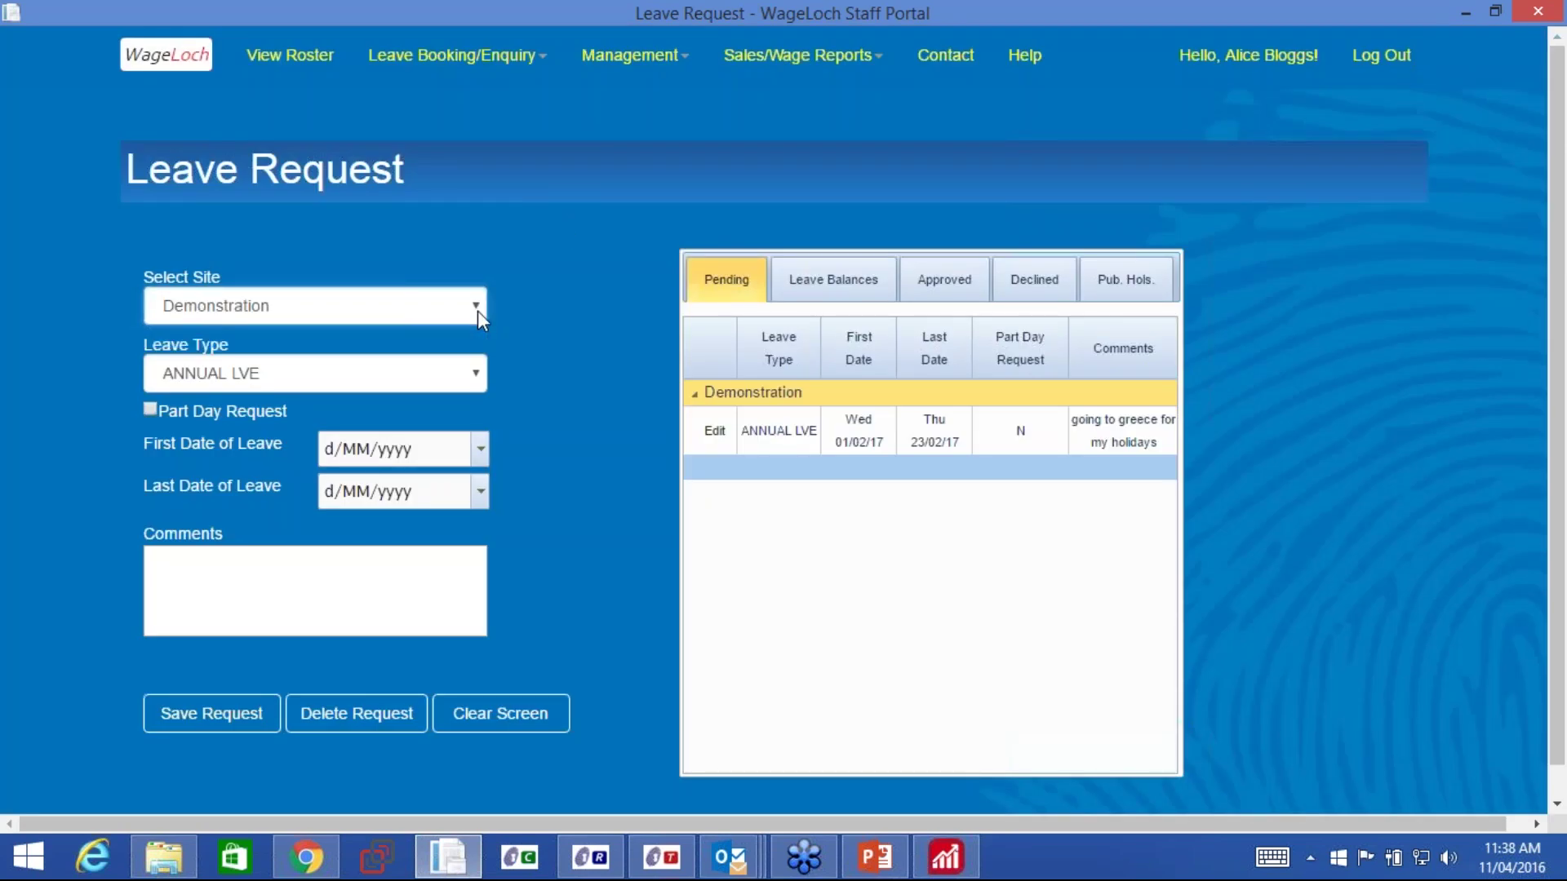
left_click(475, 374)
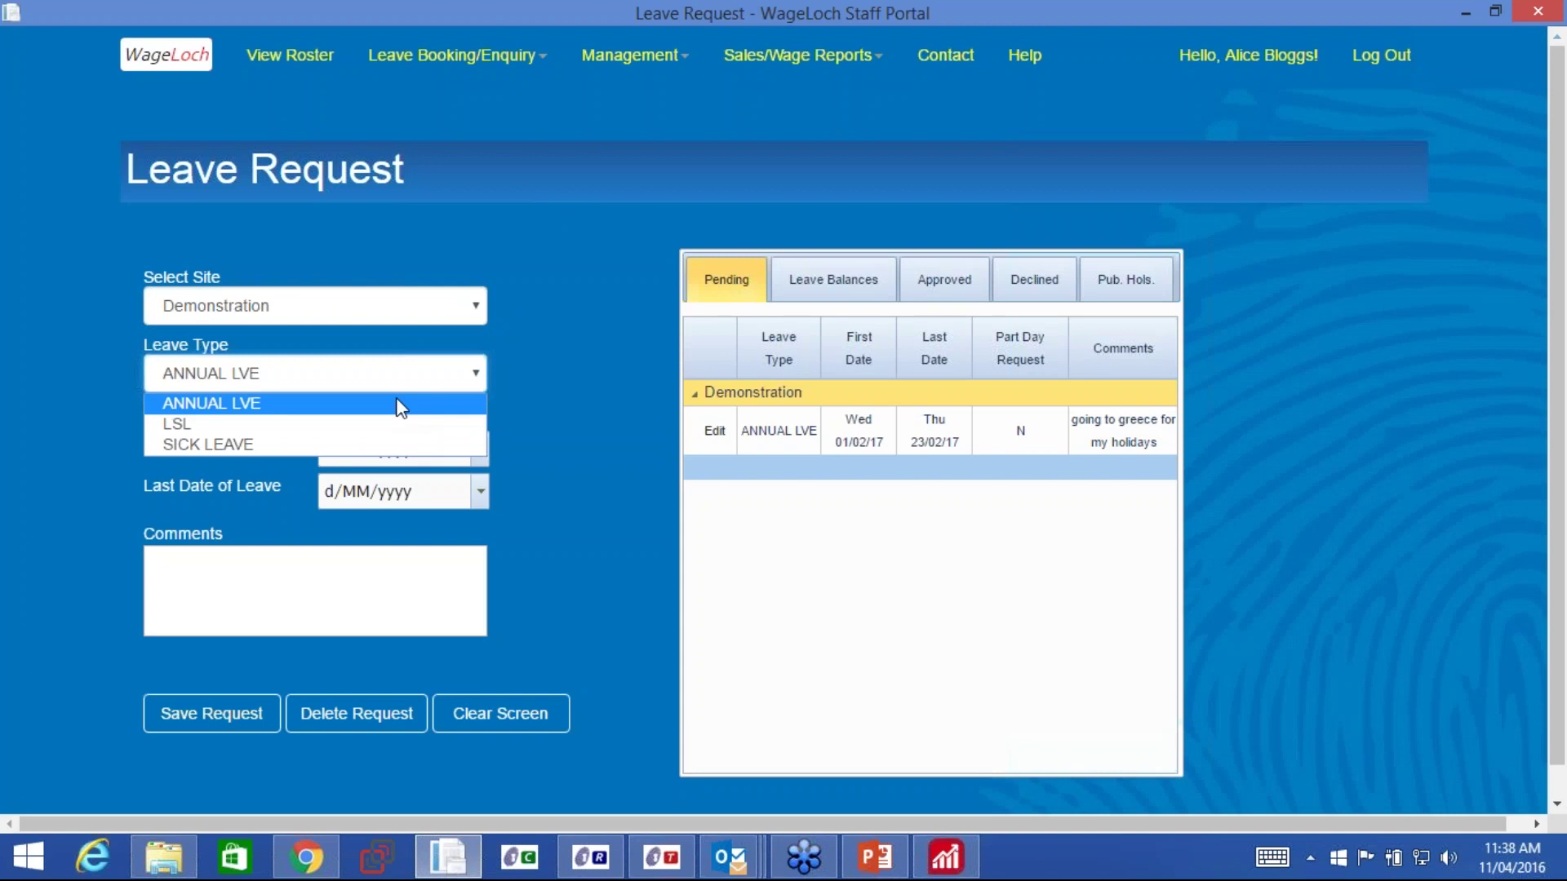
left_click(473, 377)
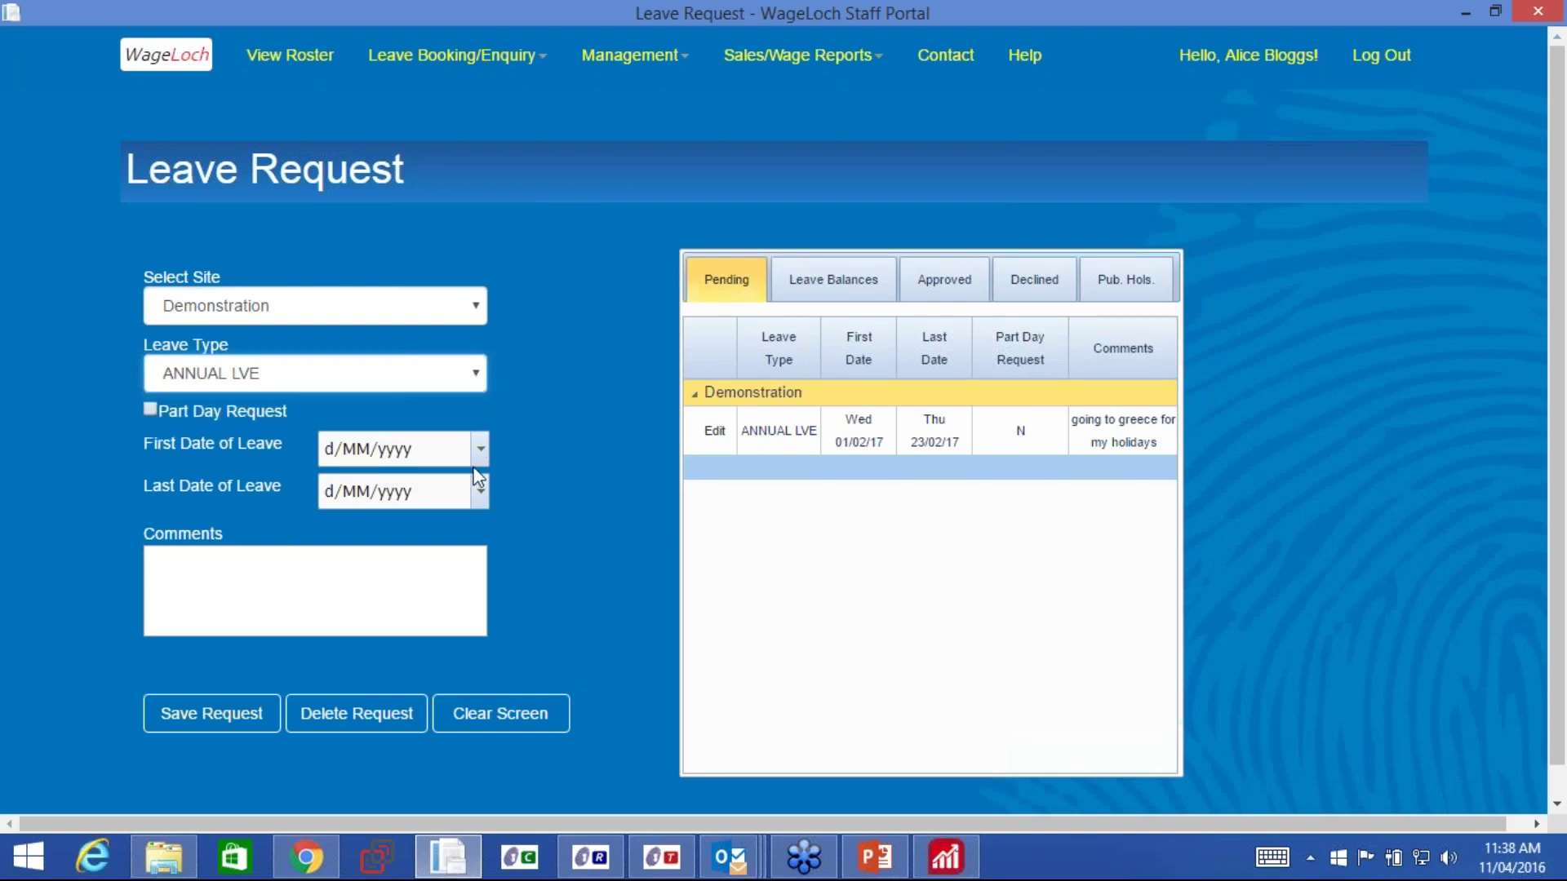
Set the first date of leave to 18/04/2016 and enter the comment "getting Married".
left_click(483, 451)
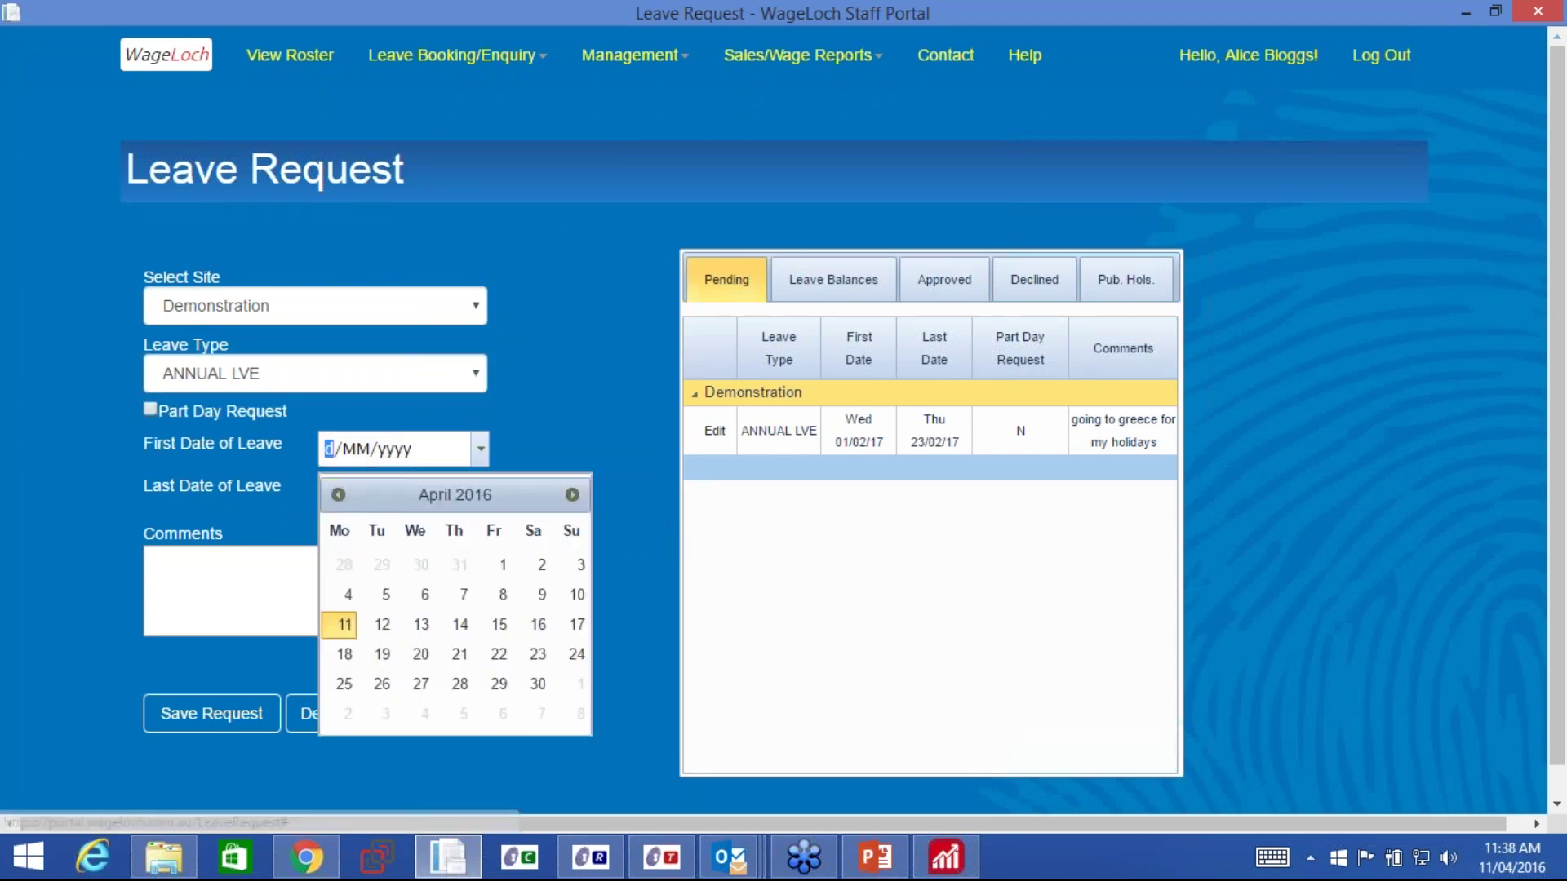
left_click(343, 655)
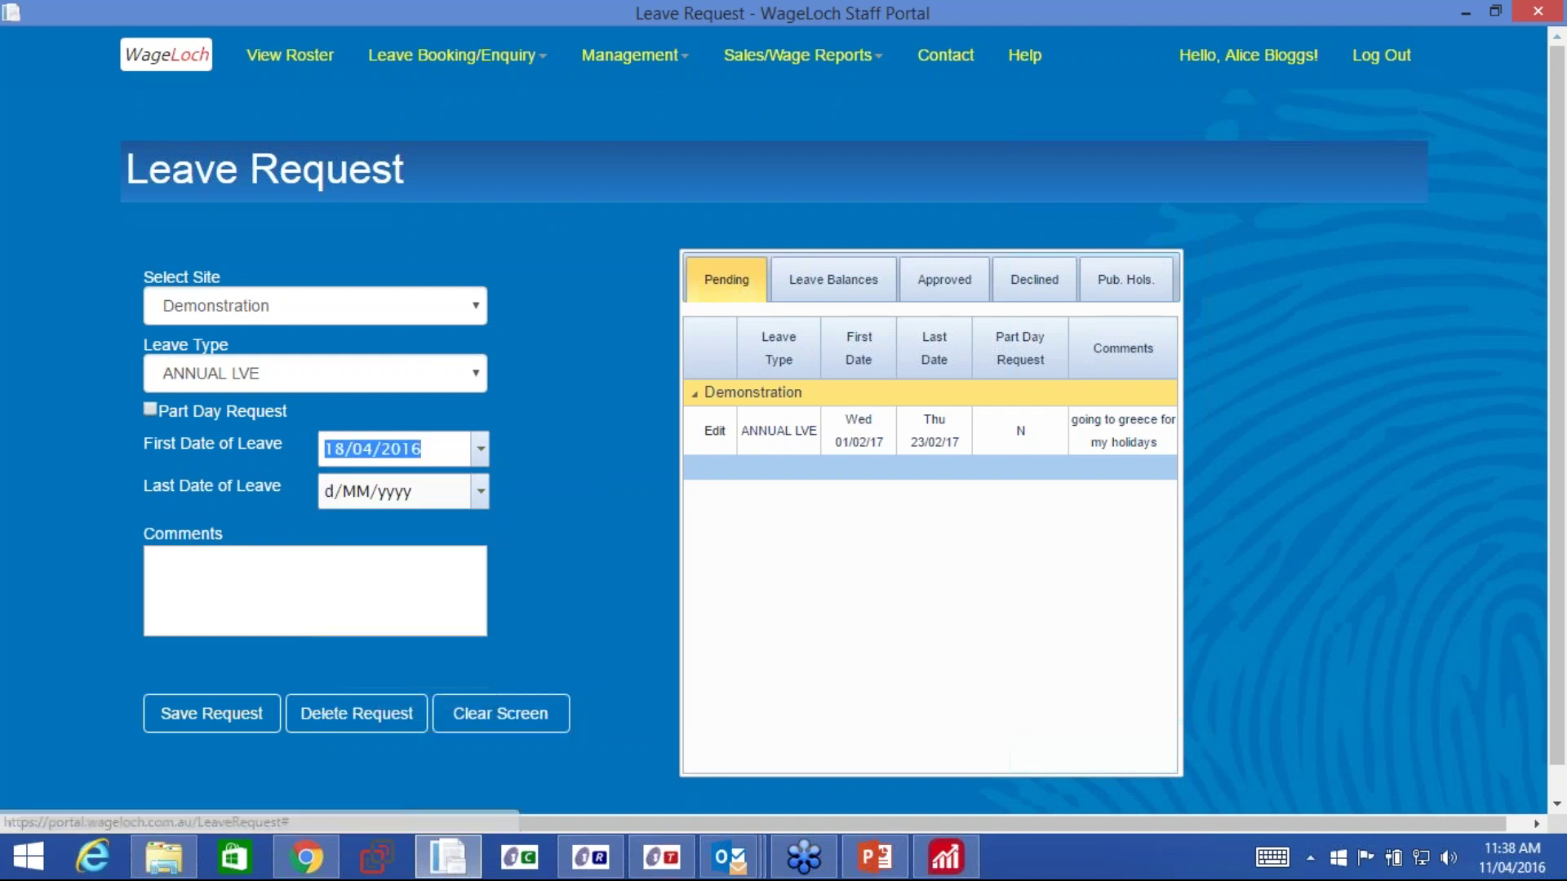
left_click(480, 491)
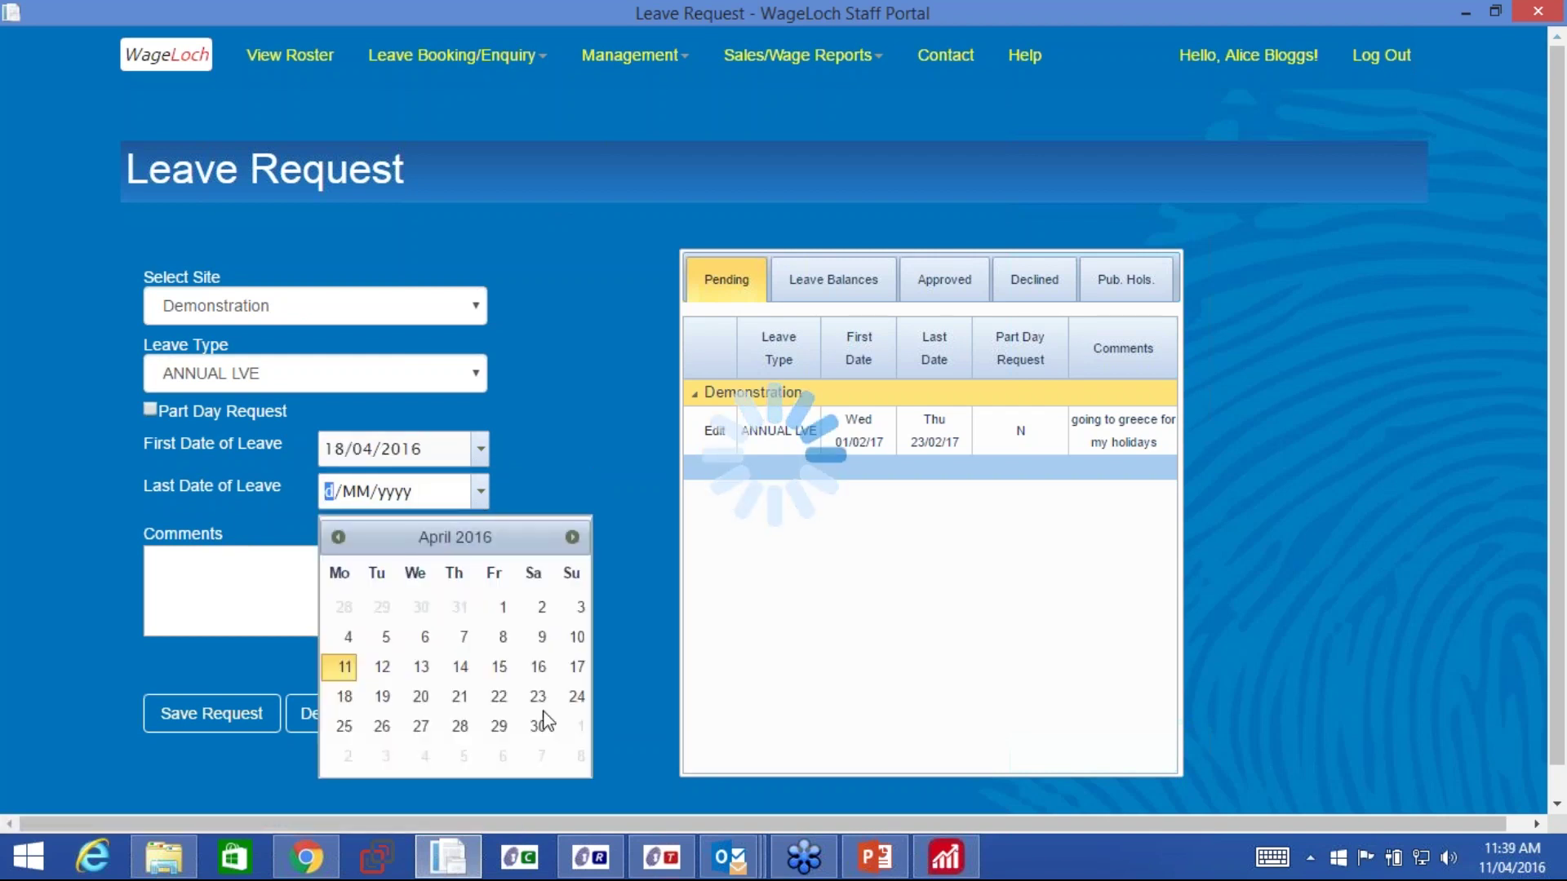
left_click(502, 697)
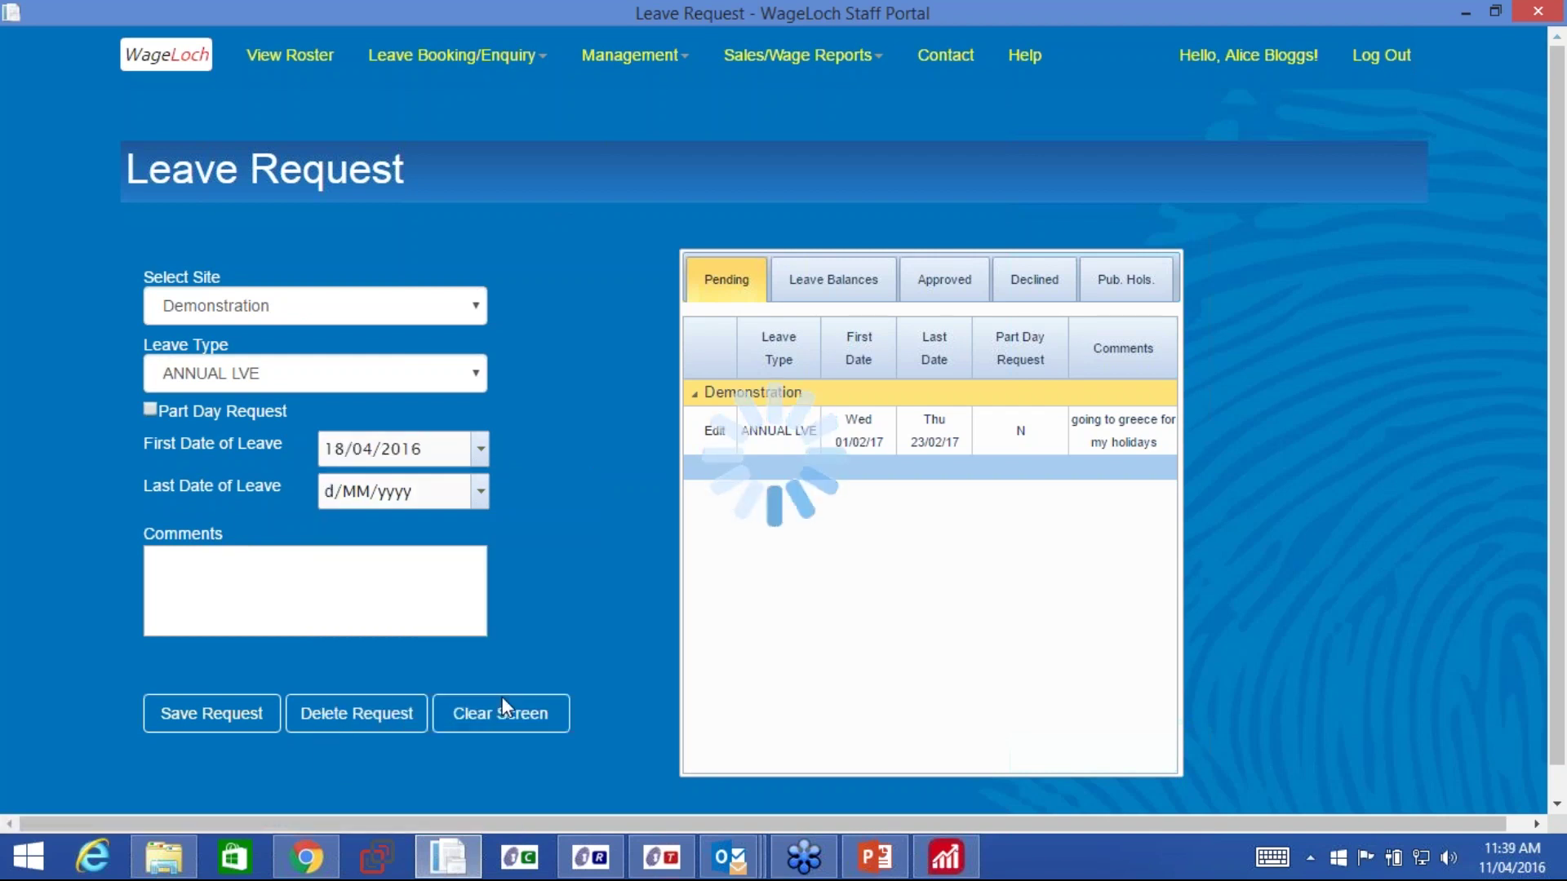
left_click(185, 560)
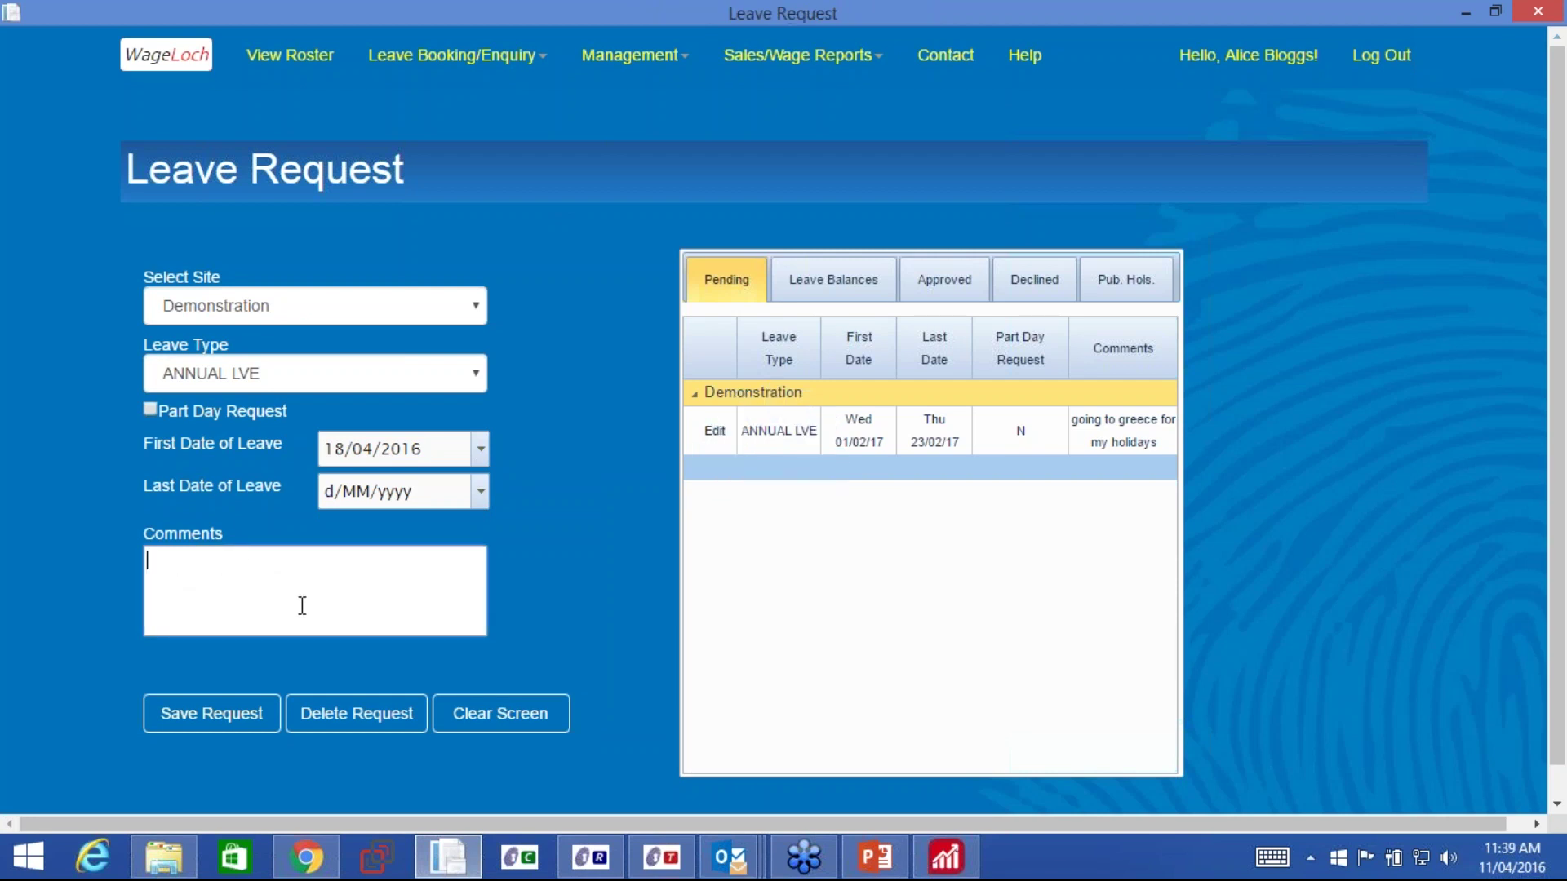
type("getting Married")
Set the last date of leave to 23/04/2016 and save the leave request.
left_click(480, 491)
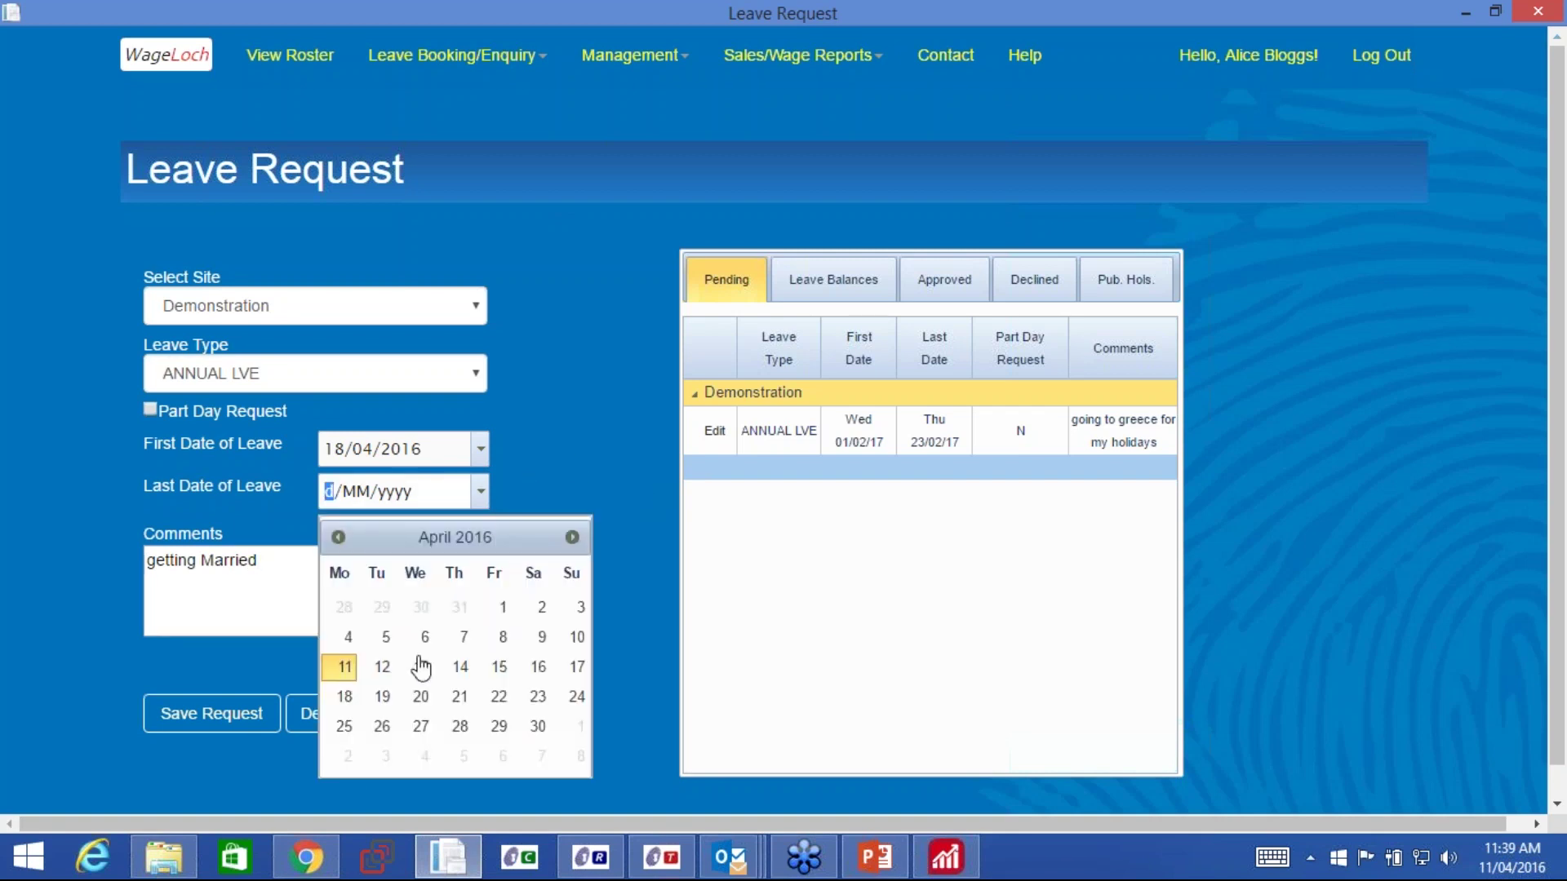
left_click(538, 696)
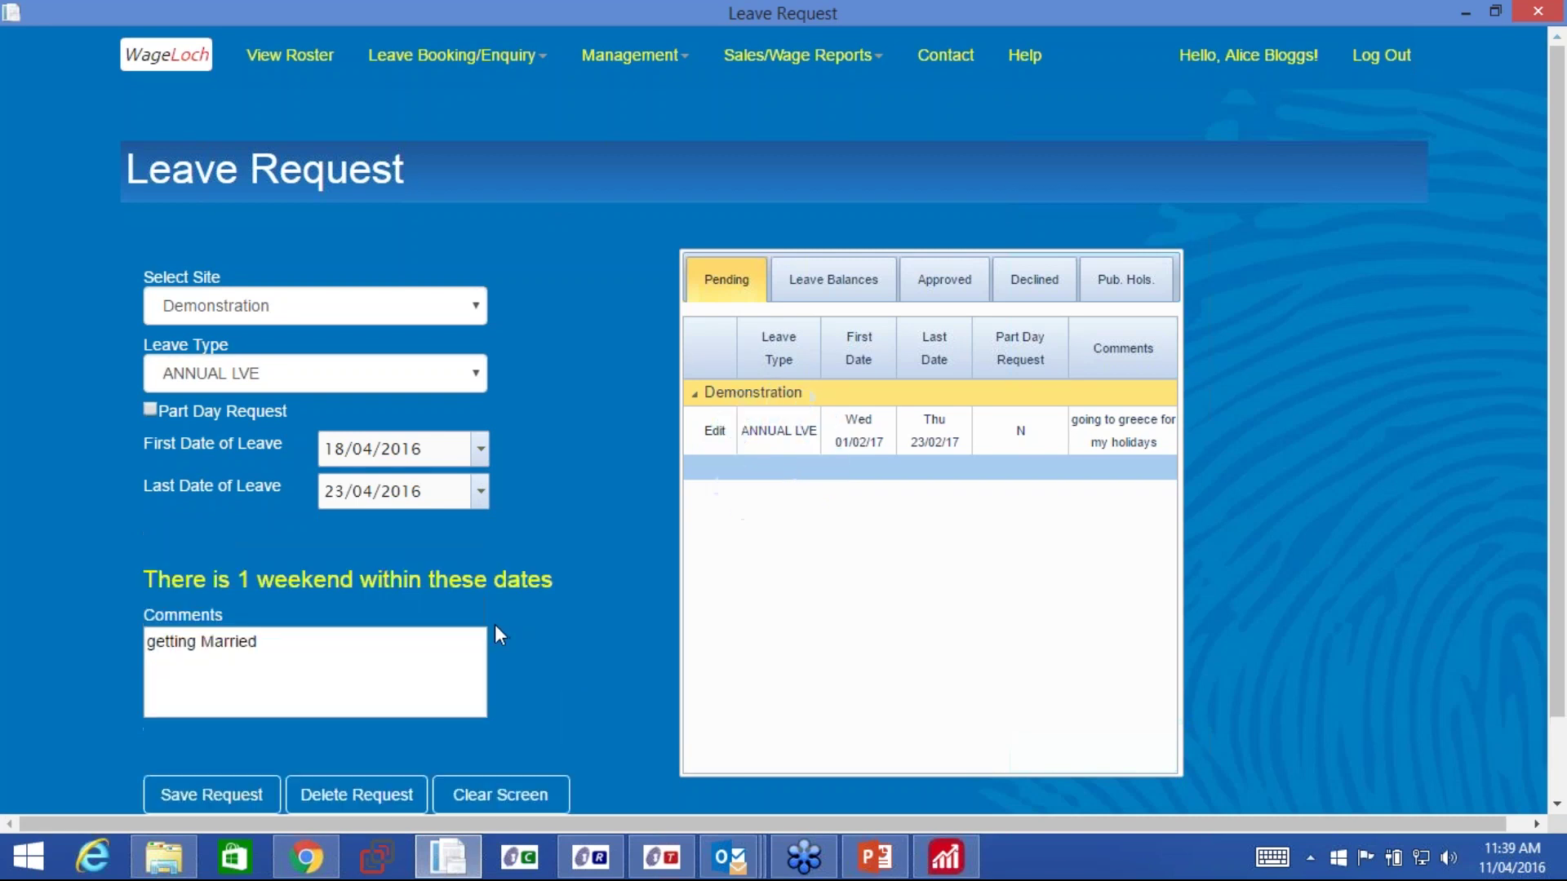
left_click(212, 795)
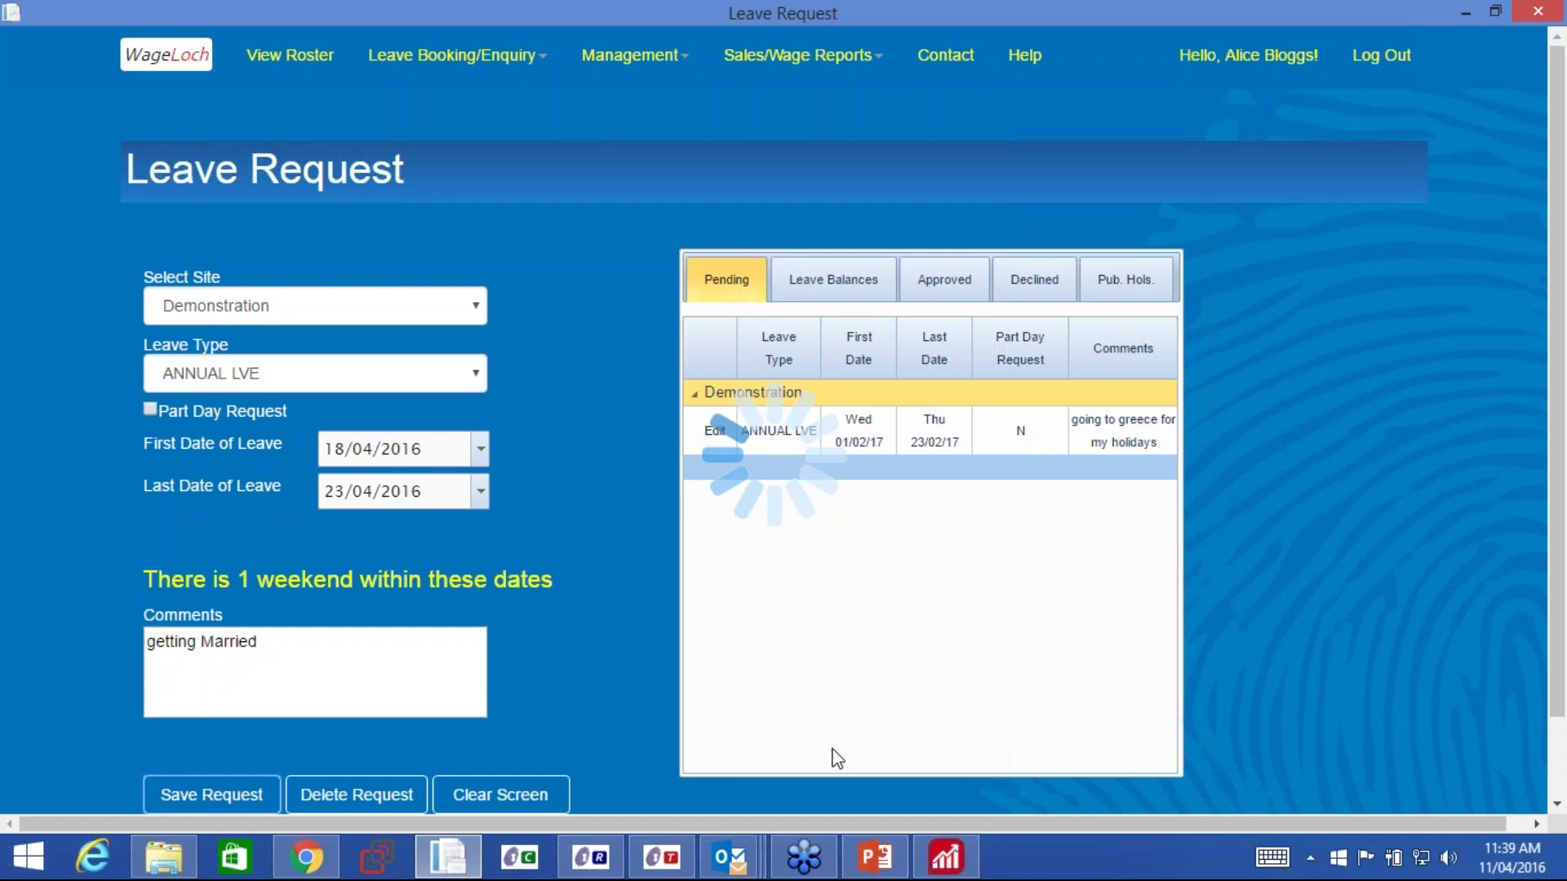
key("Return")
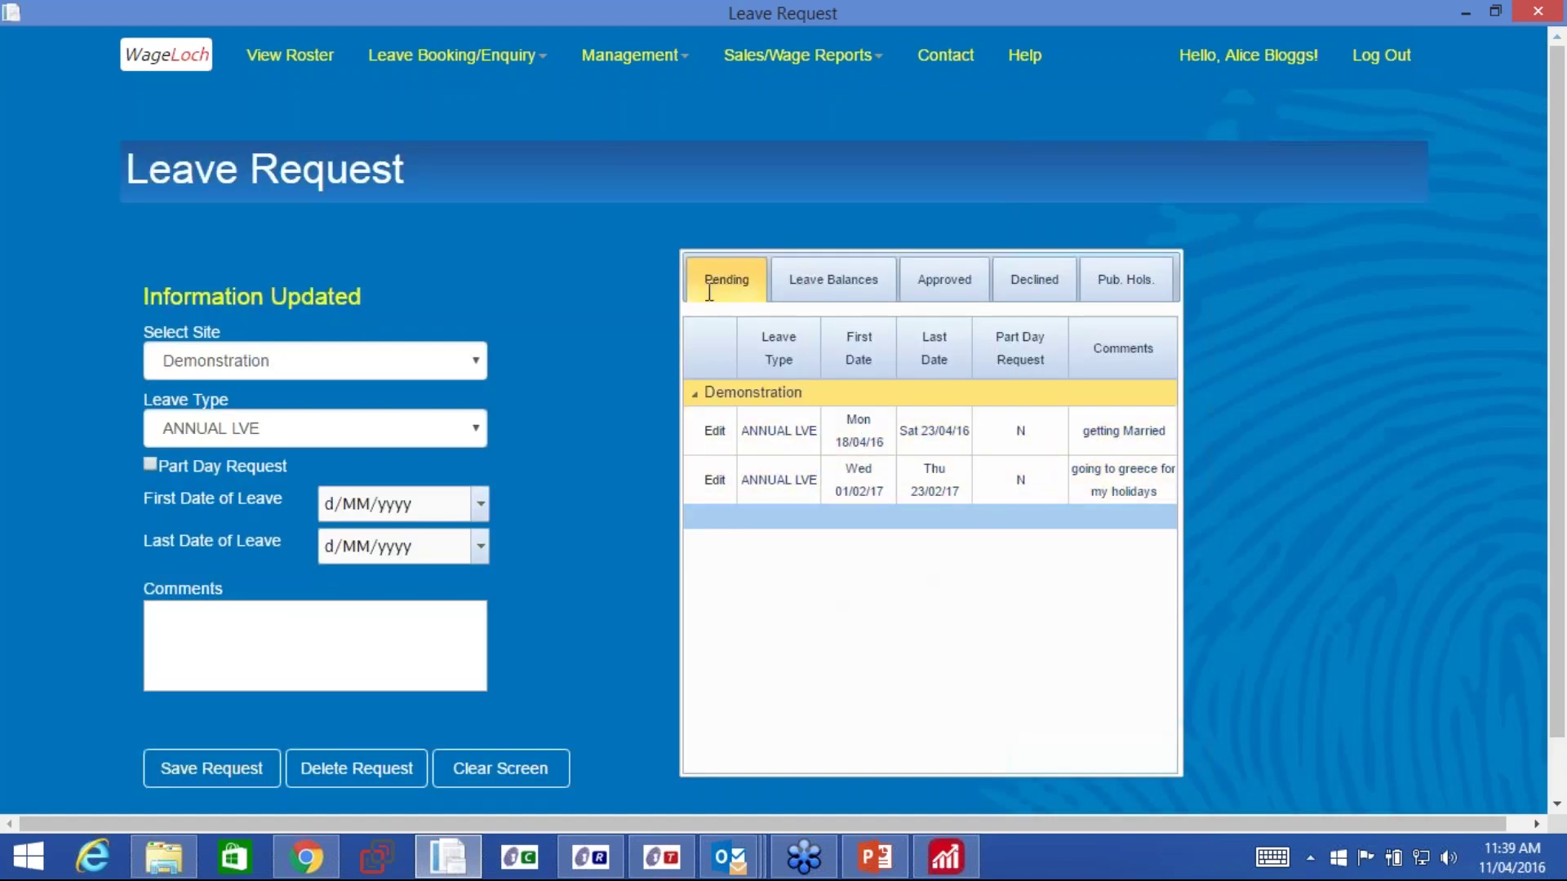
View the leave balances, and open the page for entering unavailability.
left_click(837, 286)
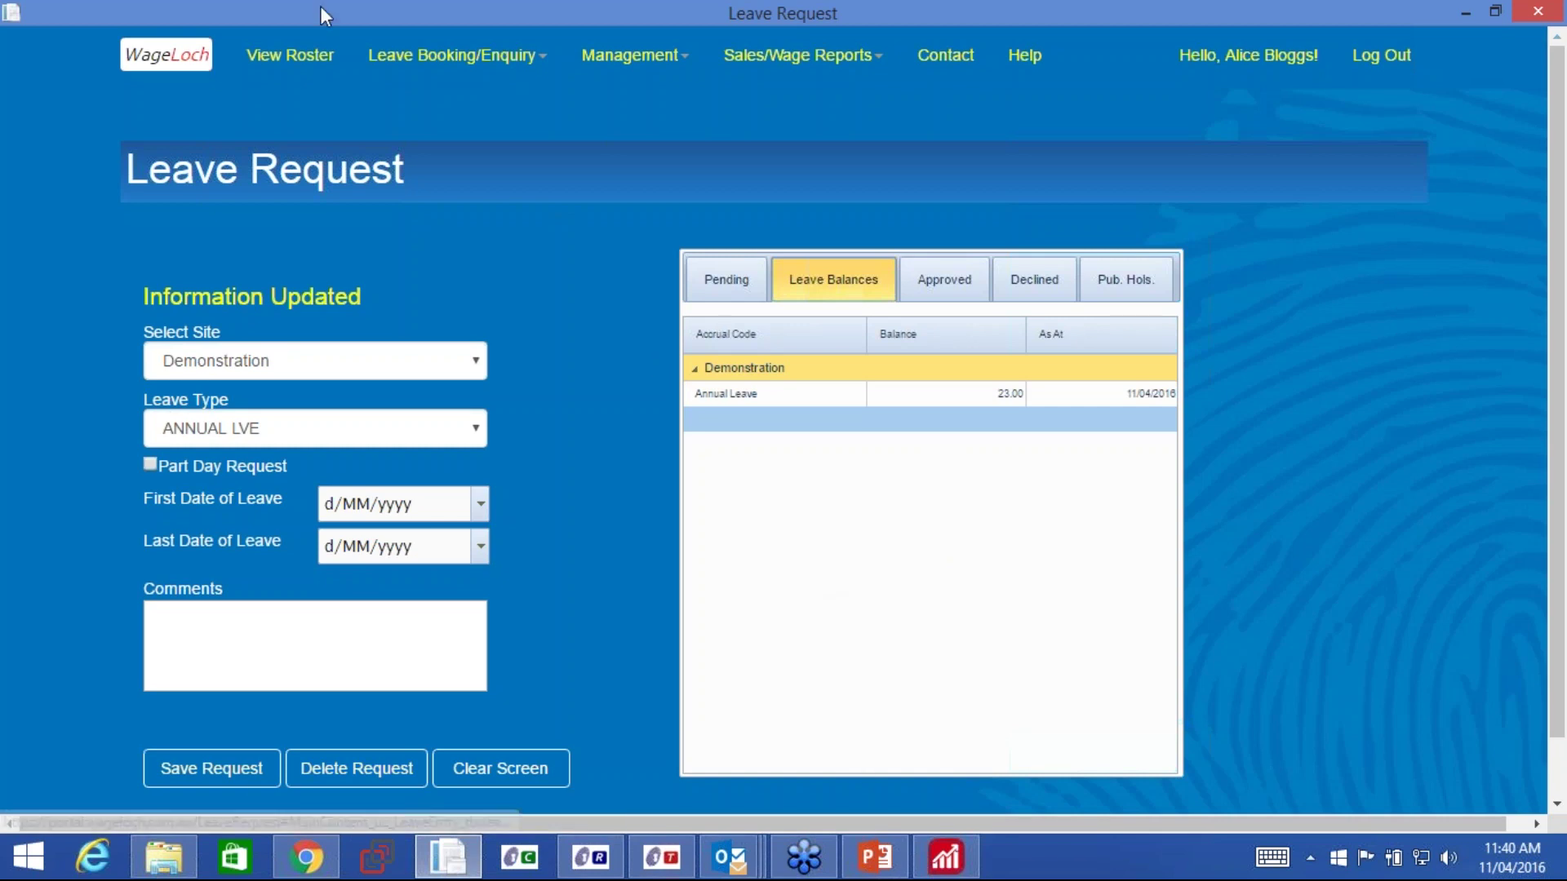
left_click(428, 75)
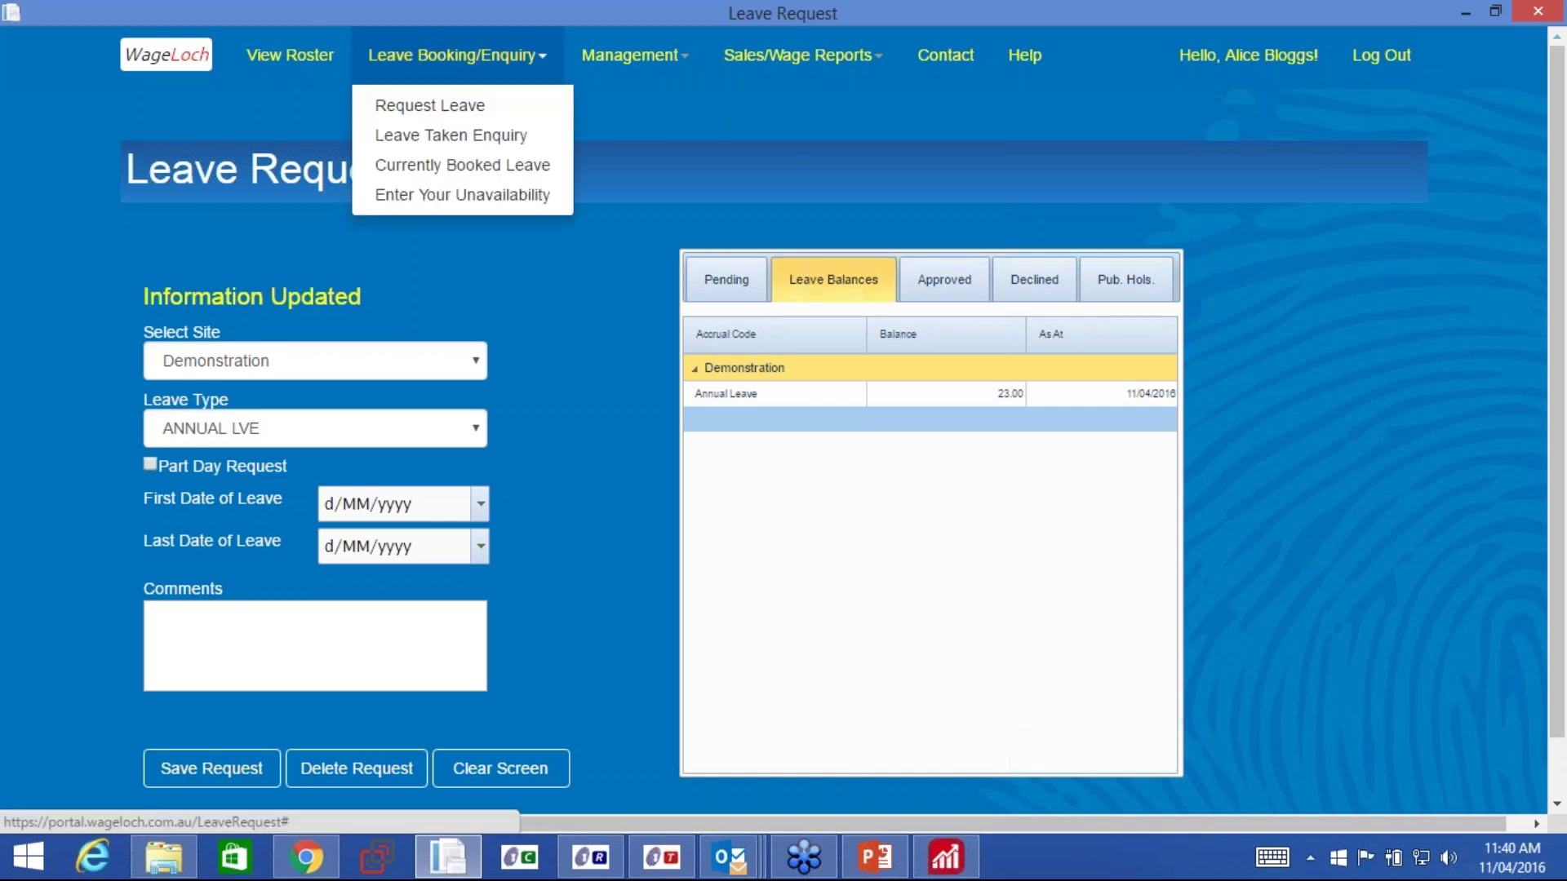
left_click(445, 203)
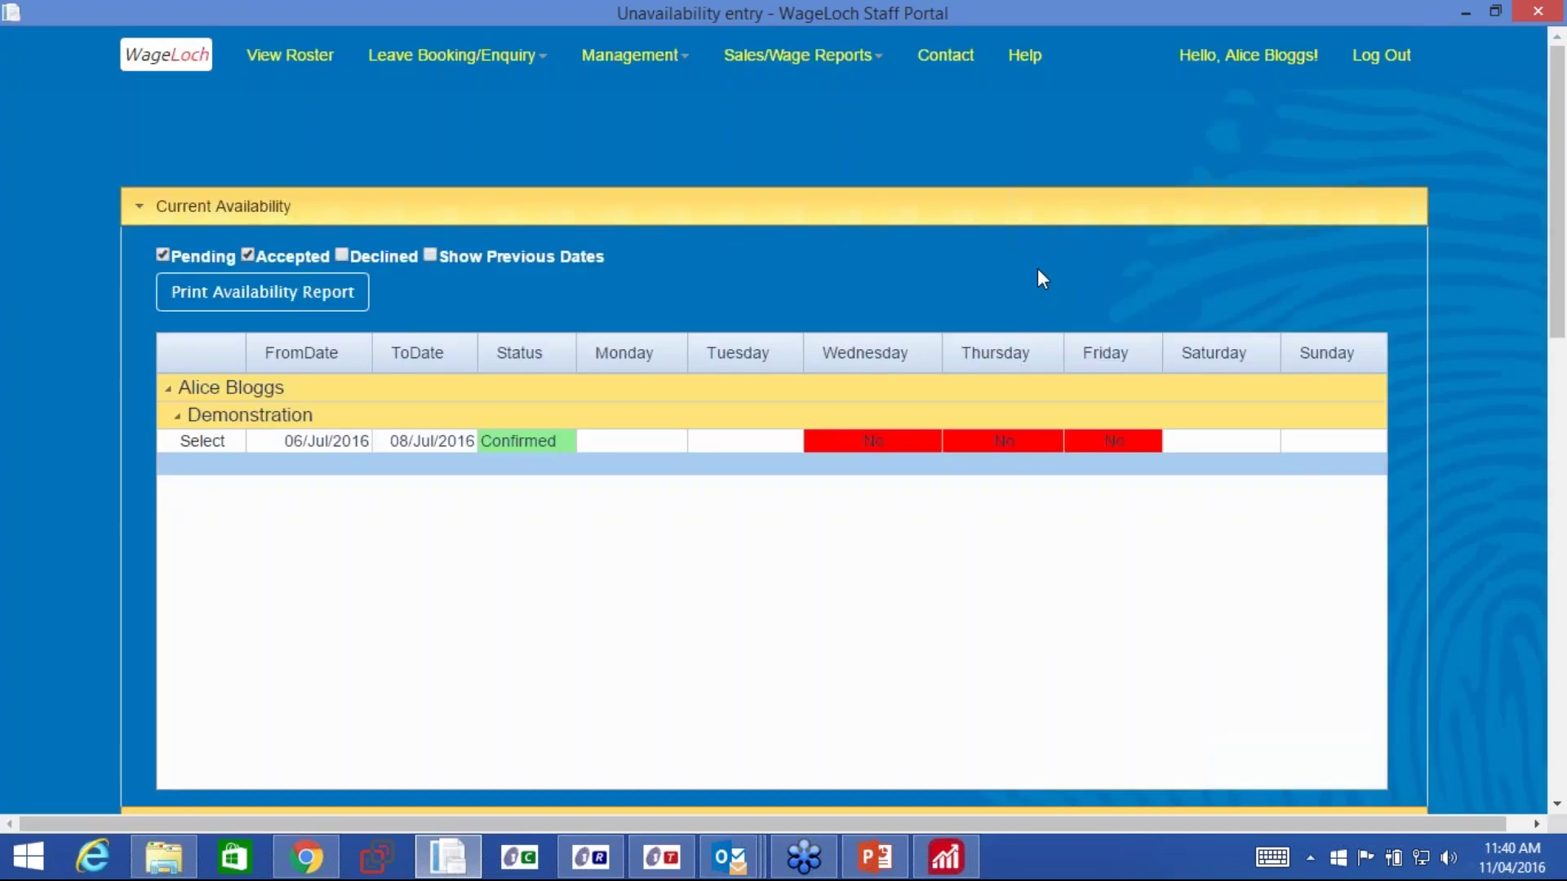
Set the availability period for the Demonstration site from 4/04/2016 to 30/04/2016.
scroll(844, 437, "down", 5)
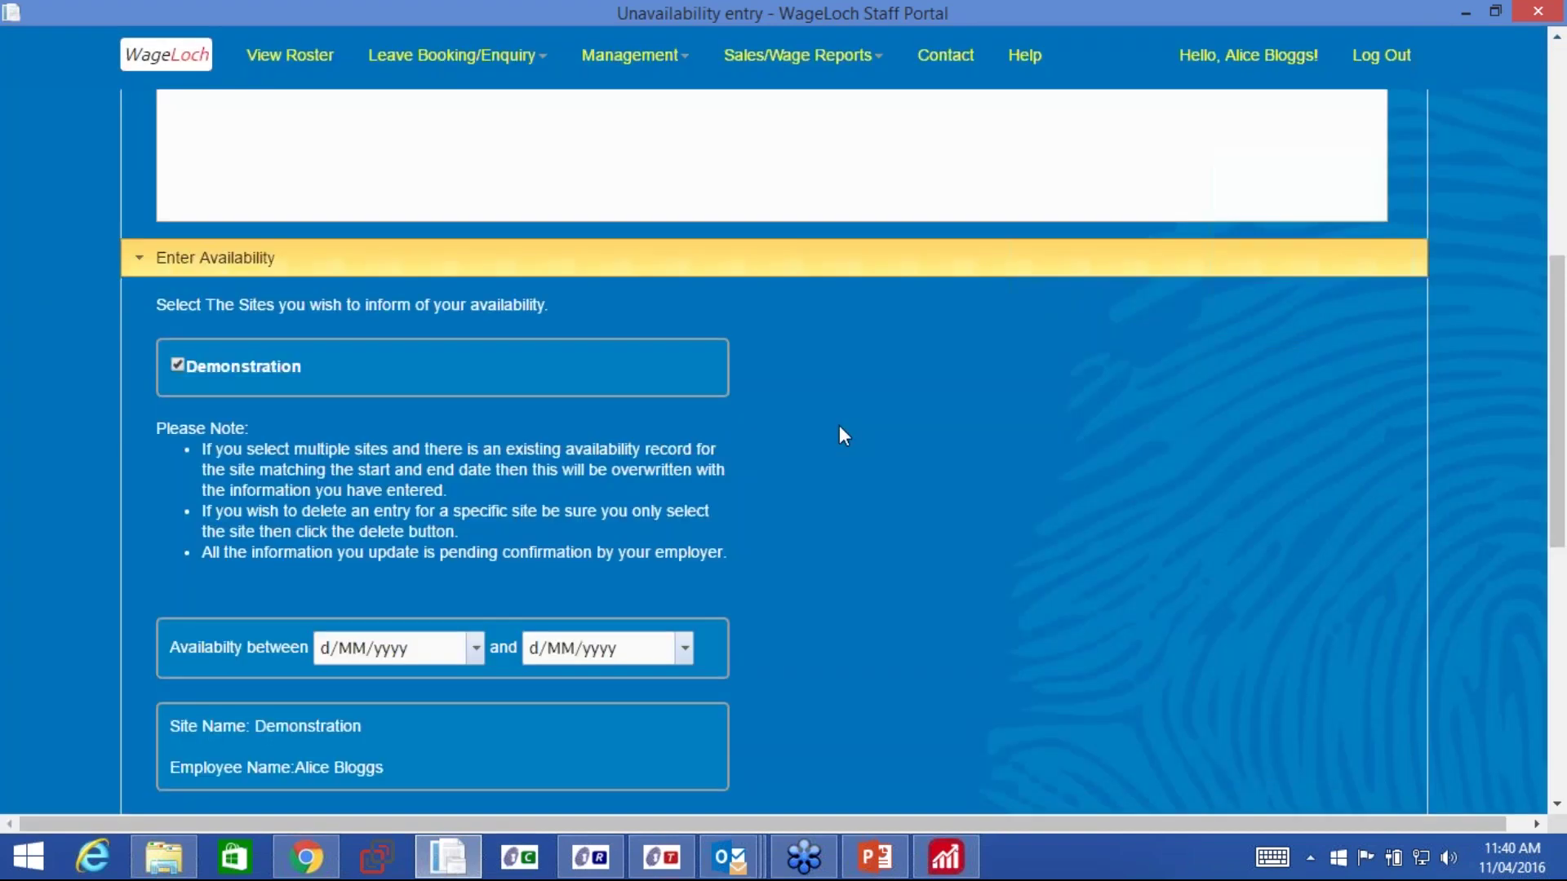
scroll(843, 435, "down", 2)
left_click(326, 415)
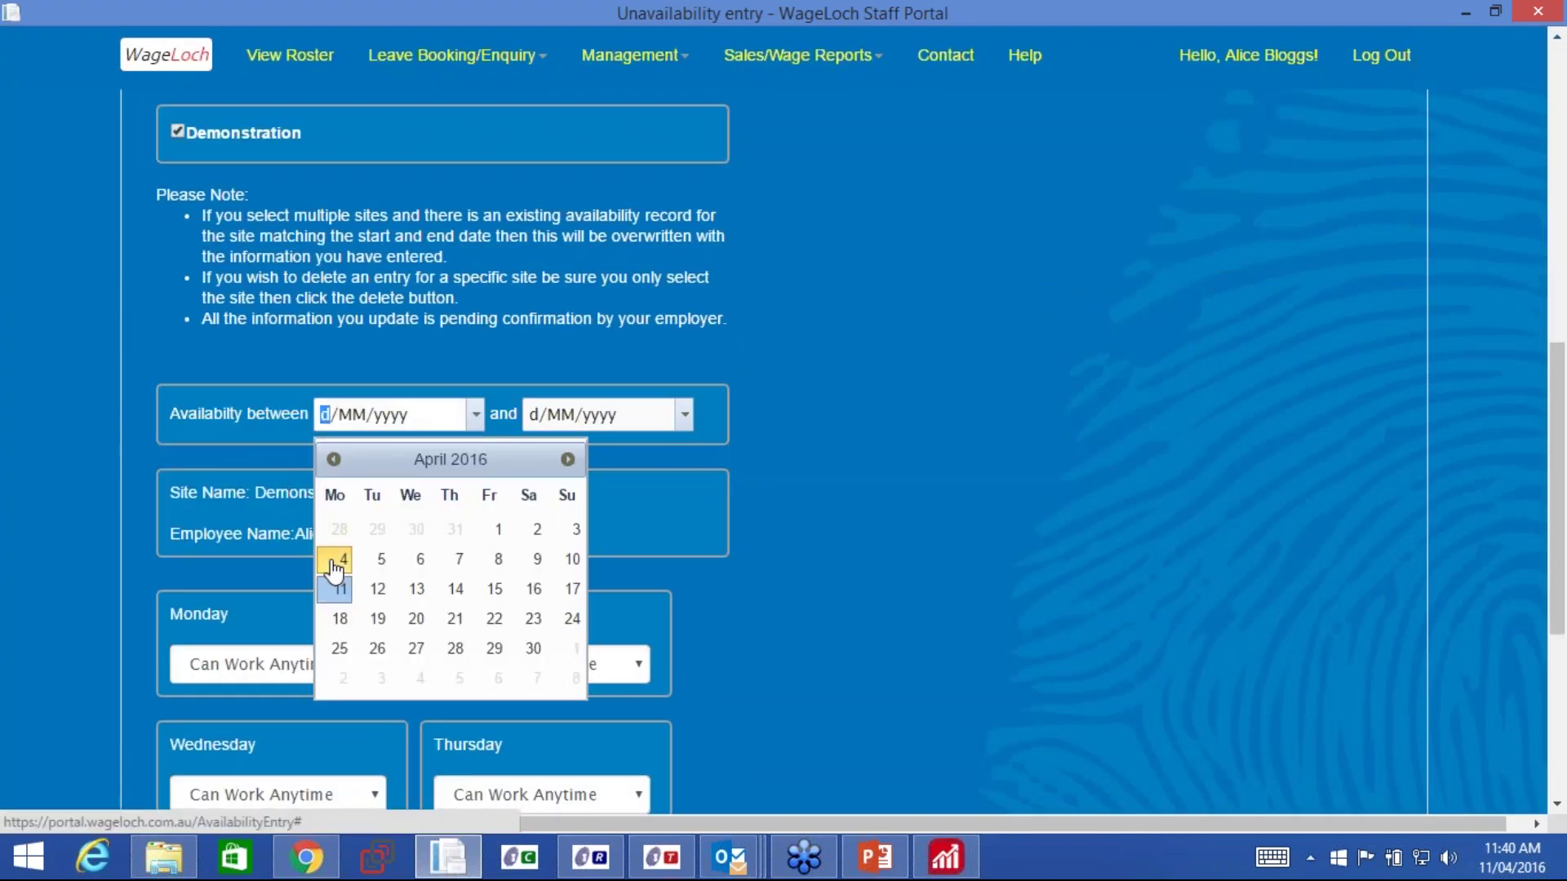
left_click(341, 559)
left_click(685, 414)
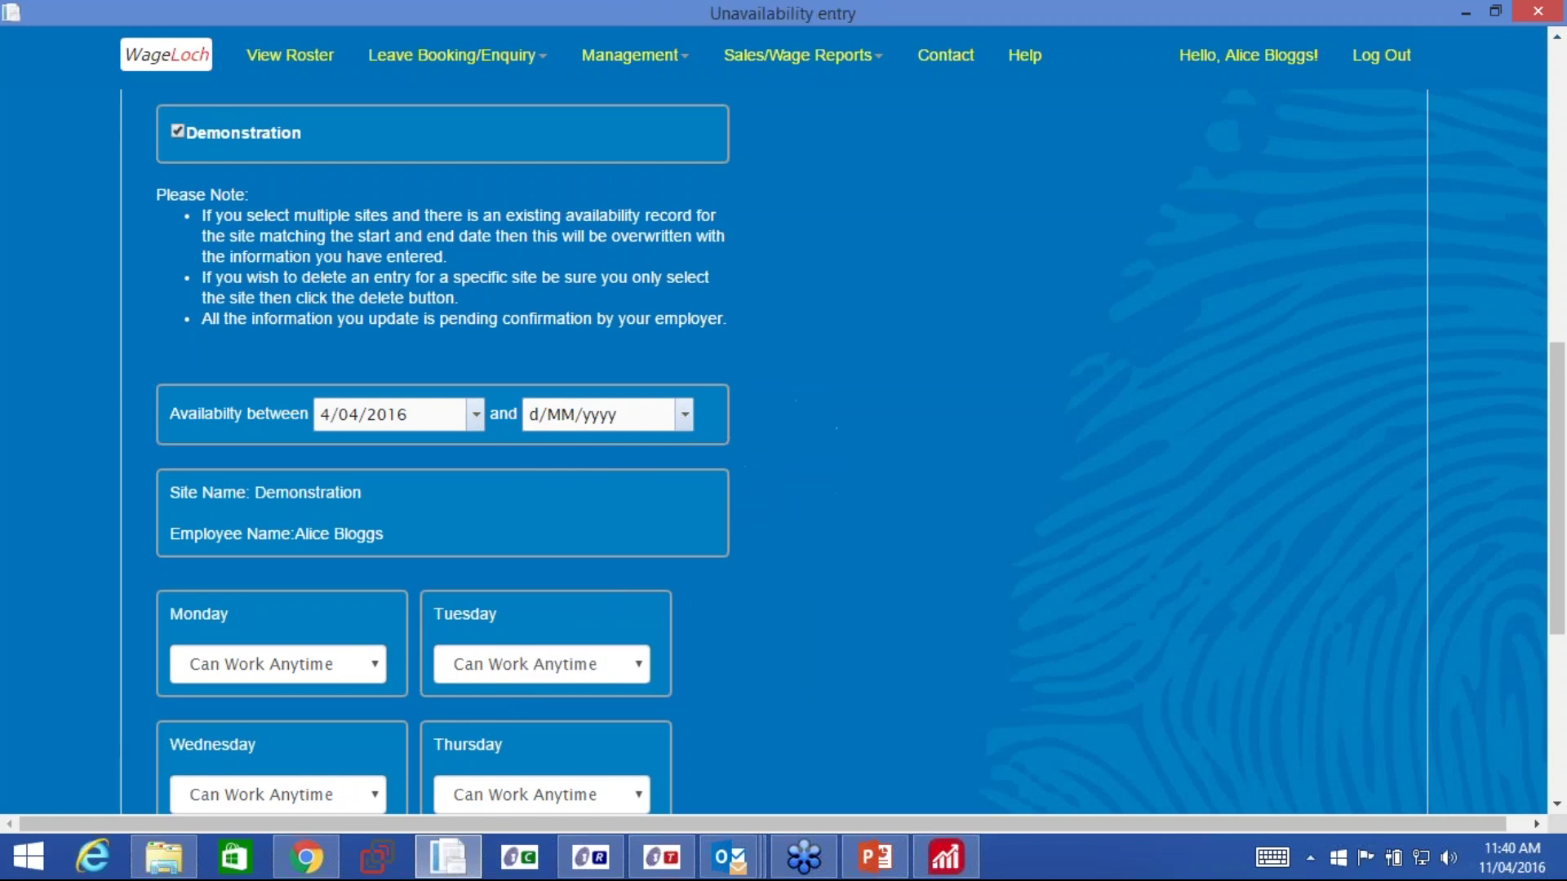
left_click(684, 415)
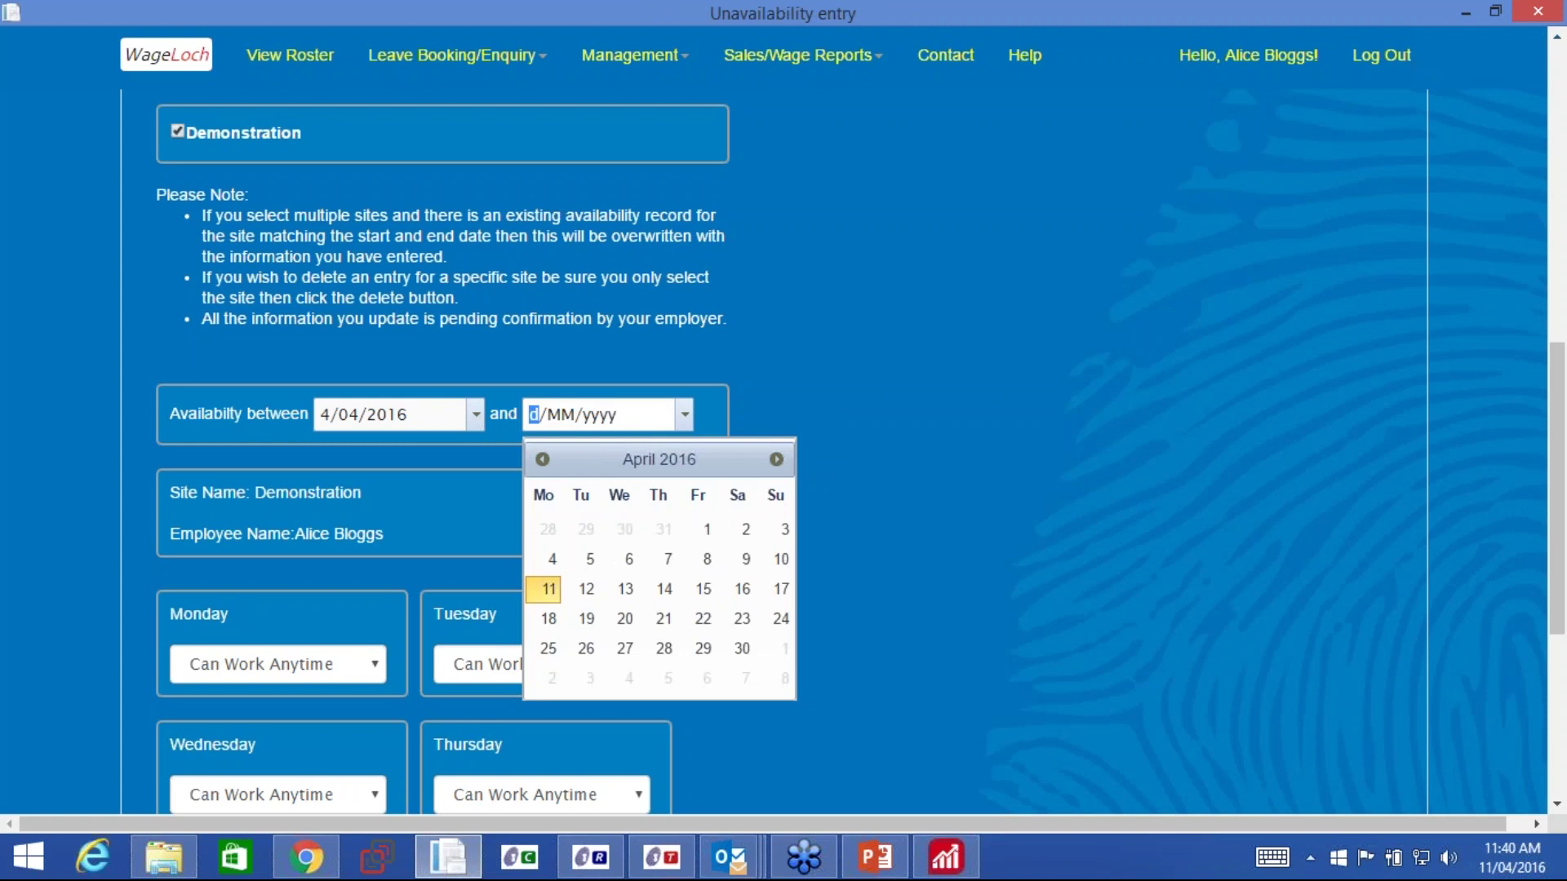
left_click(743, 649)
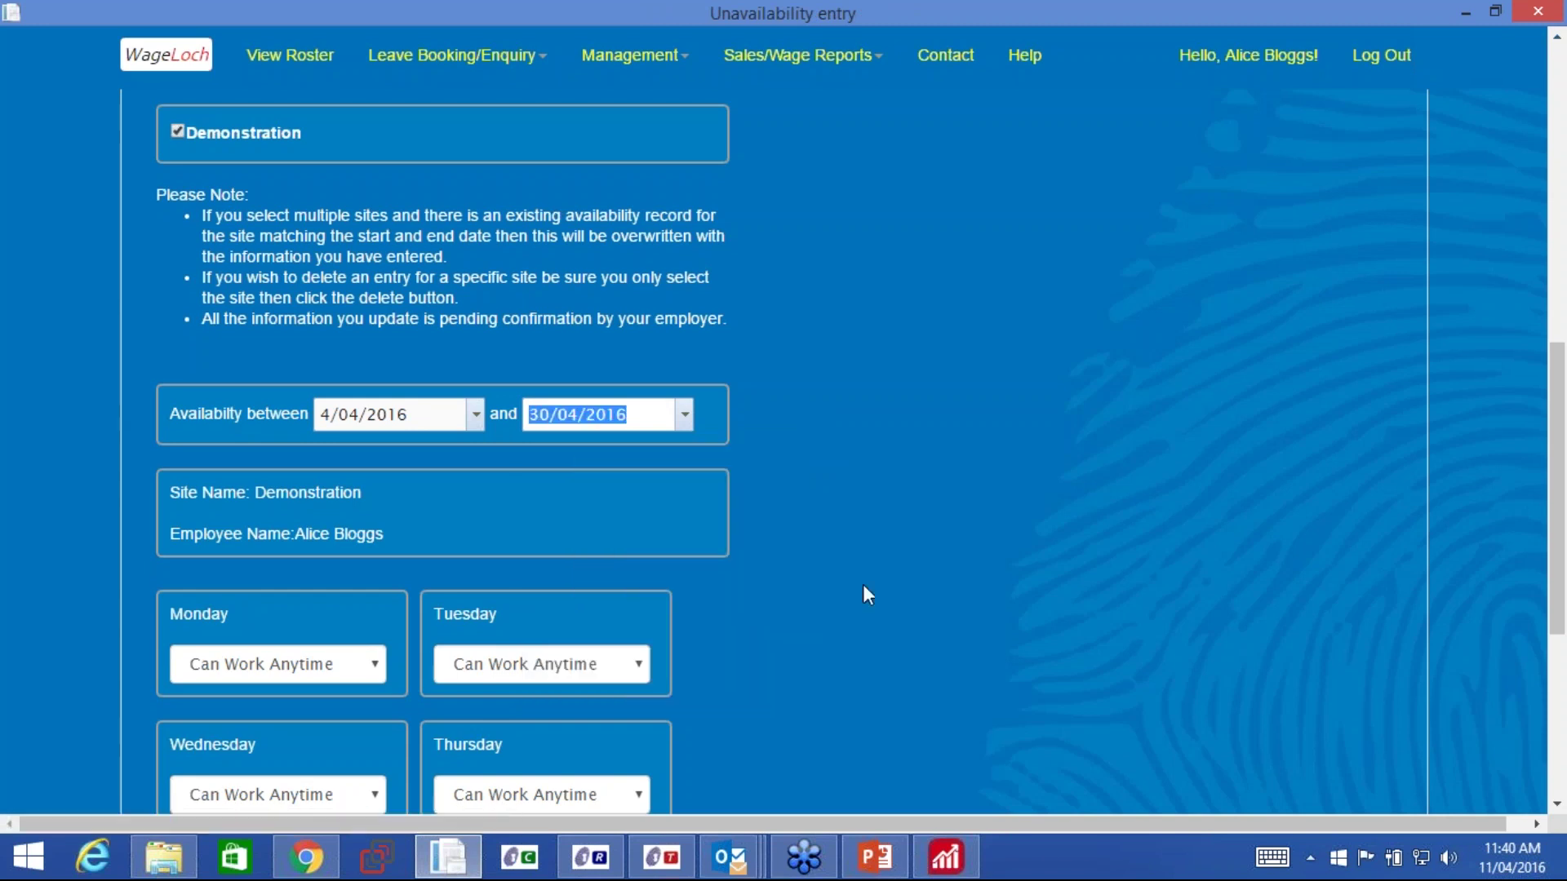
left_click(863, 585)
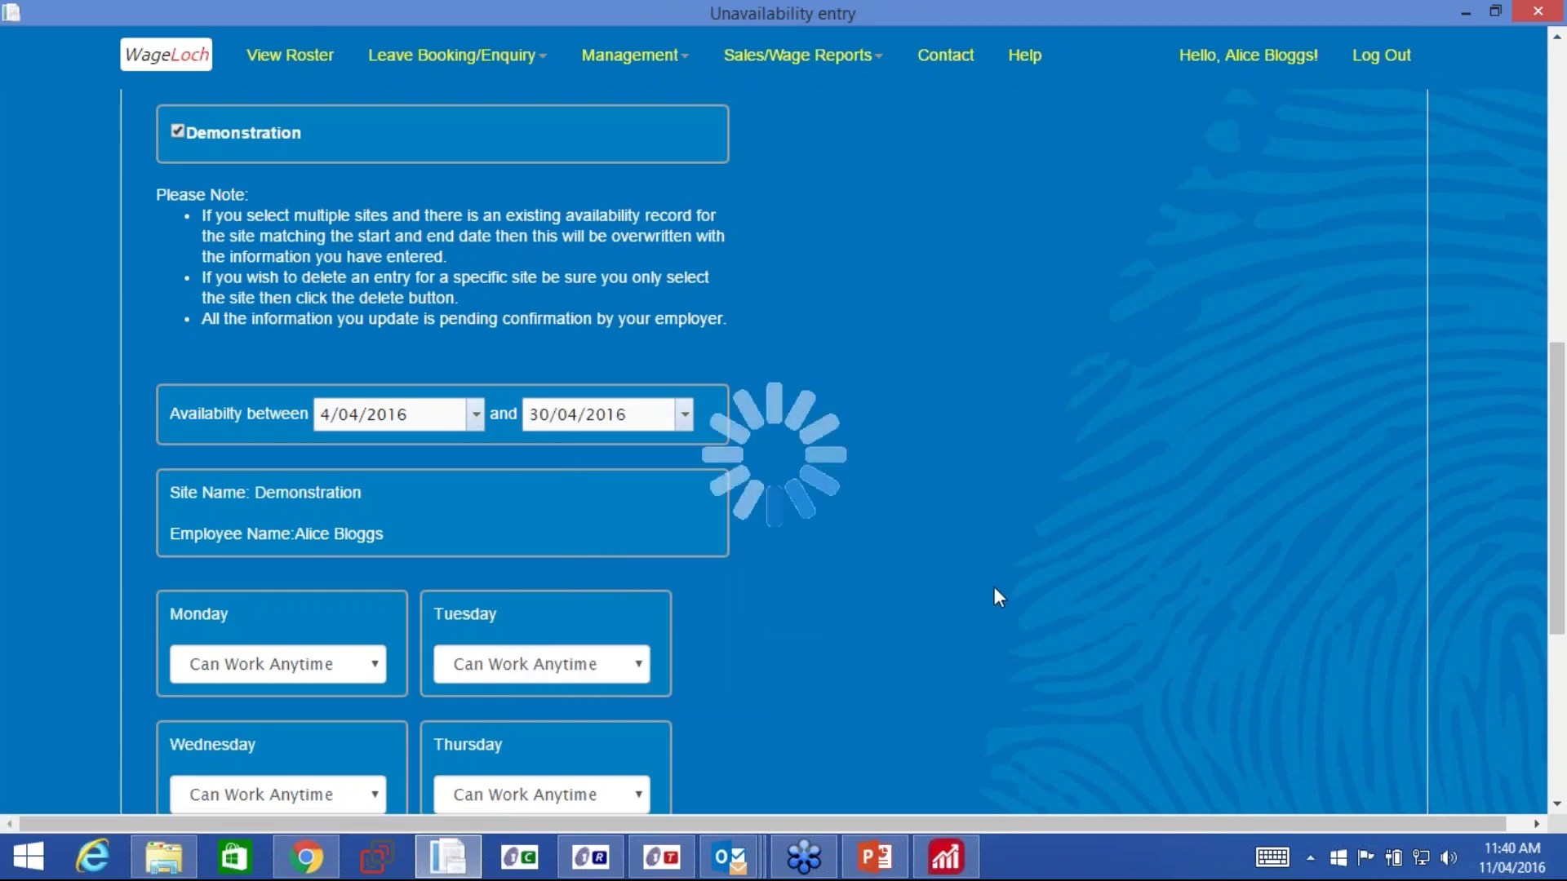
Examine the weekday availability fields and the work options offered for Monday, leaving the selection as it is.
scroll(998, 598, "down", 3)
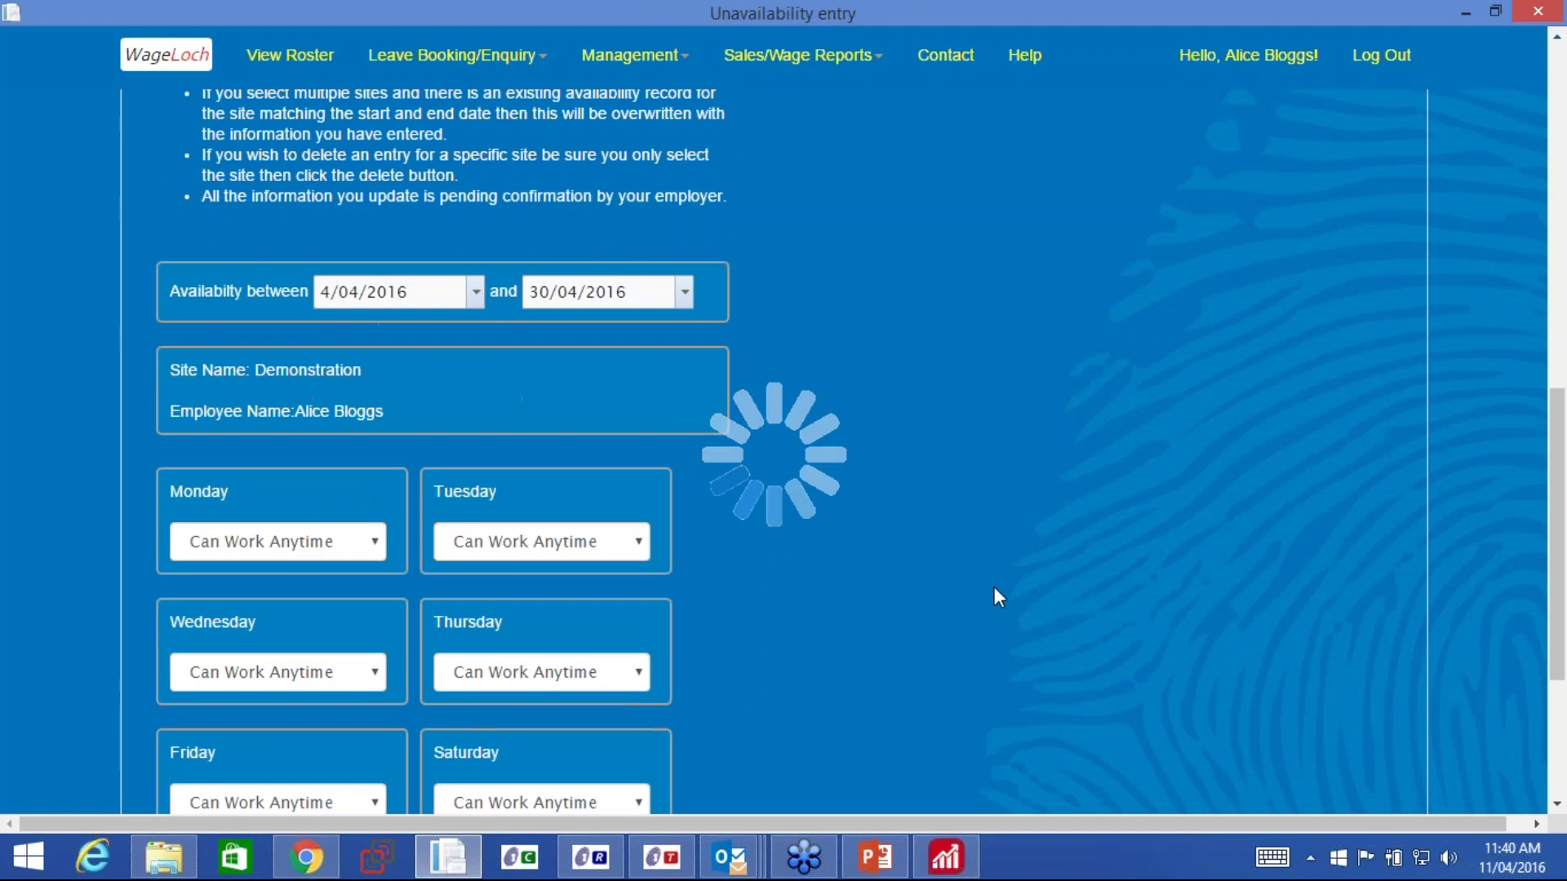
scroll(994, 589, "down", 5)
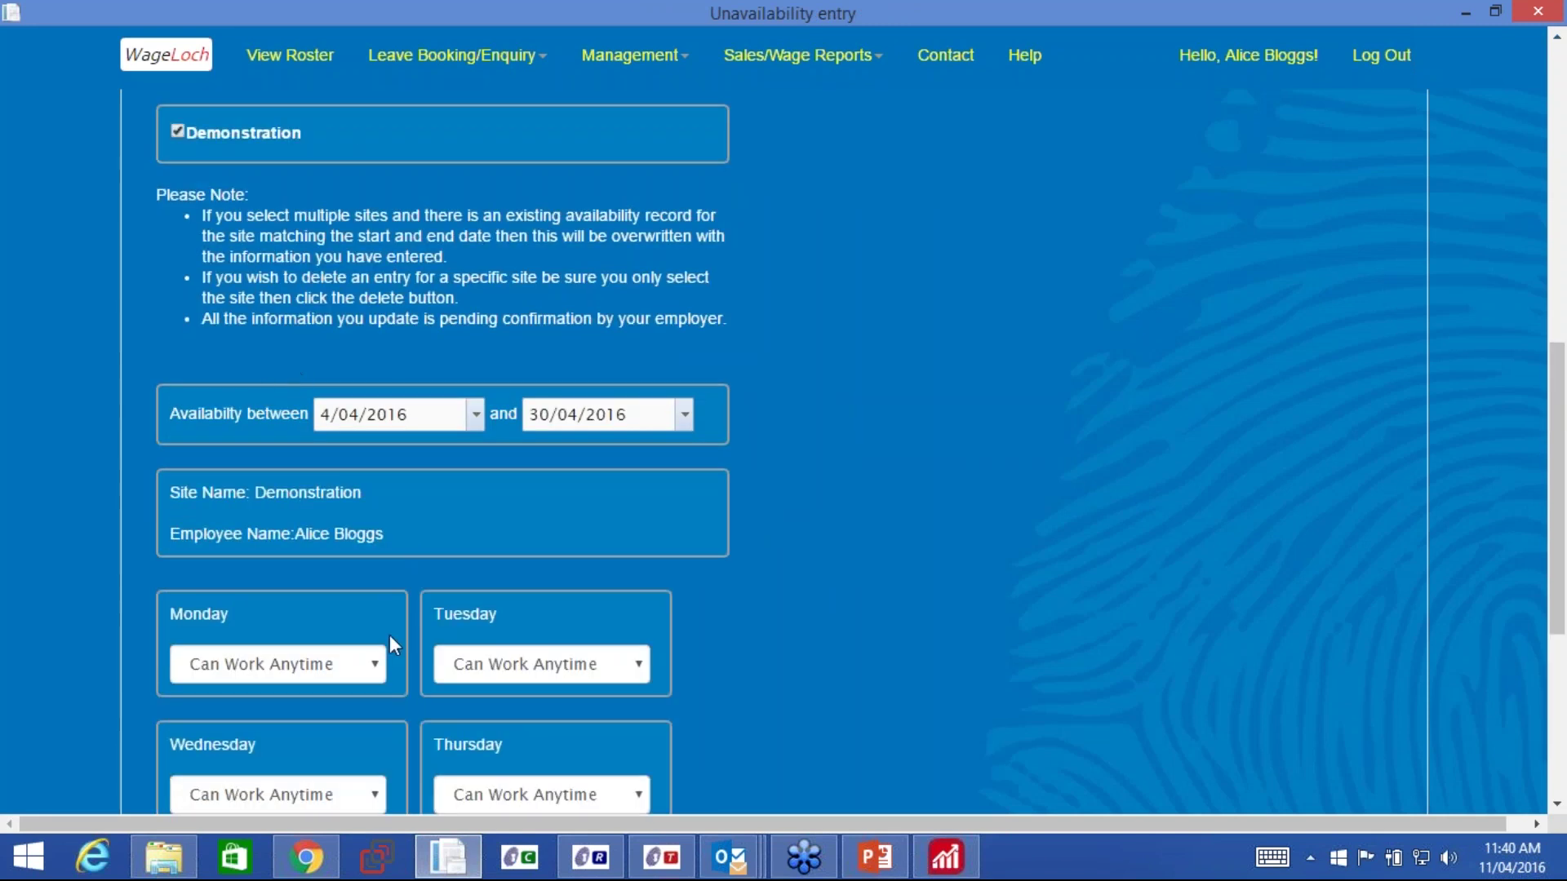
left_click(379, 665)
left_click(969, 577)
scroll(966, 569, "down", 1)
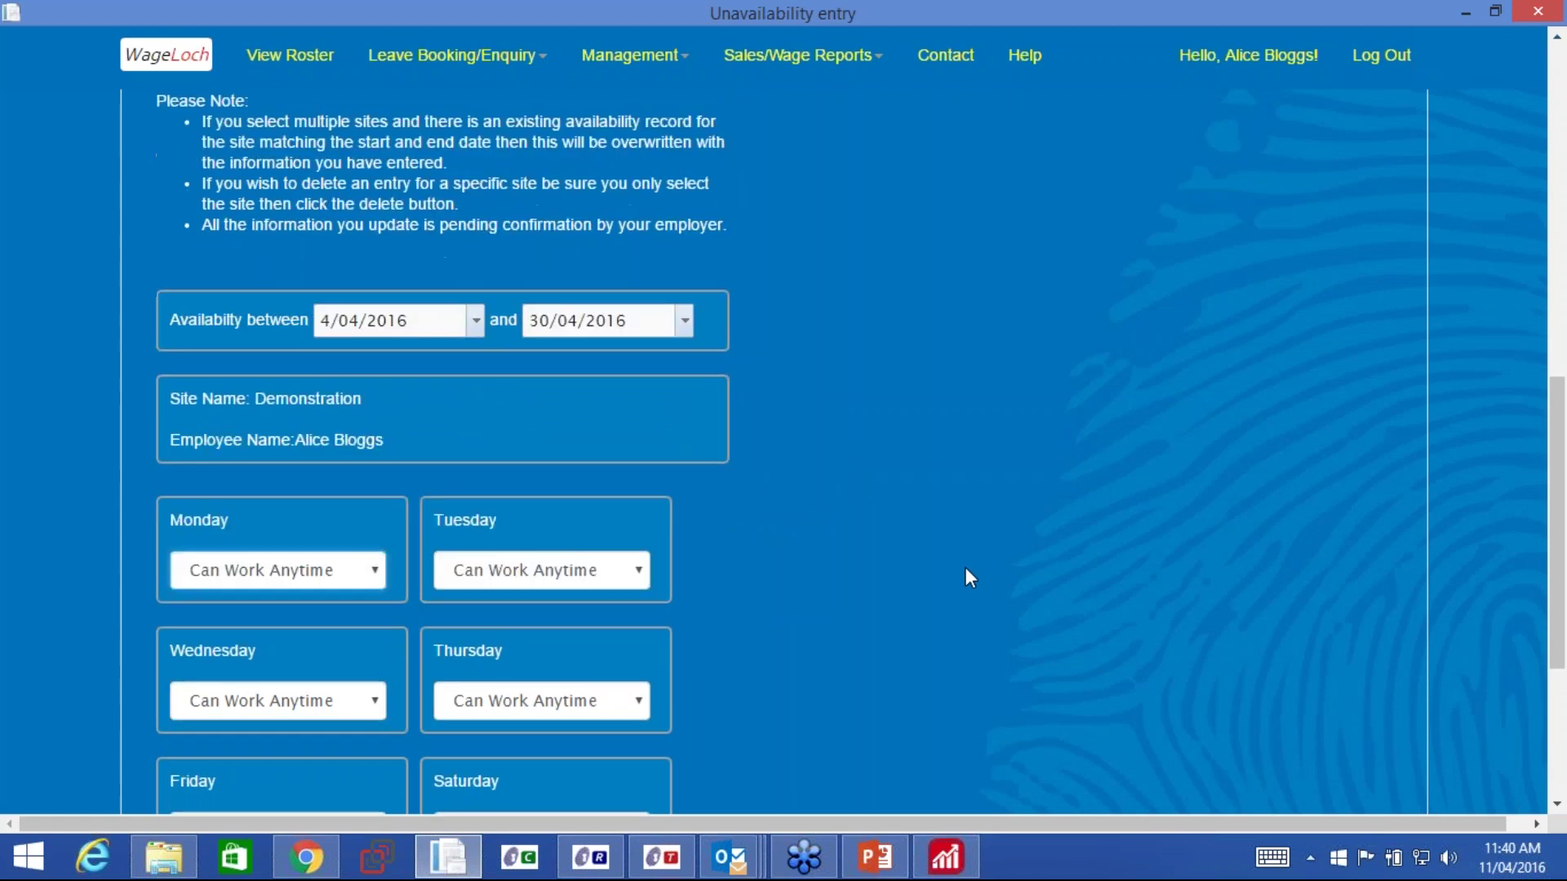
scroll(964, 567, "down", 2)
left_click(277, 435)
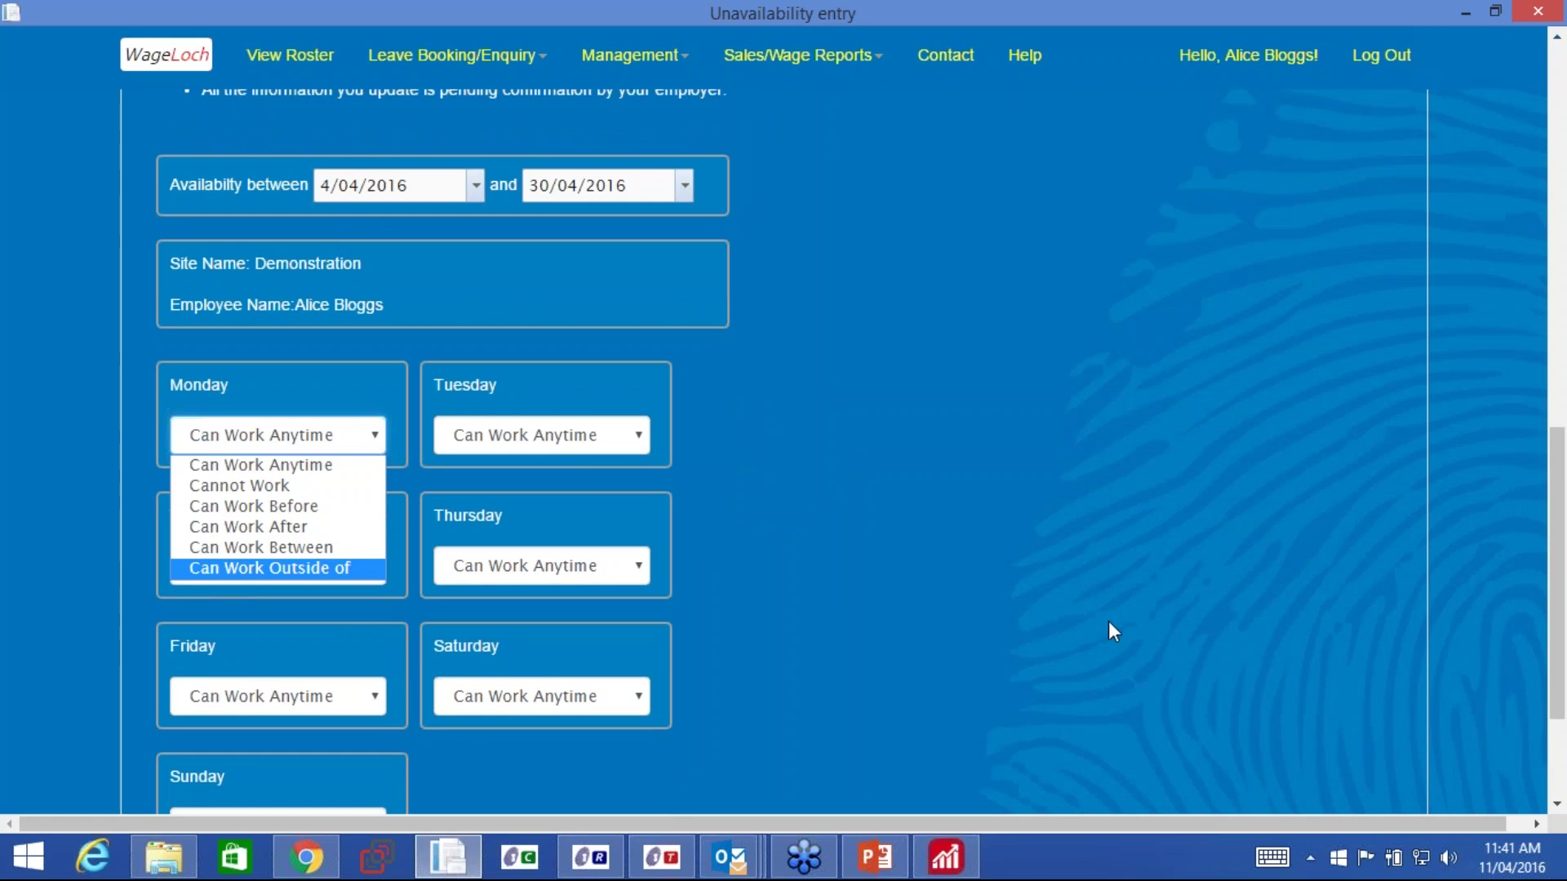
left_click(1021, 535)
scroll(1021, 534, "up", 1)
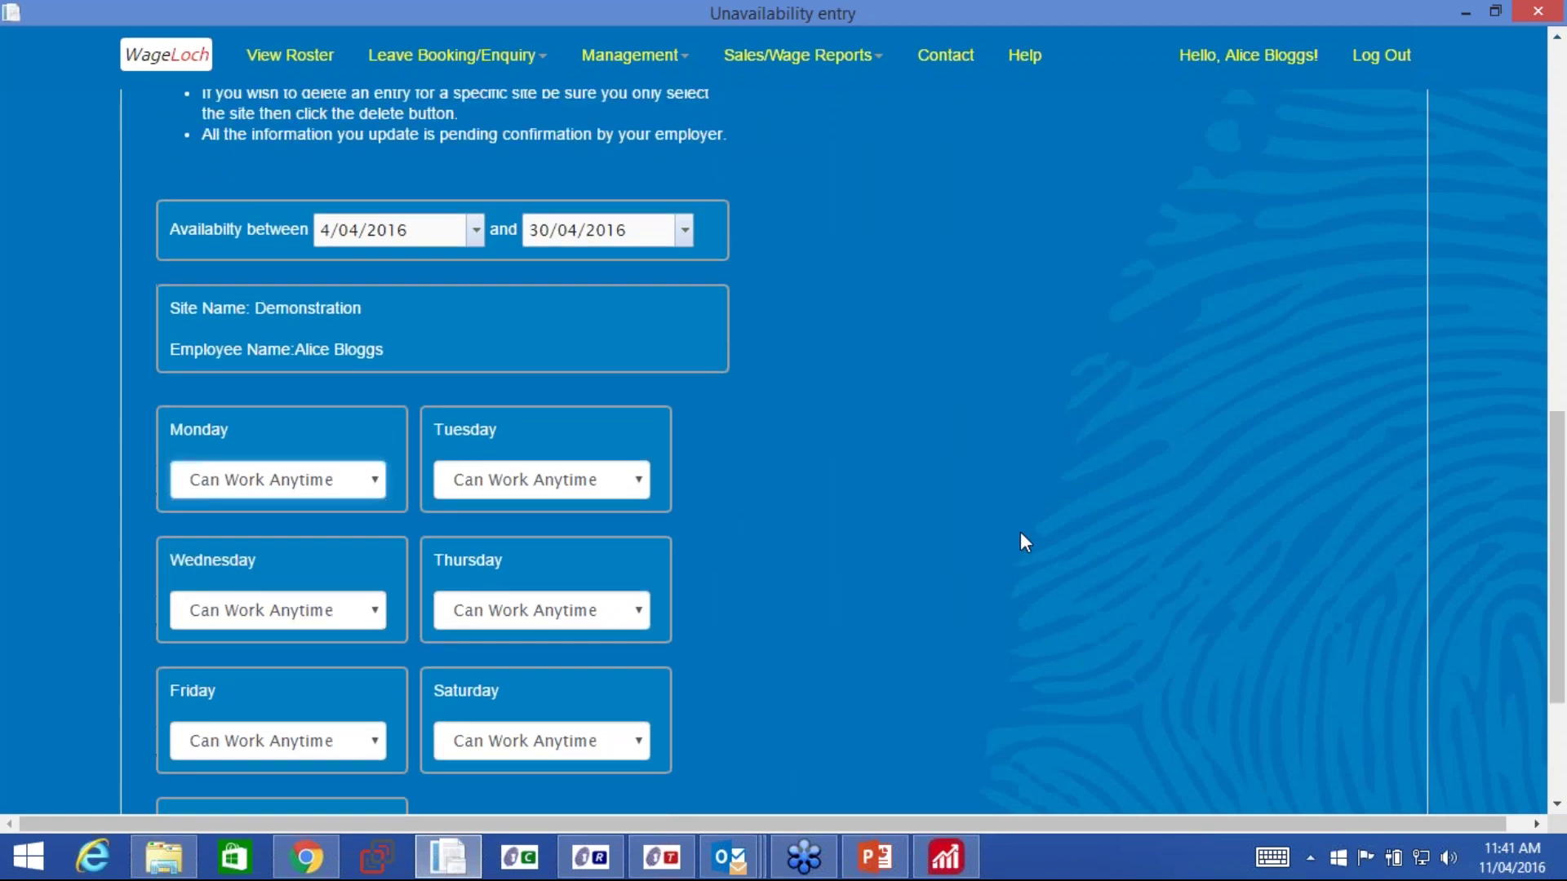
scroll(1020, 532, "up", 4)
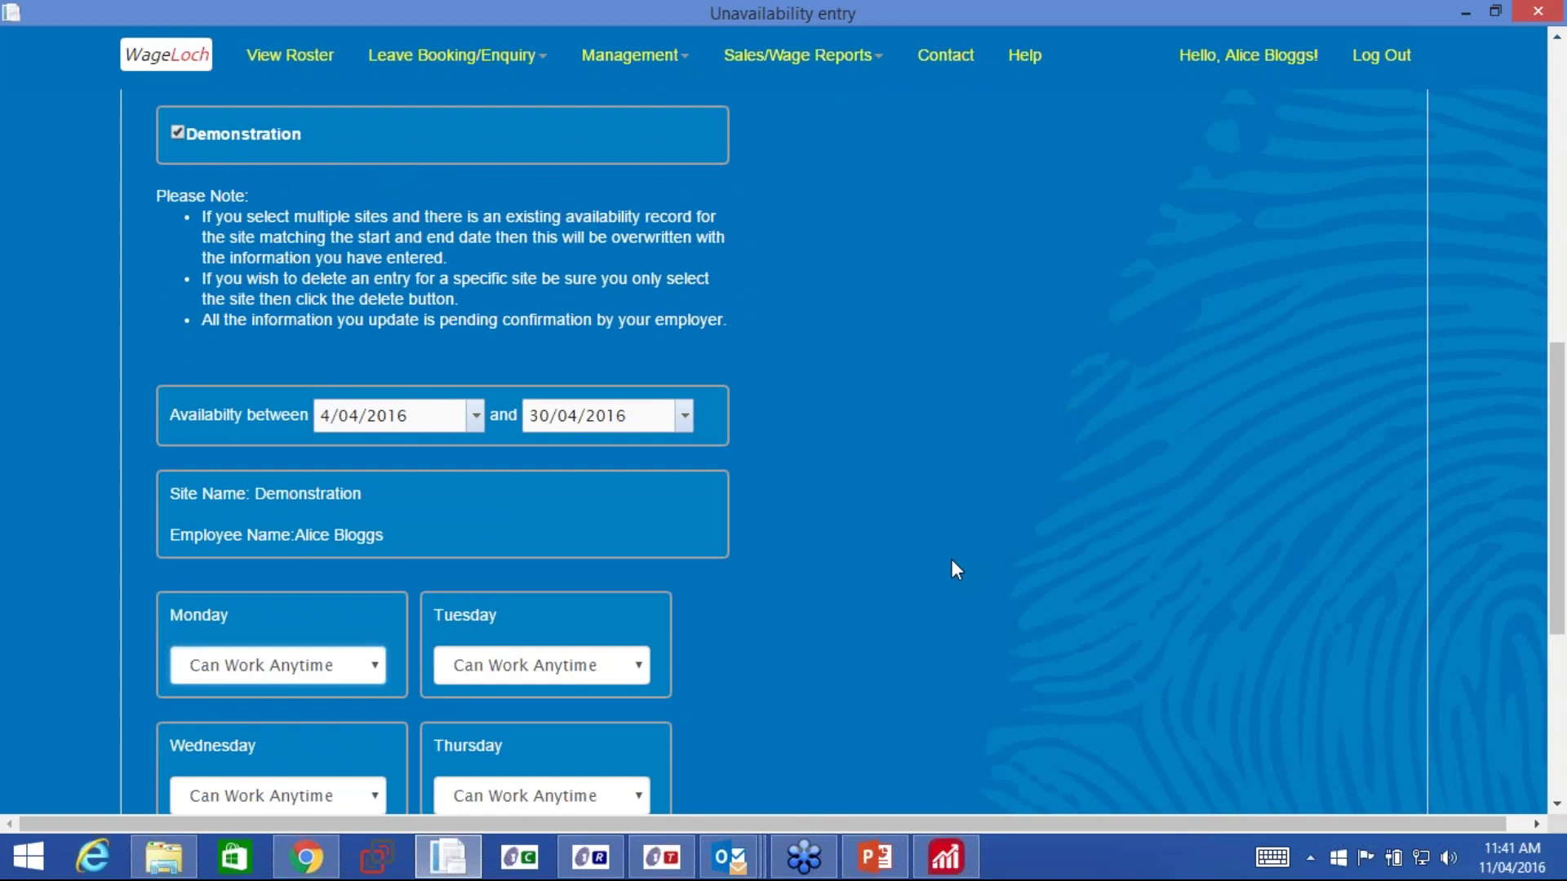
scroll(951, 560, "up", 5)
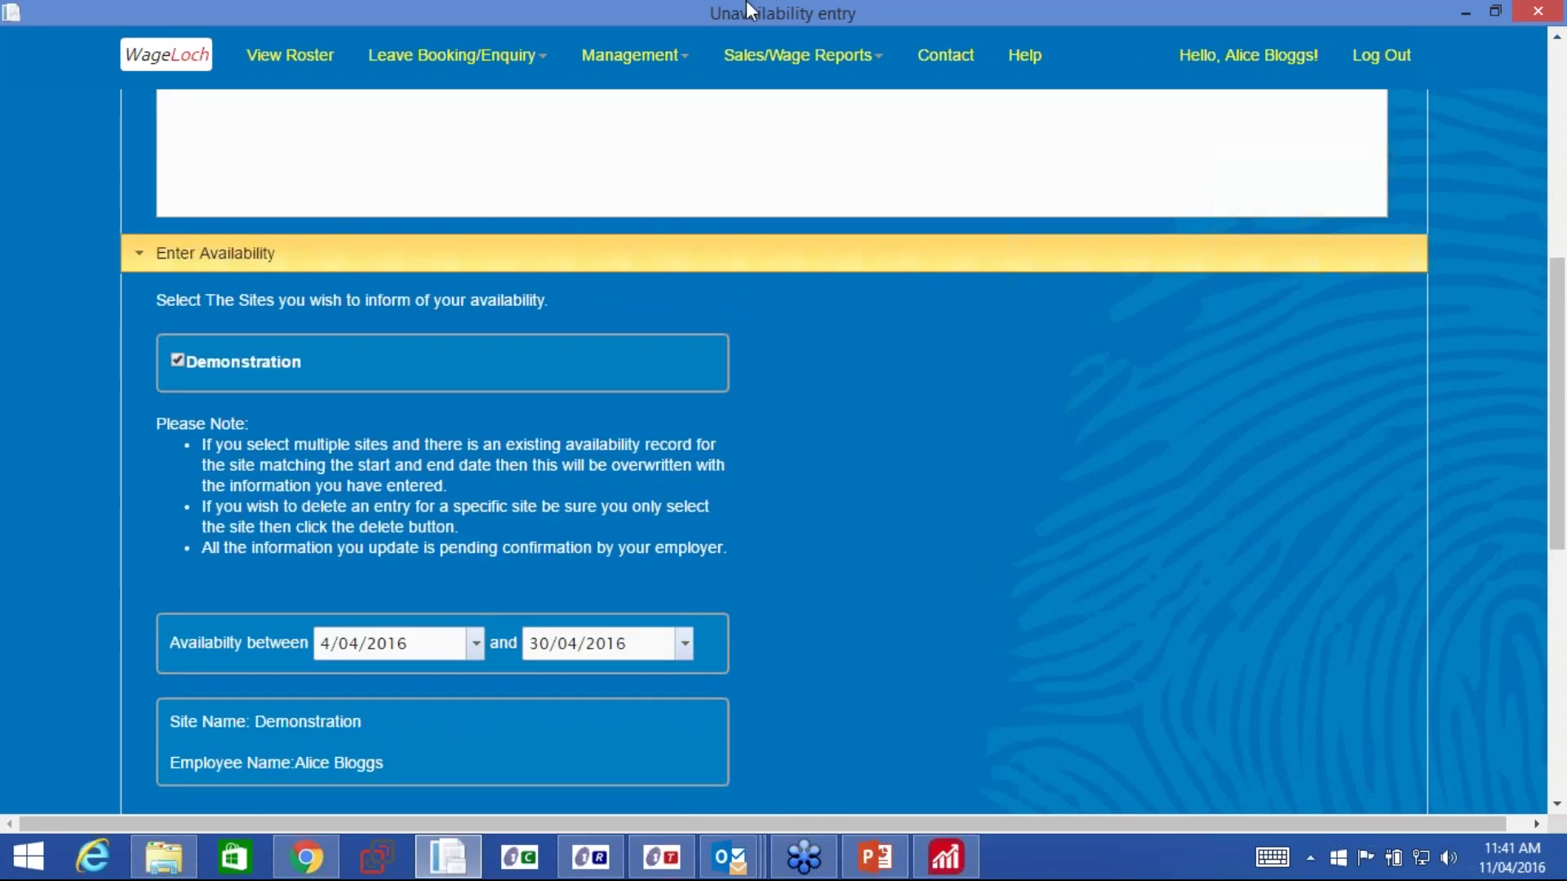
Open the Sales and Wages Report and set its date range from 1/03/2016 to 30/04/2016.
left_click(788, 59)
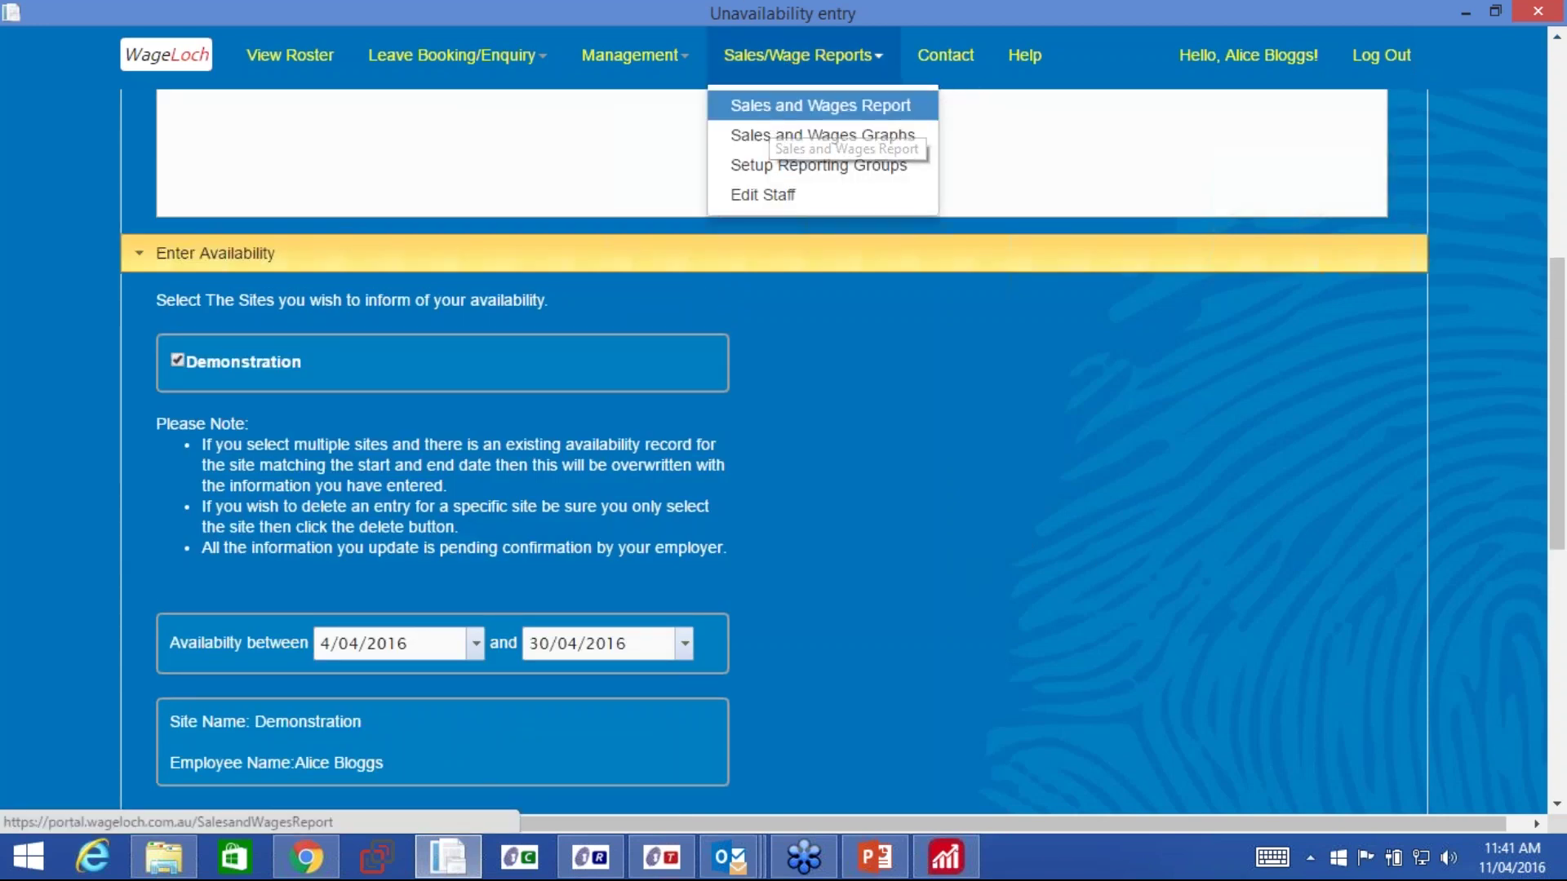
left_click(779, 108)
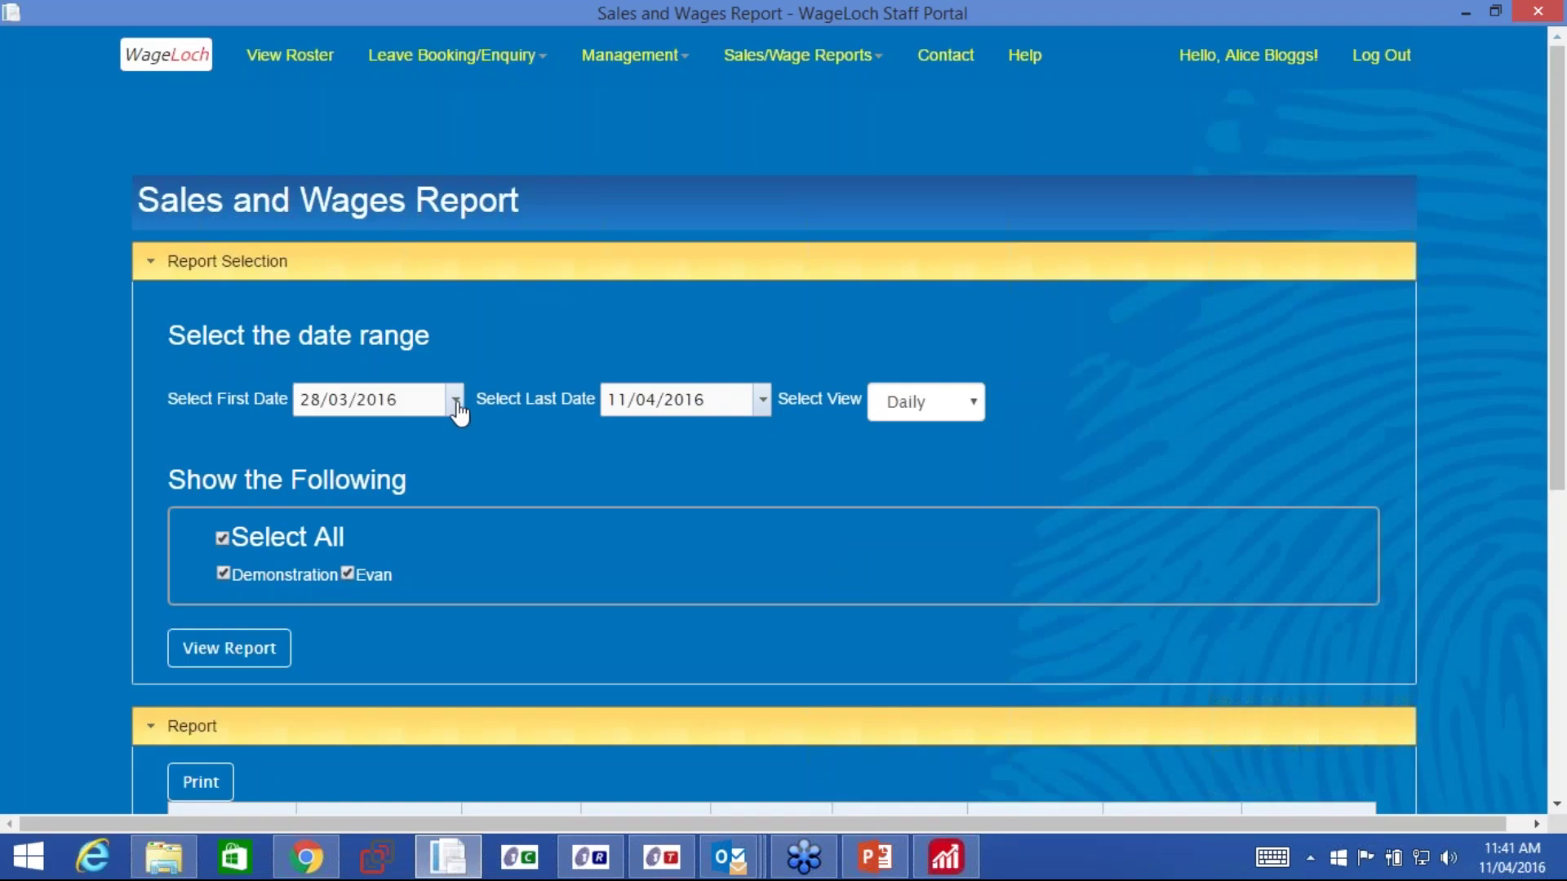
left_click(455, 404)
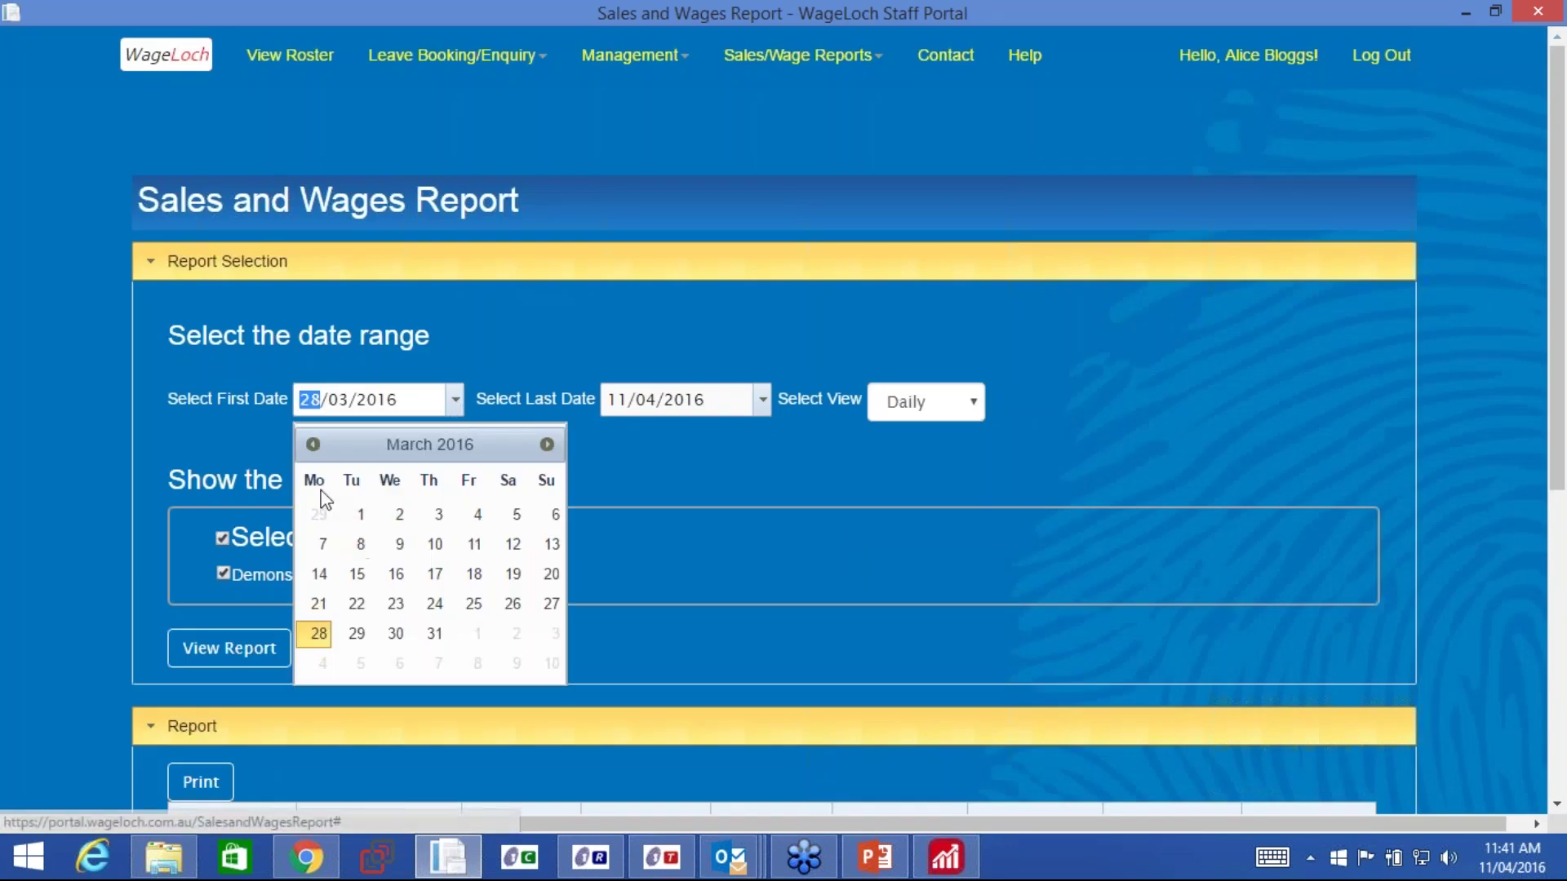
left_click(361, 514)
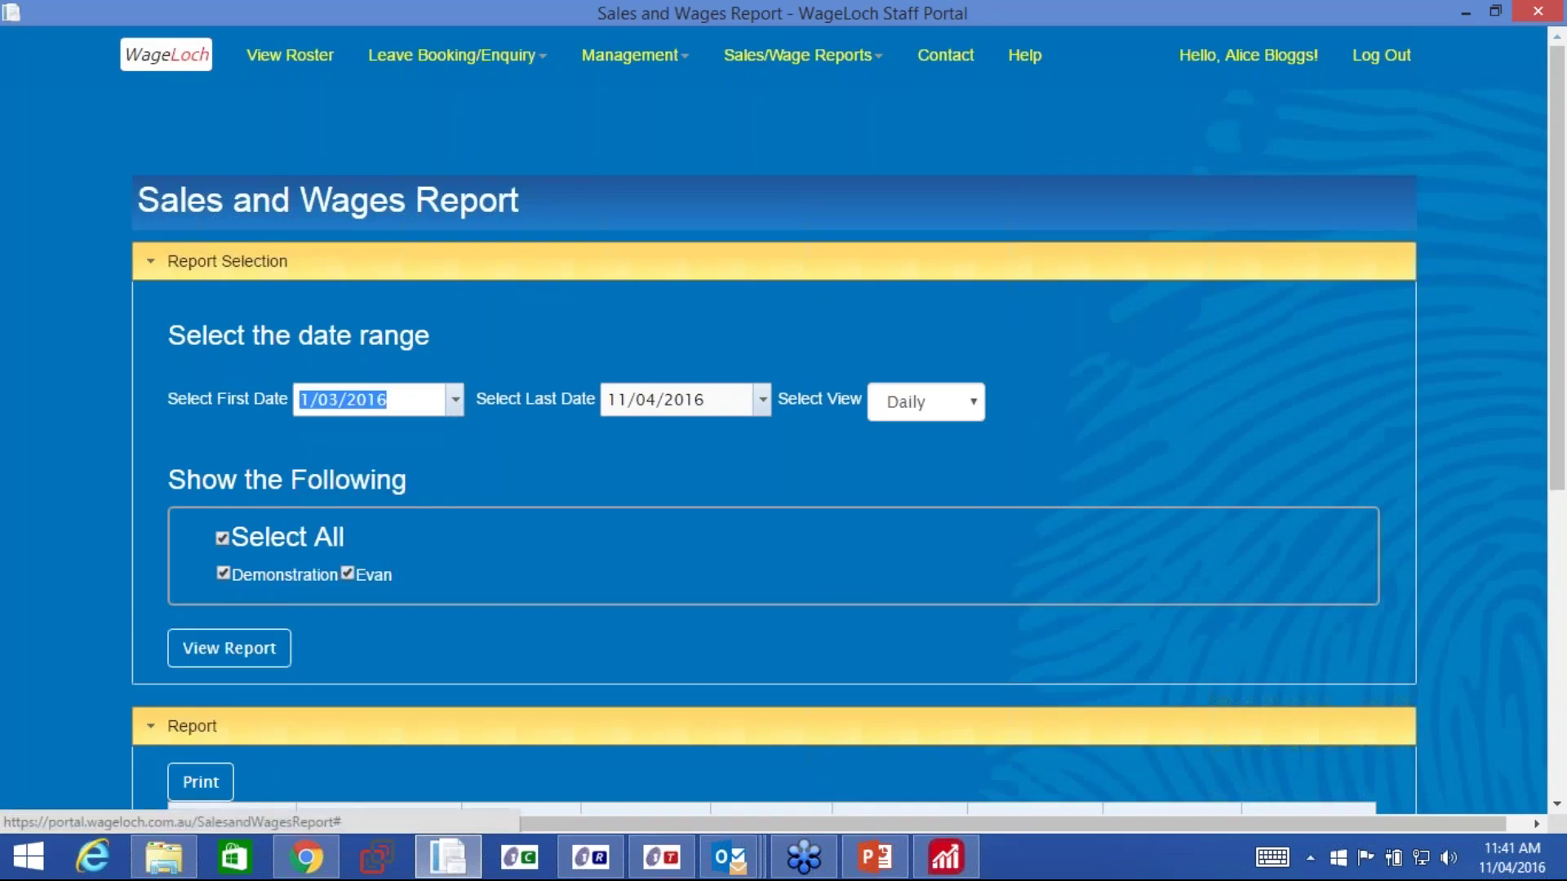
left_click(762, 400)
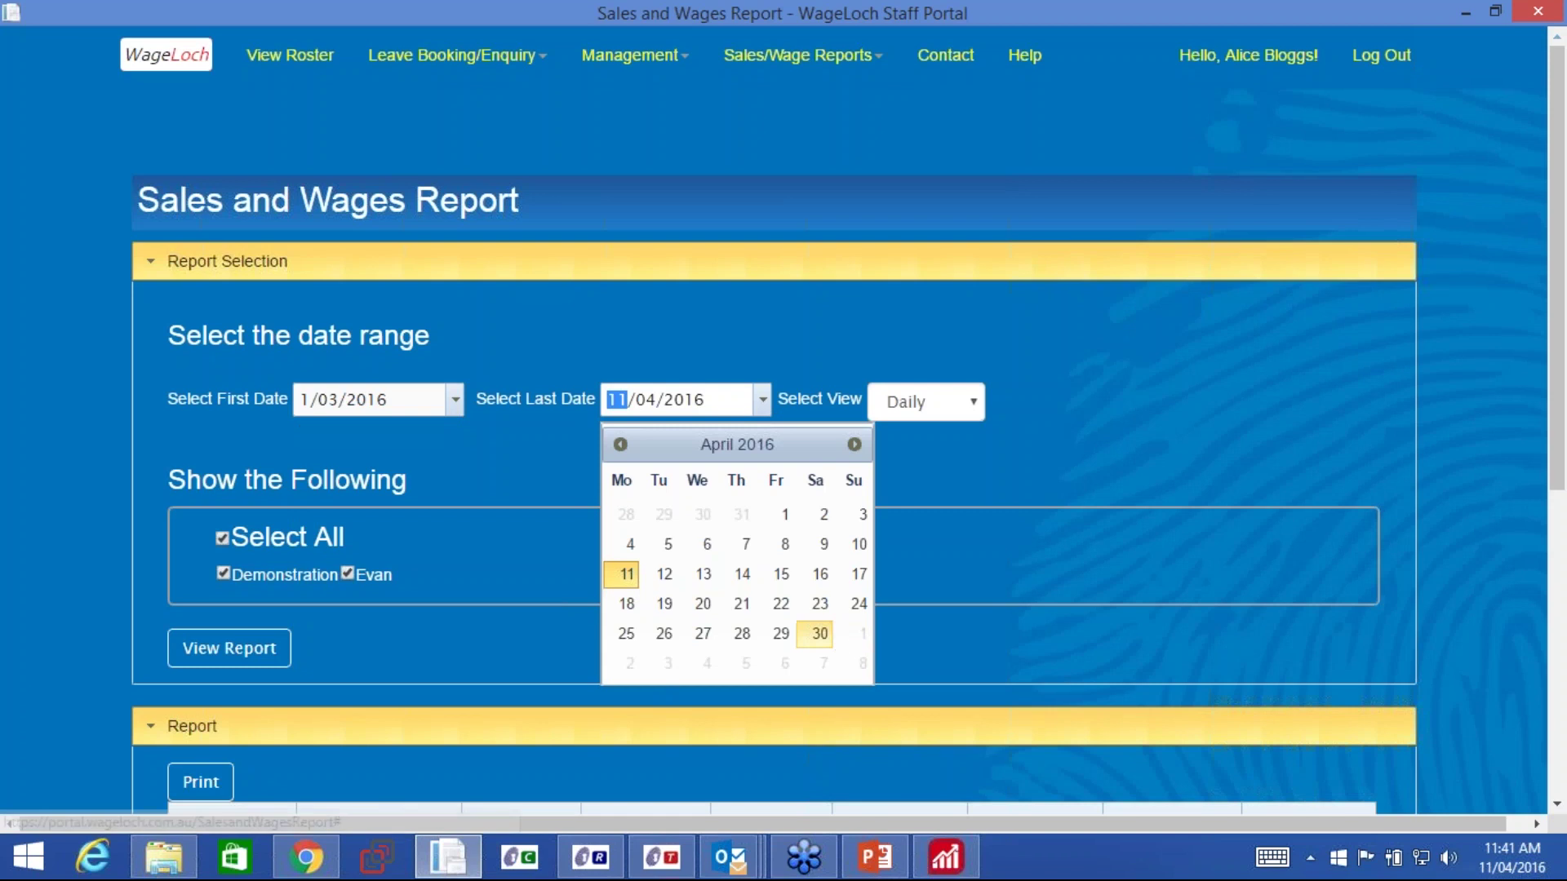
left_click(818, 634)
Set the report view to Monthly and generate the report for all selected sites.
left_click(971, 400)
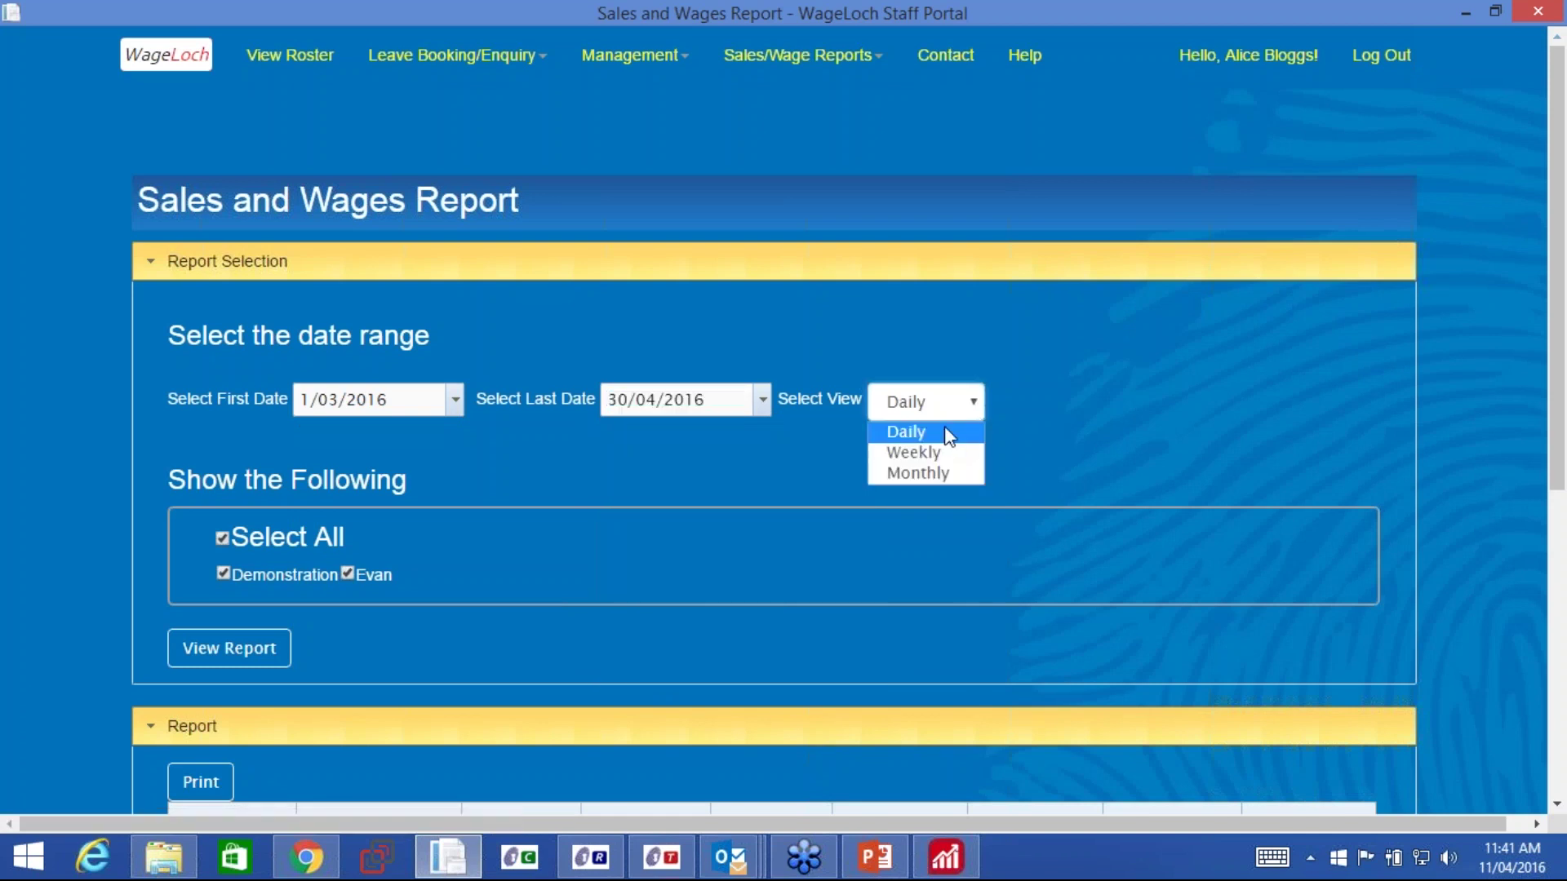
left_click(928, 474)
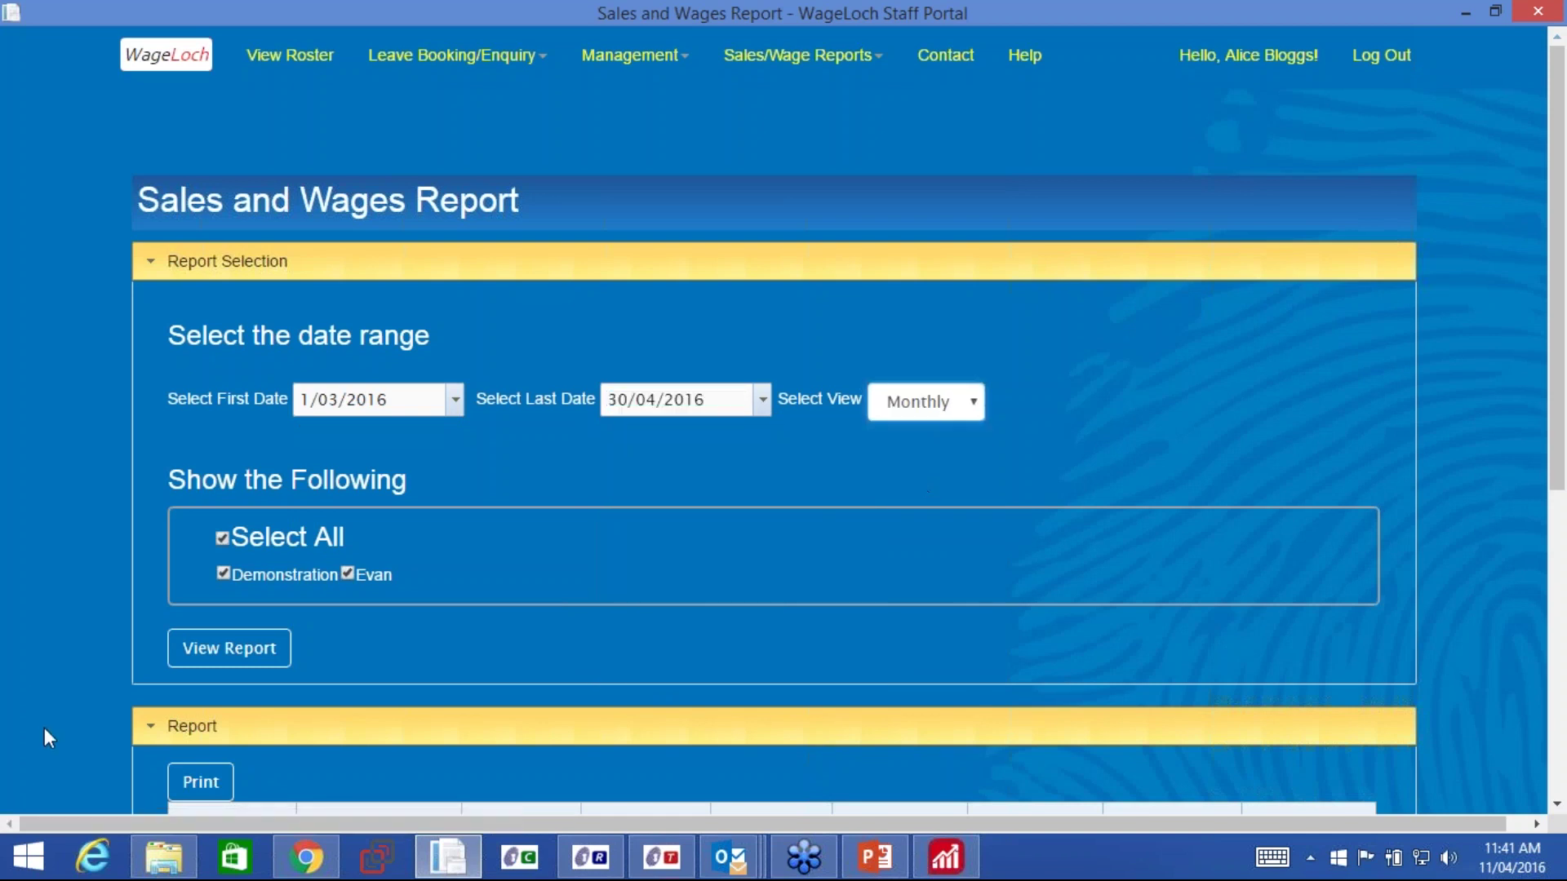
left_click(211, 652)
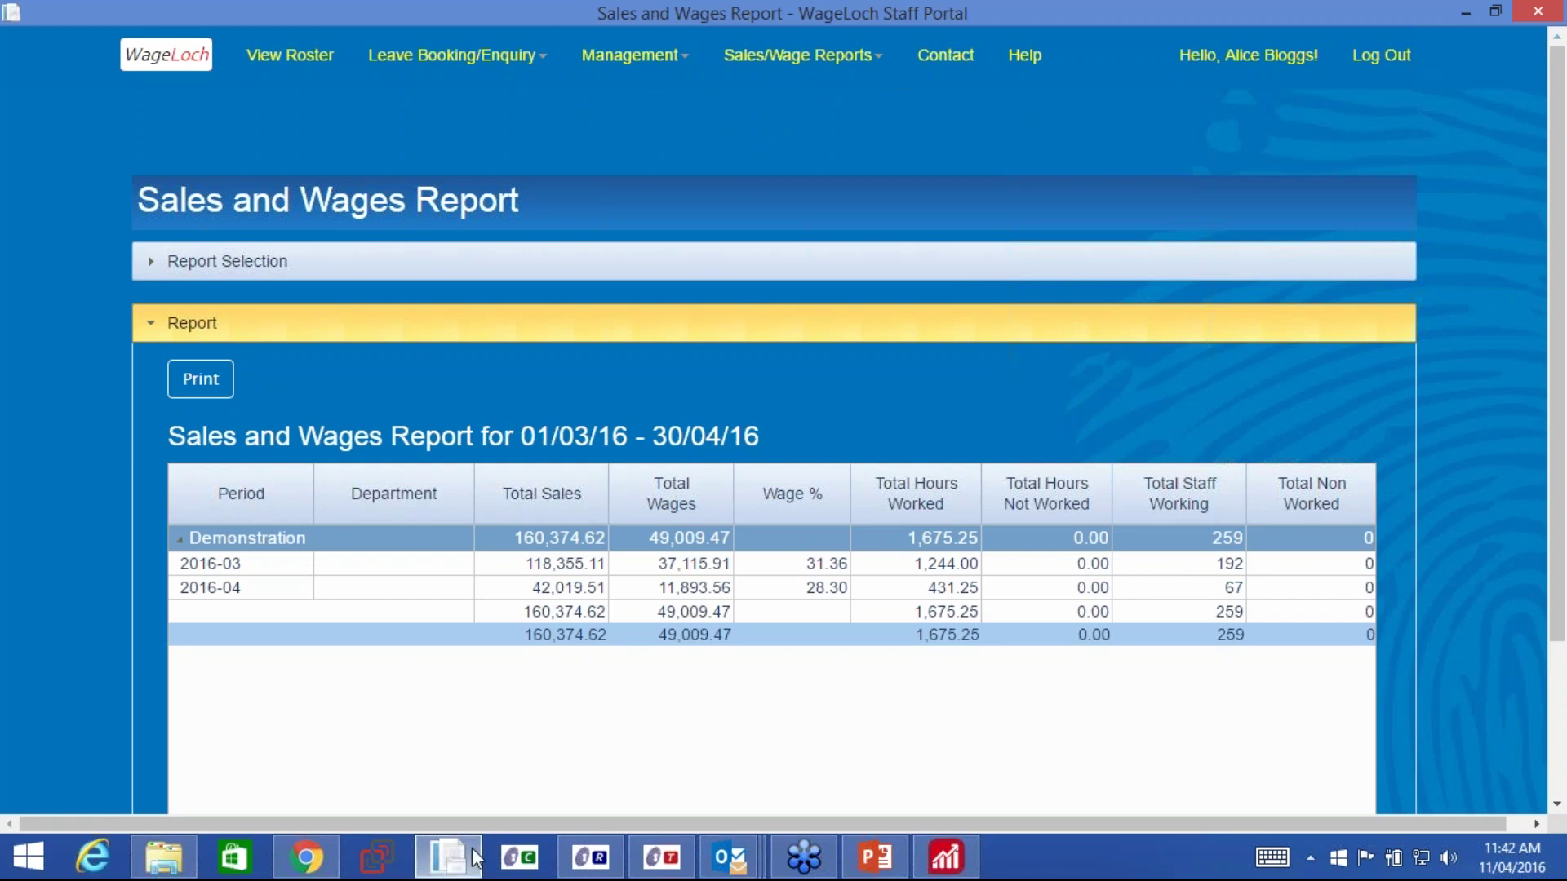
Switch to WageLoch Cloud Roster and view the fortnight's budget in dollar figures and as a timesheet.
left_click(586, 865)
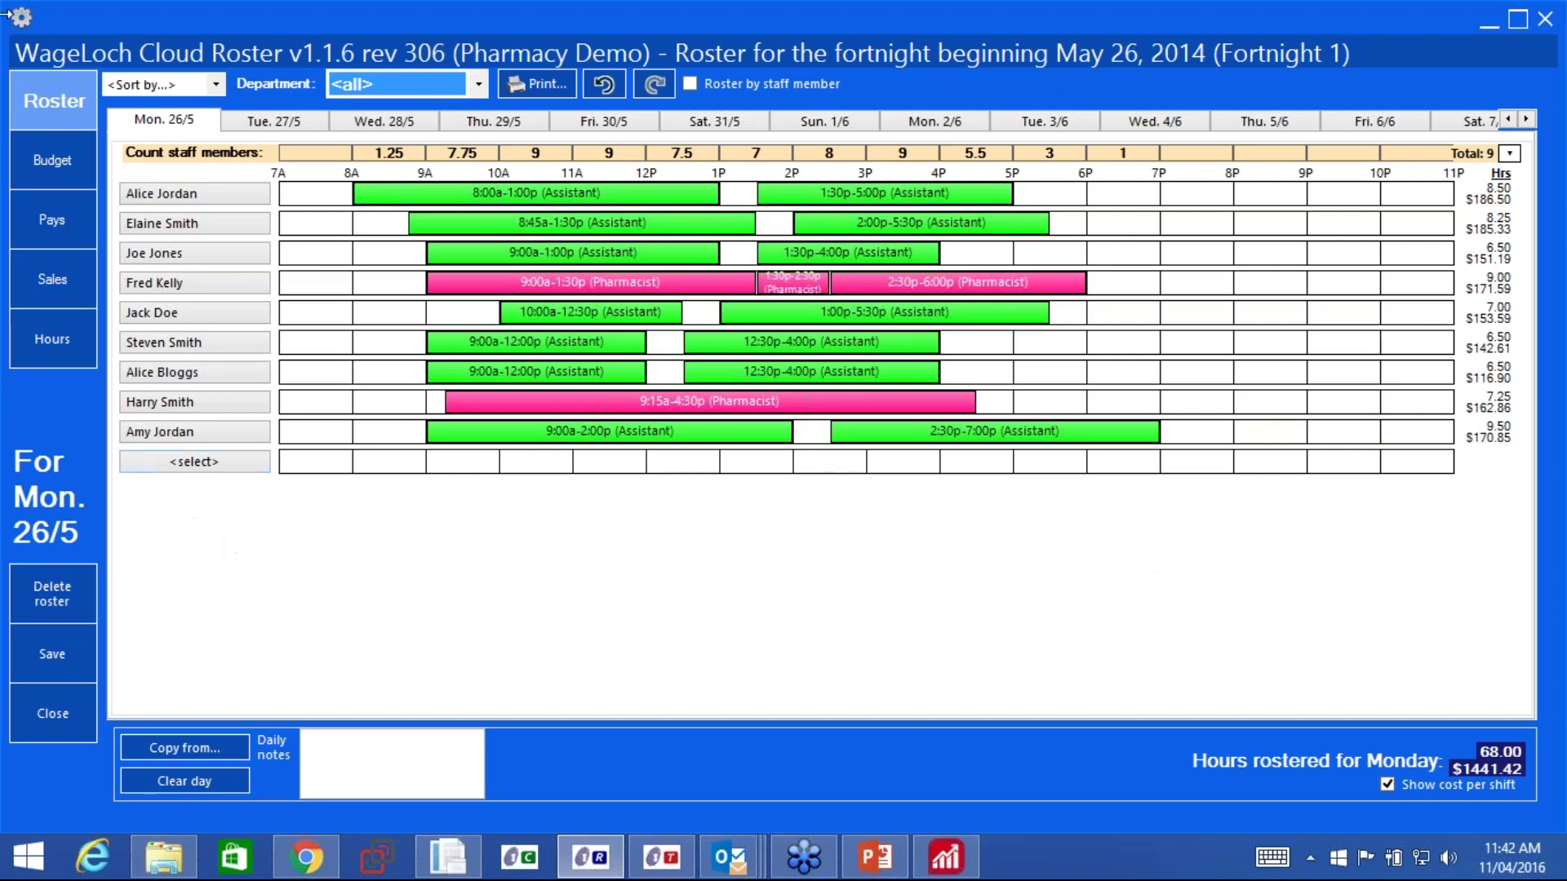
left_click(54, 168)
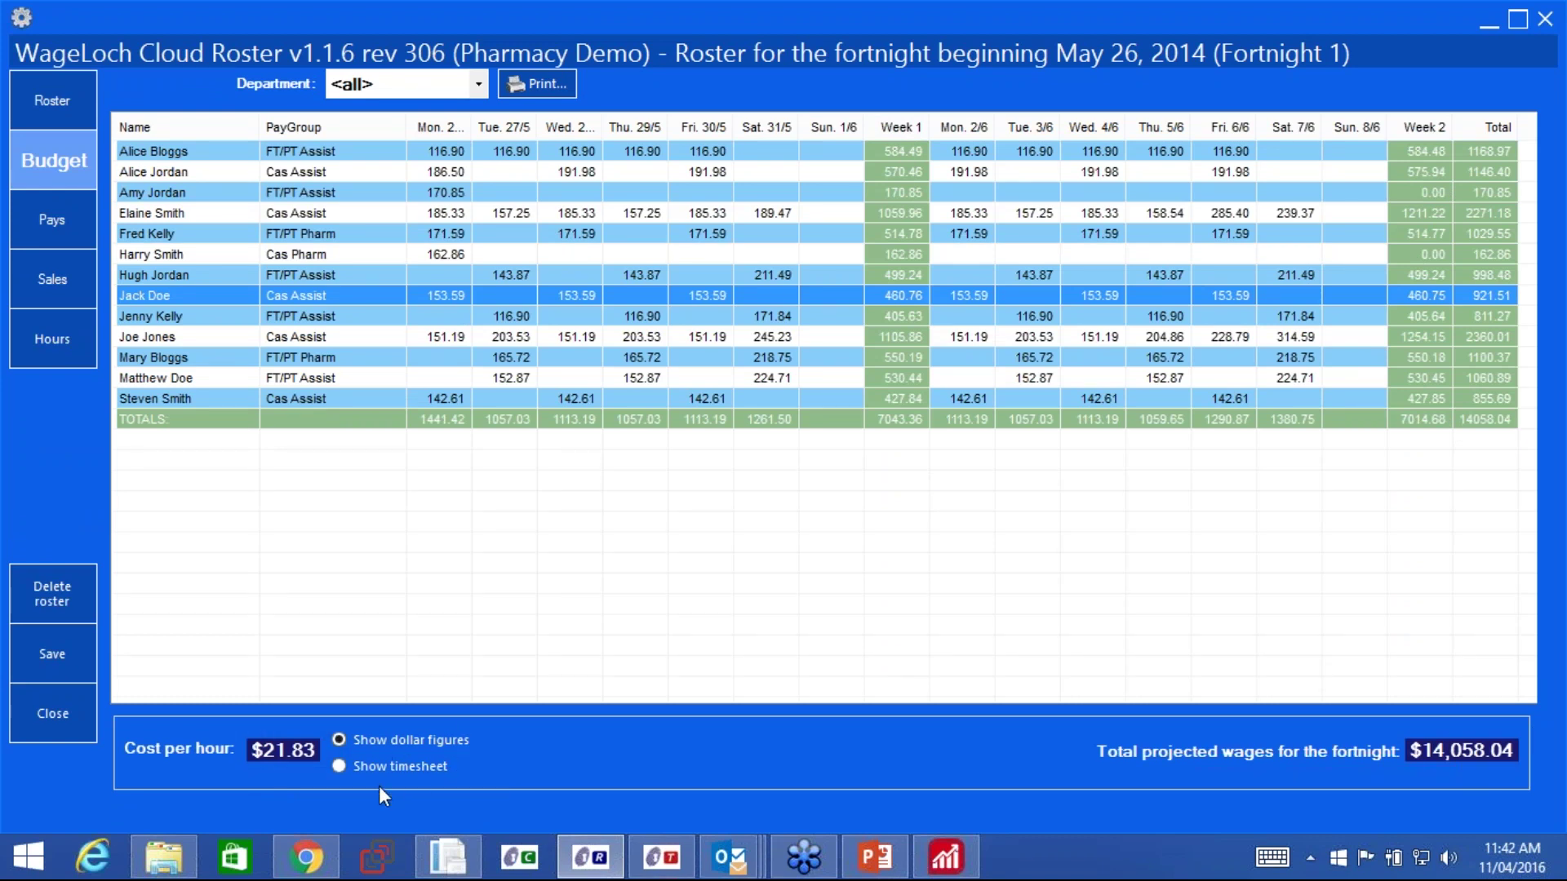
left_click(338, 767)
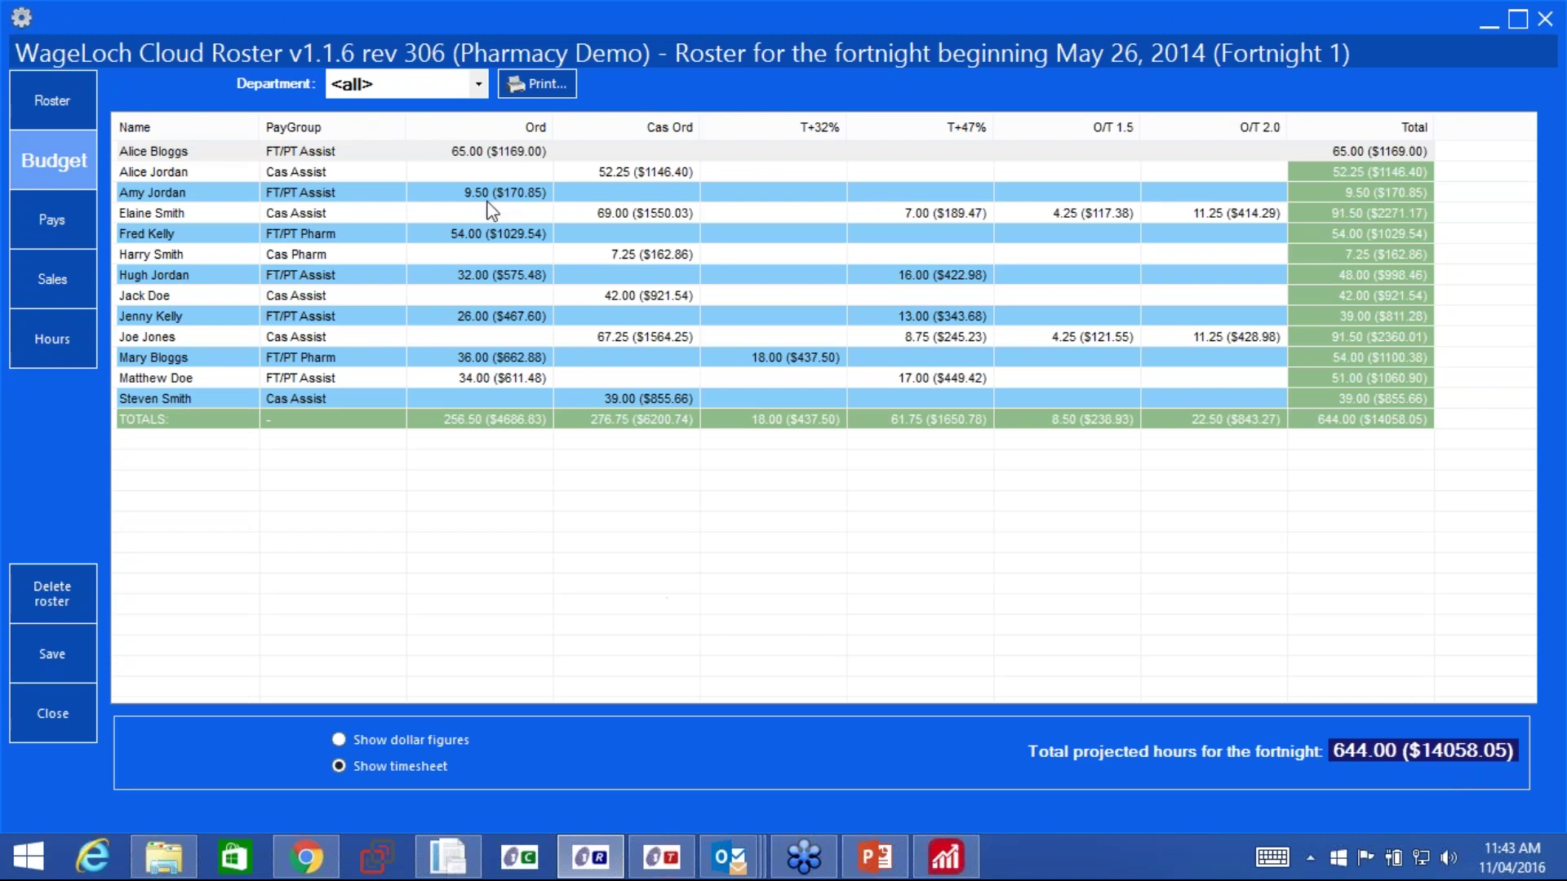
Examine the sales, wages, wage percentage, hours and hours variance figures for Mon. 26/5 in the roster's sales overview.
left_click(56, 284)
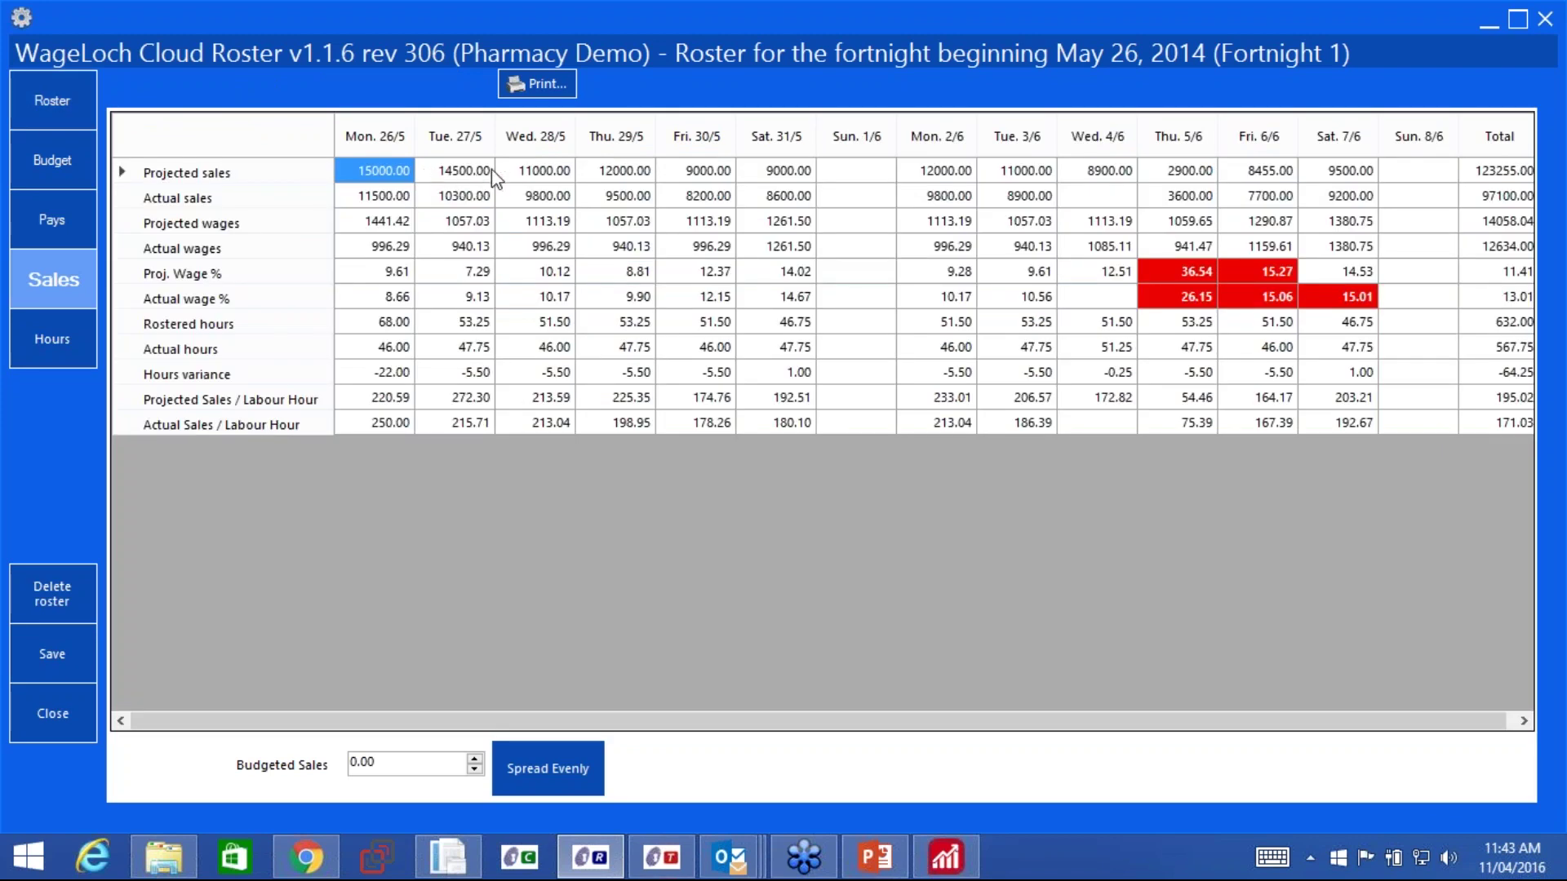
double_click(371, 202)
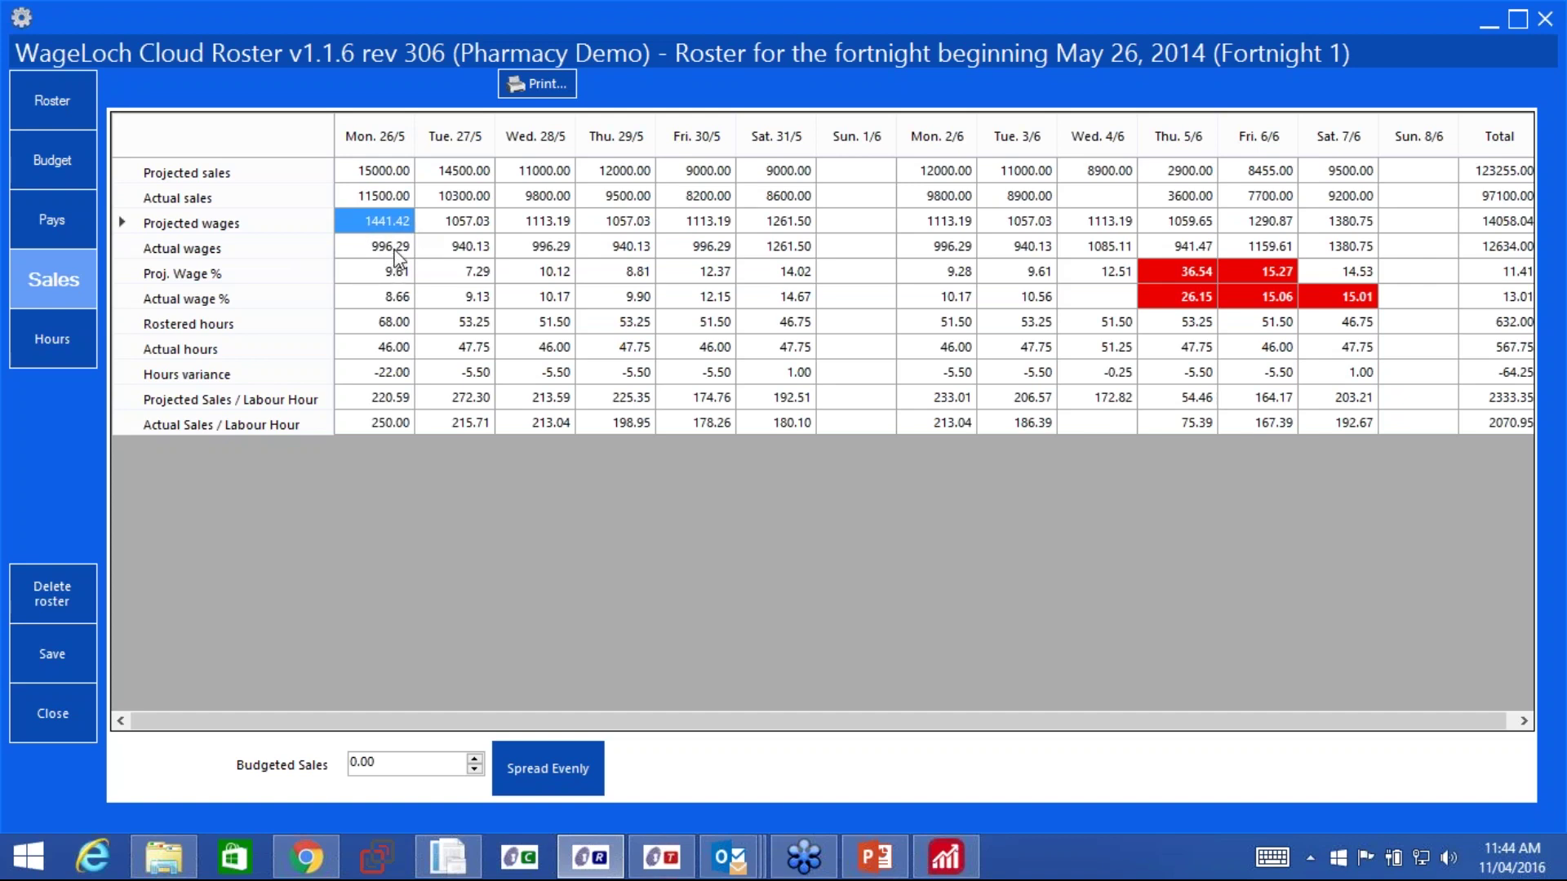
left_click(396, 254)
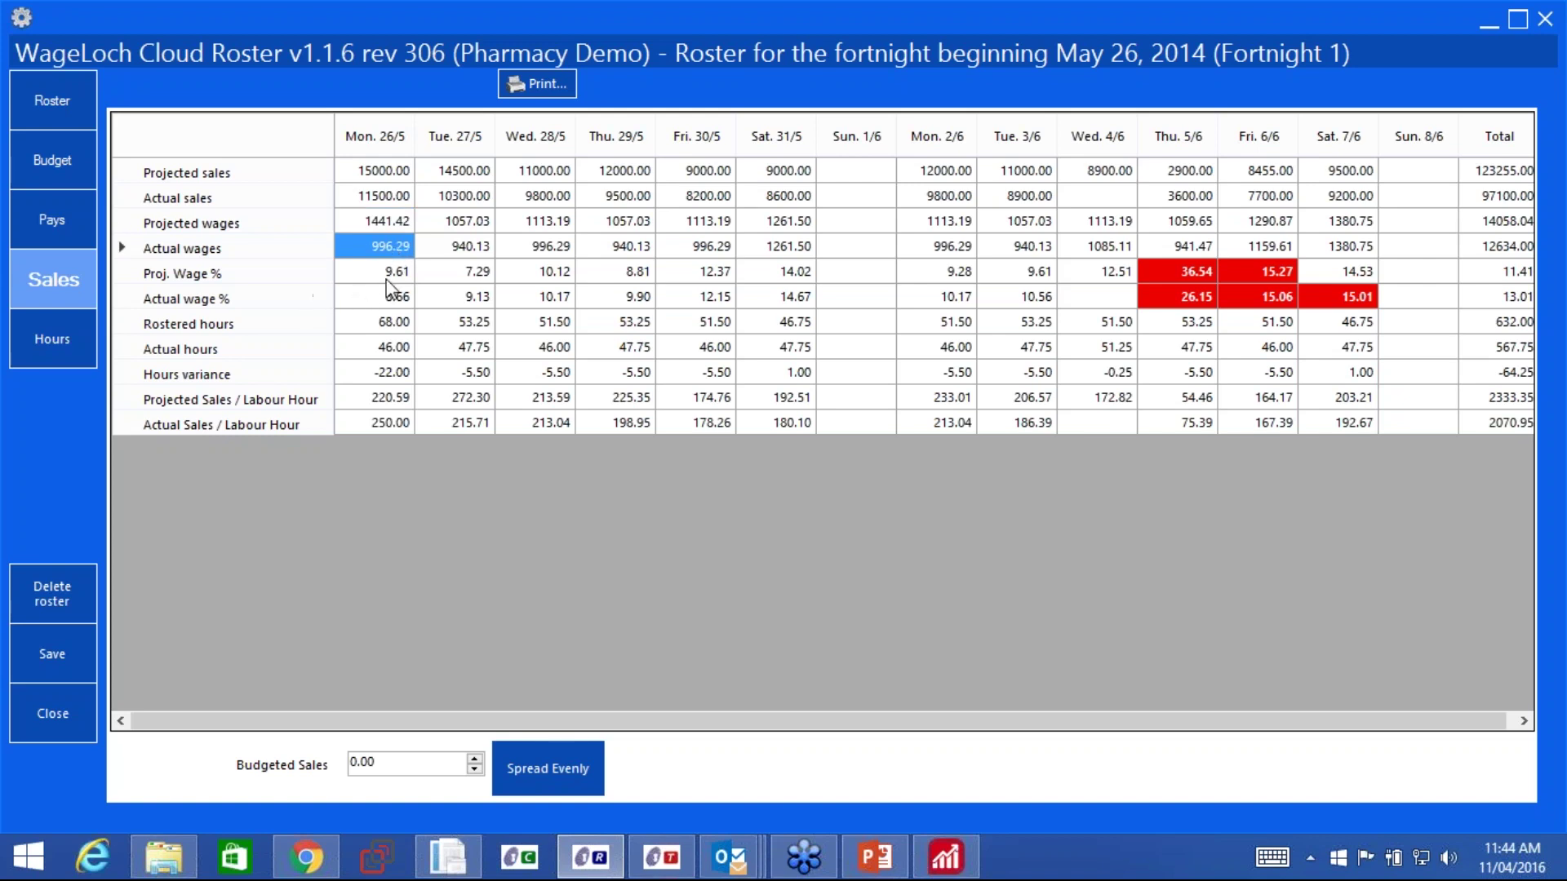
left_click(387, 279)
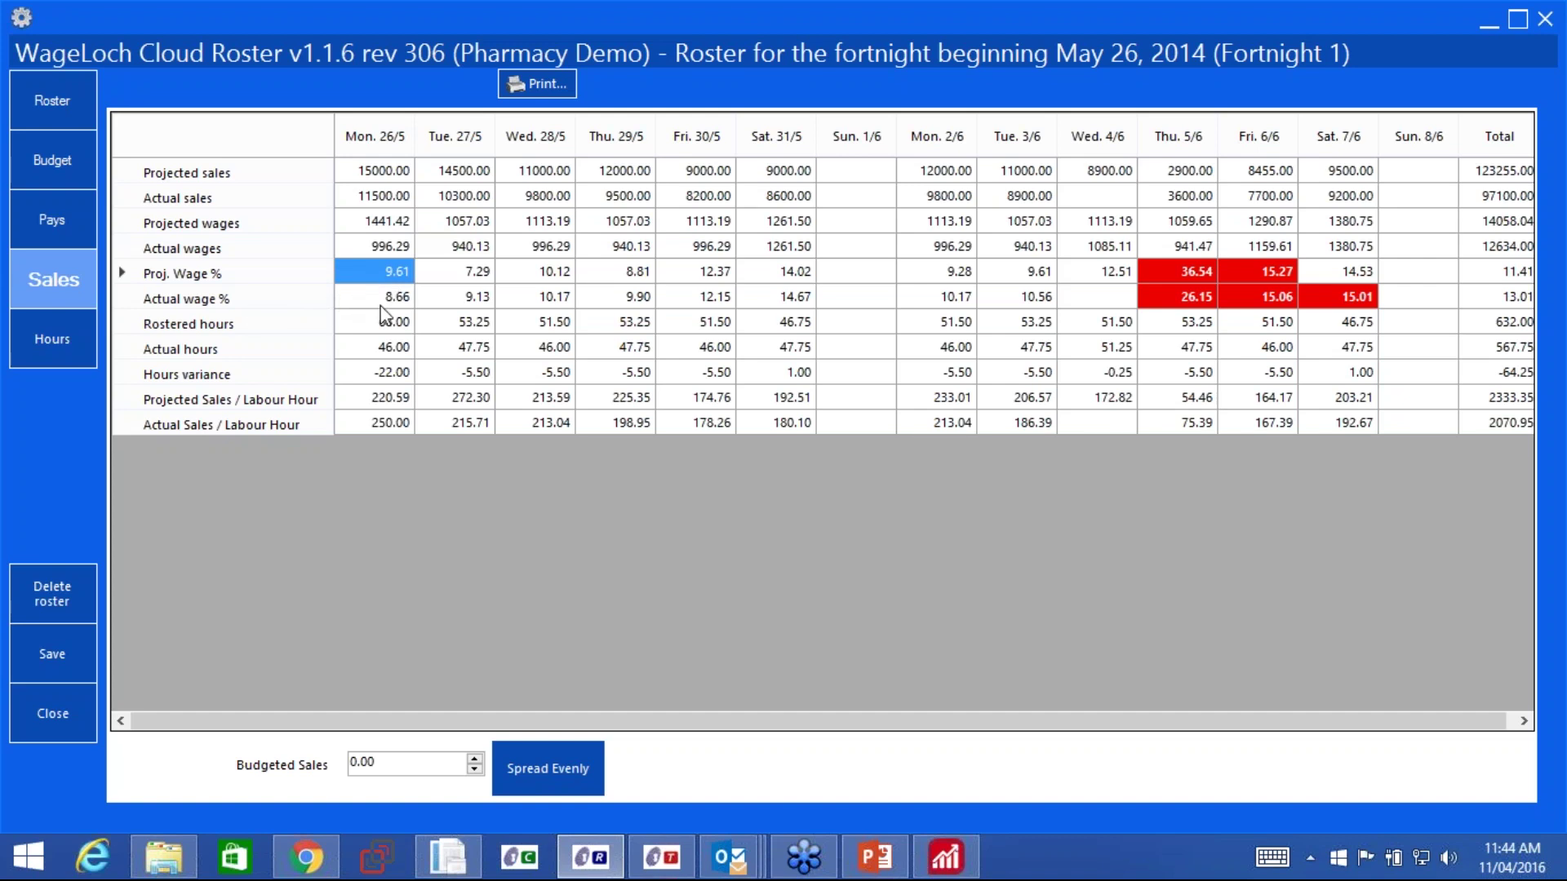
left_click(381, 306)
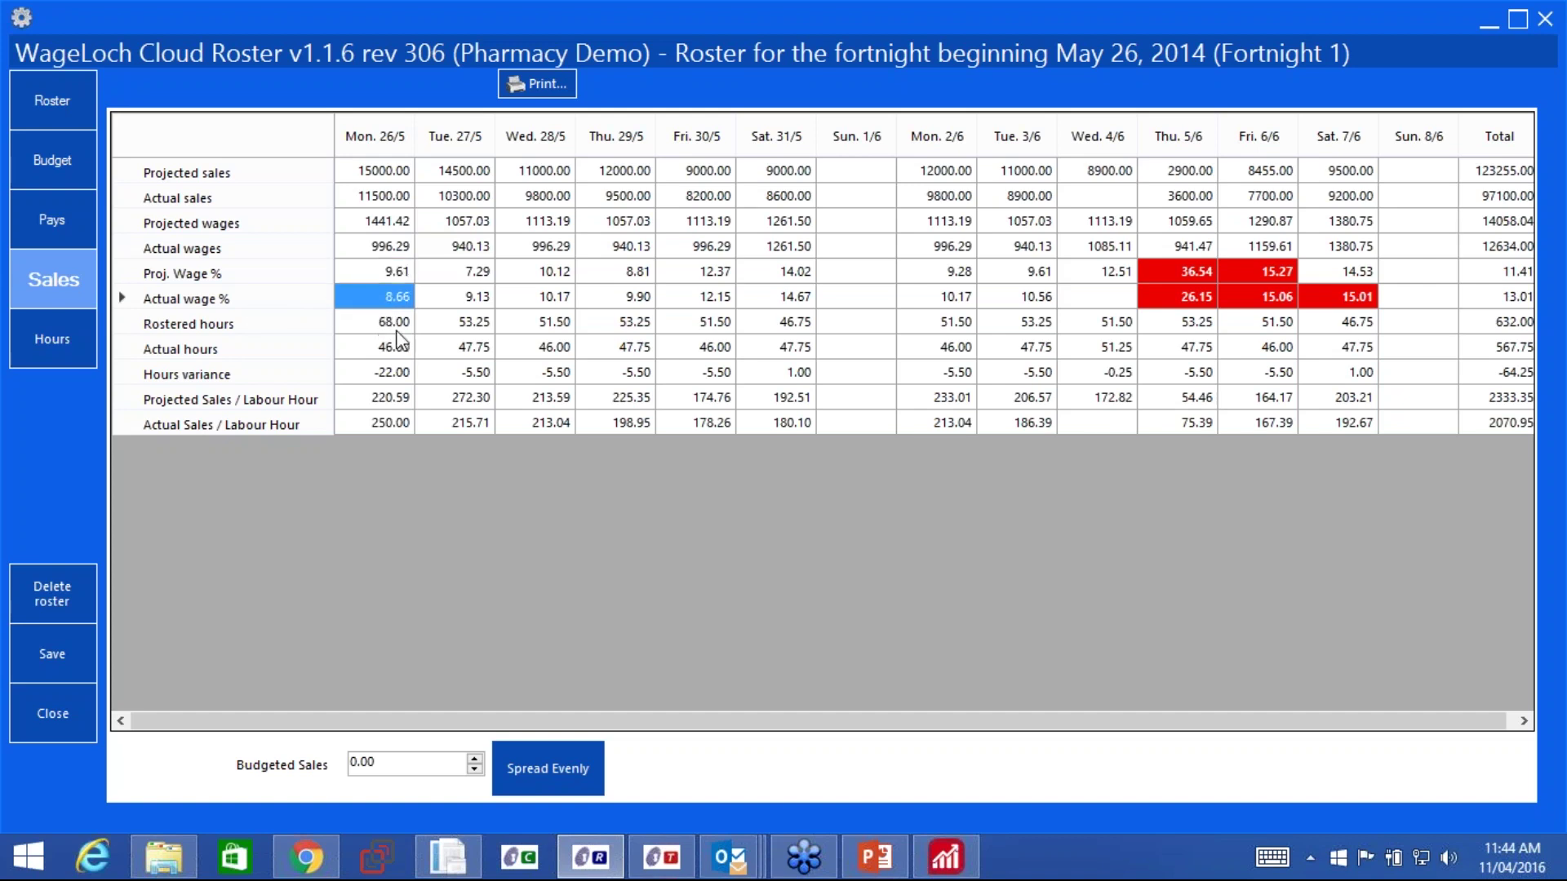
left_click(397, 333)
left_click(378, 350)
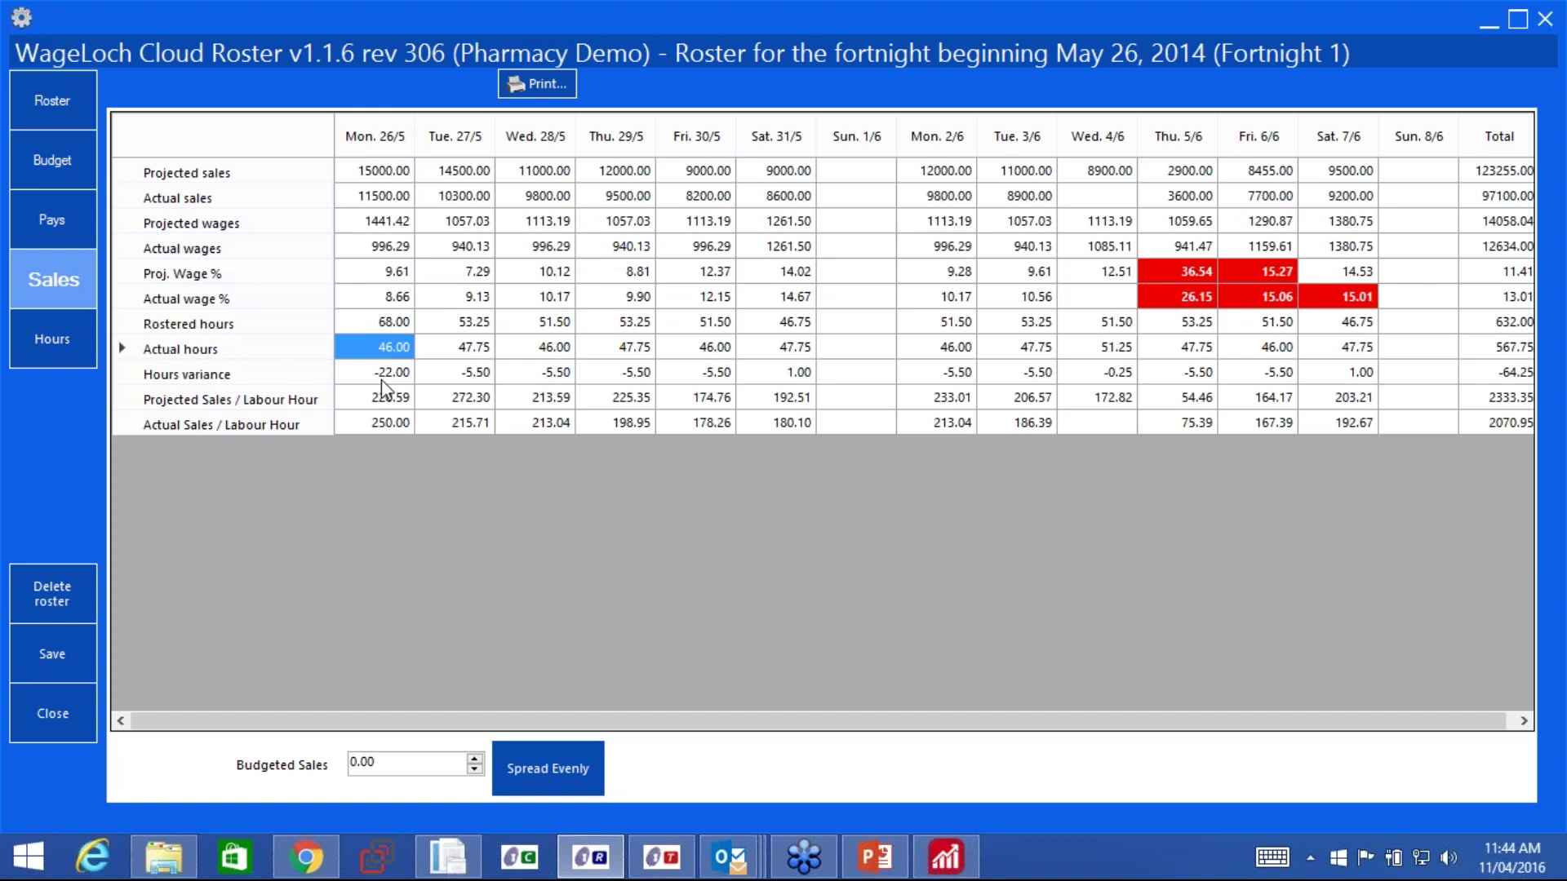
left_click(382, 378)
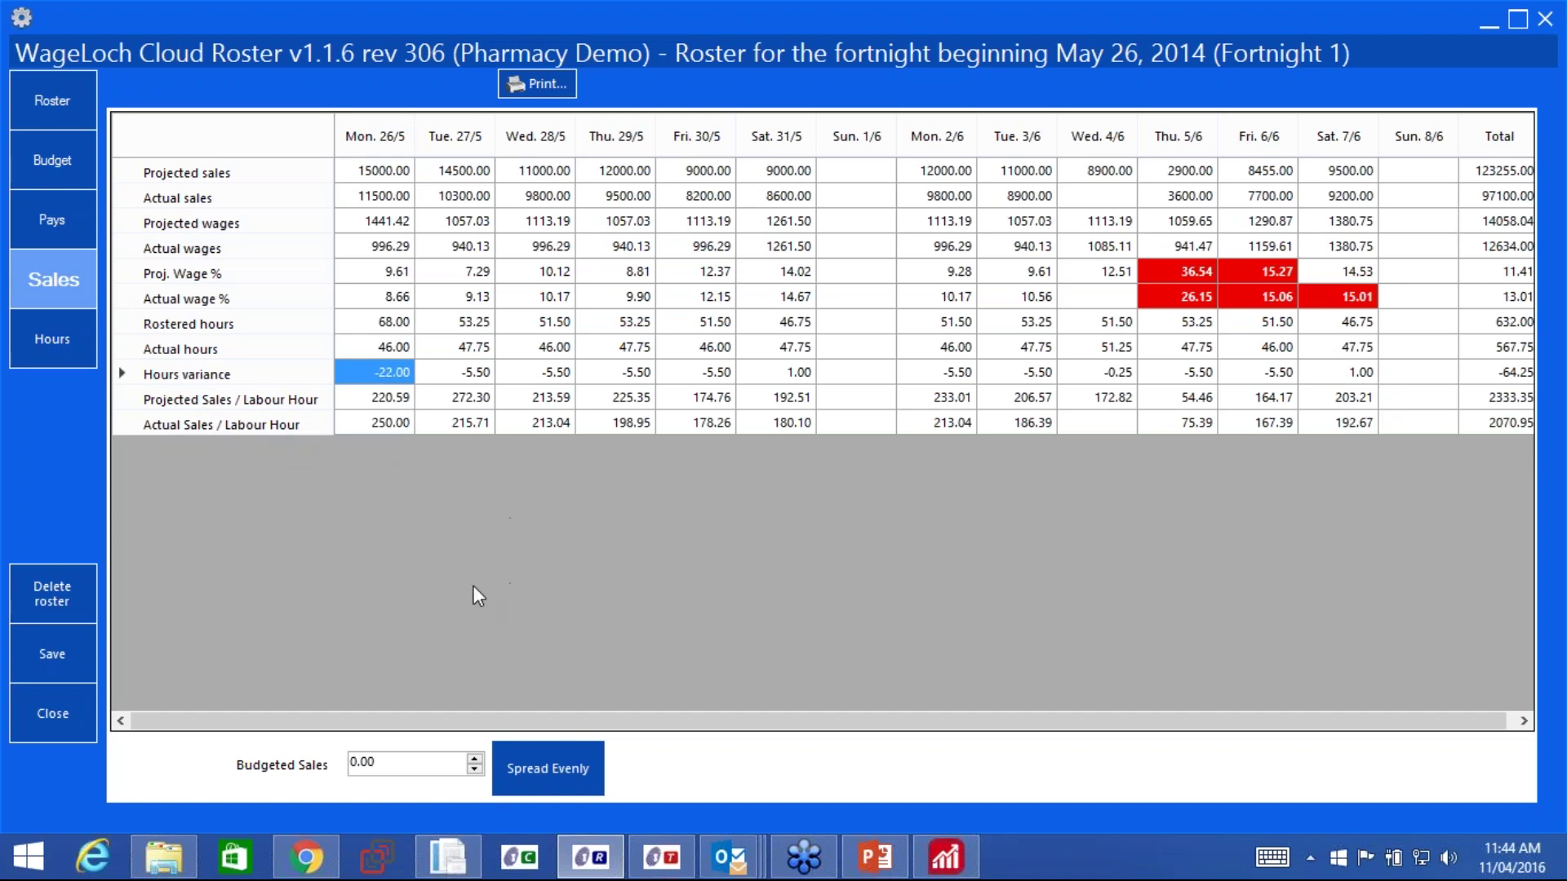
Return to the daily roster, save it, and close it to get back to the roster overview.
left_click(44, 106)
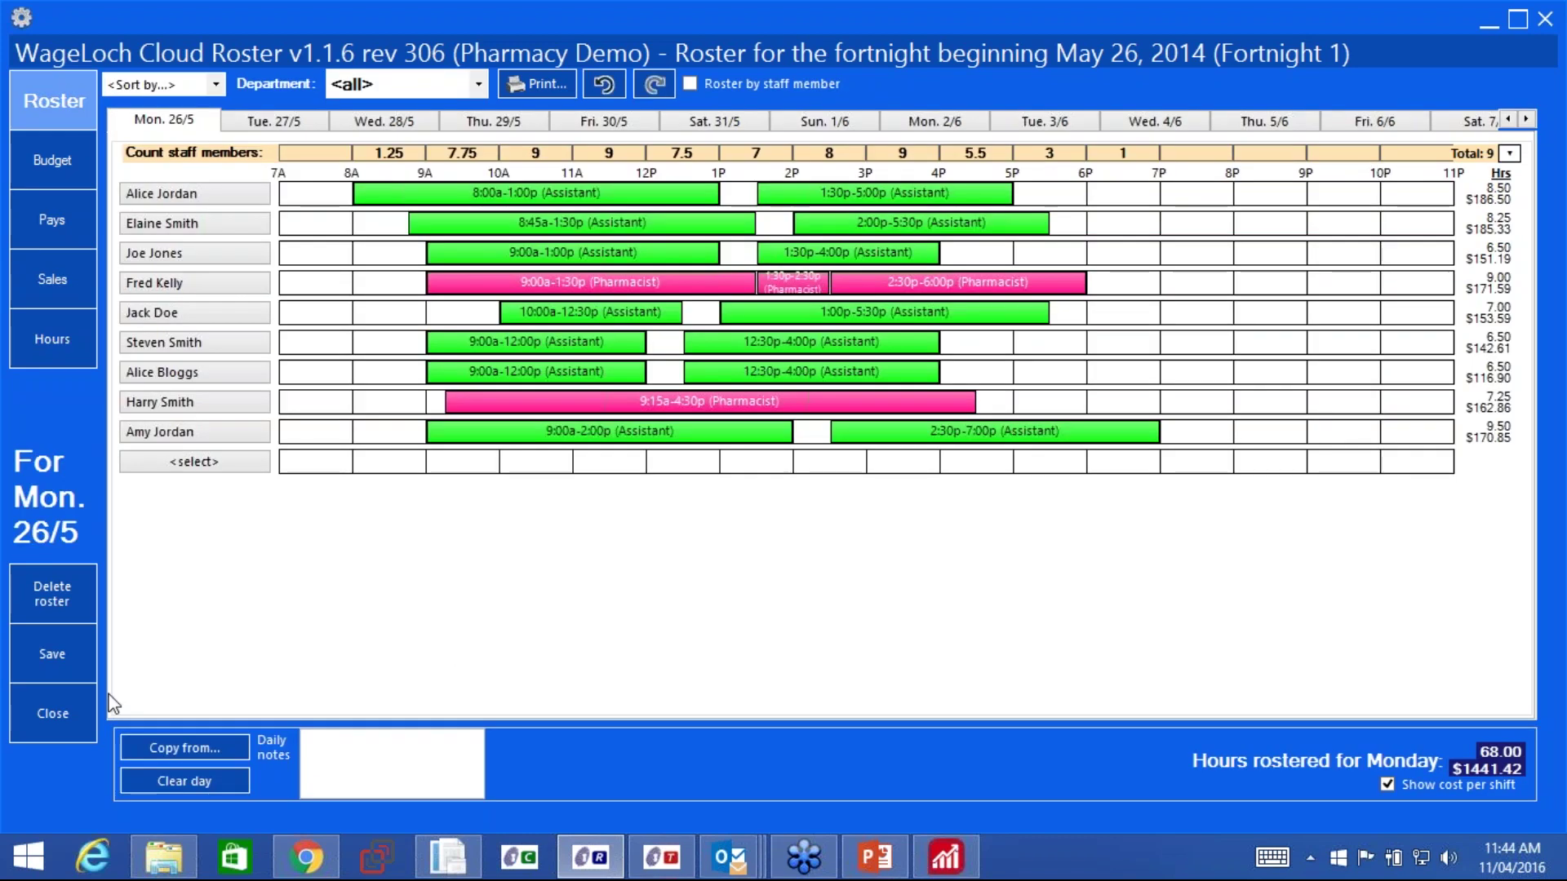
left_click(67, 654)
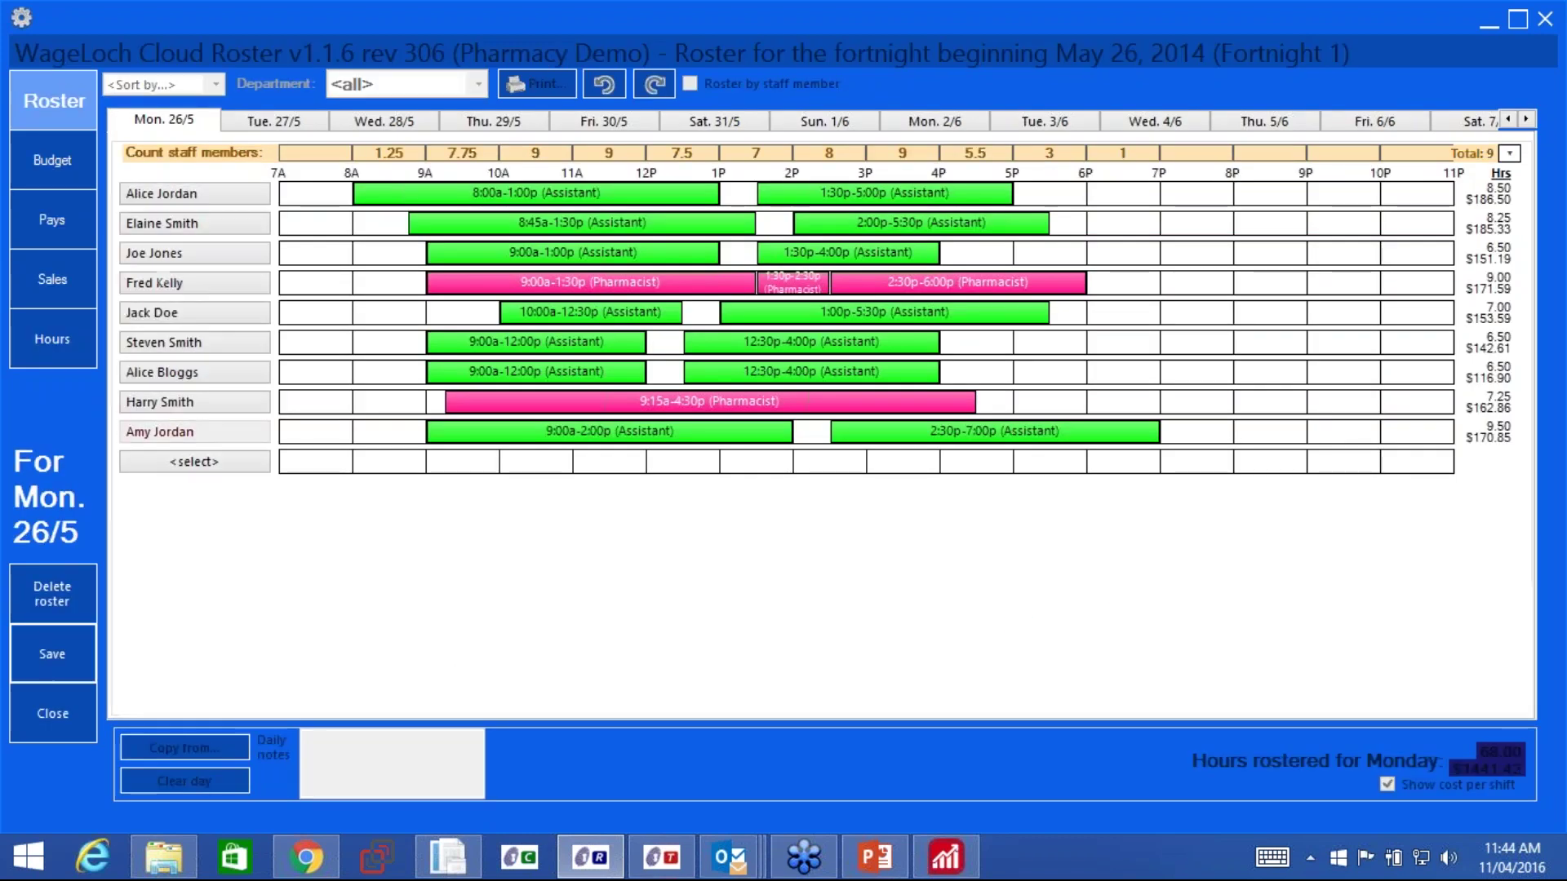
left_click(1546, 18)
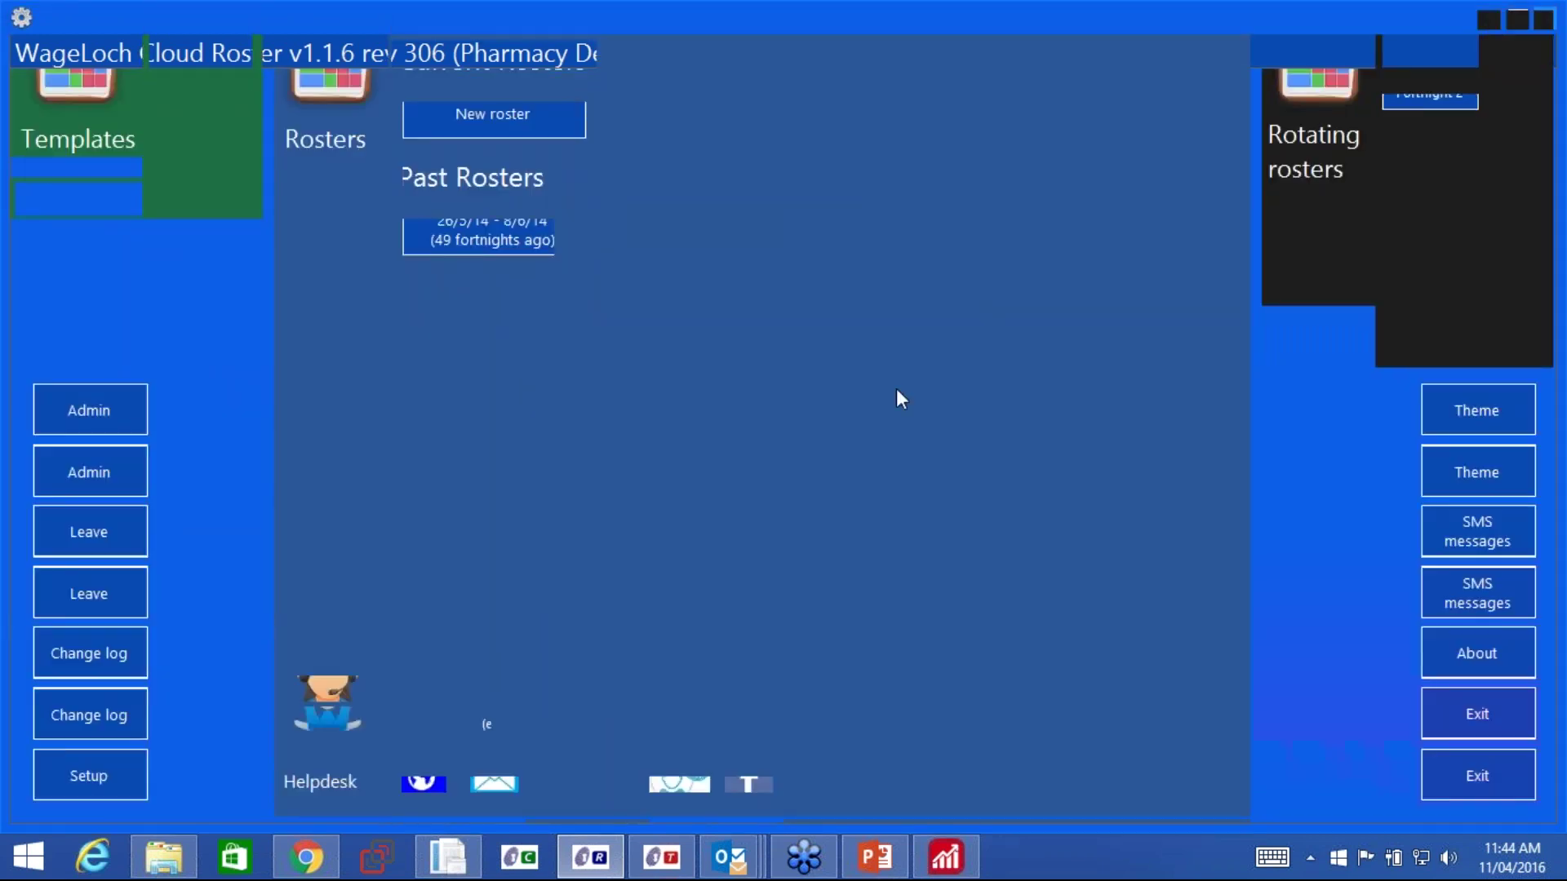
View the options for publishing rosters by email and by SMS, cancelling each without sending anything.
left_click(1468, 536)
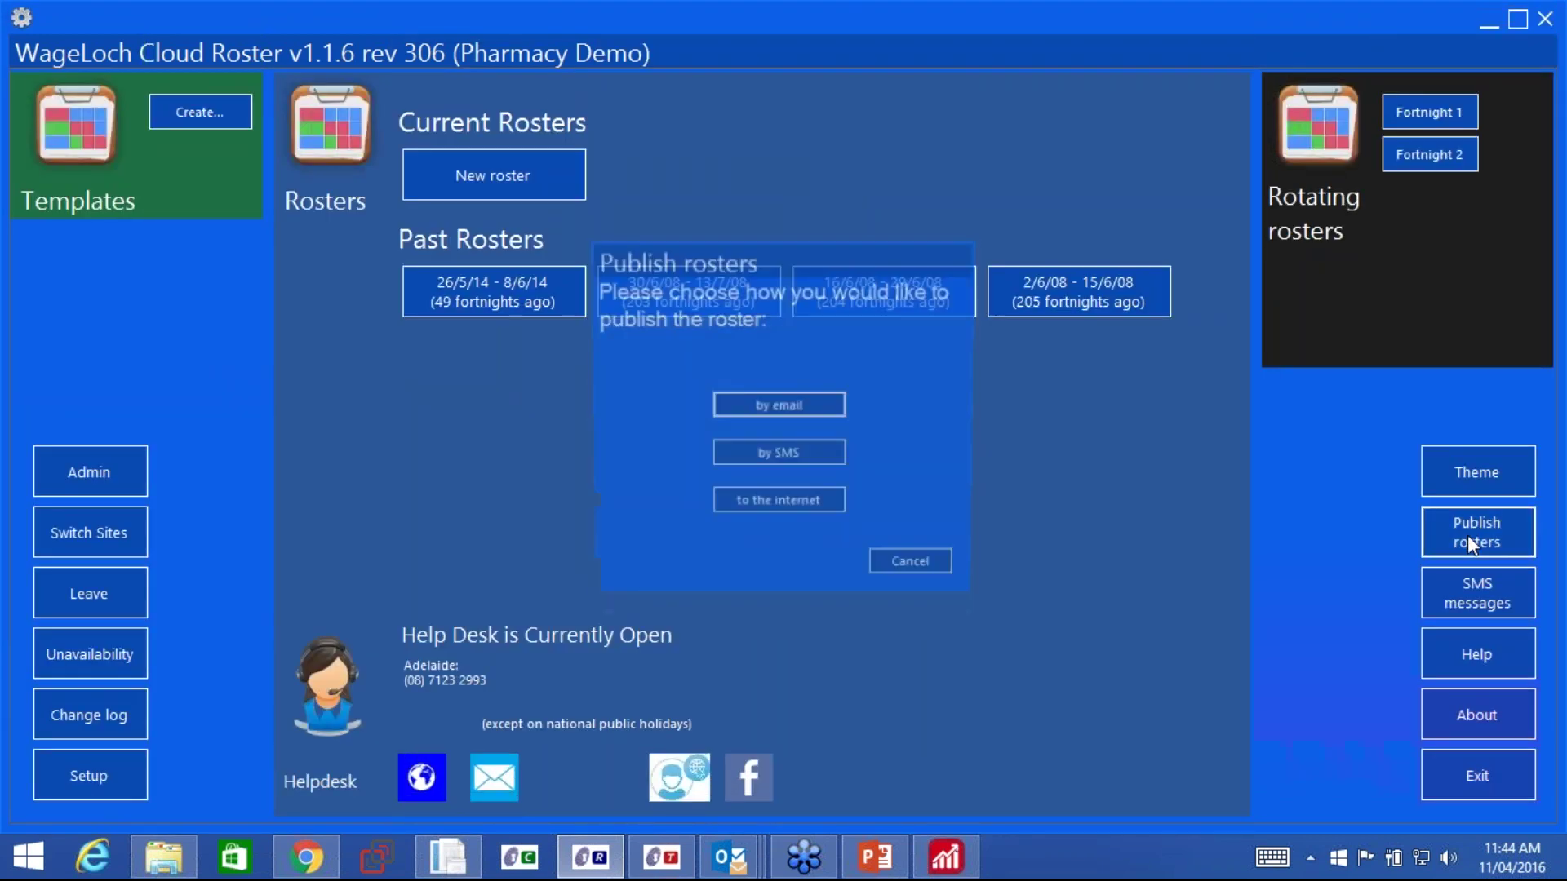
left_click(788, 406)
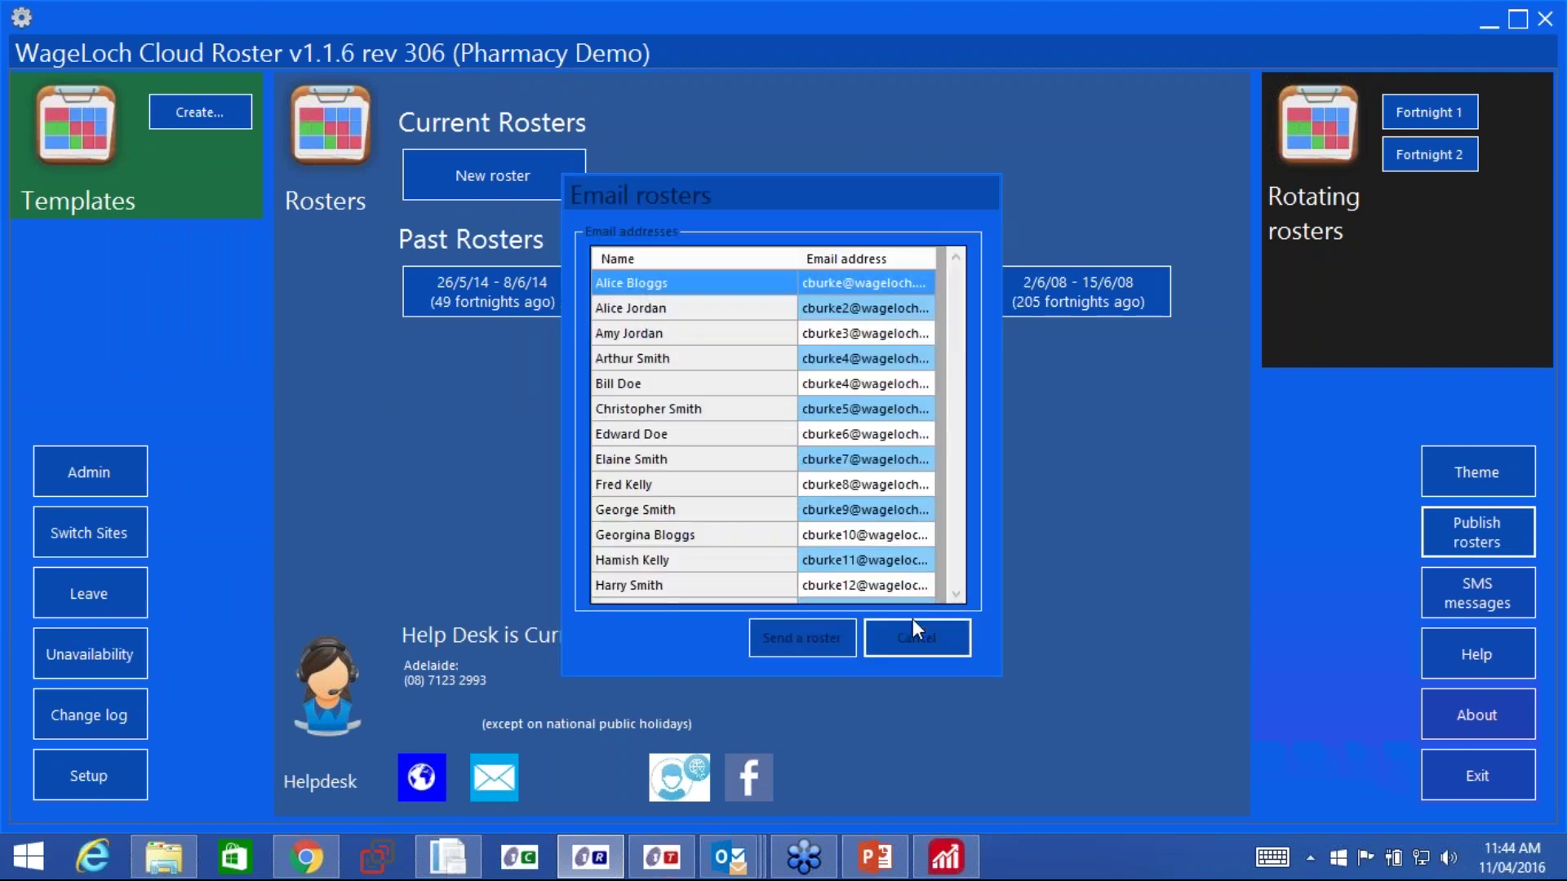
left_click(916, 635)
left_click(1492, 535)
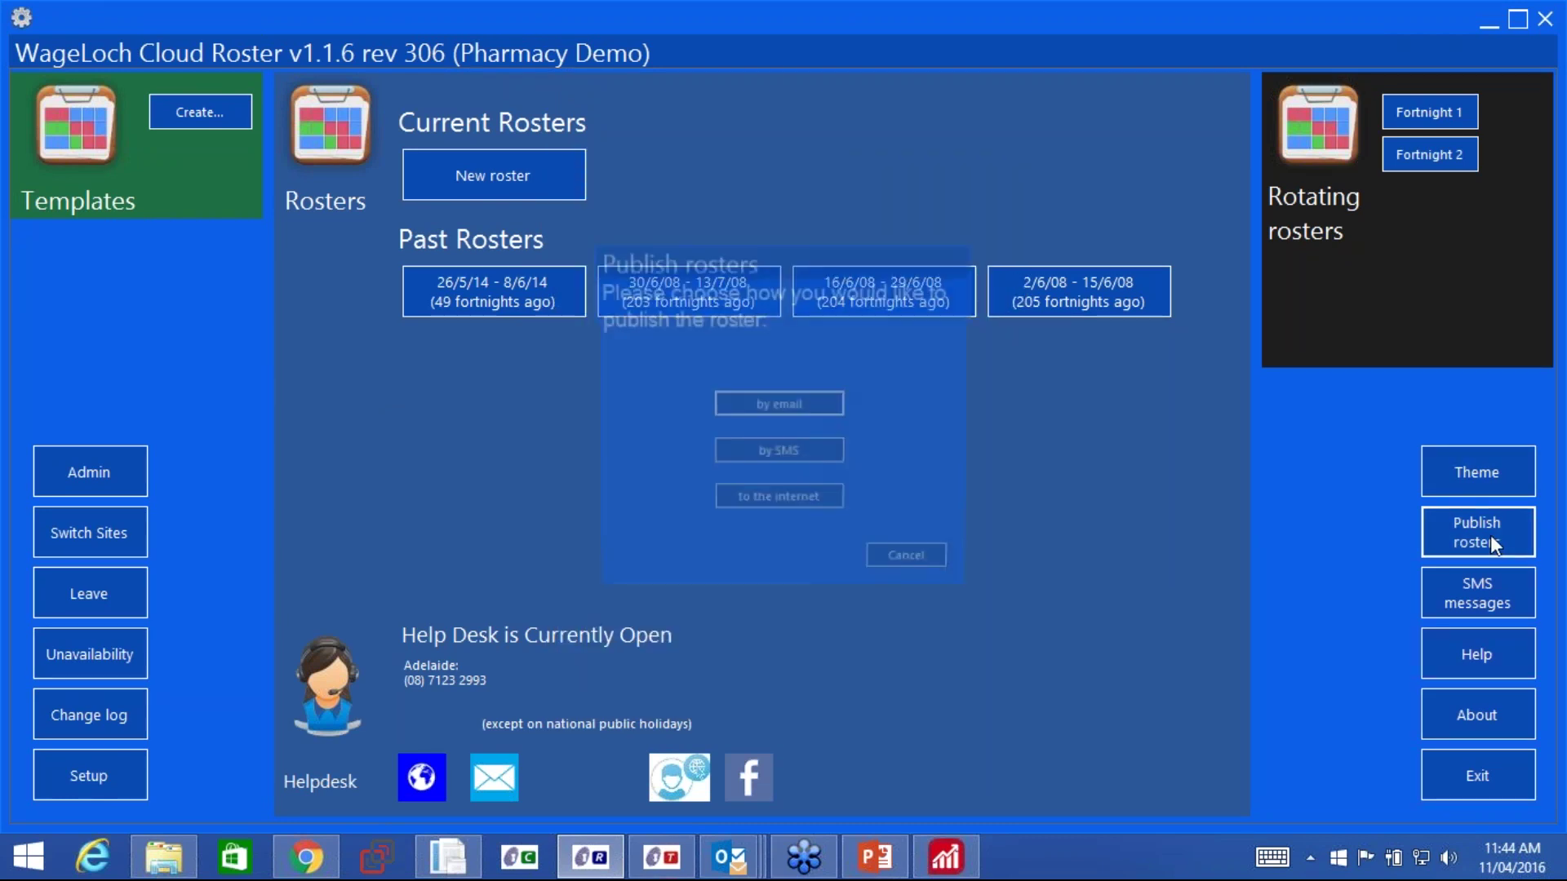
left_click(764, 457)
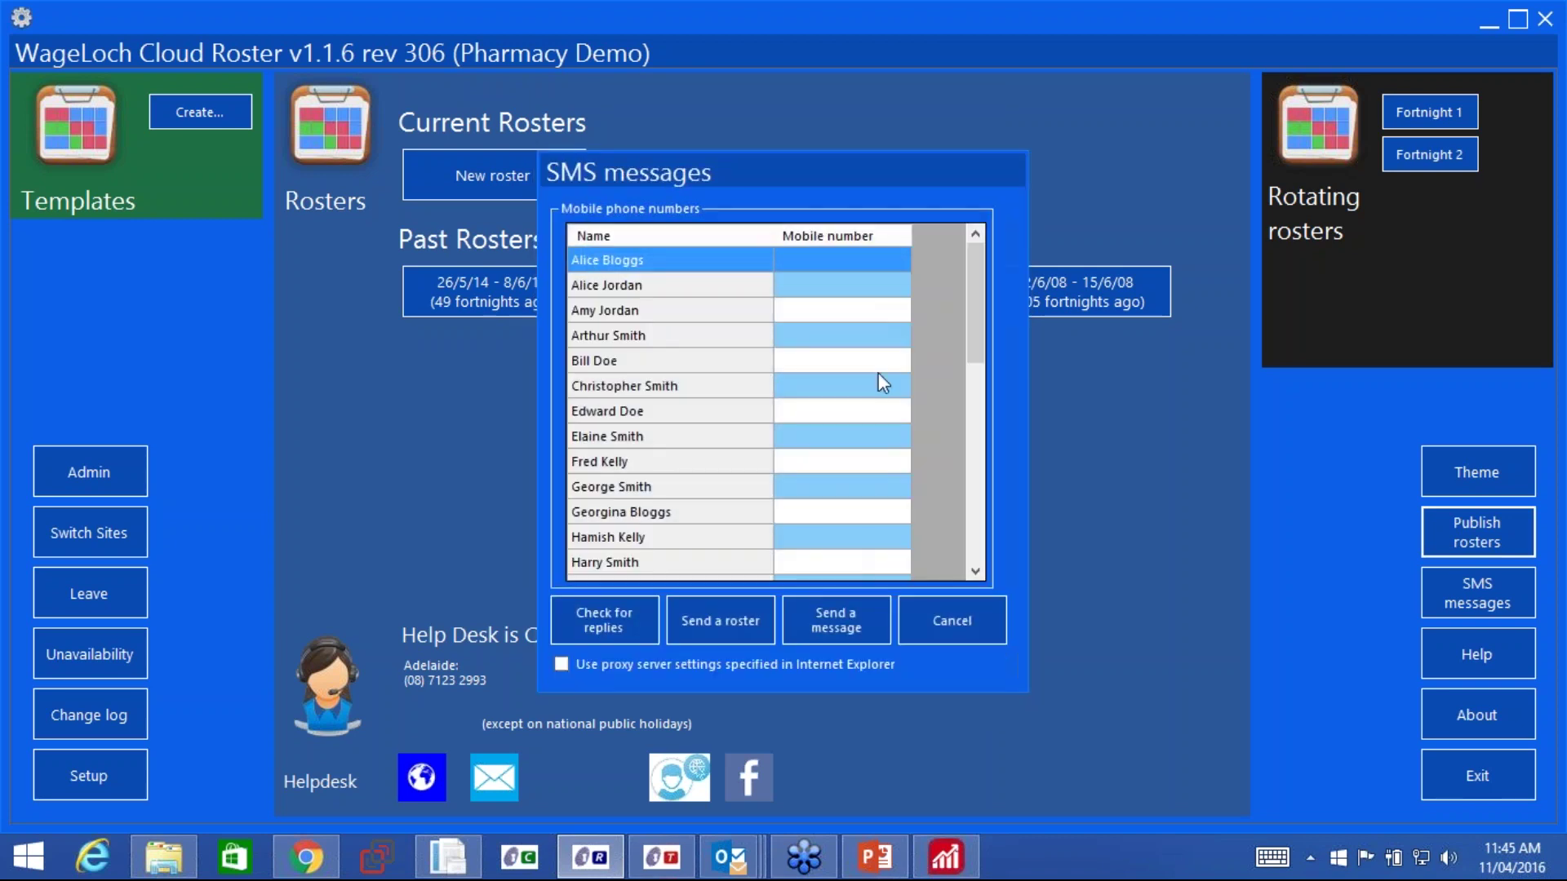
left_click(957, 610)
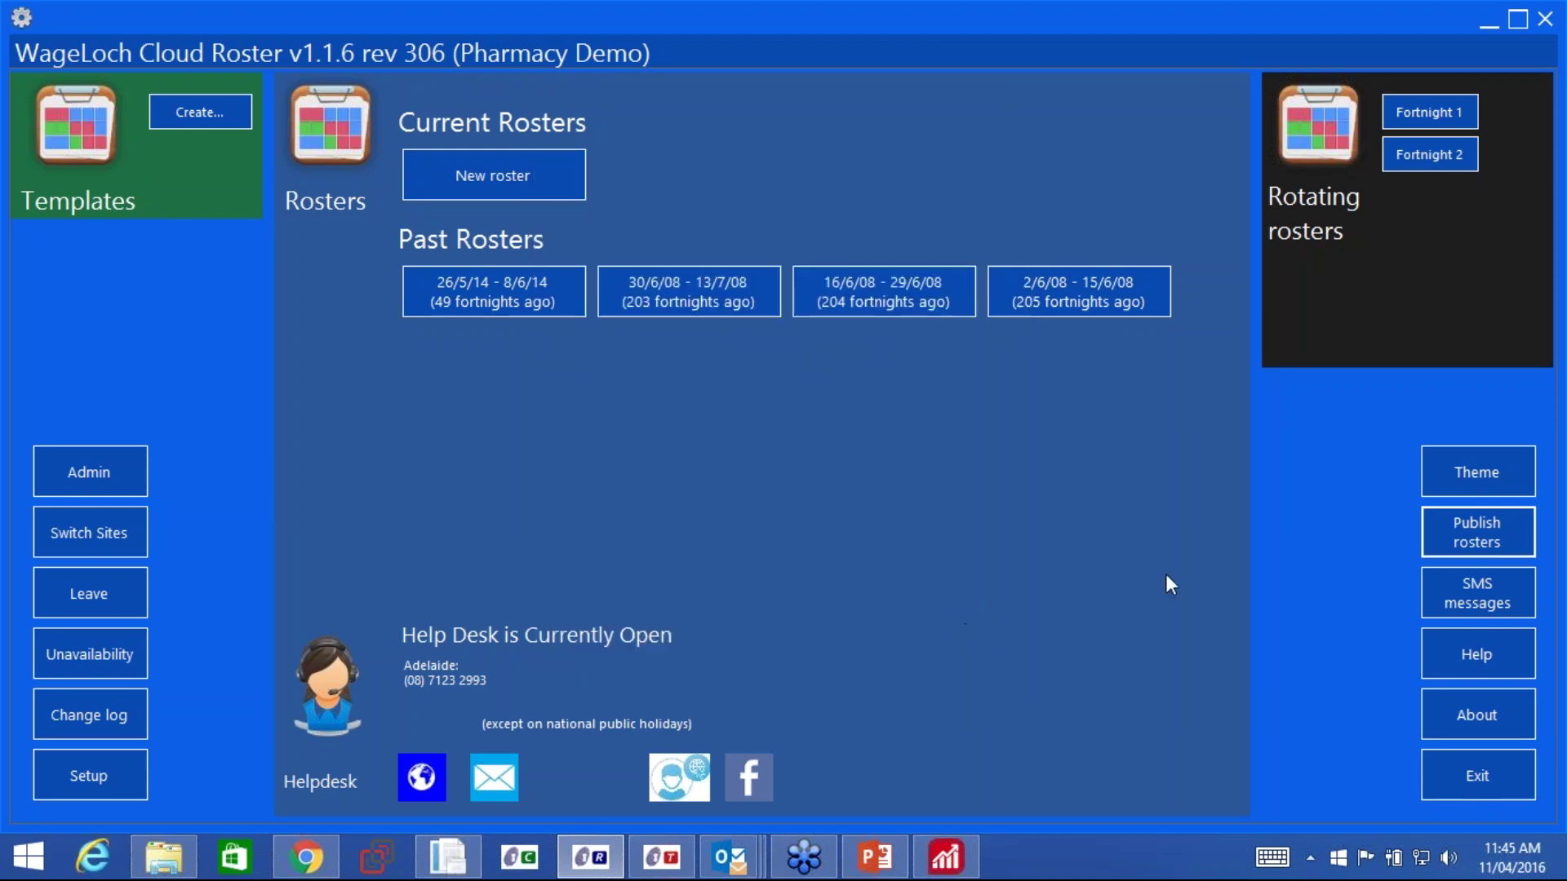
View the option for publishing rosters to the internet, ignore the application error, and close the publishing dialog.
left_click(1495, 537)
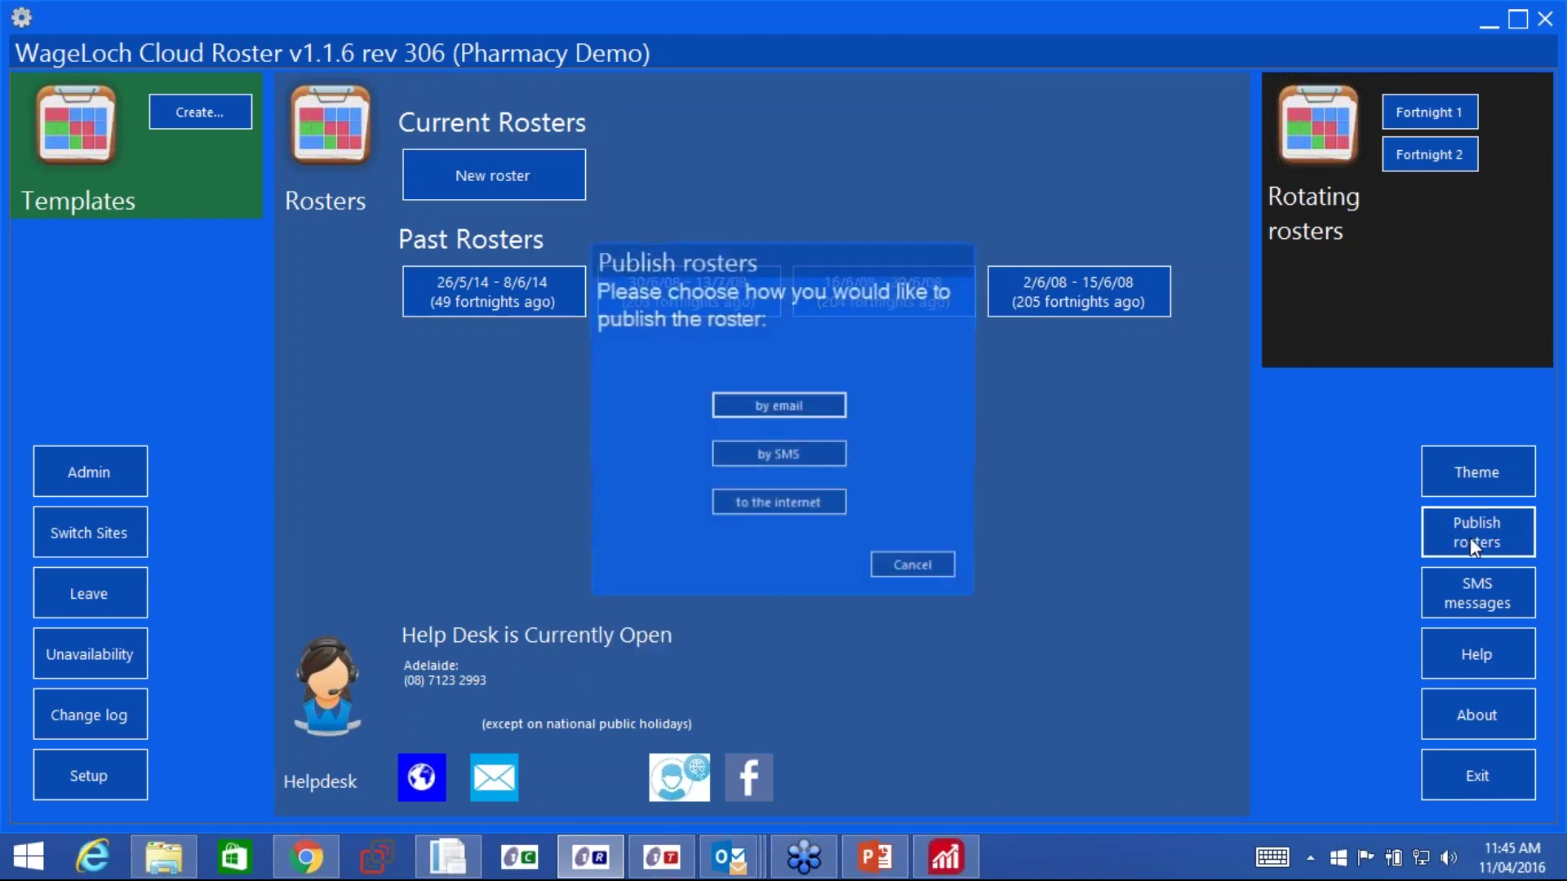
left_click(746, 506)
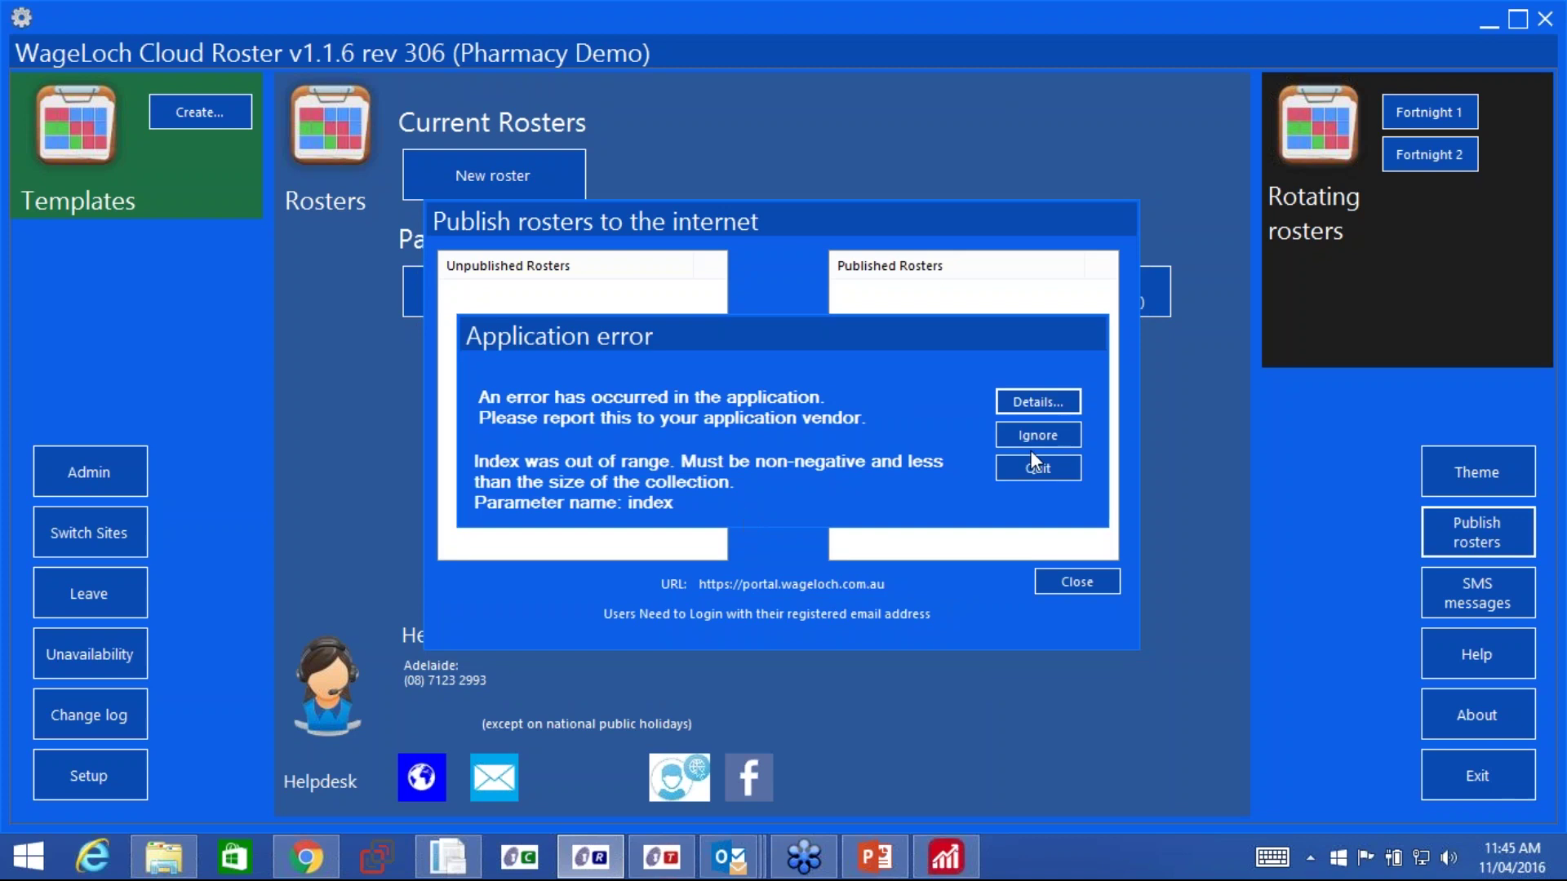
left_click(1039, 464)
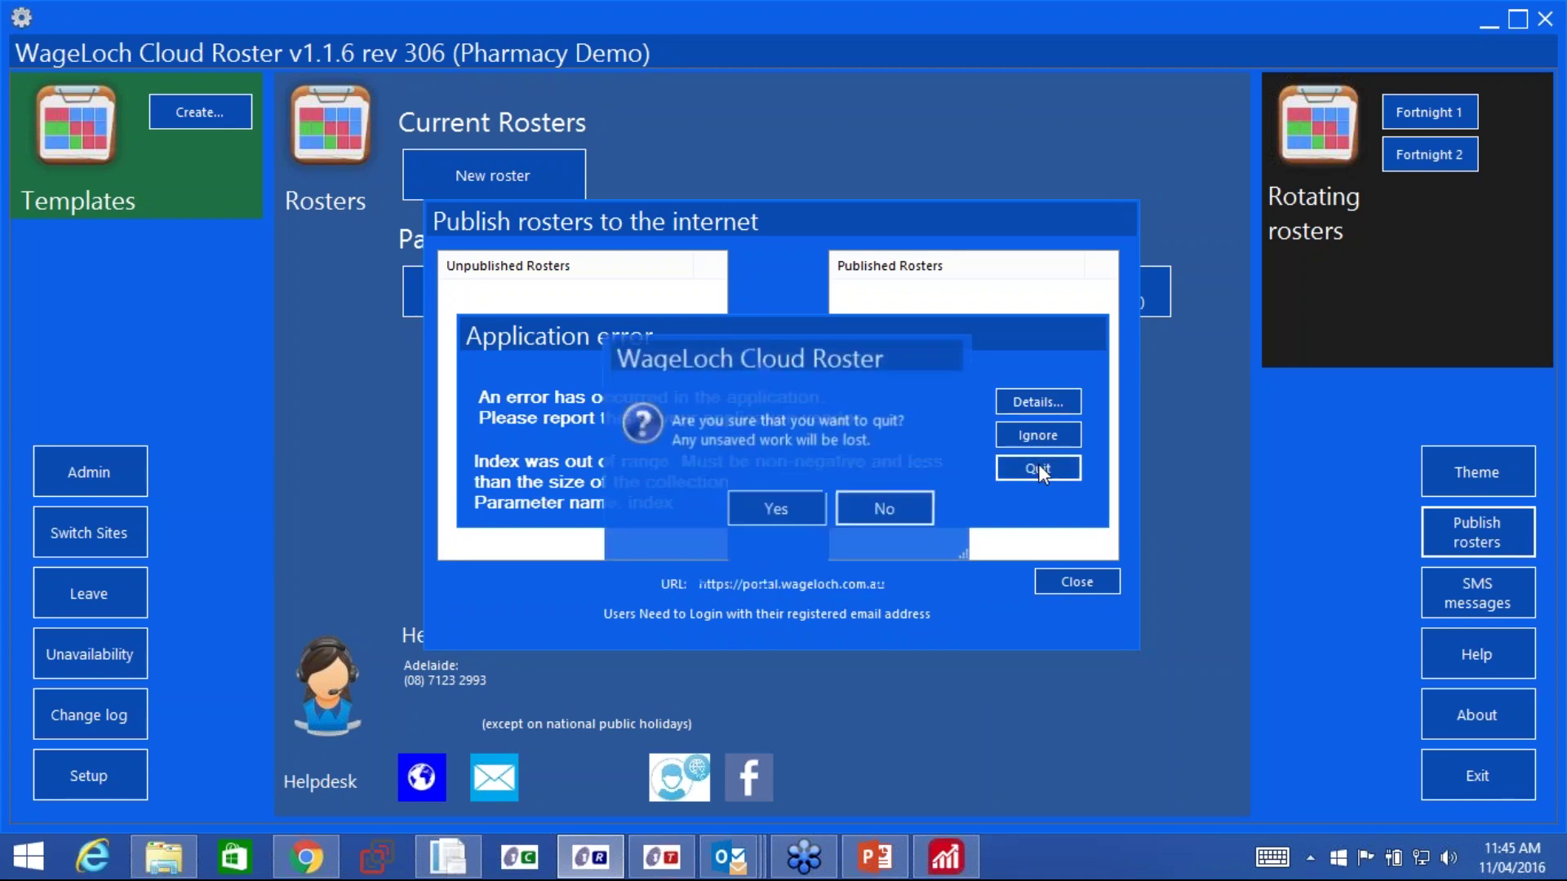
left_click(870, 519)
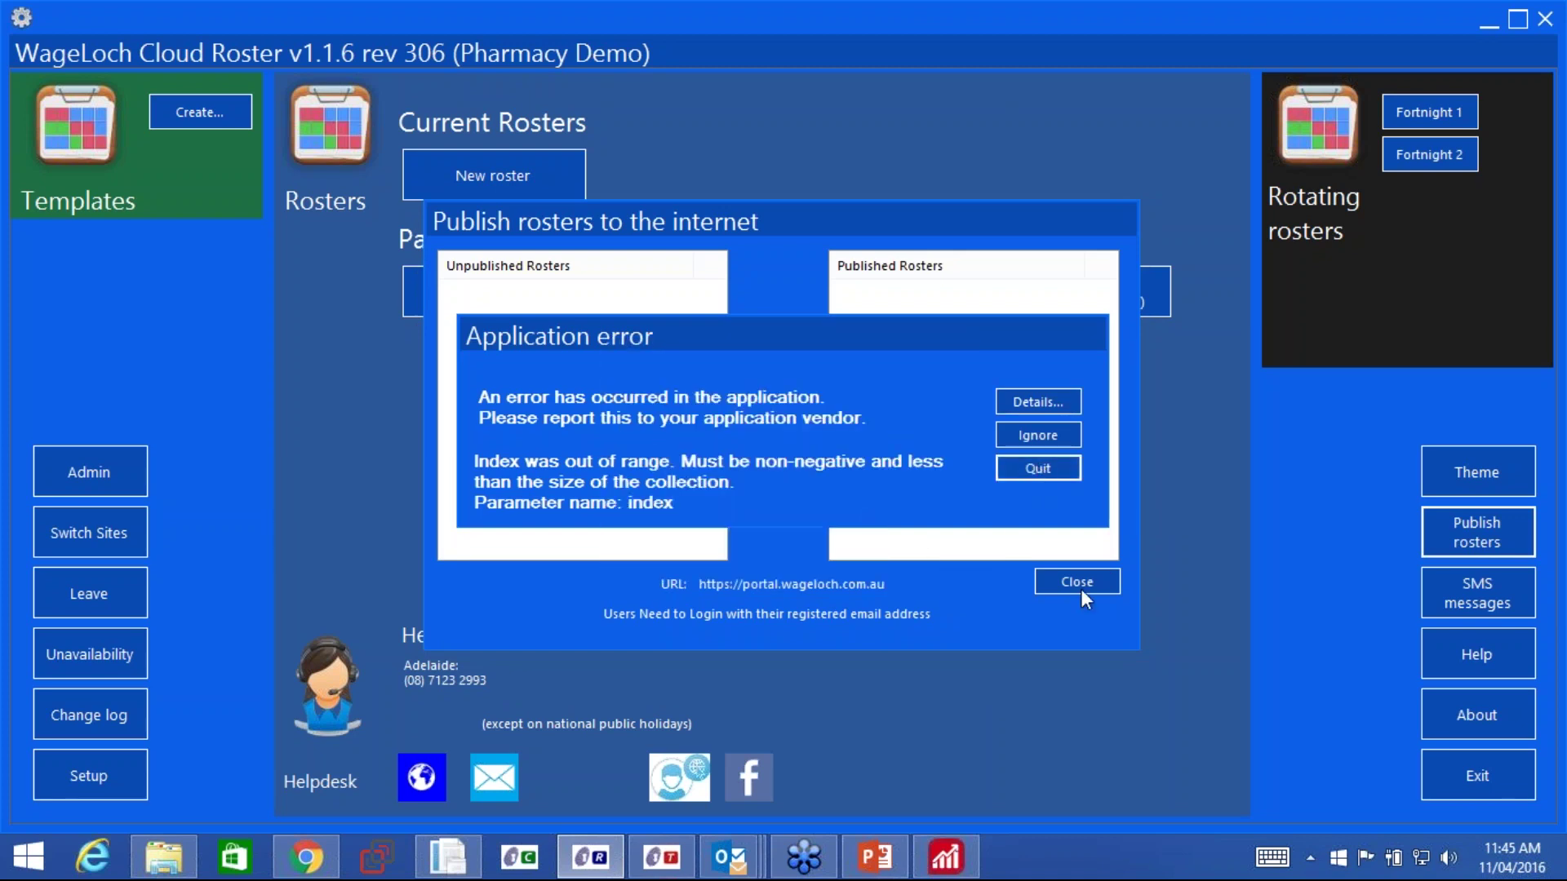
left_click(1046, 437)
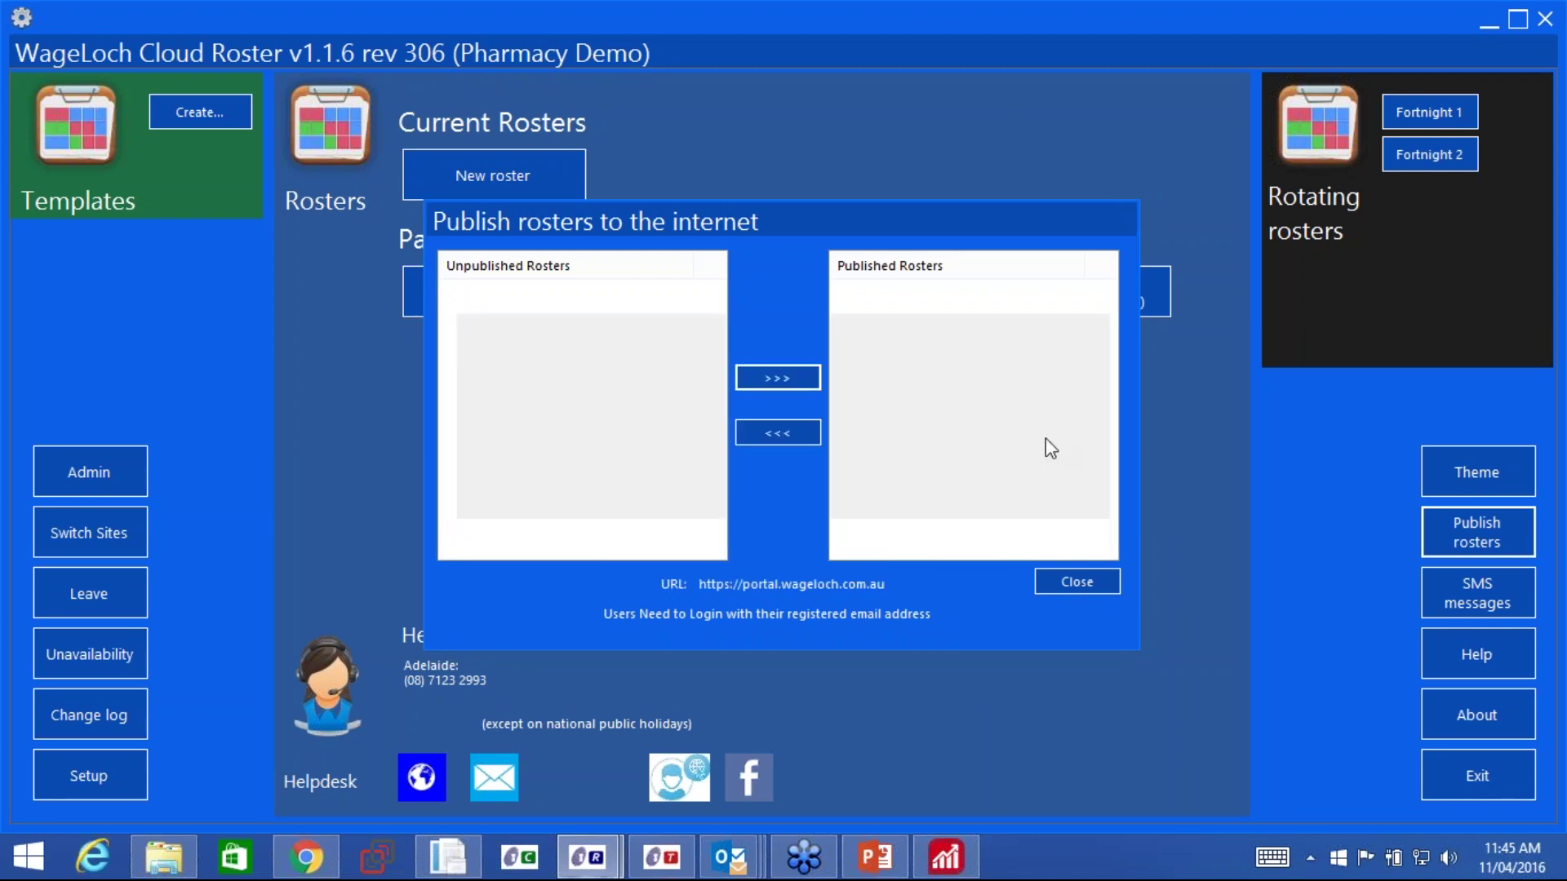
left_click(1069, 584)
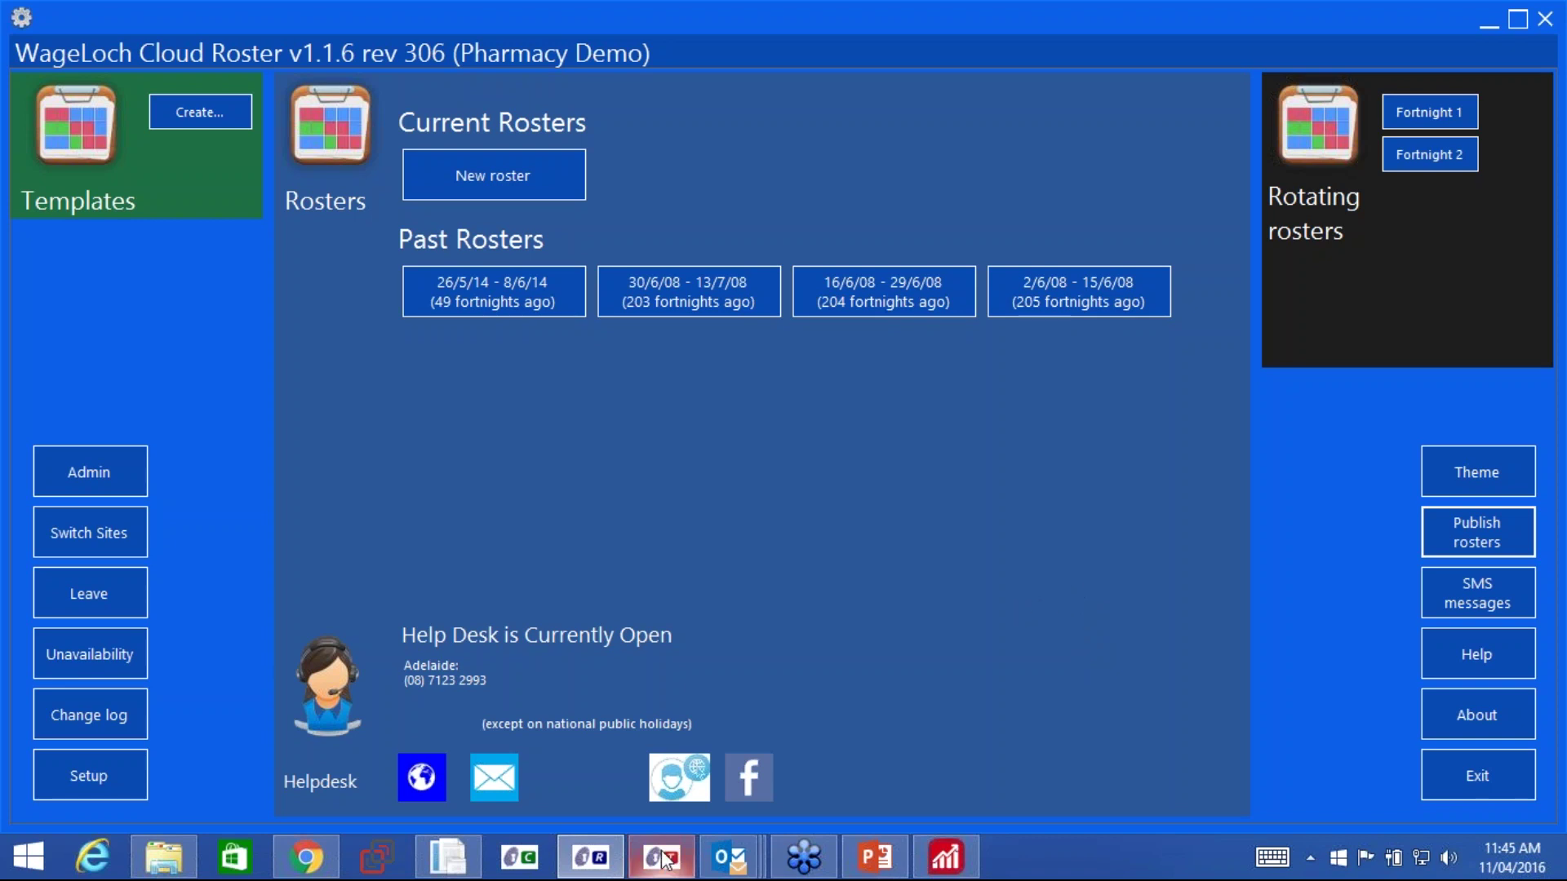
Switch to WageLoch Cloud Time and open fingerprint registration for the unregistered employee at the end of the first name column.
mouse_move(665, 859)
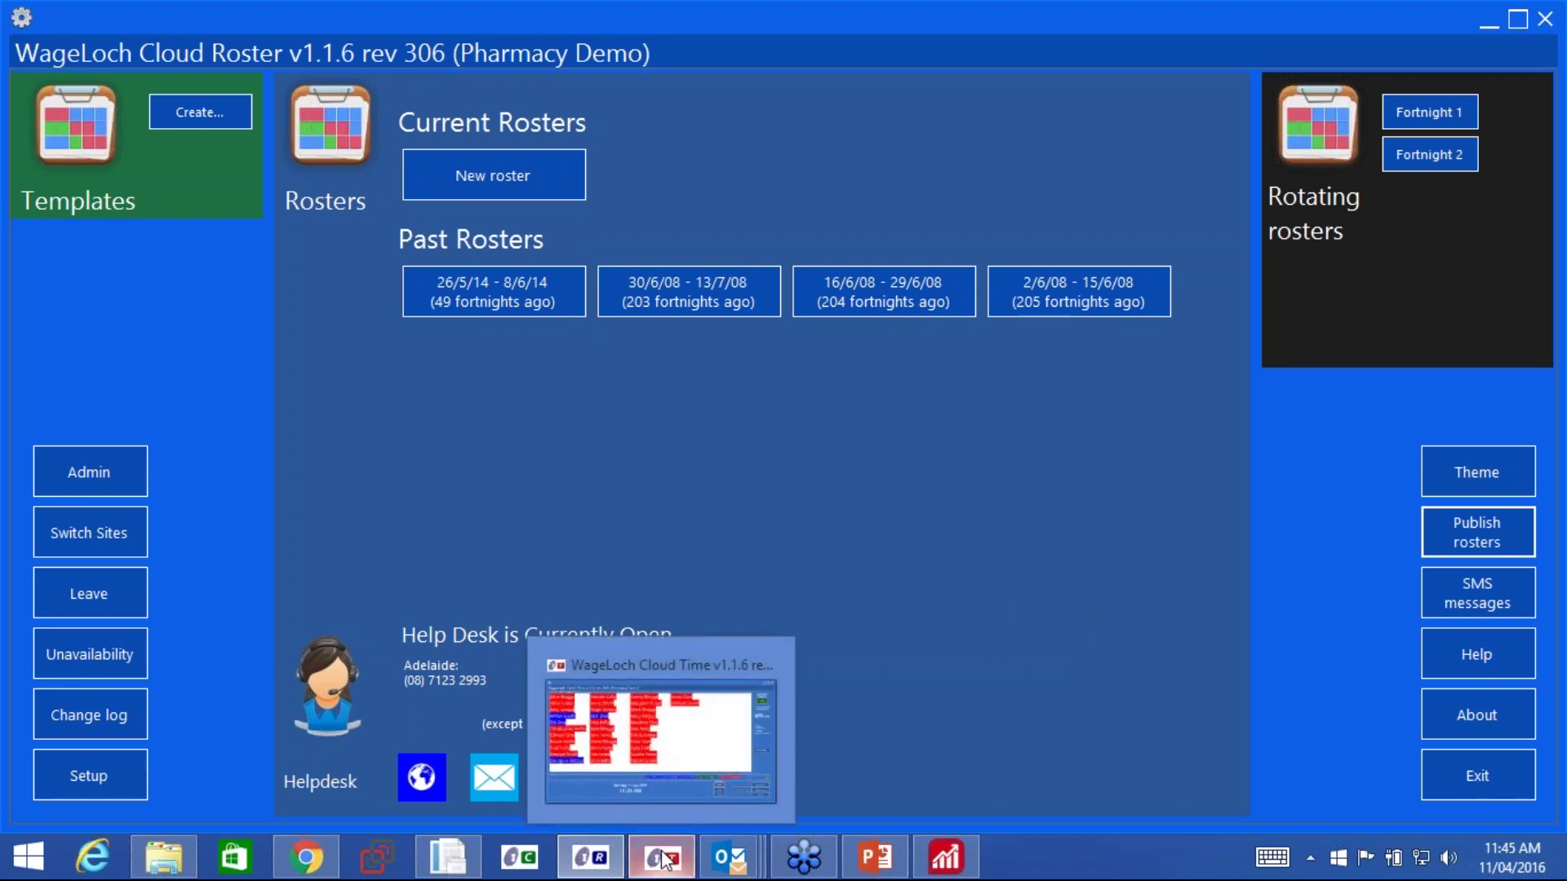
left_click(665, 858)
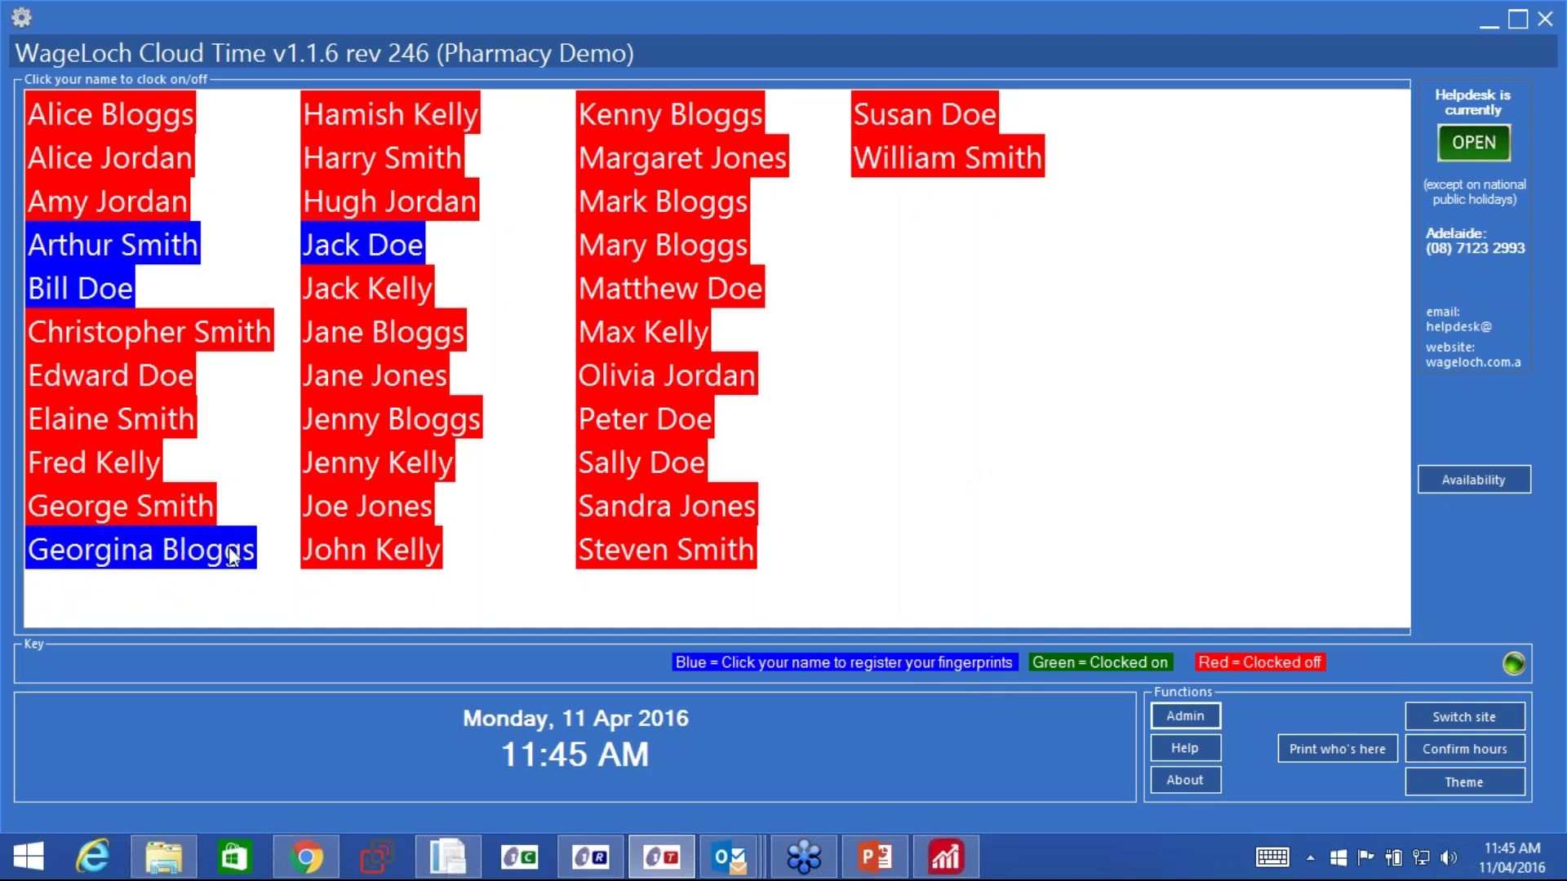
left_click(206, 560)
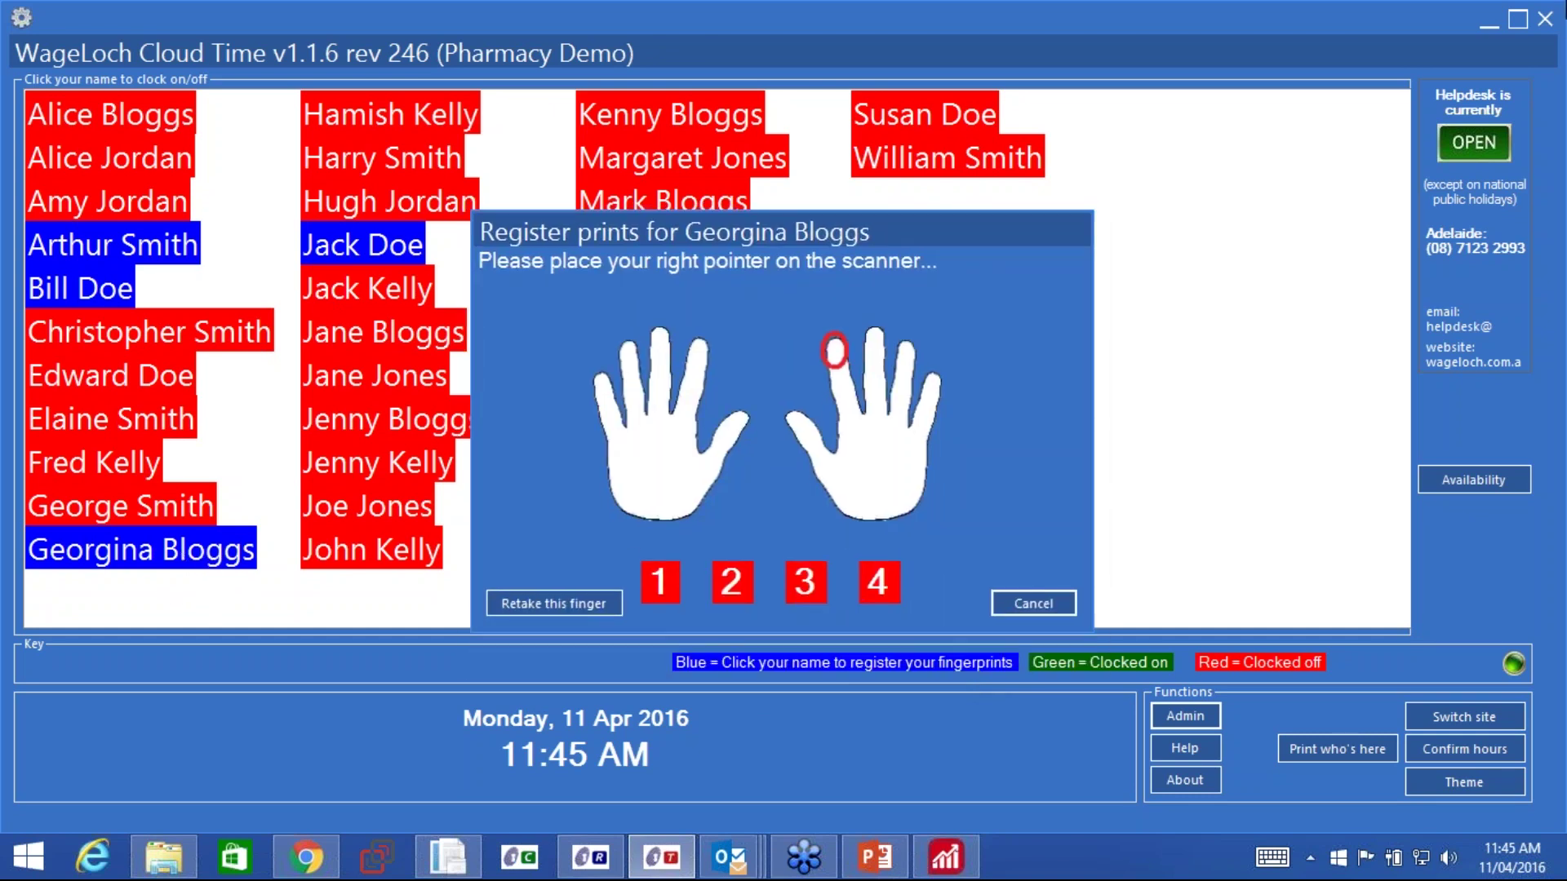
Clock on the sixth and ninth employees in the first name column, and clock the sixth one off again.
mouse_move(1565, 434)
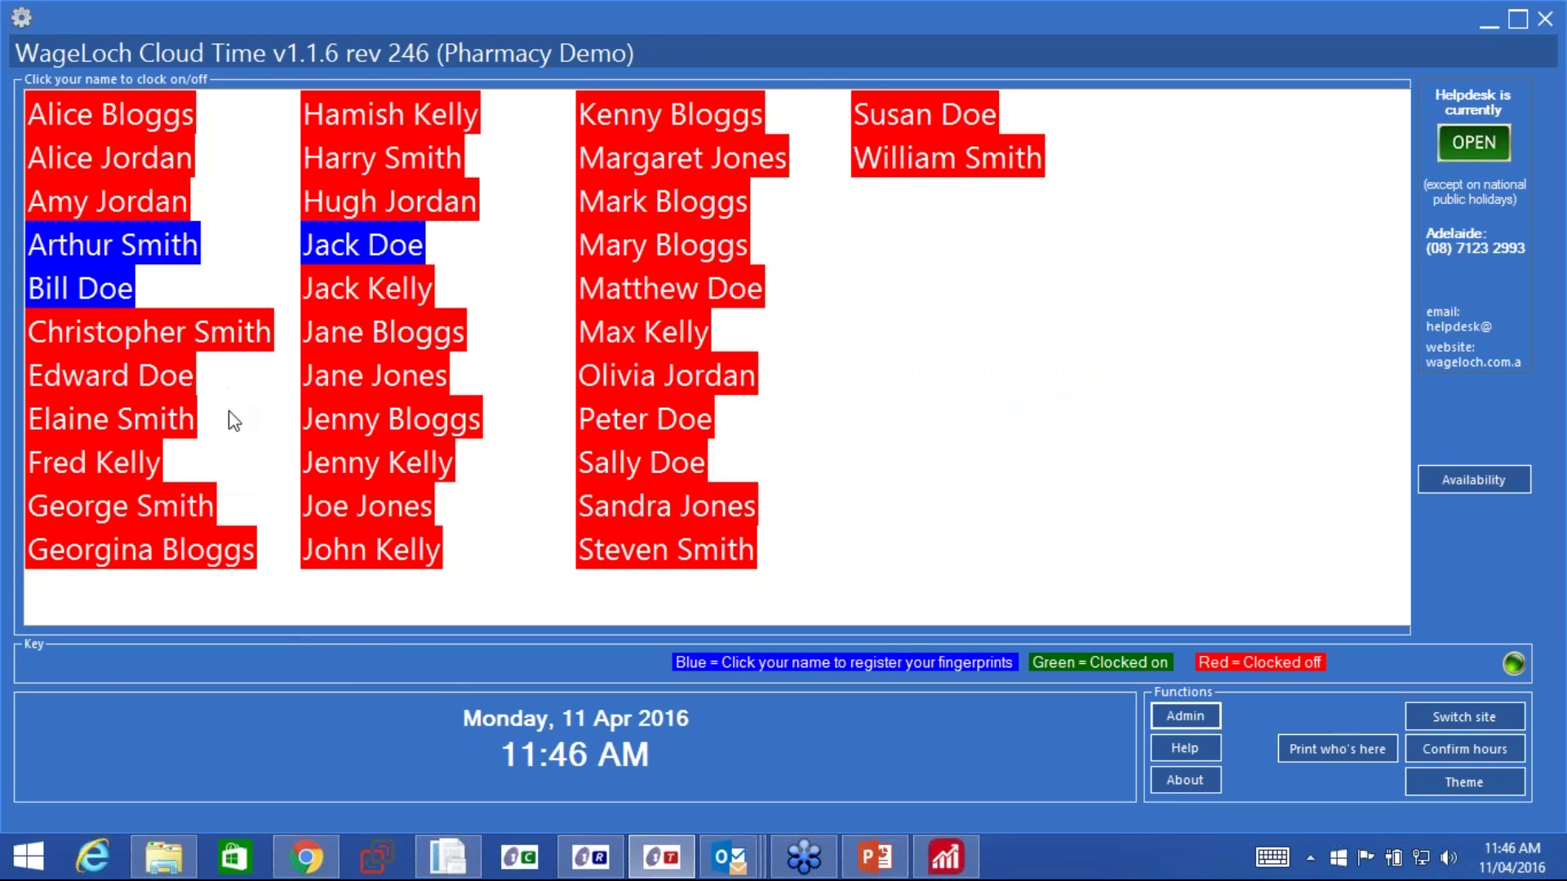
left_click(237, 340)
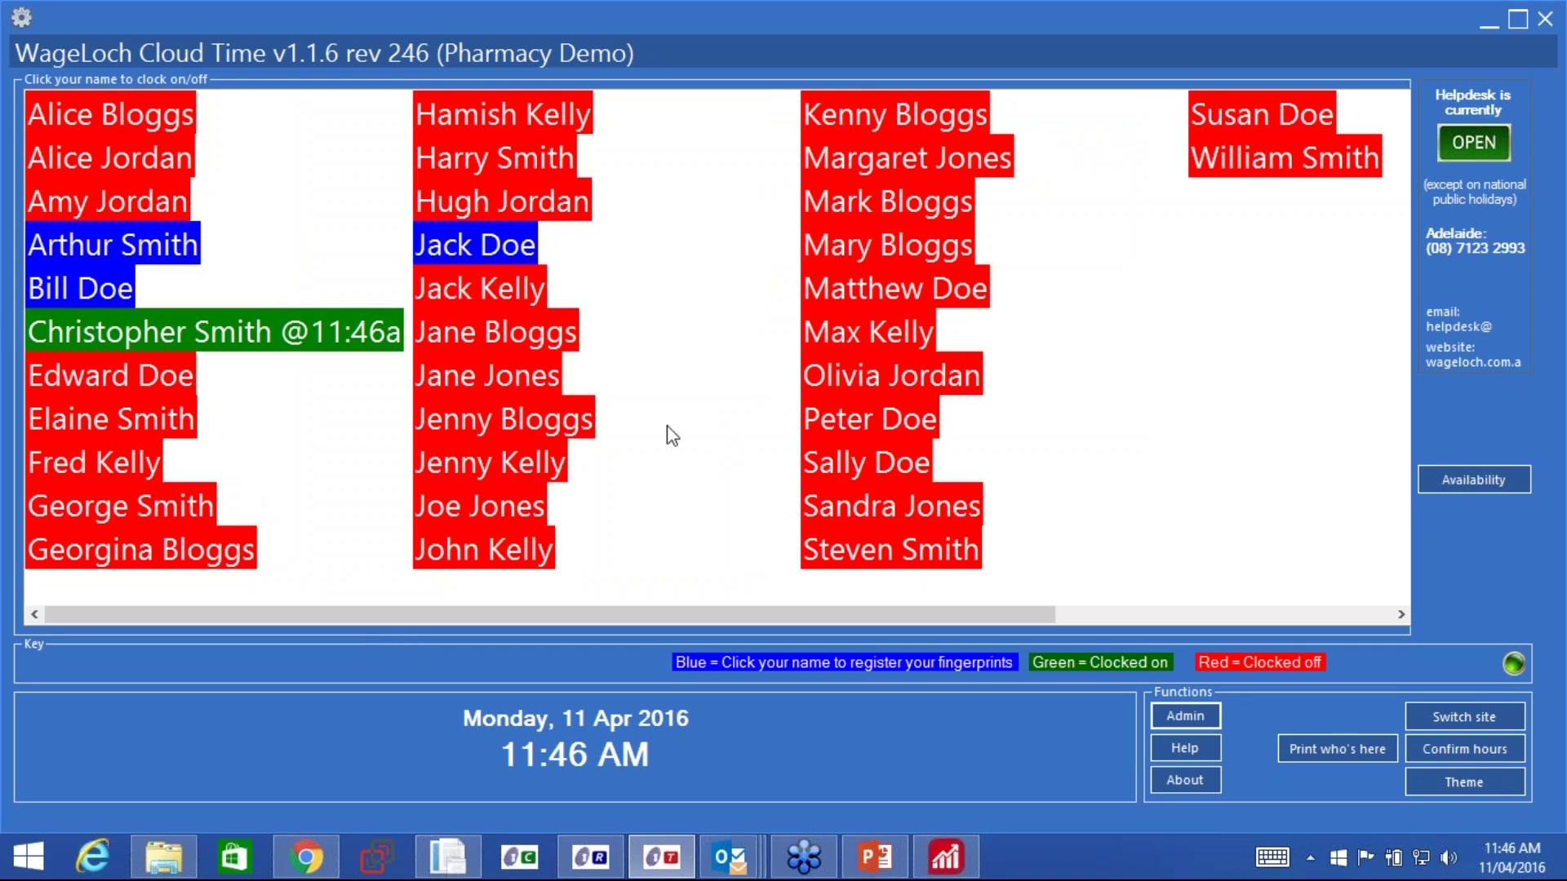
left_click(110, 470)
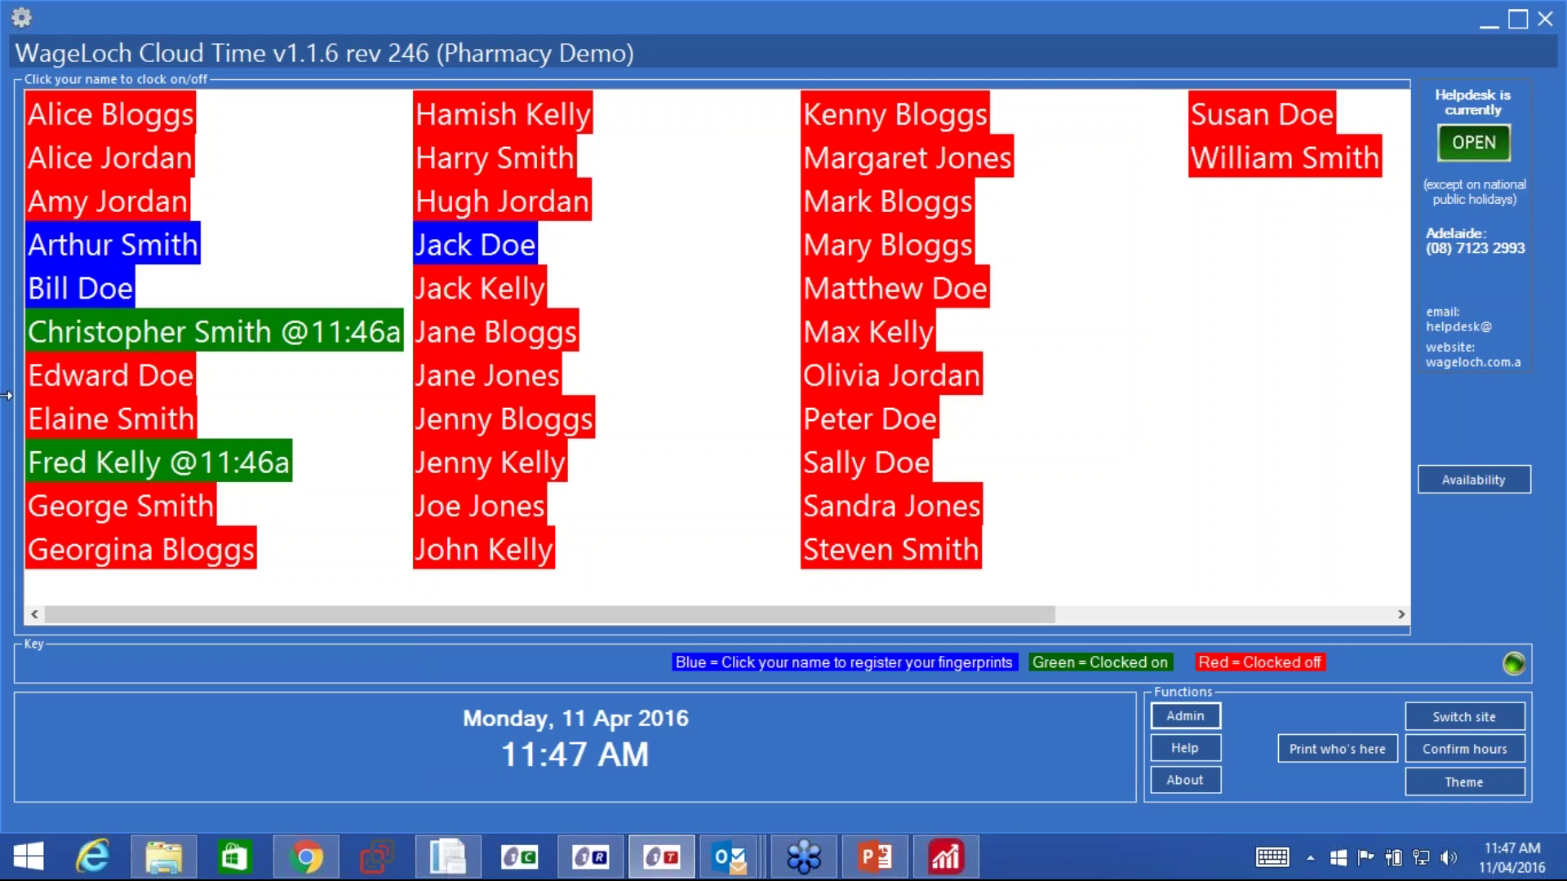
left_click(273, 326)
Log in to confirm hours with the account password and open the outstanding end of day for Wed. 4/6.
left_click(1458, 746)
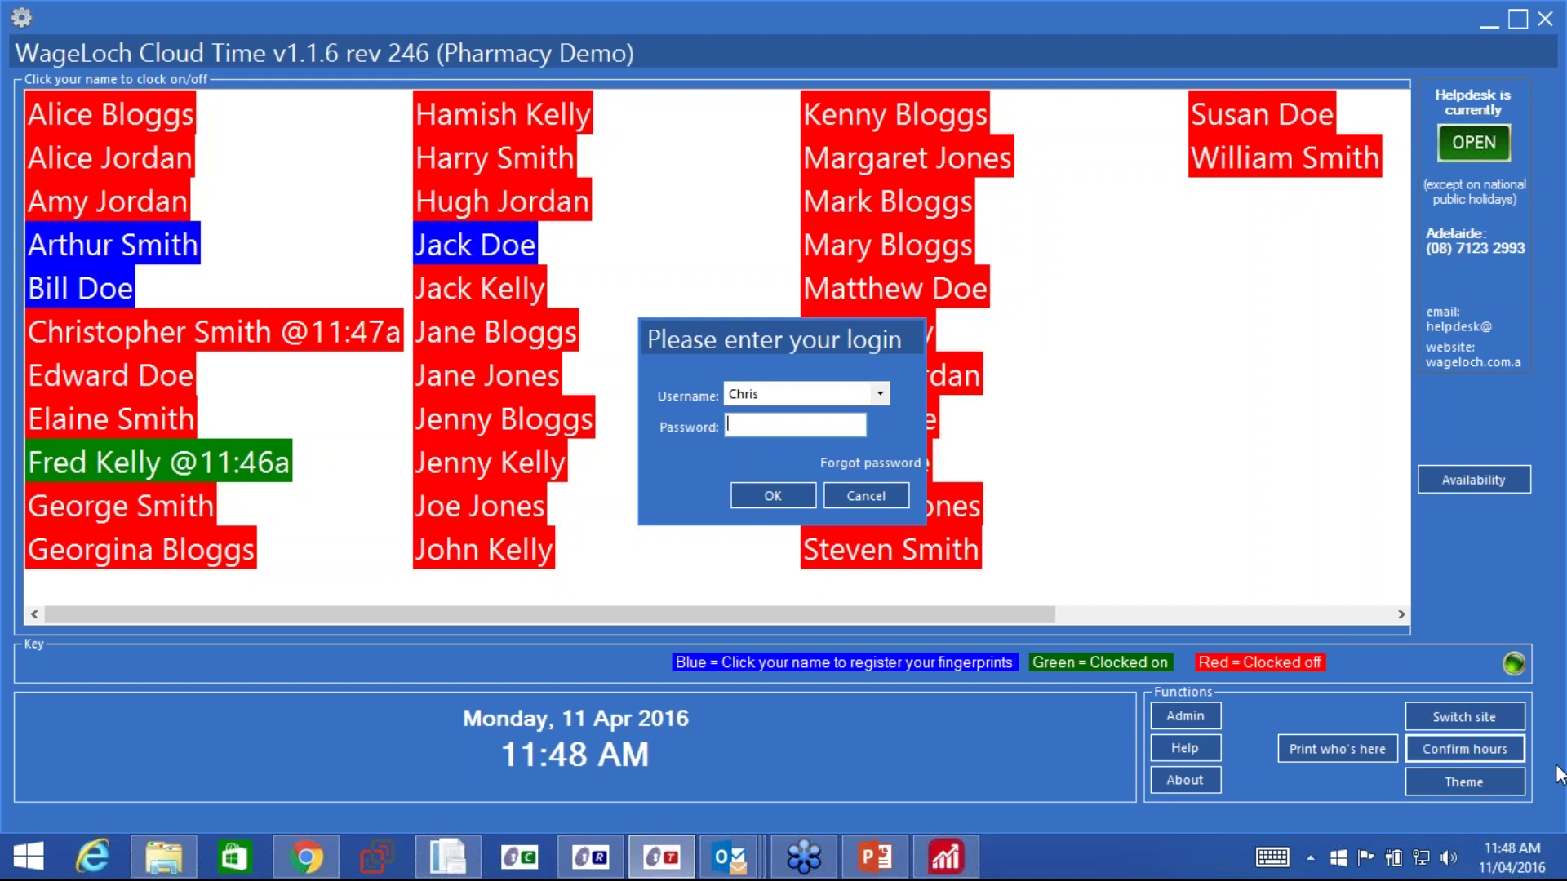
type("*********")
left_click(746, 489)
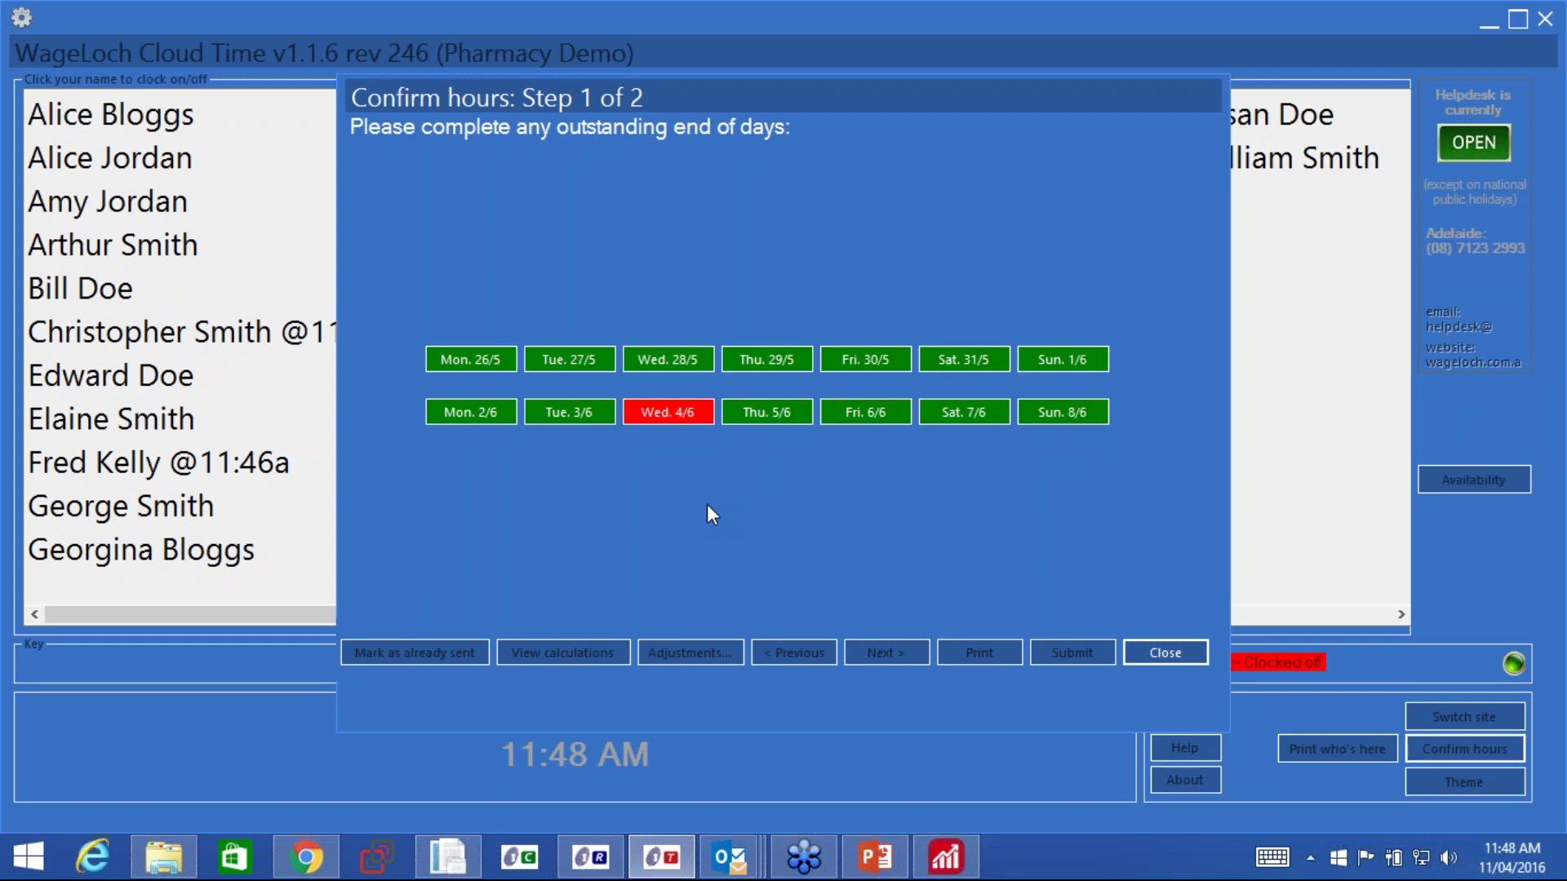
left_click(648, 415)
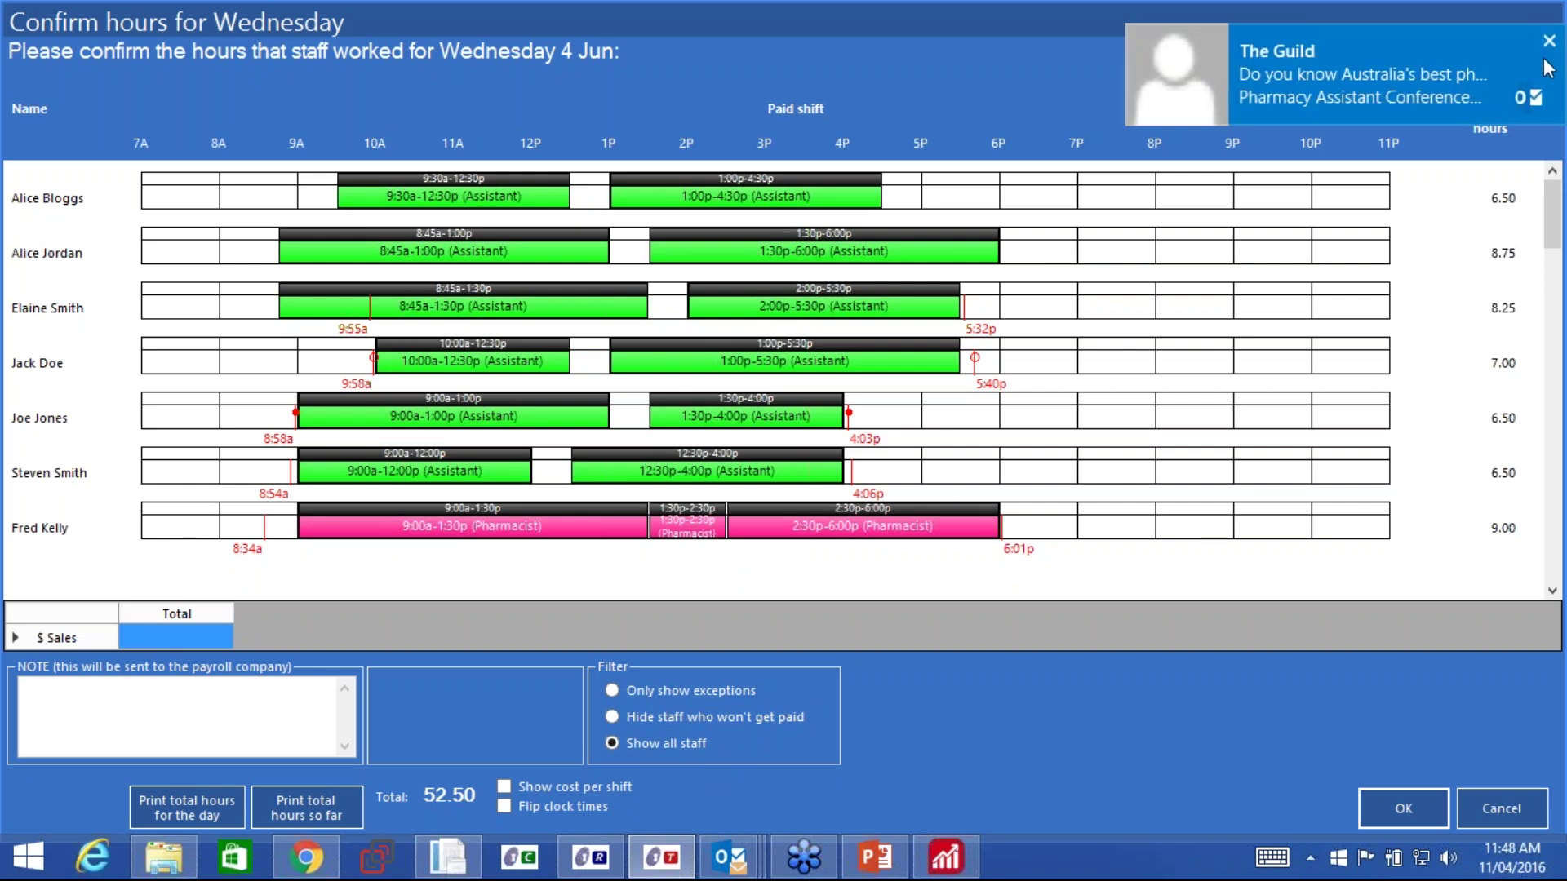
Try hiding staff who won't get paid, filter Wednesday's list to only show exceptions, and dismiss the email notification.
left_click(611, 716)
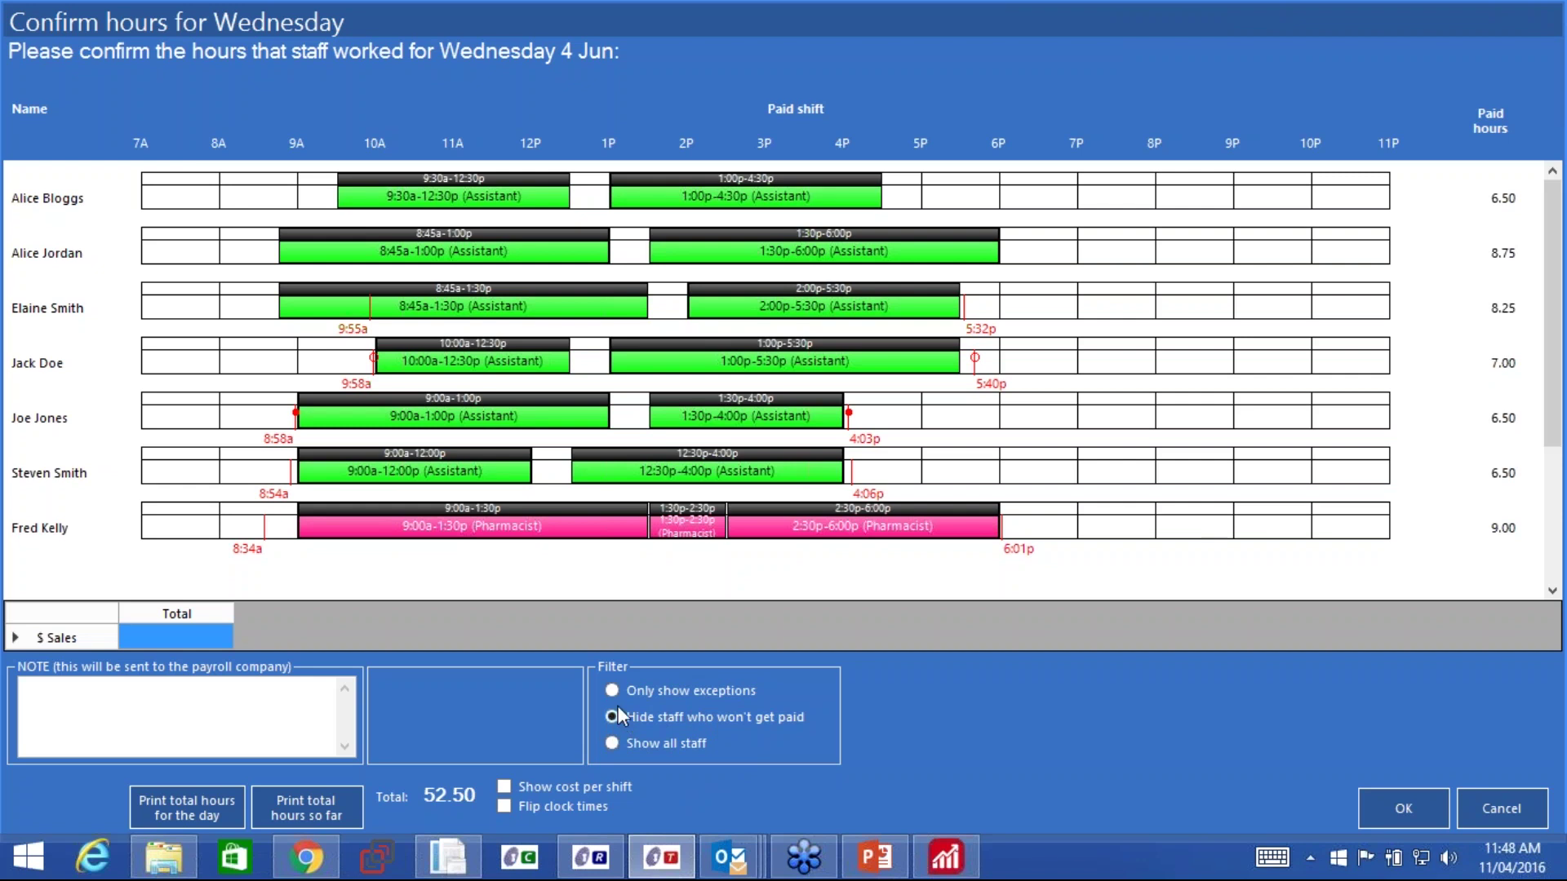
left_click(612, 691)
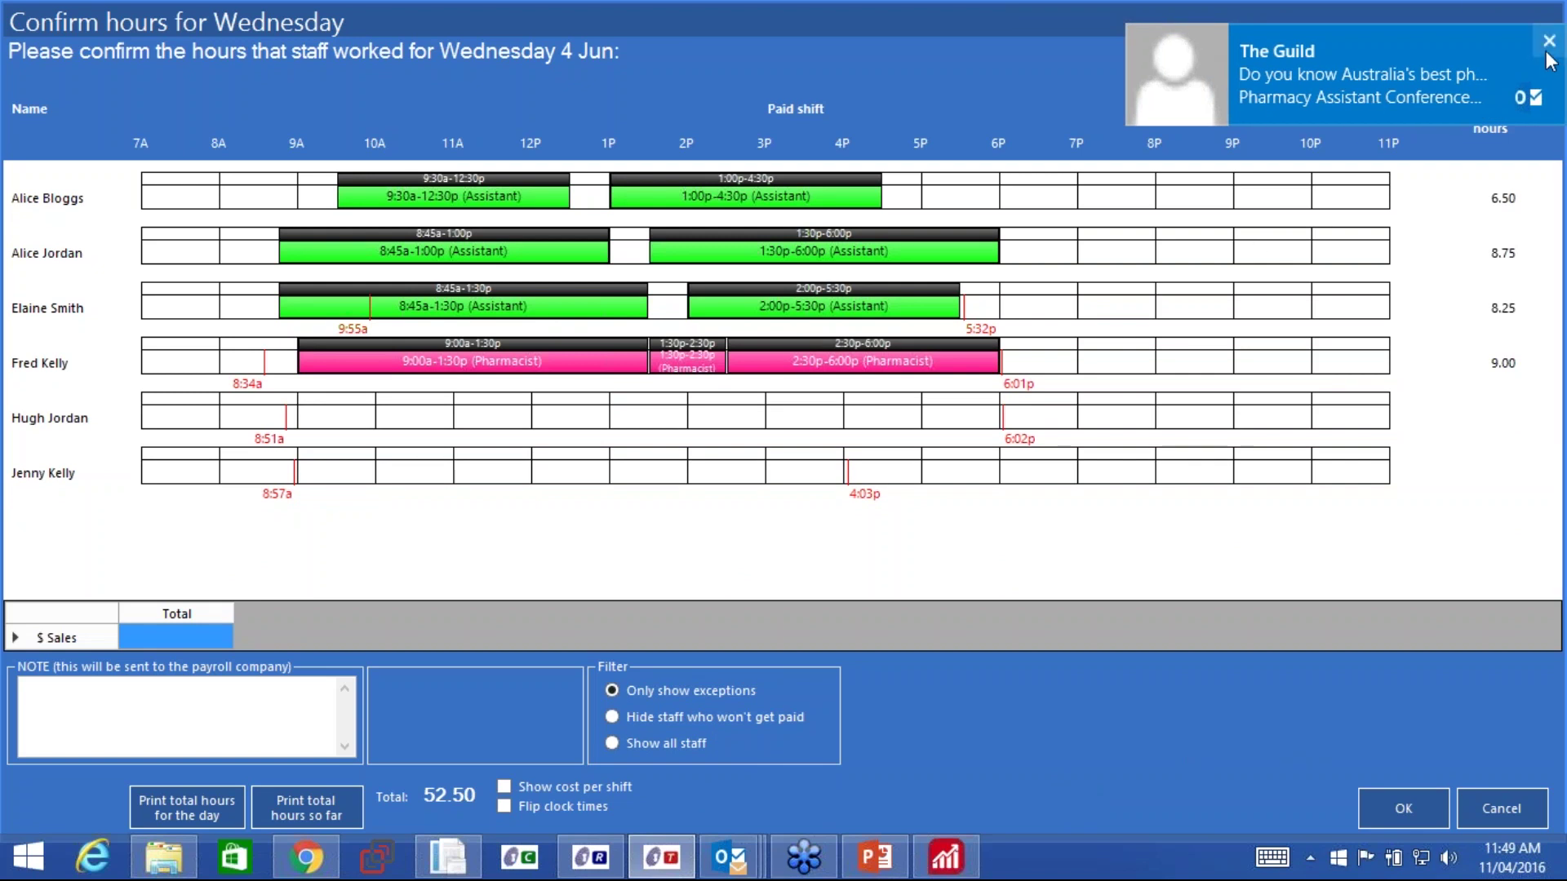
left_click(1550, 40)
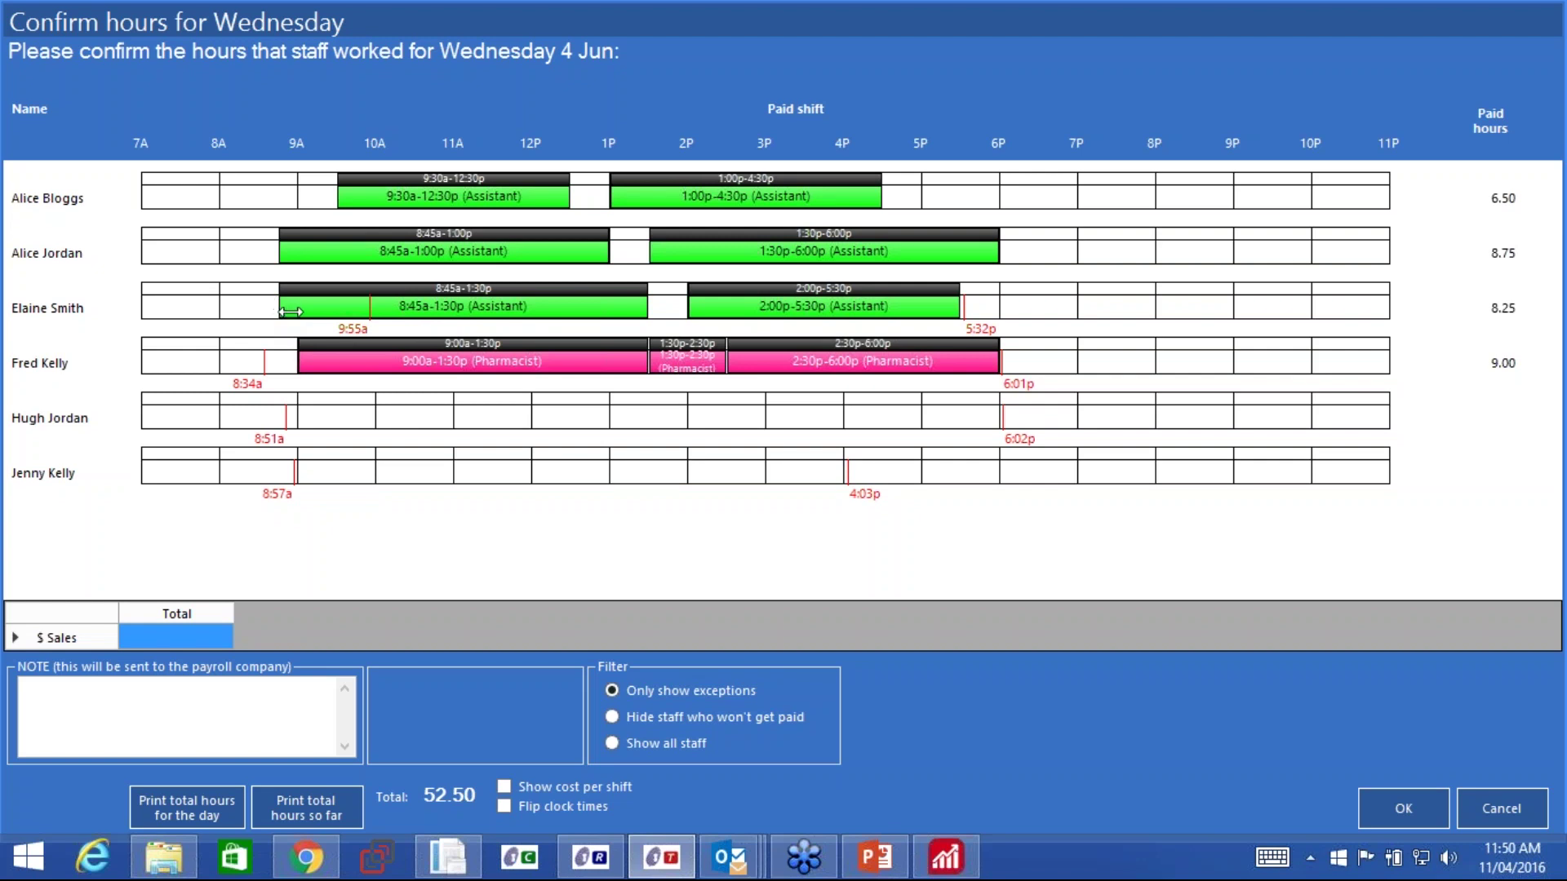
Set the third employee's morning start to 10:00a, and try an 8:30a start for the pharmacist before restoring 9:00a.
left_click_drag(285, 313, 377, 313)
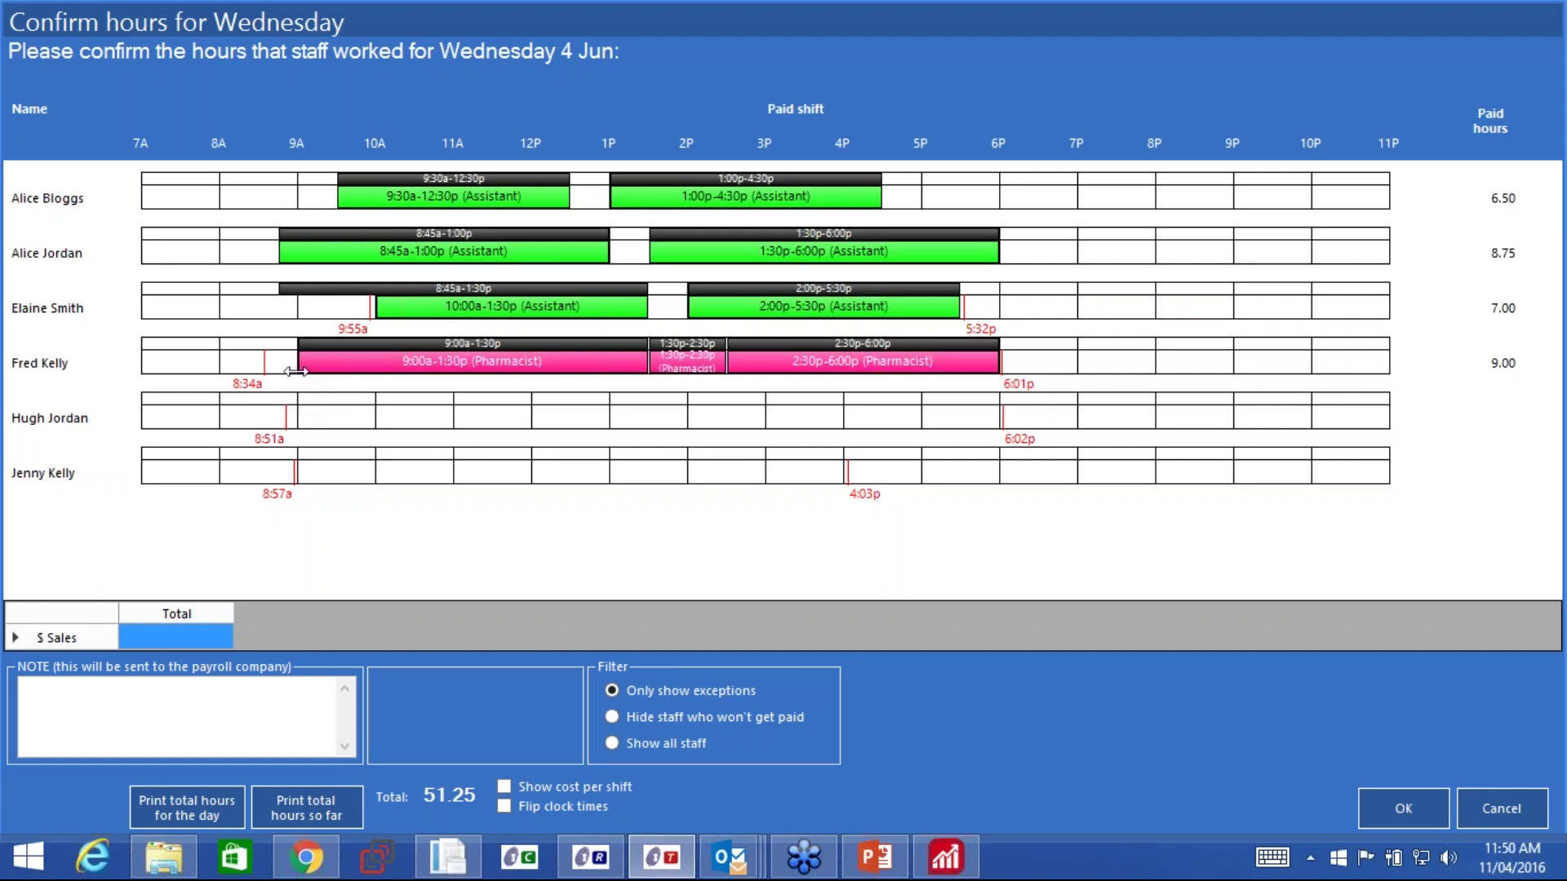
left_click_drag(299, 365, 272, 361)
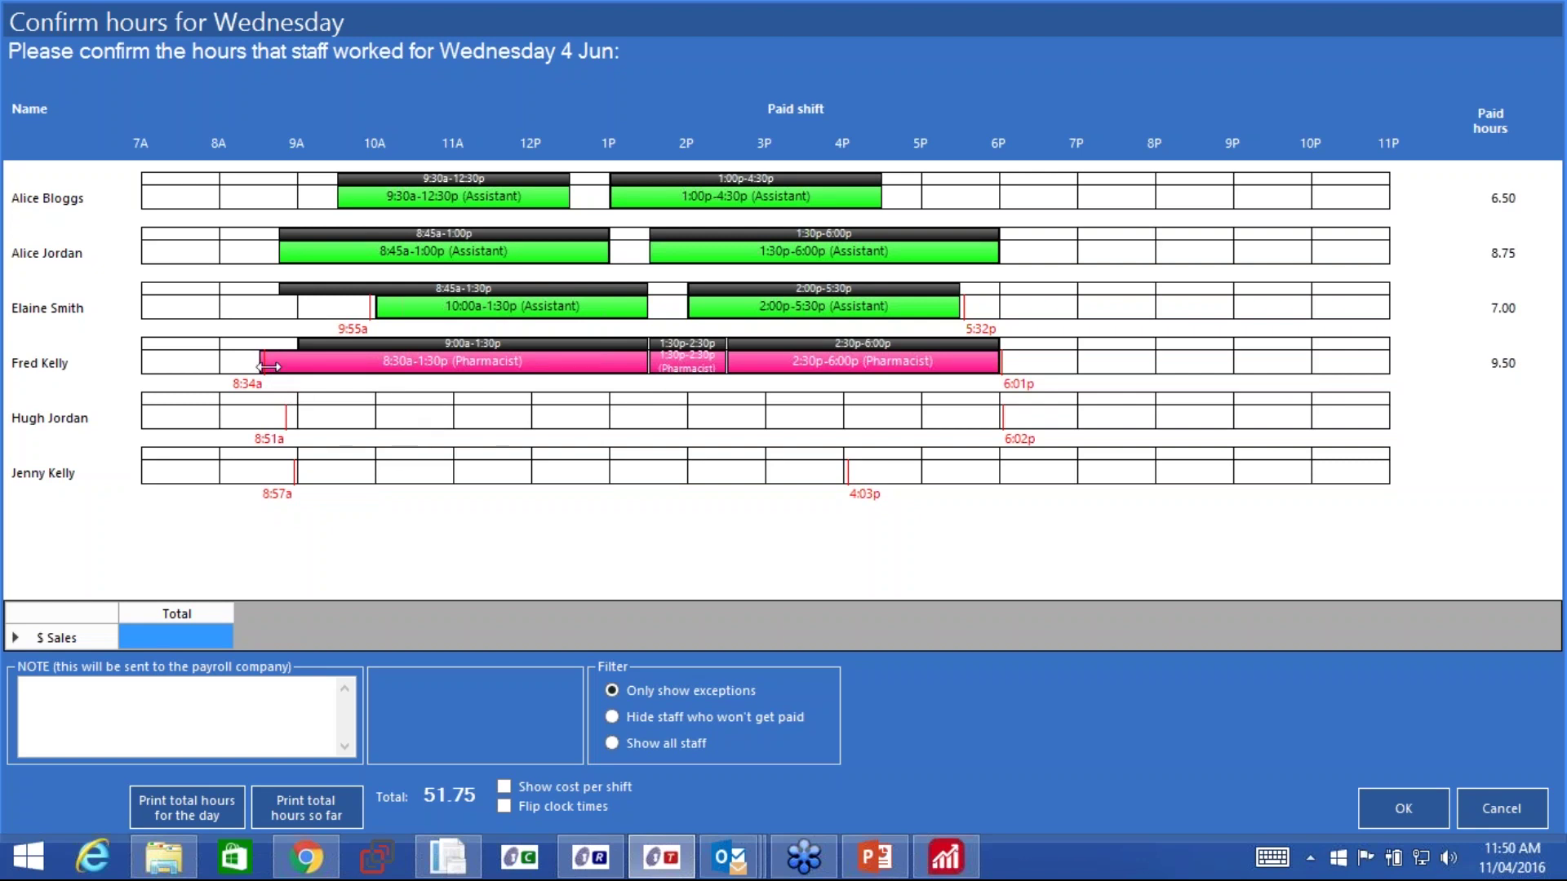
left_click_drag(263, 365, 300, 369)
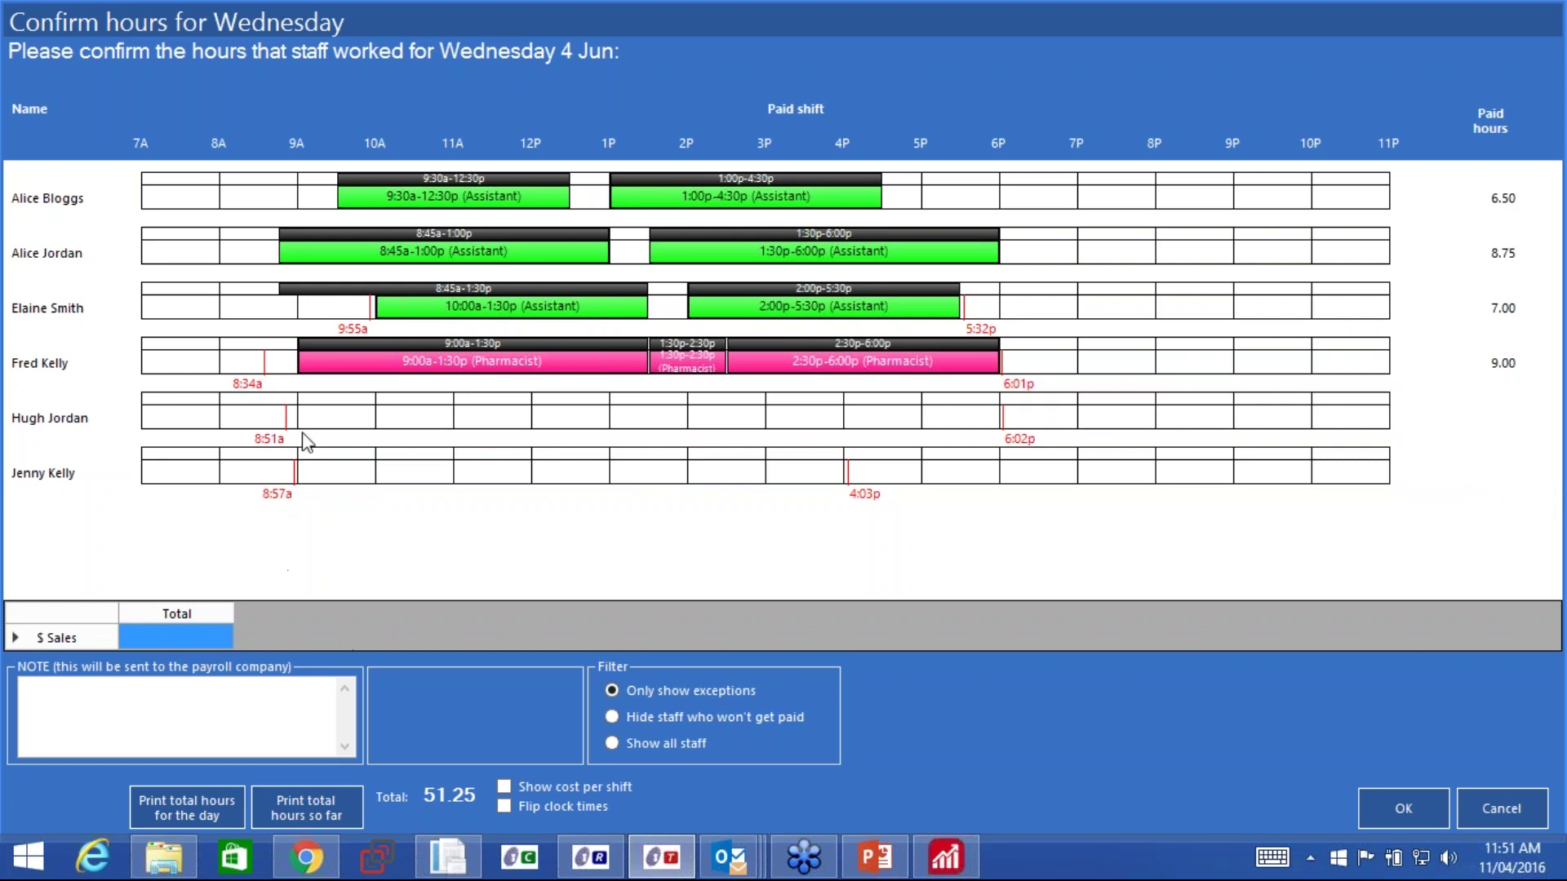
Add Assistant shifts 9:00a-2:00p and 2:30p-6:00p for the fifth employee, and 9:00a-2:00p and 2:15p-4:00p for the sixth.
left_click_drag(301, 427, 998, 420)
left_click_drag(315, 473, 687, 483)
left_click_drag(710, 475, 840, 477)
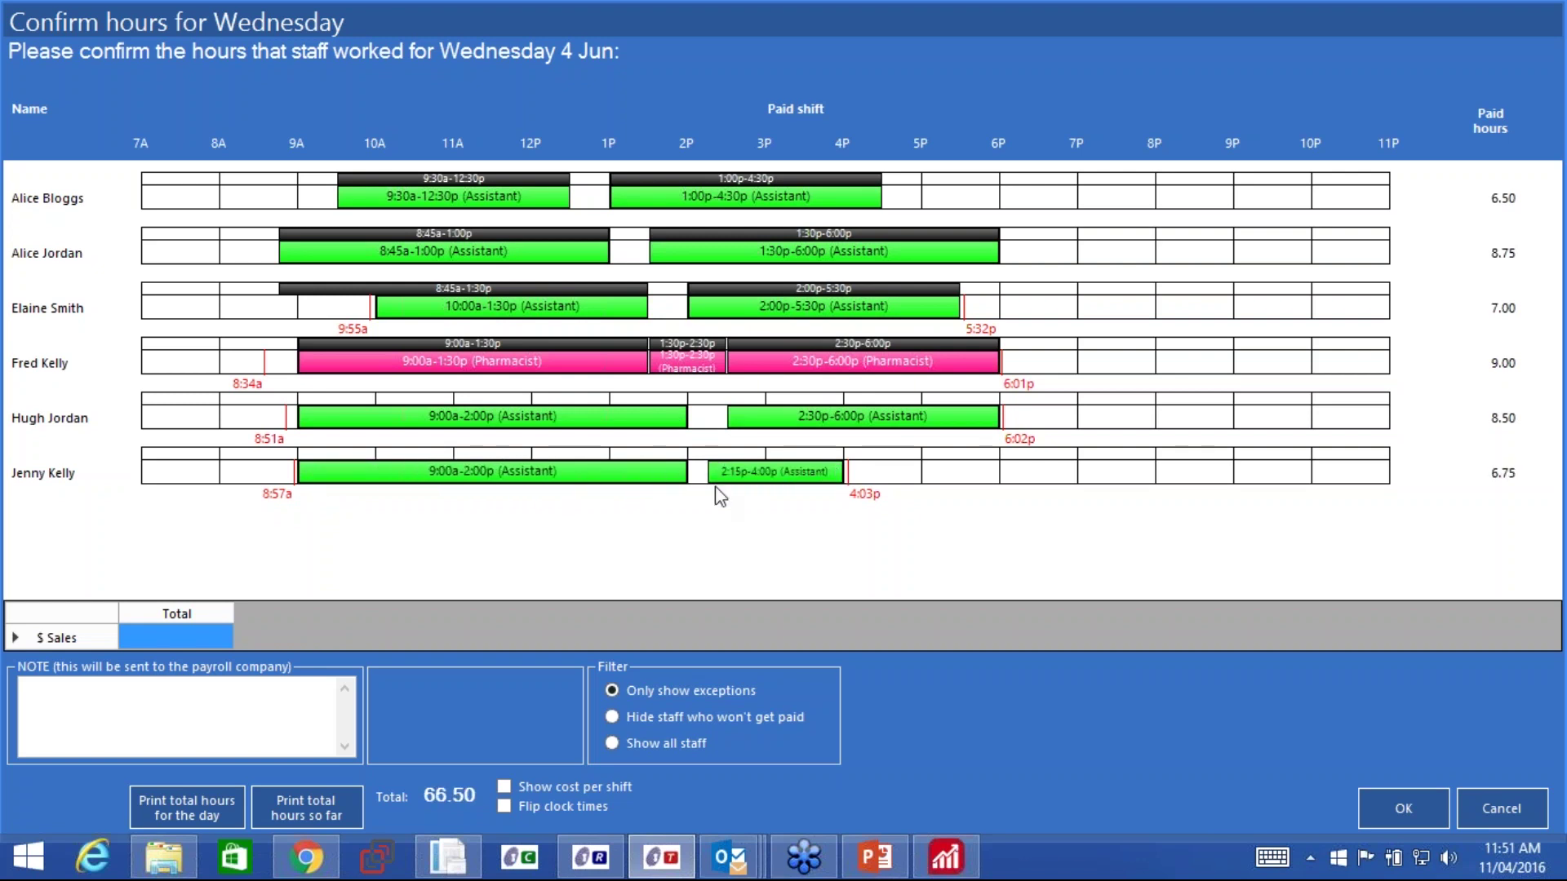
Start the last employee's afternoon shift at 2:00p and try to insert a 30-minute unpaid break at 2:45 PM.
left_click_drag(712, 477, 692, 478)
right_click(714, 482)
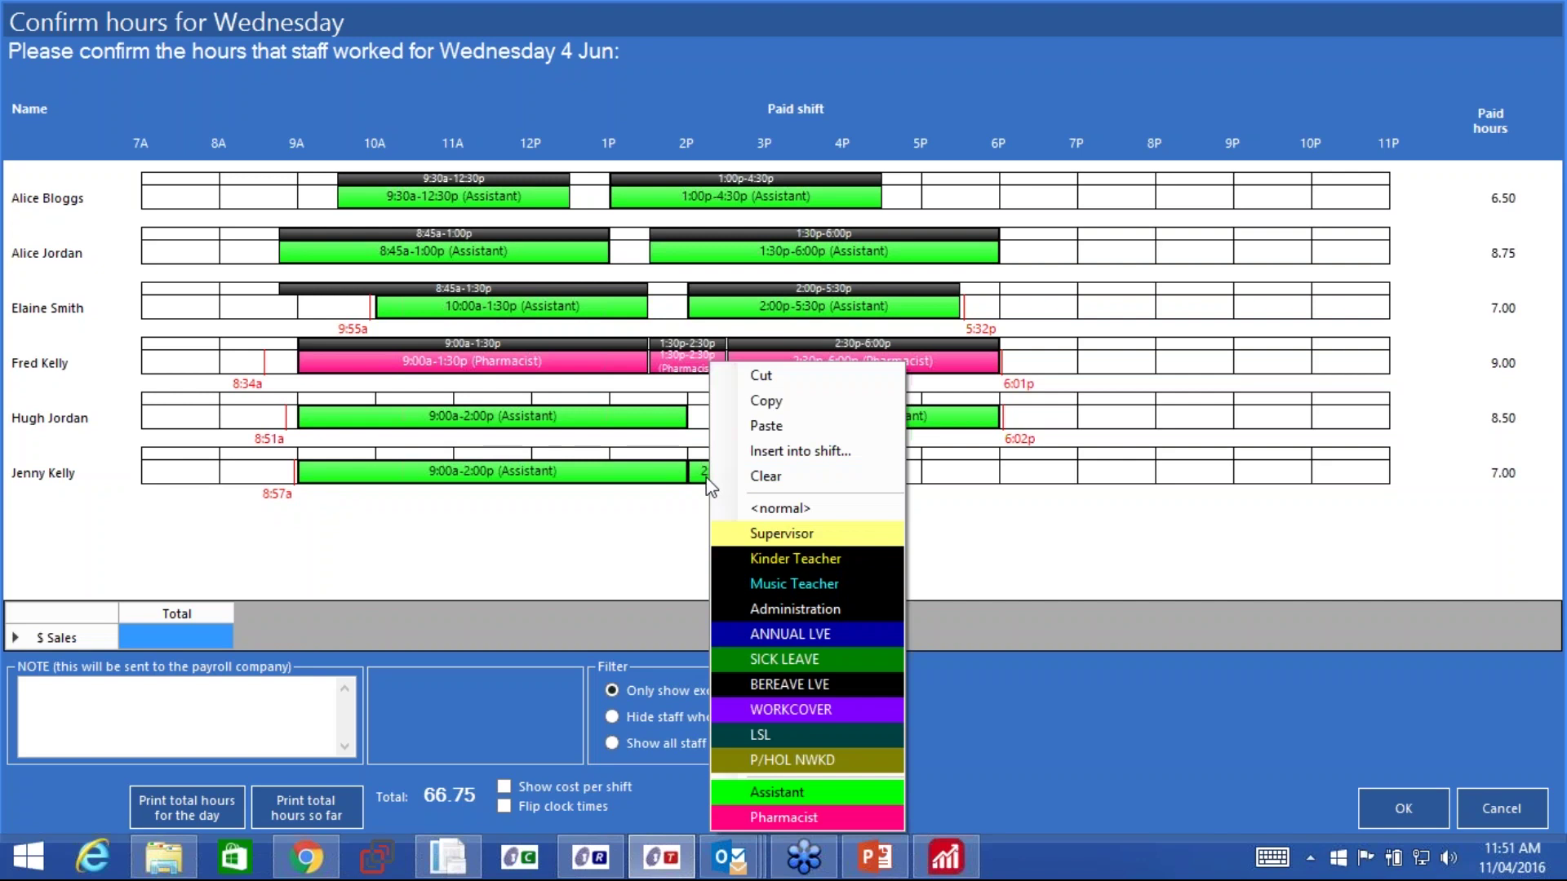
left_click(766, 451)
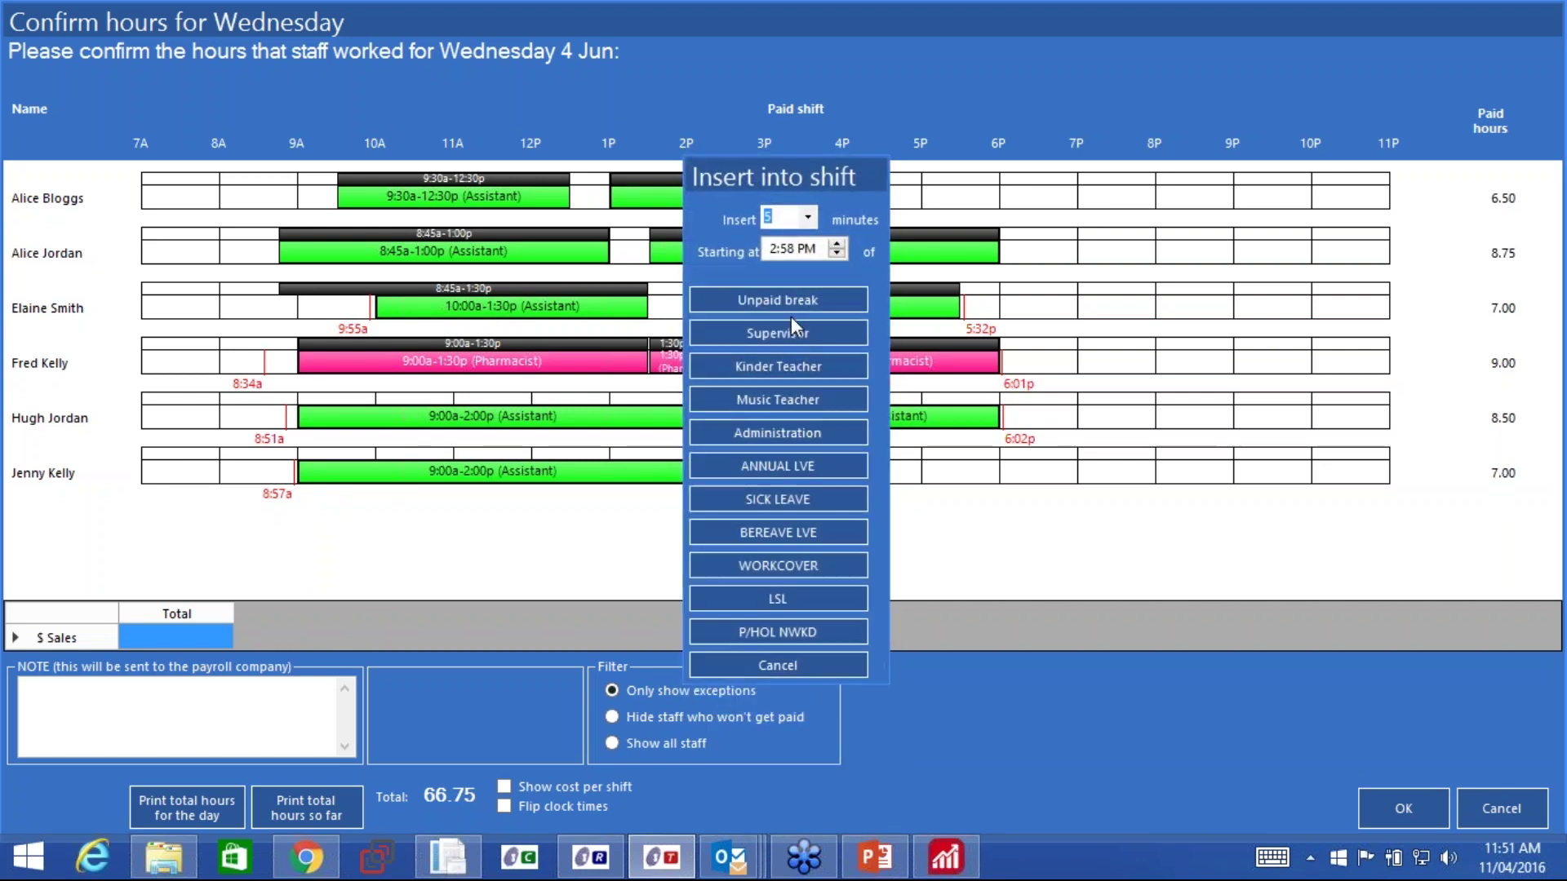
left_click(807, 217)
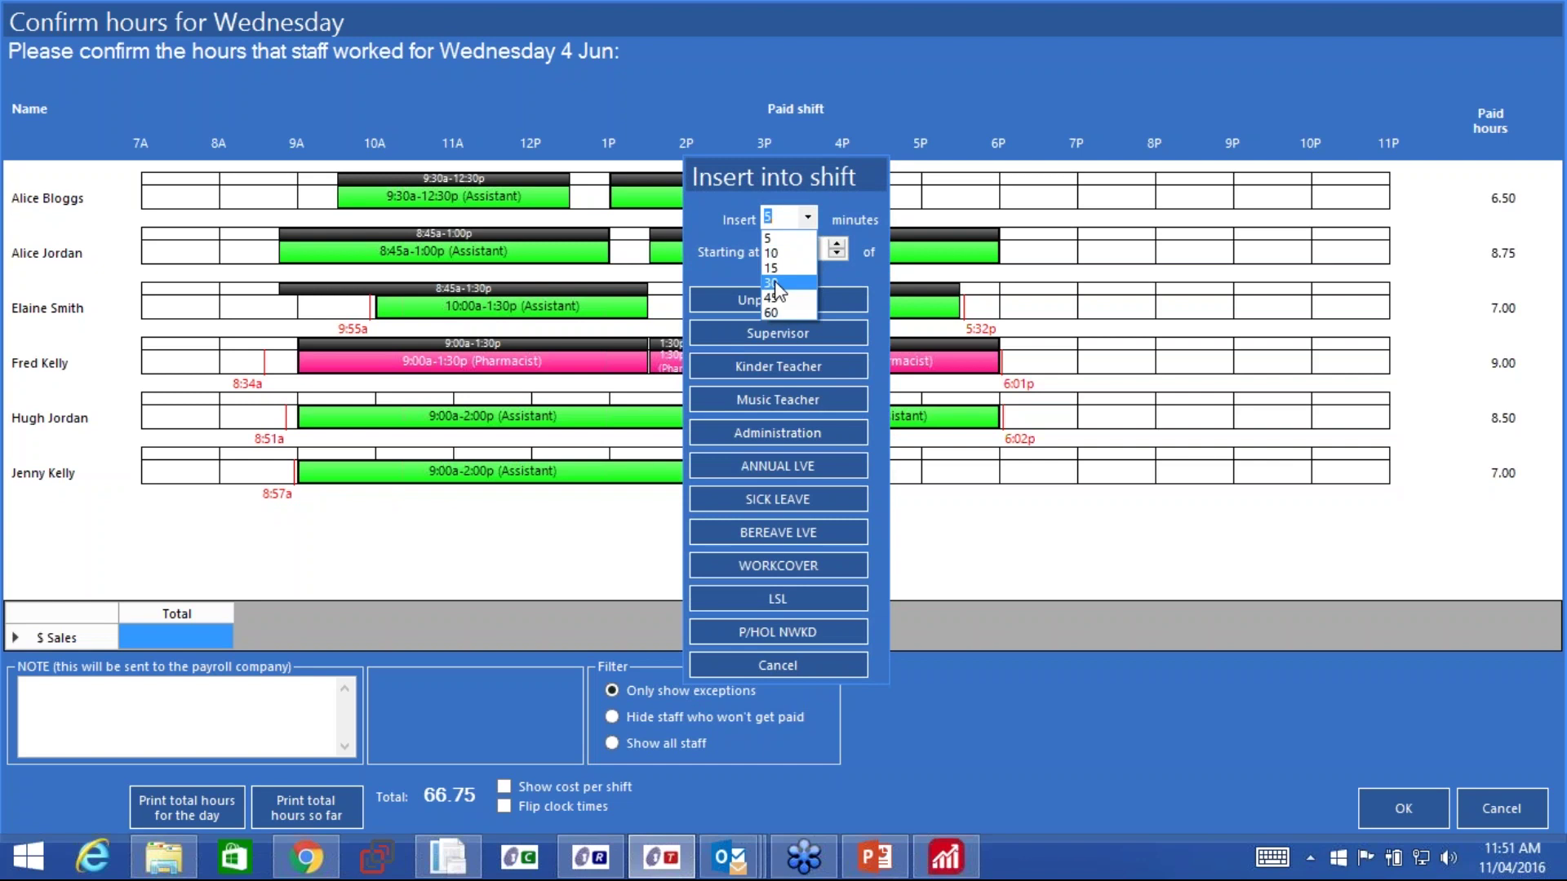
left_click(779, 283)
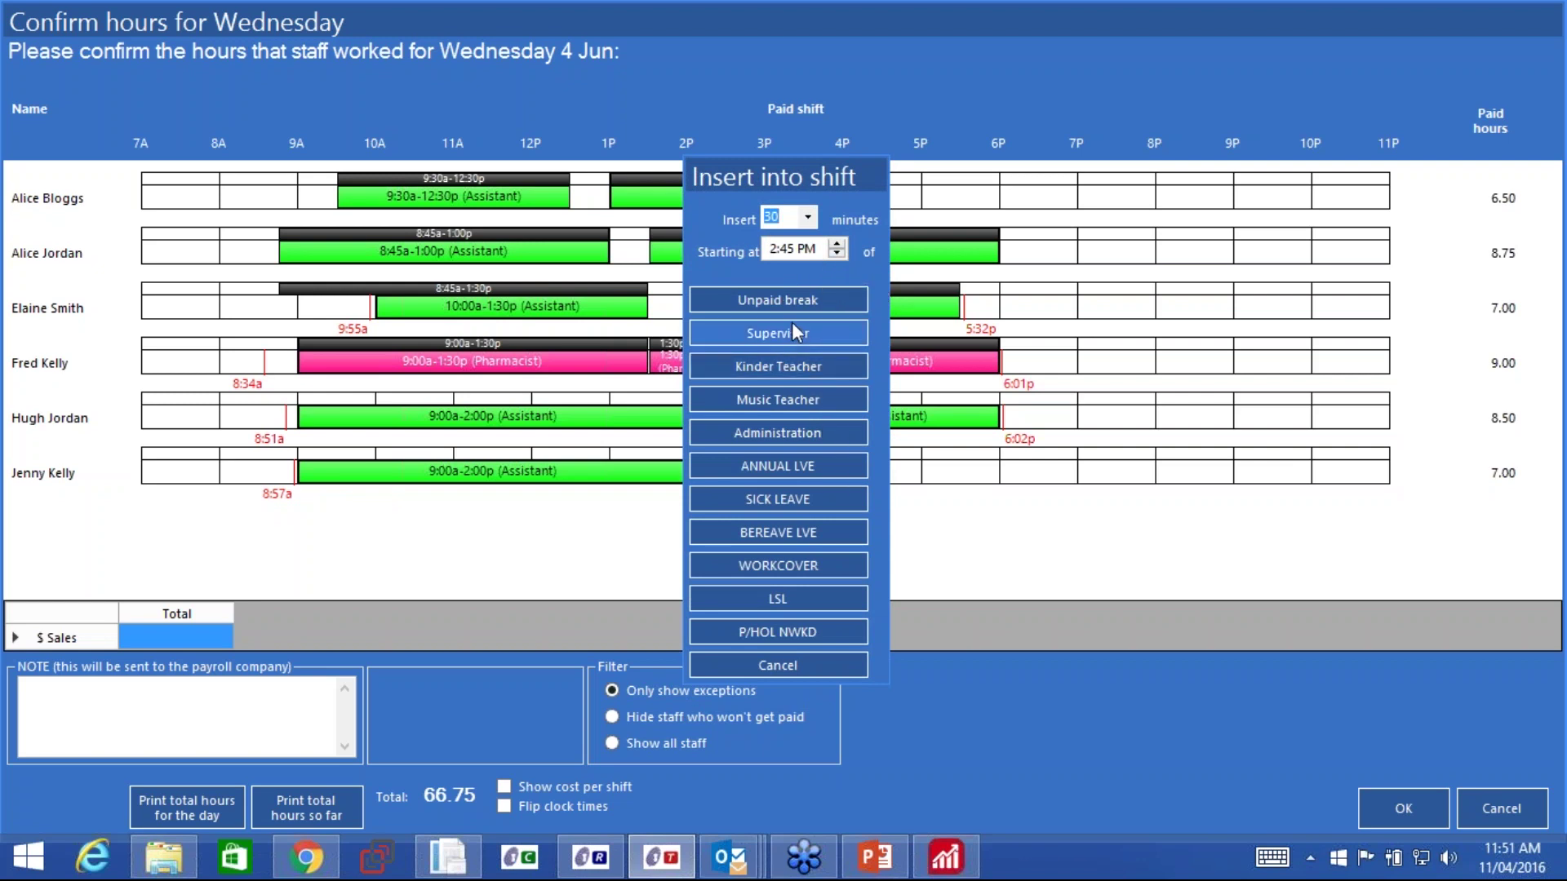
left_click(787, 300)
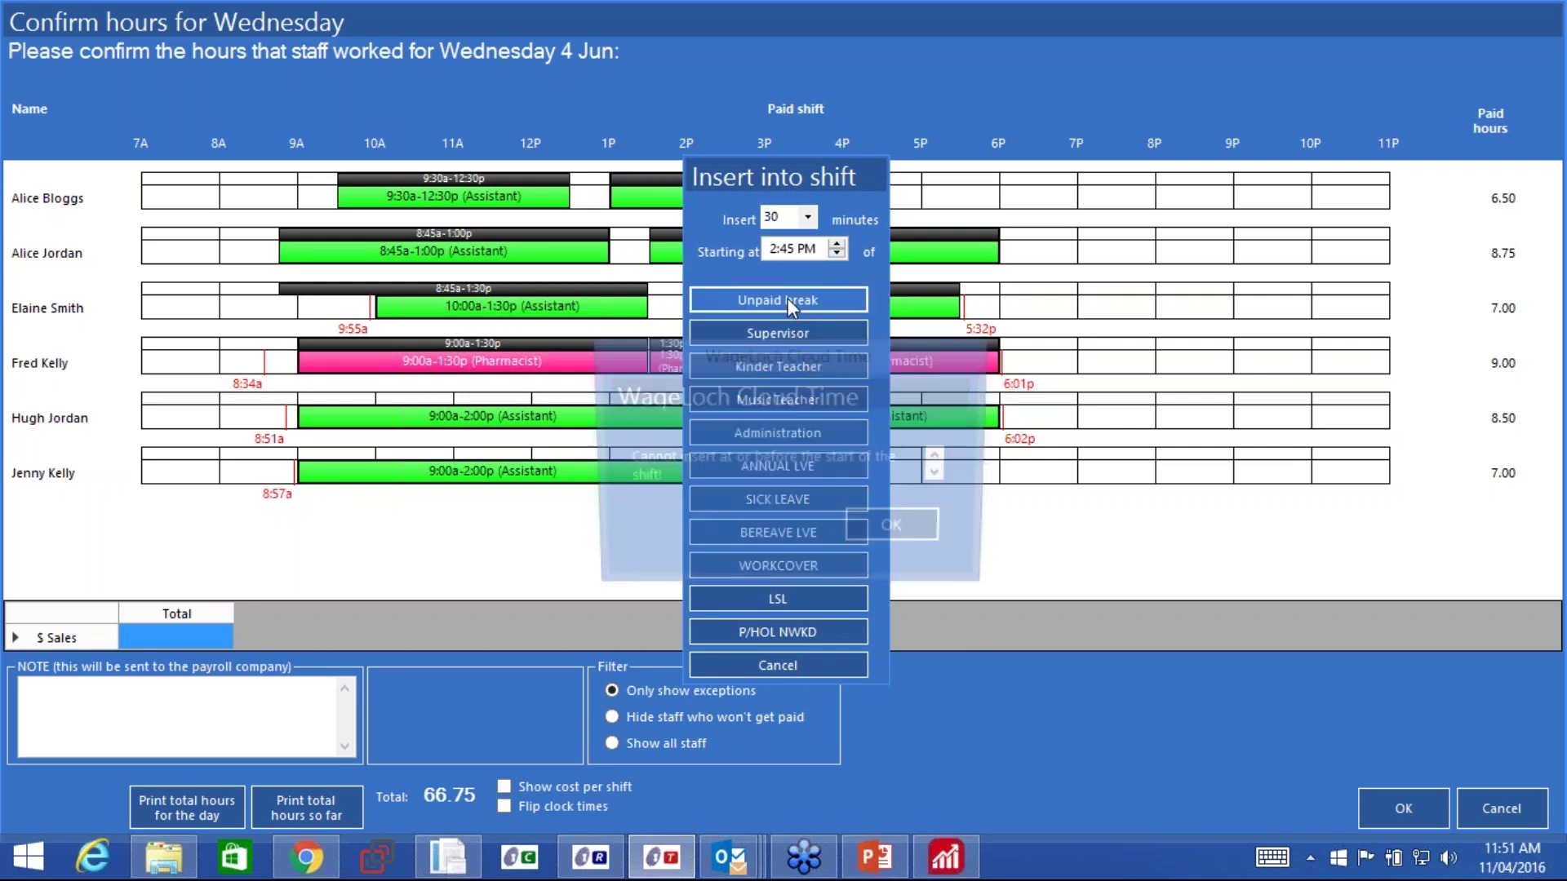
left_click(893, 500)
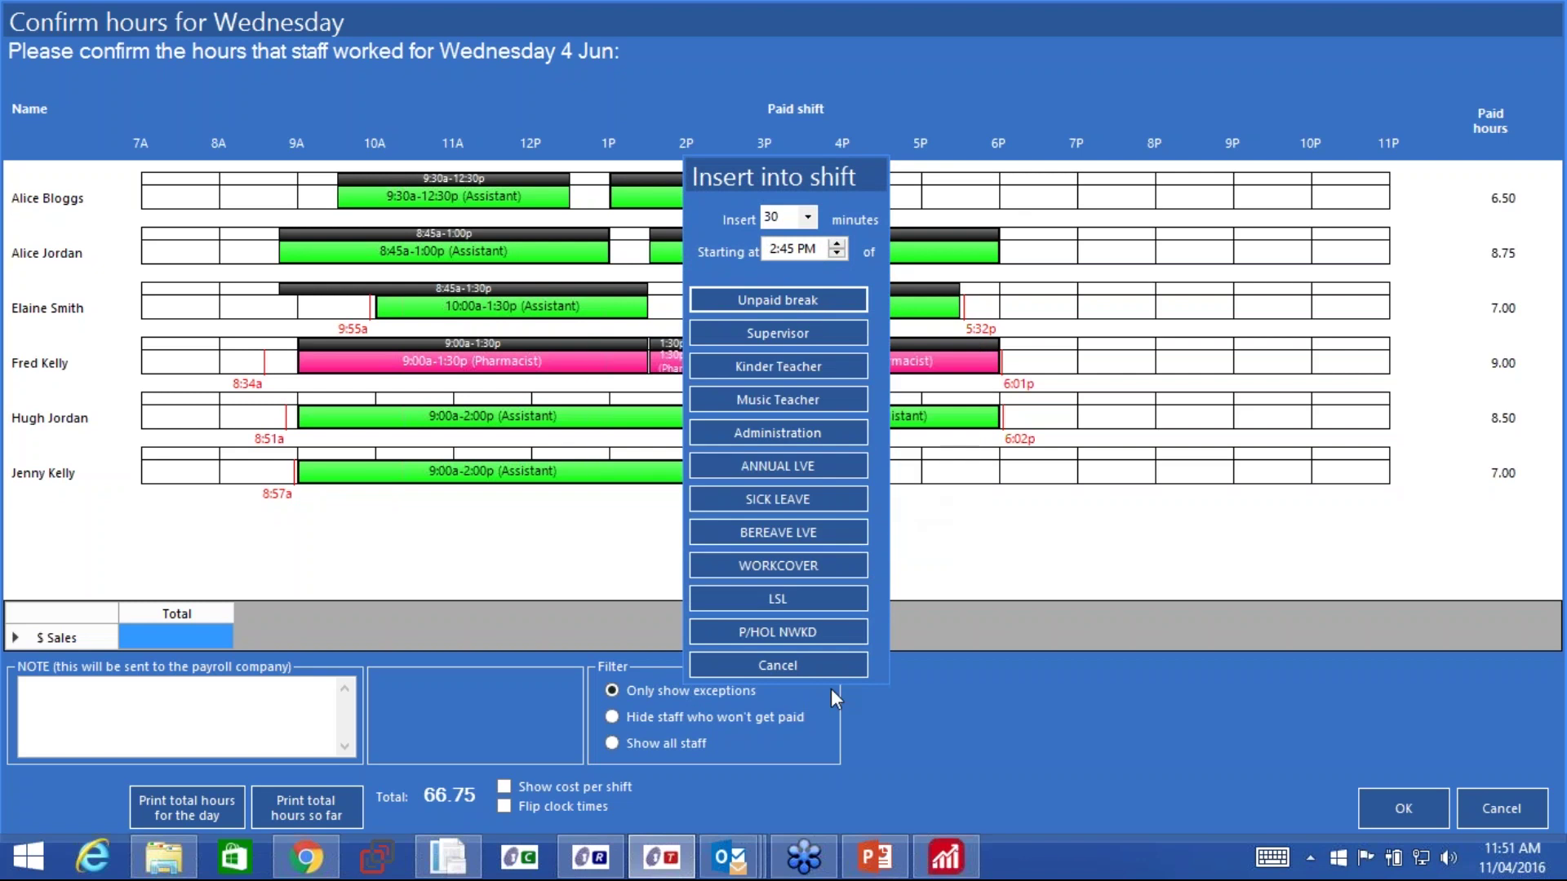
left_click(795, 667)
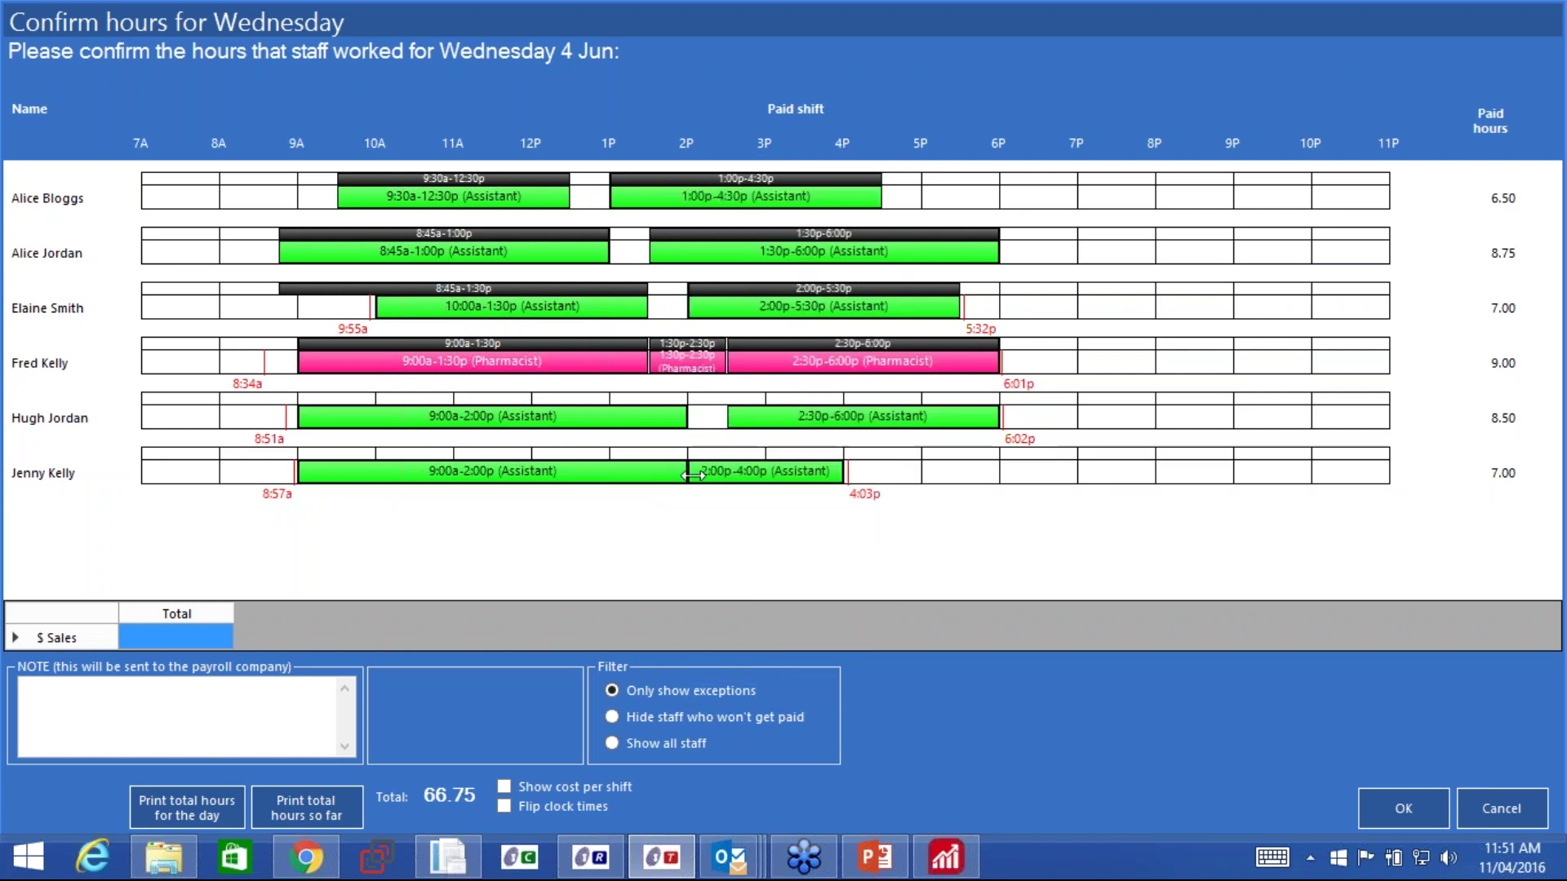
Clear the last employee's afternoon shift and replace it with an Assistant shift from 2:30p to 4:00p.
right_click(695, 474)
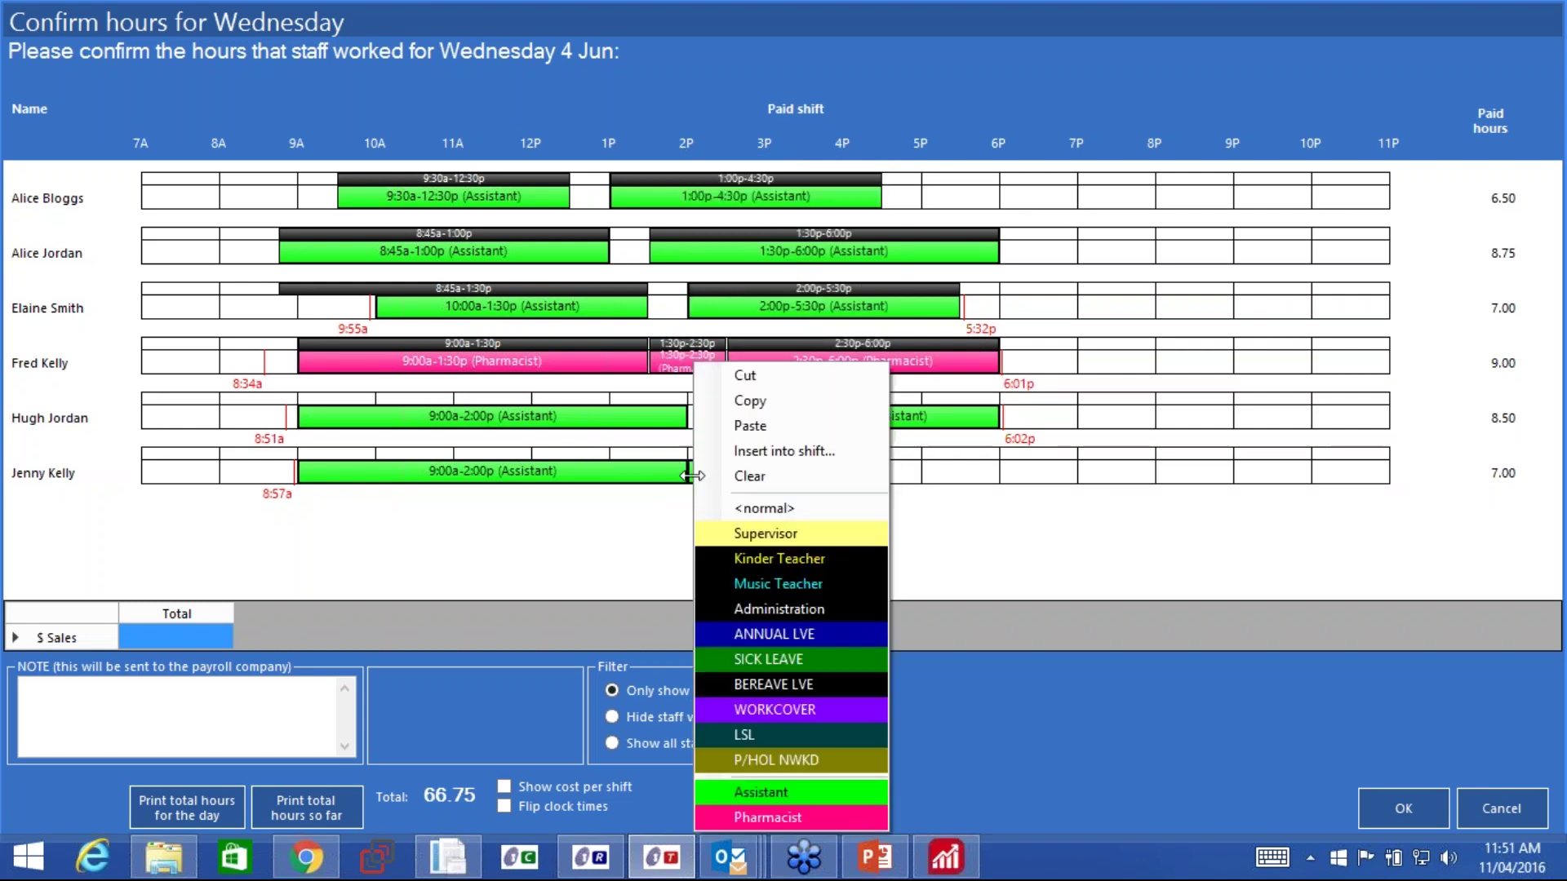
left_click(751, 478)
left_click_drag(729, 478, 843, 480)
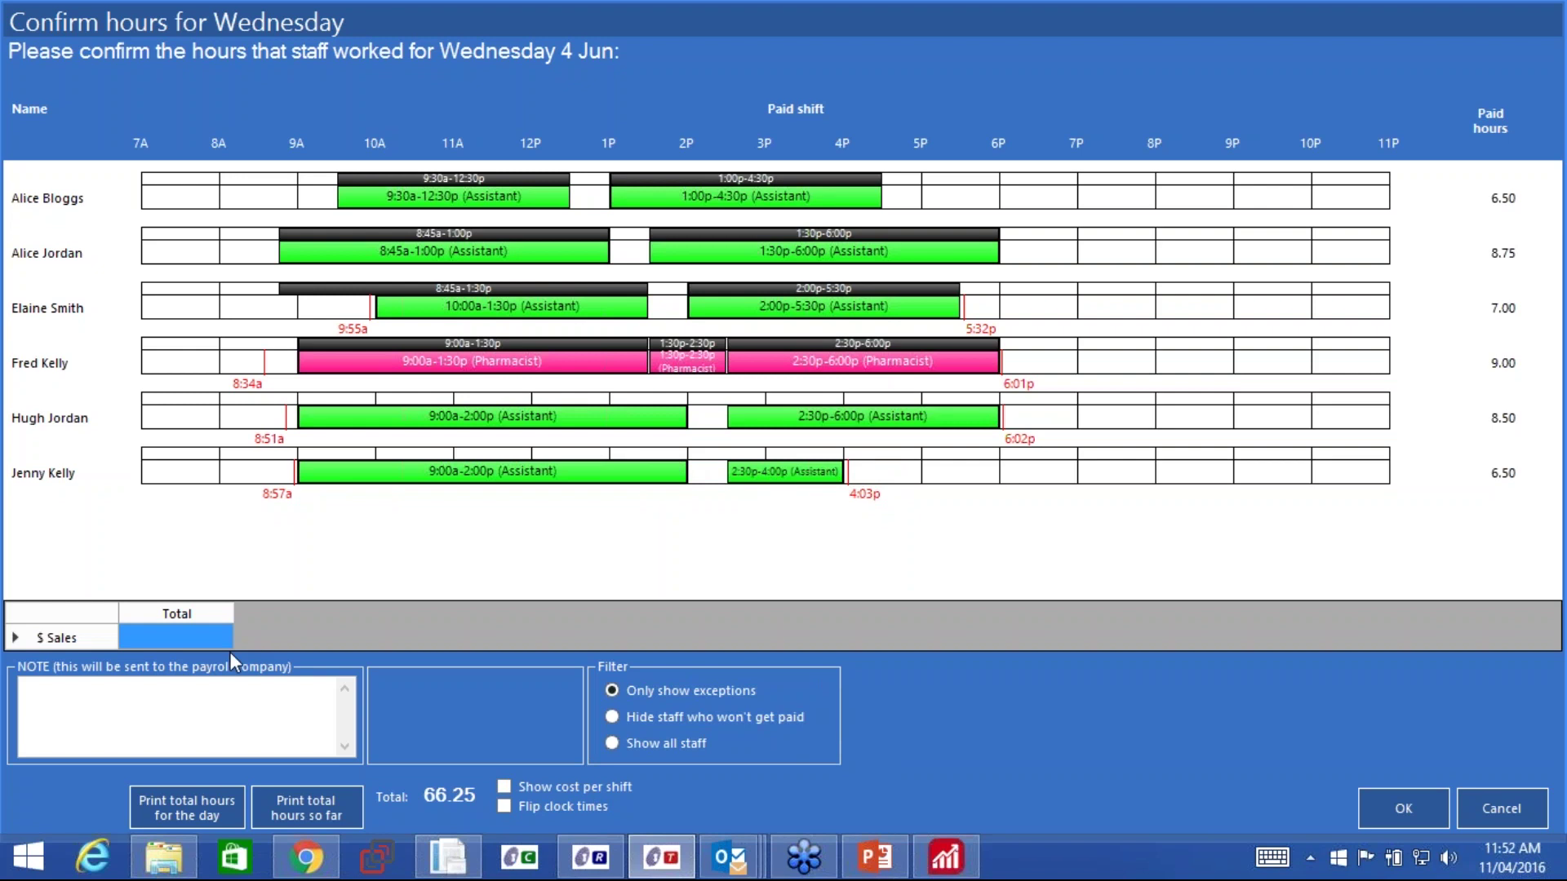
Enter 222222 as Wednesday's sales total and place the cursor in the payroll note.
left_click(189, 638)
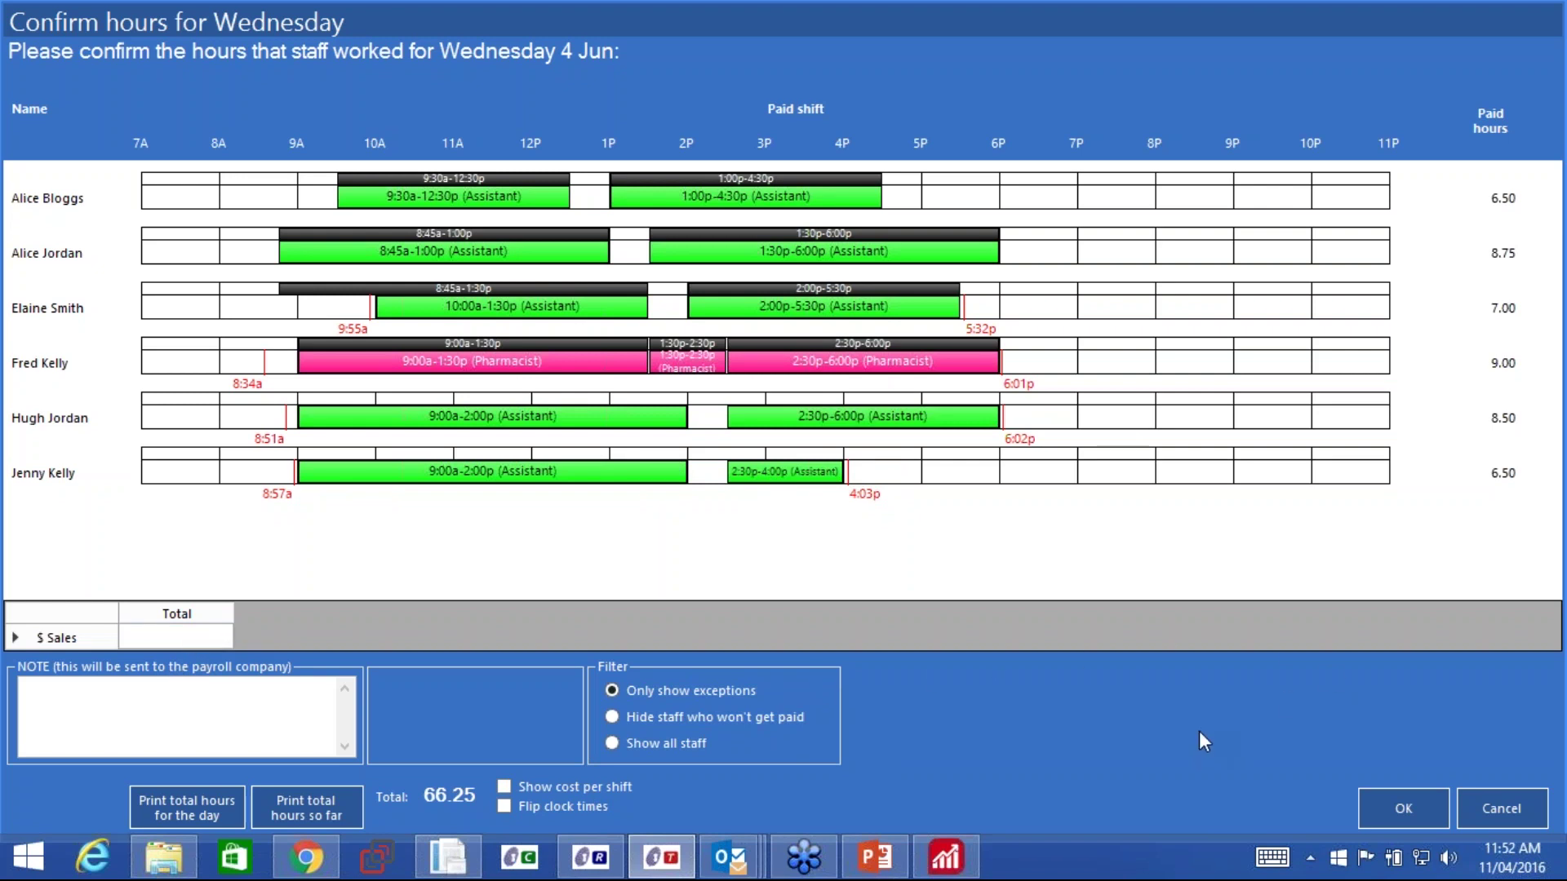
type("222222")
left_click(157, 708)
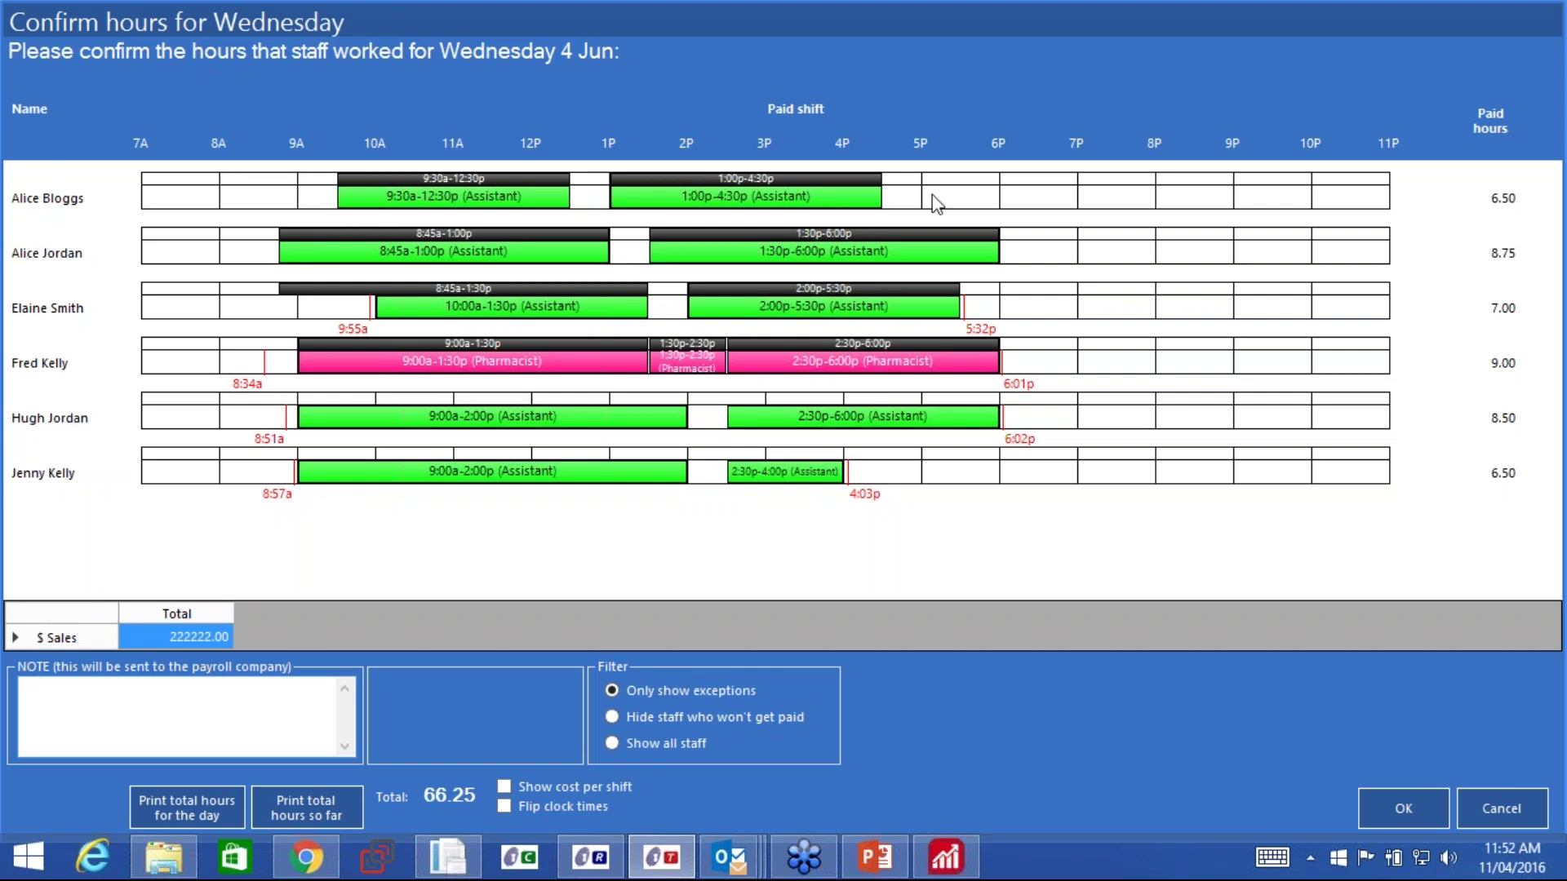
Mark both of the first listed employee's Wednesday shifts as SICK LEAVE.
right_click(430, 194)
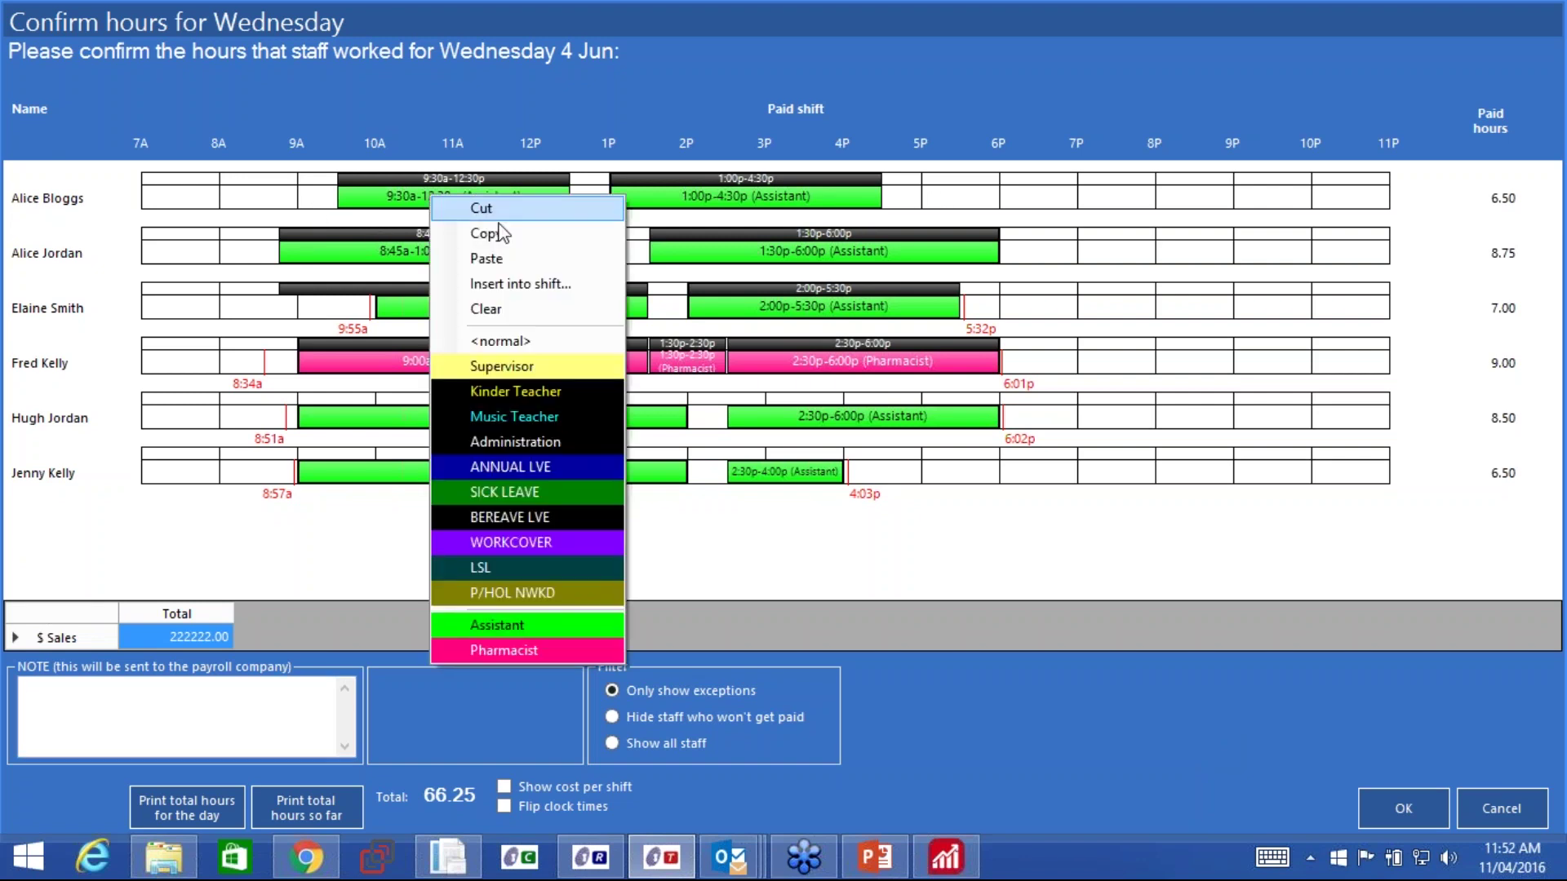
left_click(506, 492)
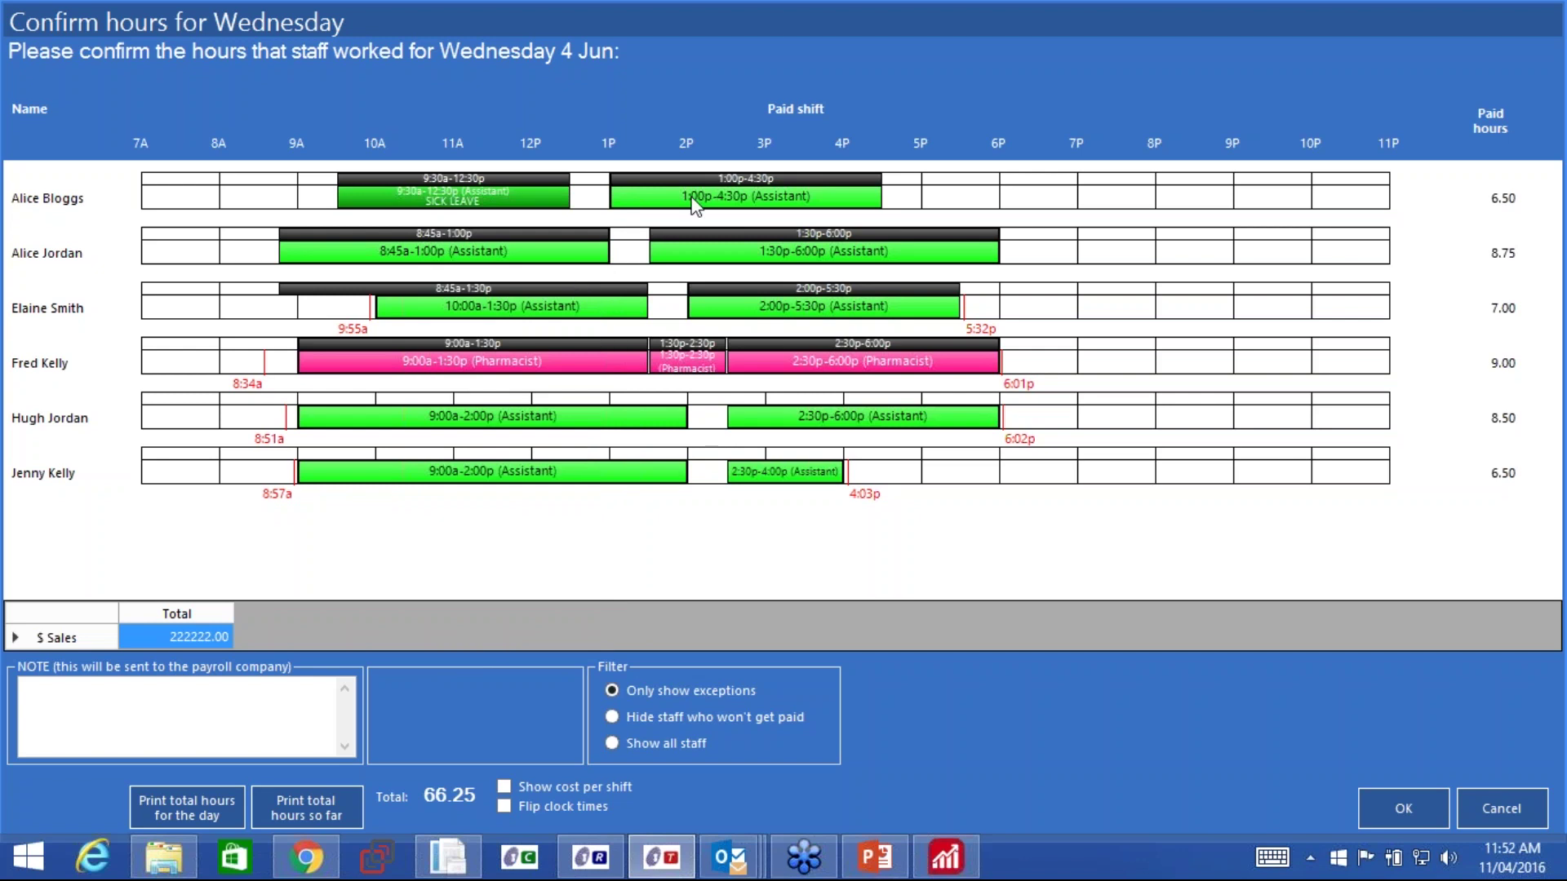
right_click(691, 201)
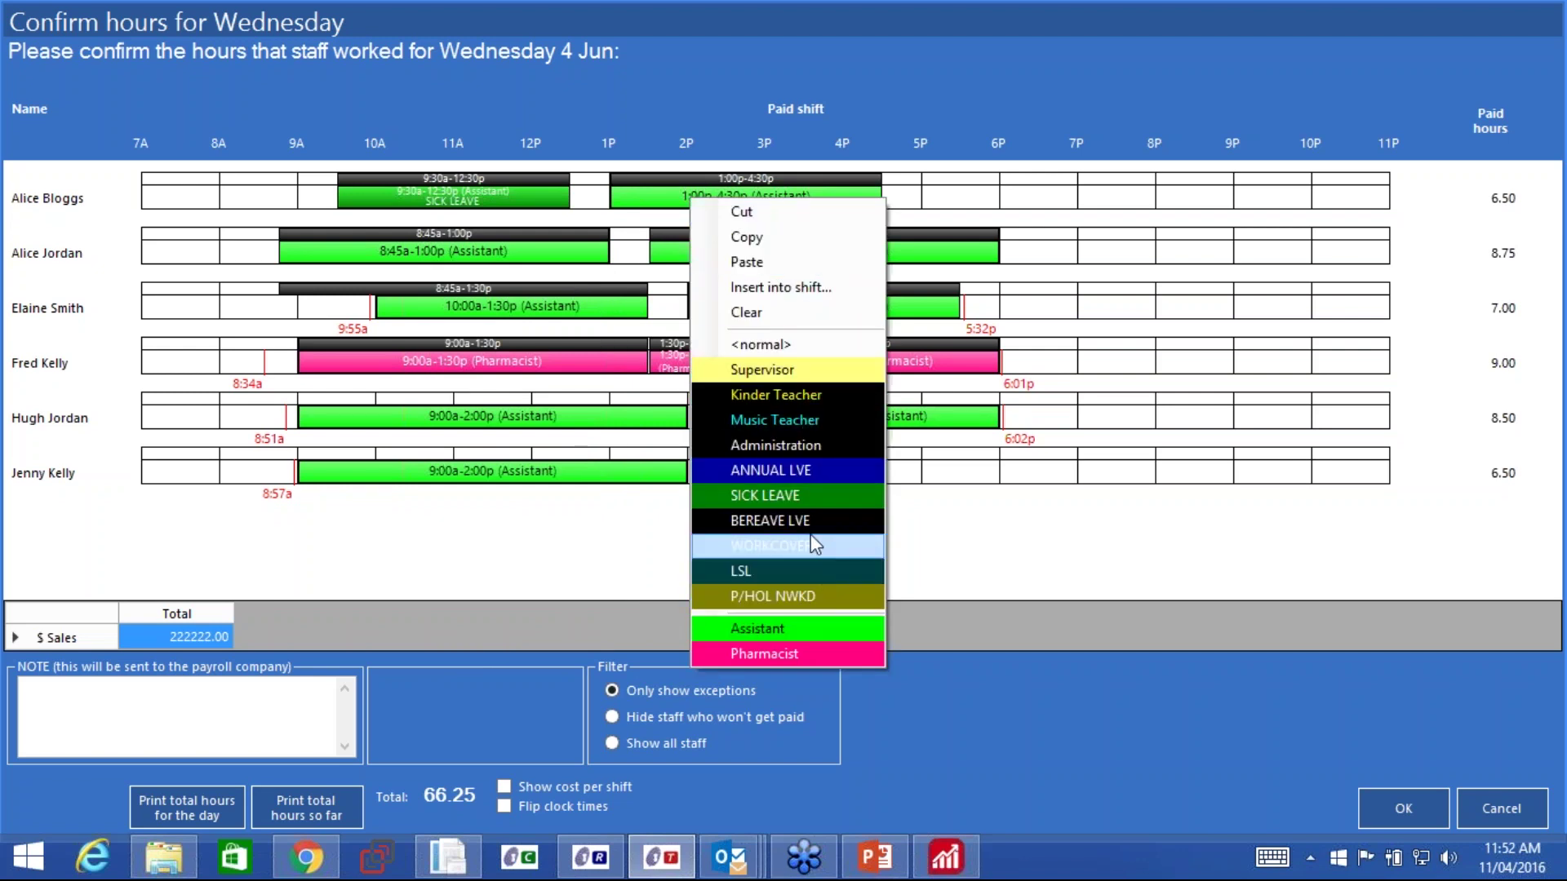
left_click(795, 501)
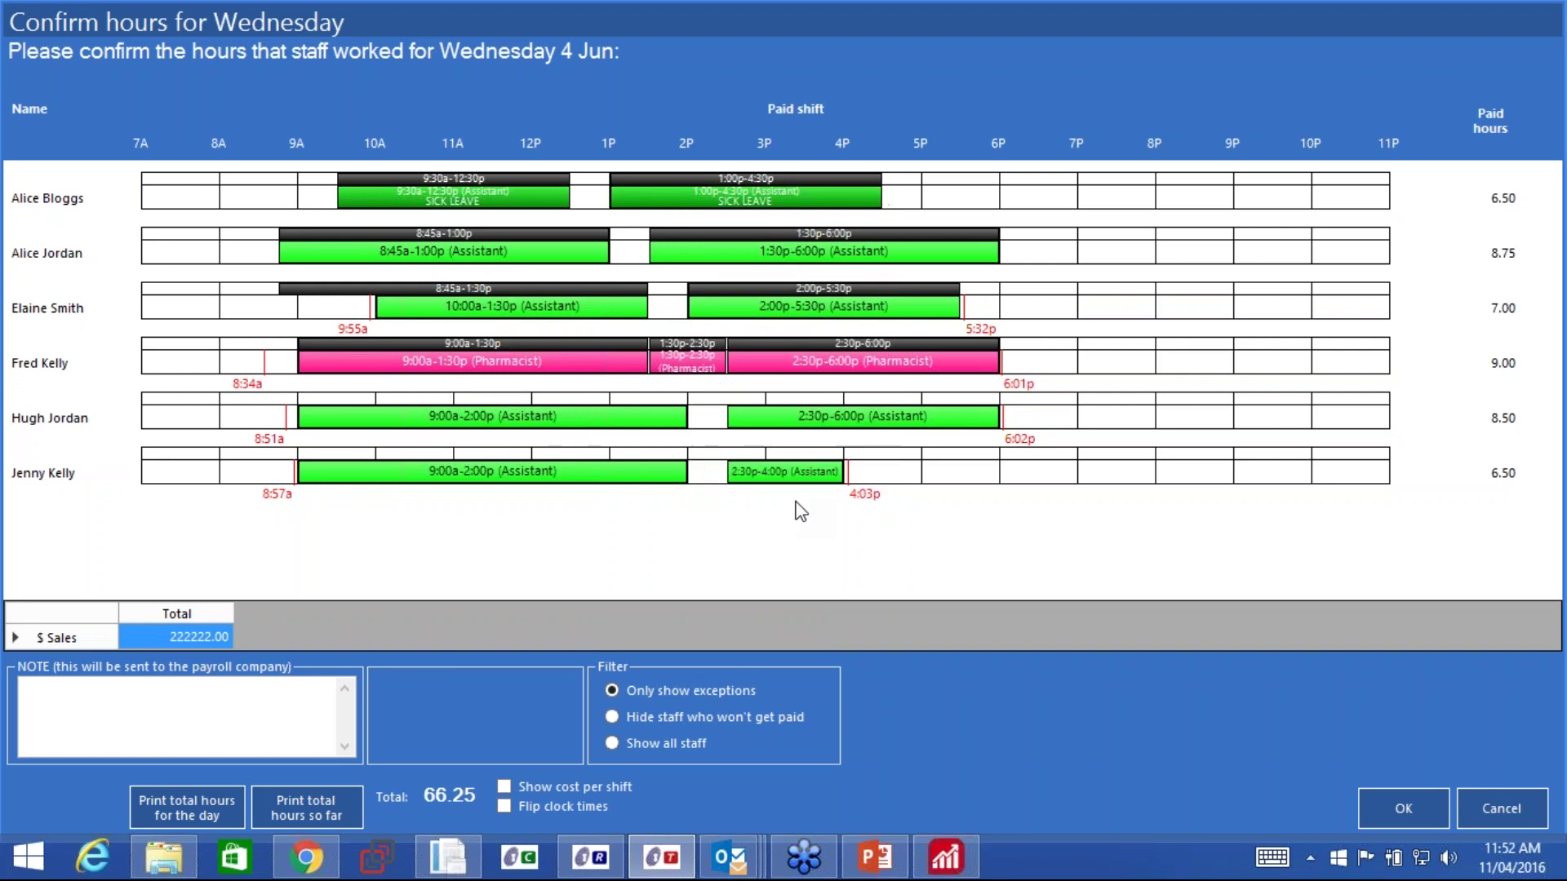
Clear both of the second listed employee's paid shifts for Wednesday.
right_click(389, 256)
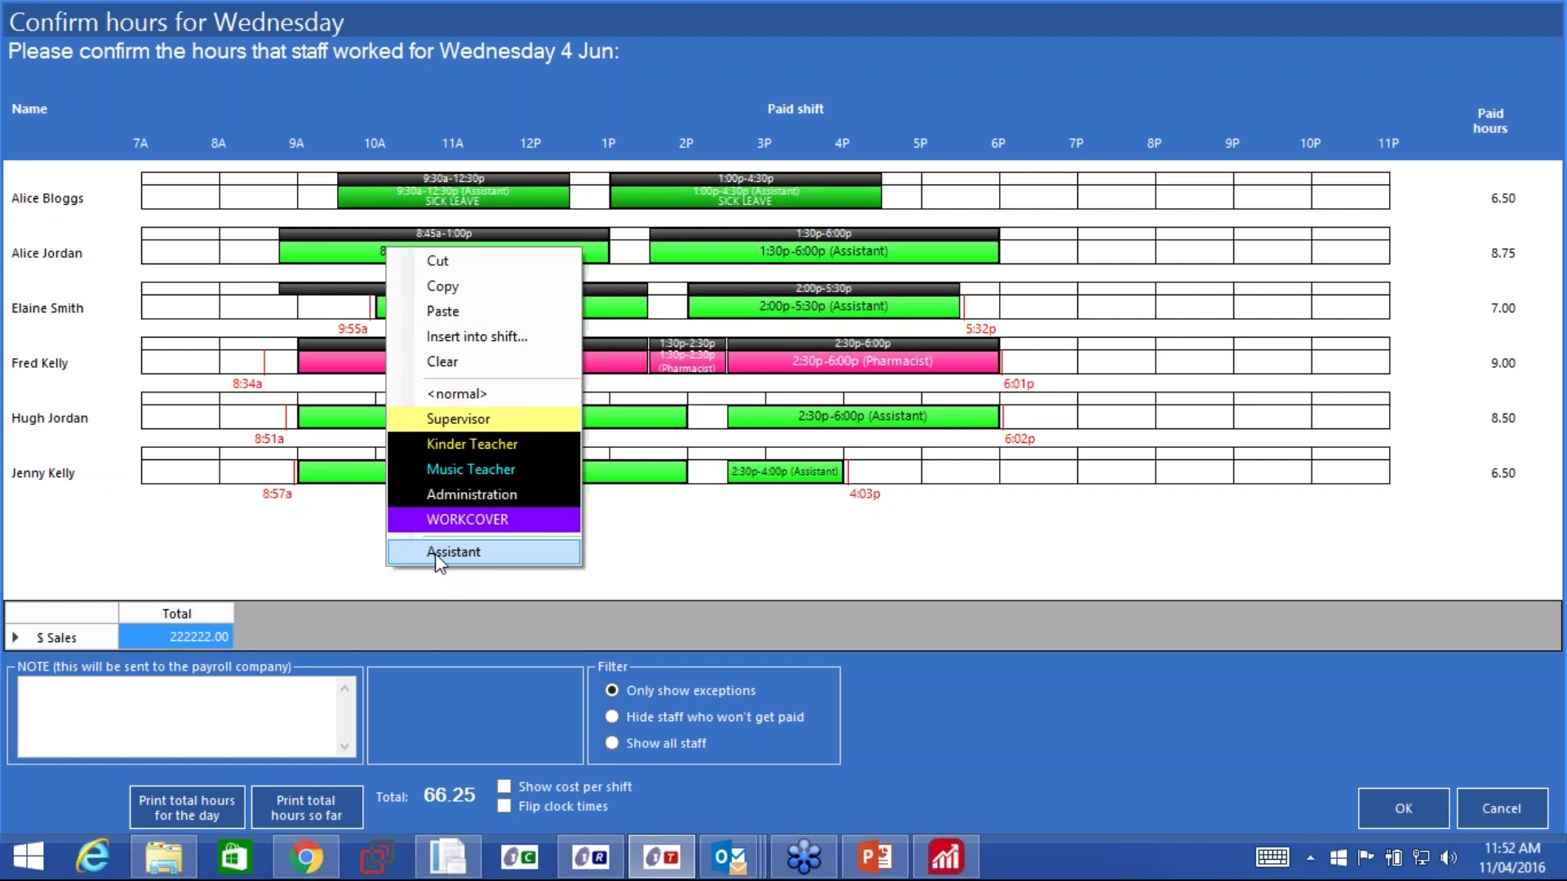
left_click(438, 362)
right_click(692, 252)
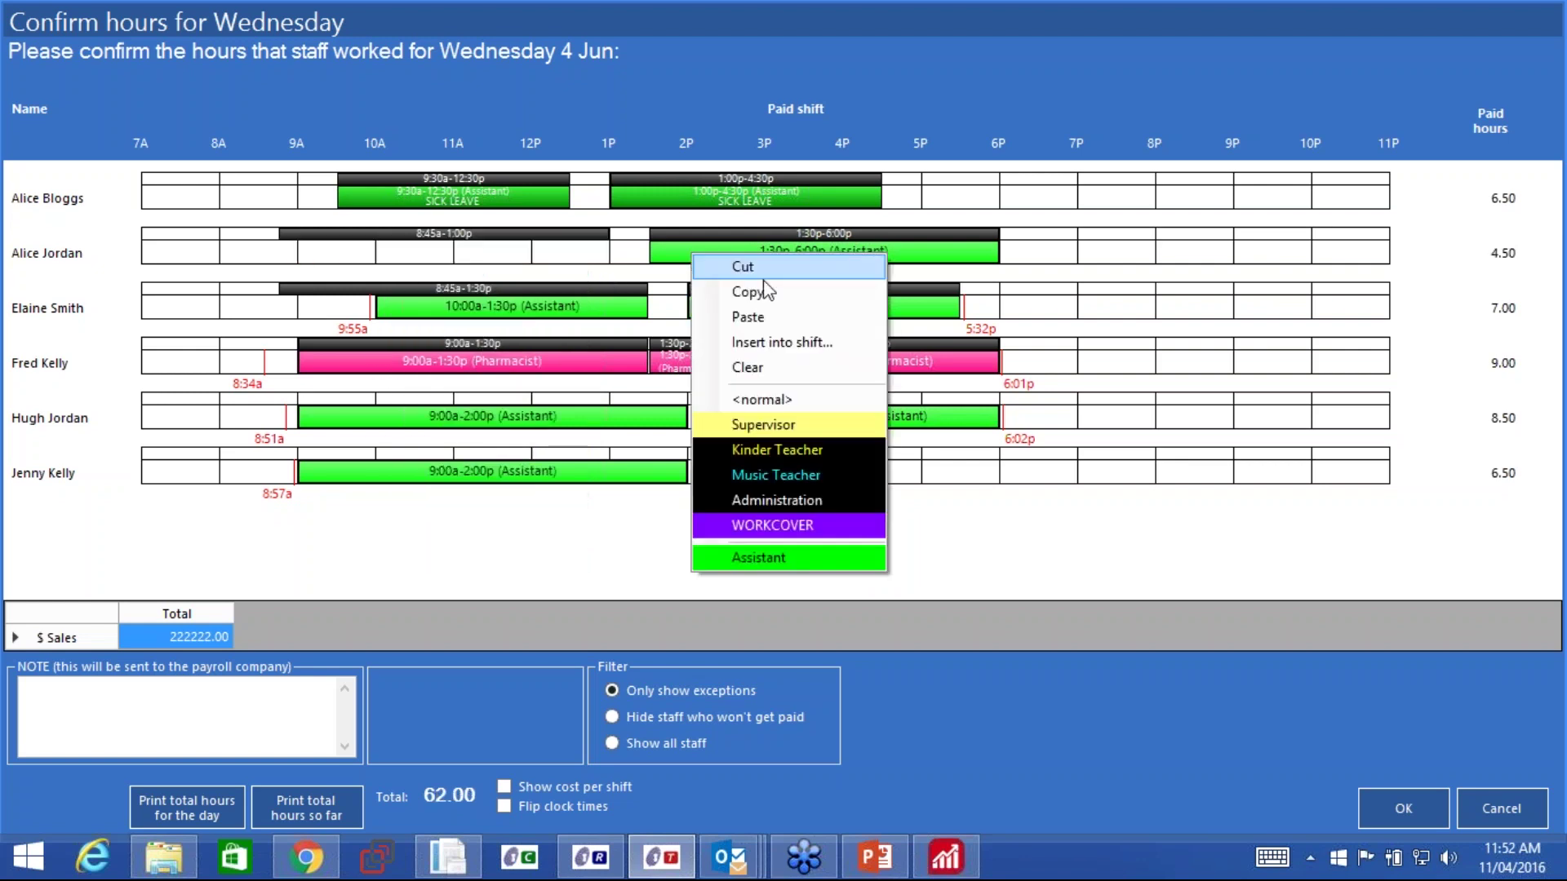
left_click(750, 369)
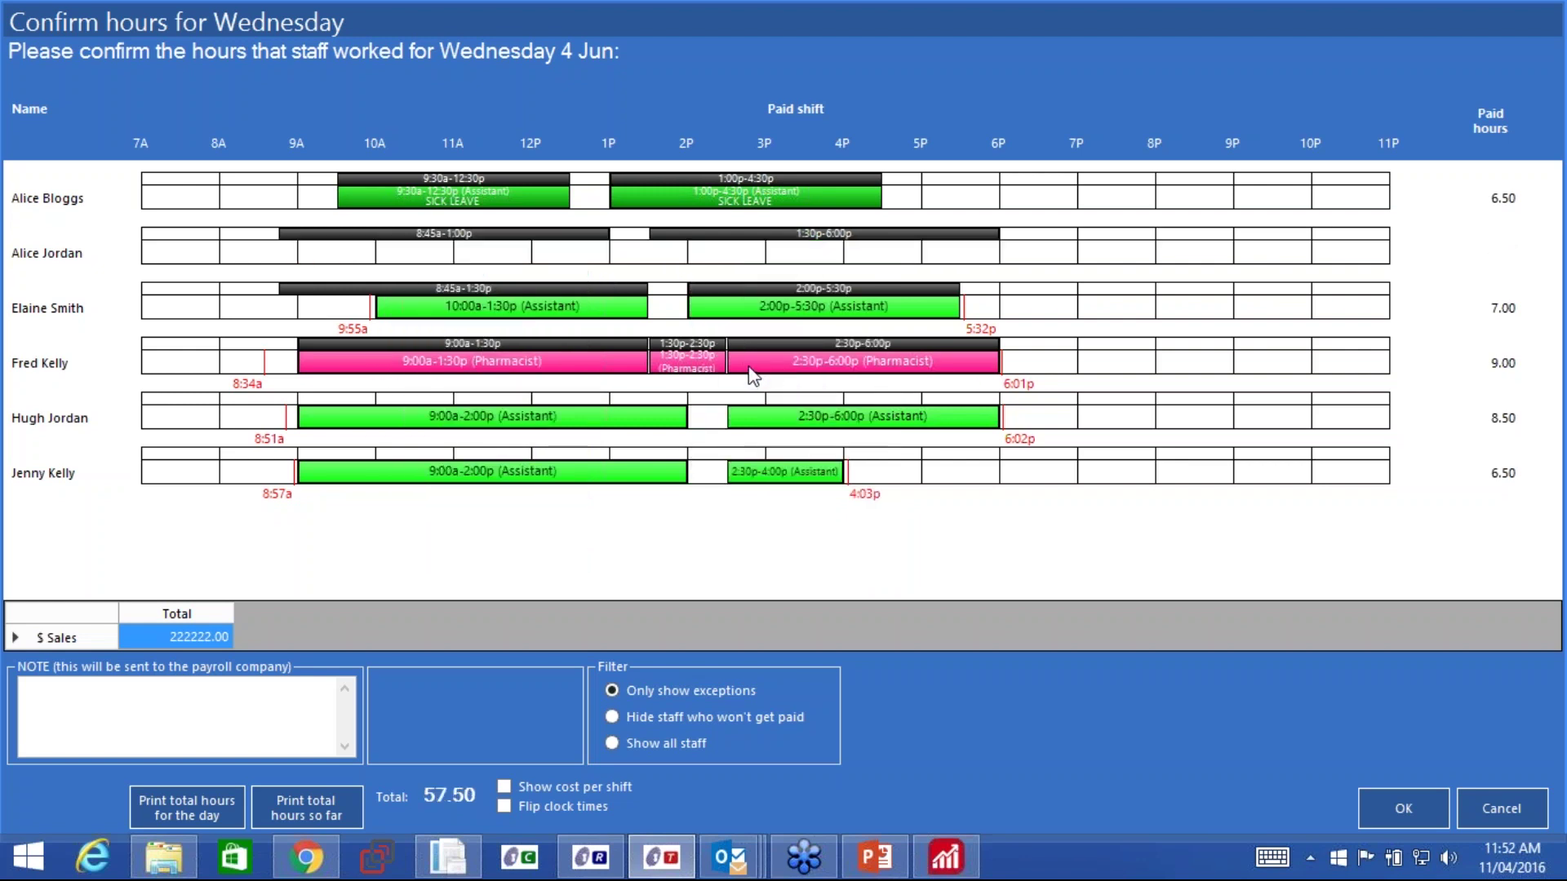
Confirm Wednesday's hours and continue to the timesheet to review its ordinary, casual and T+47% hours.
left_click(50, 705)
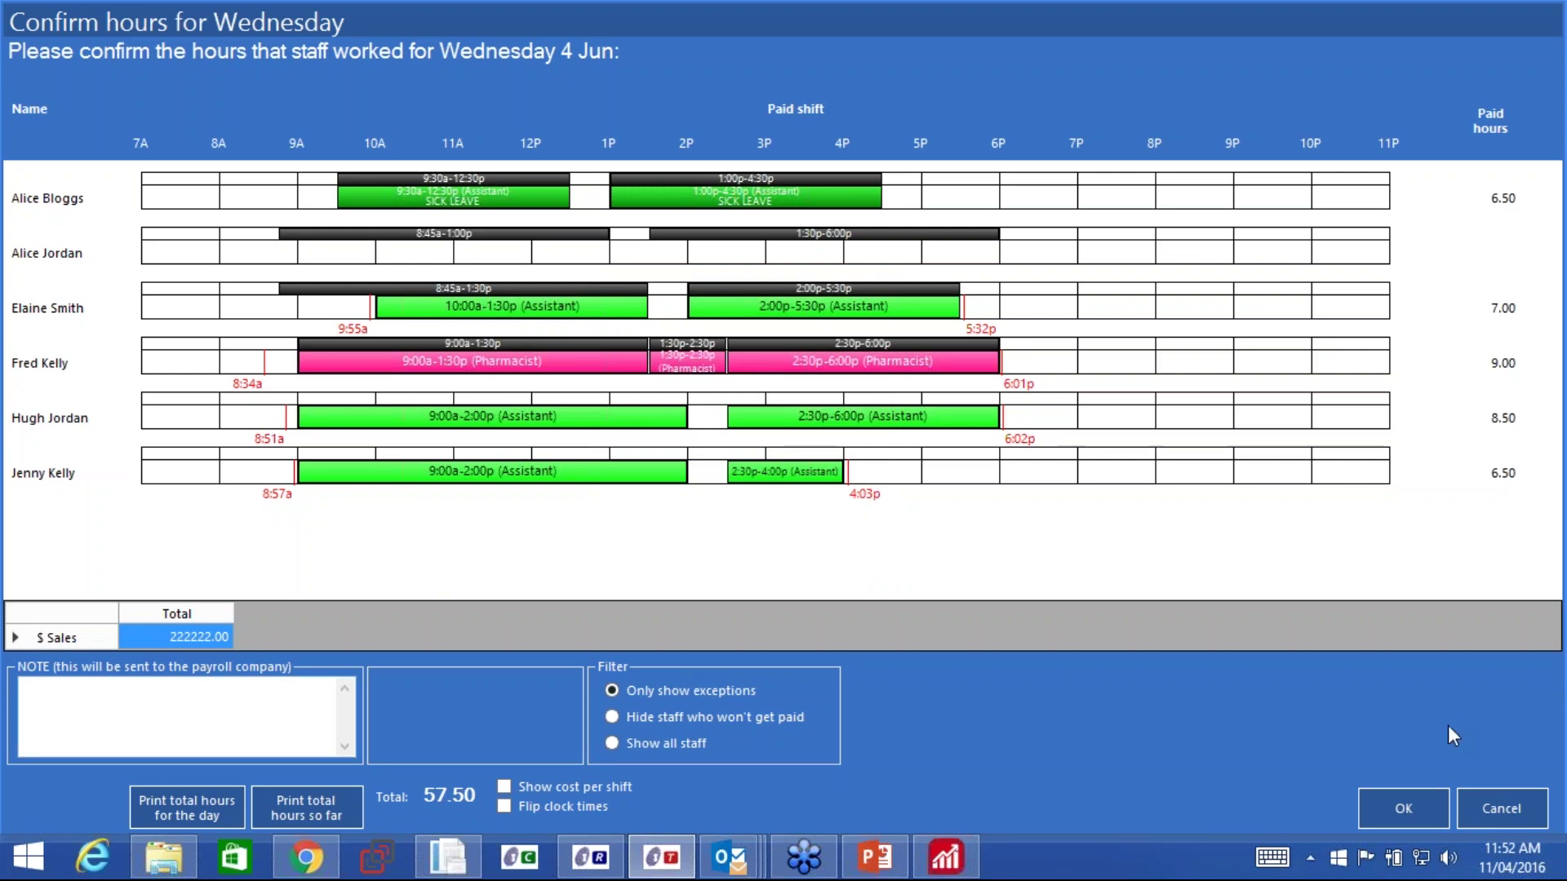
left_click(1364, 807)
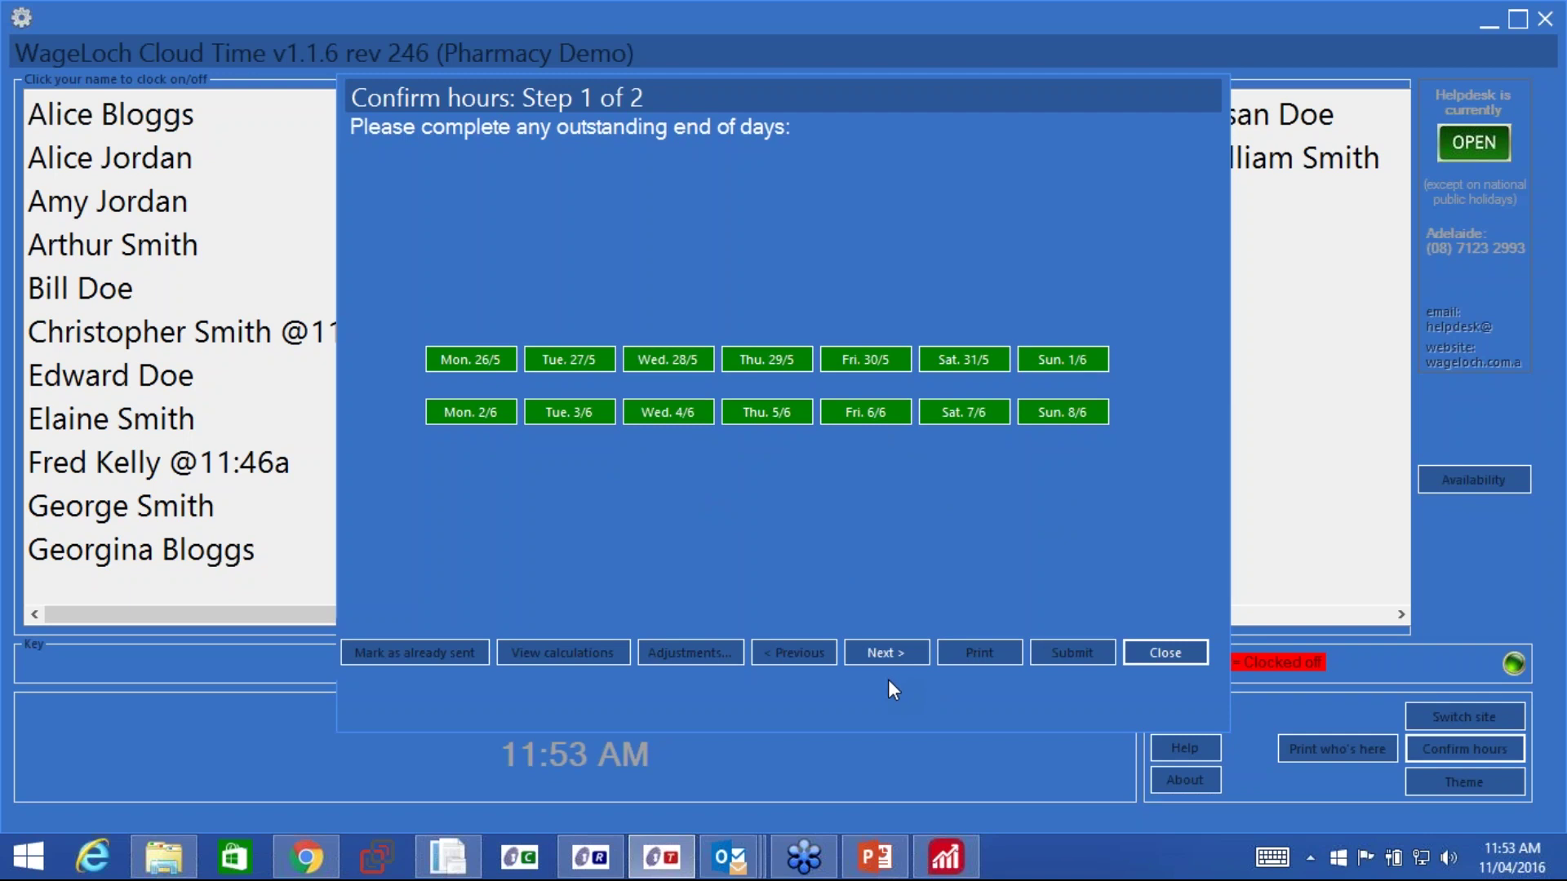
left_click(881, 653)
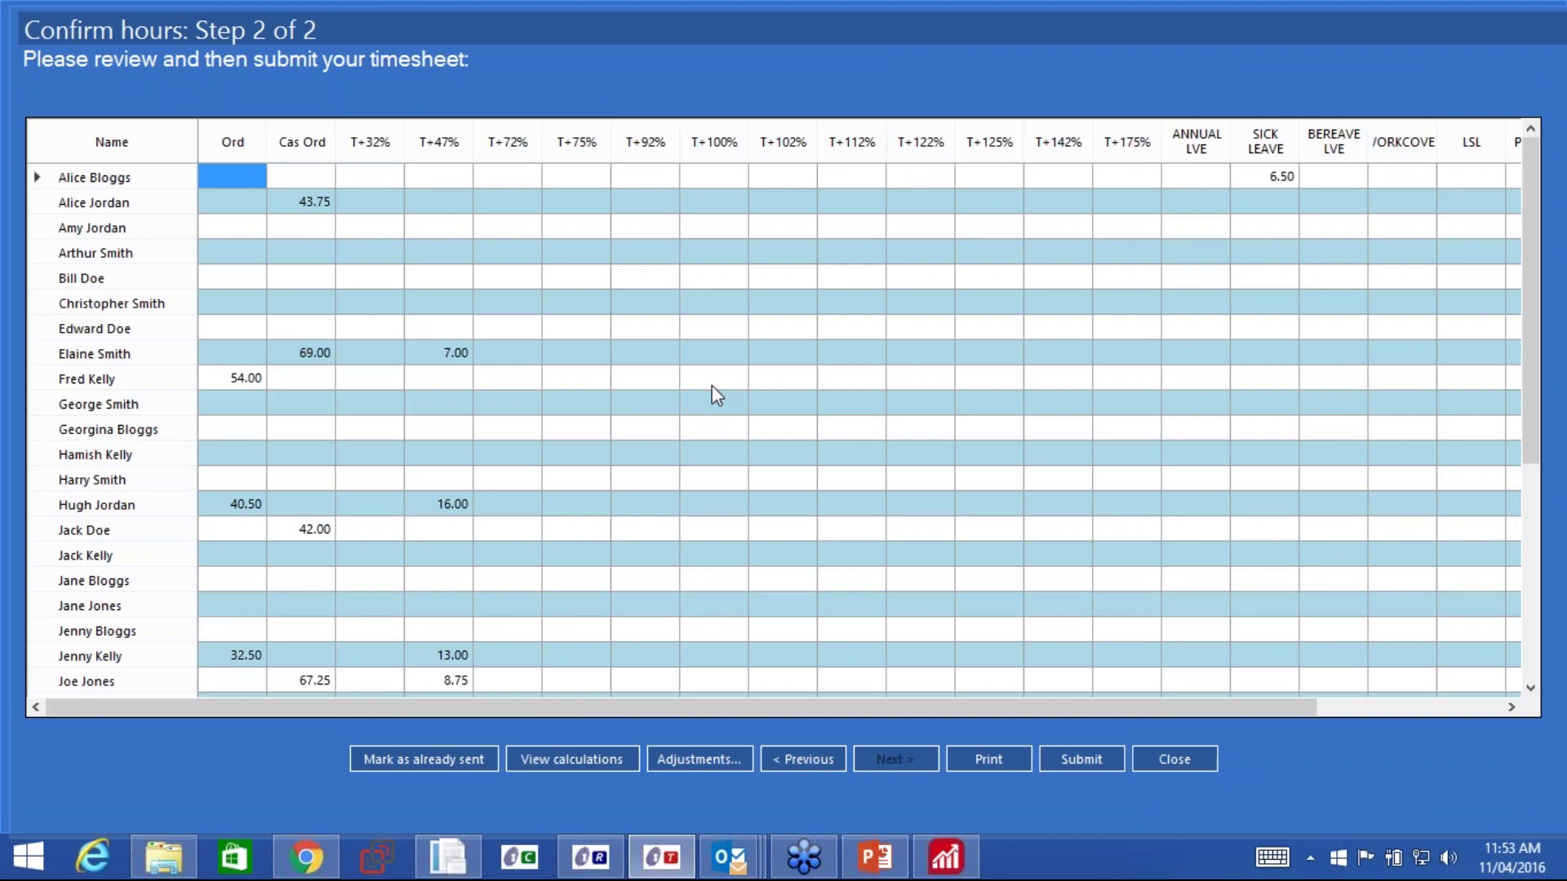
left_click(258, 380)
left_click(317, 357)
left_click(419, 353)
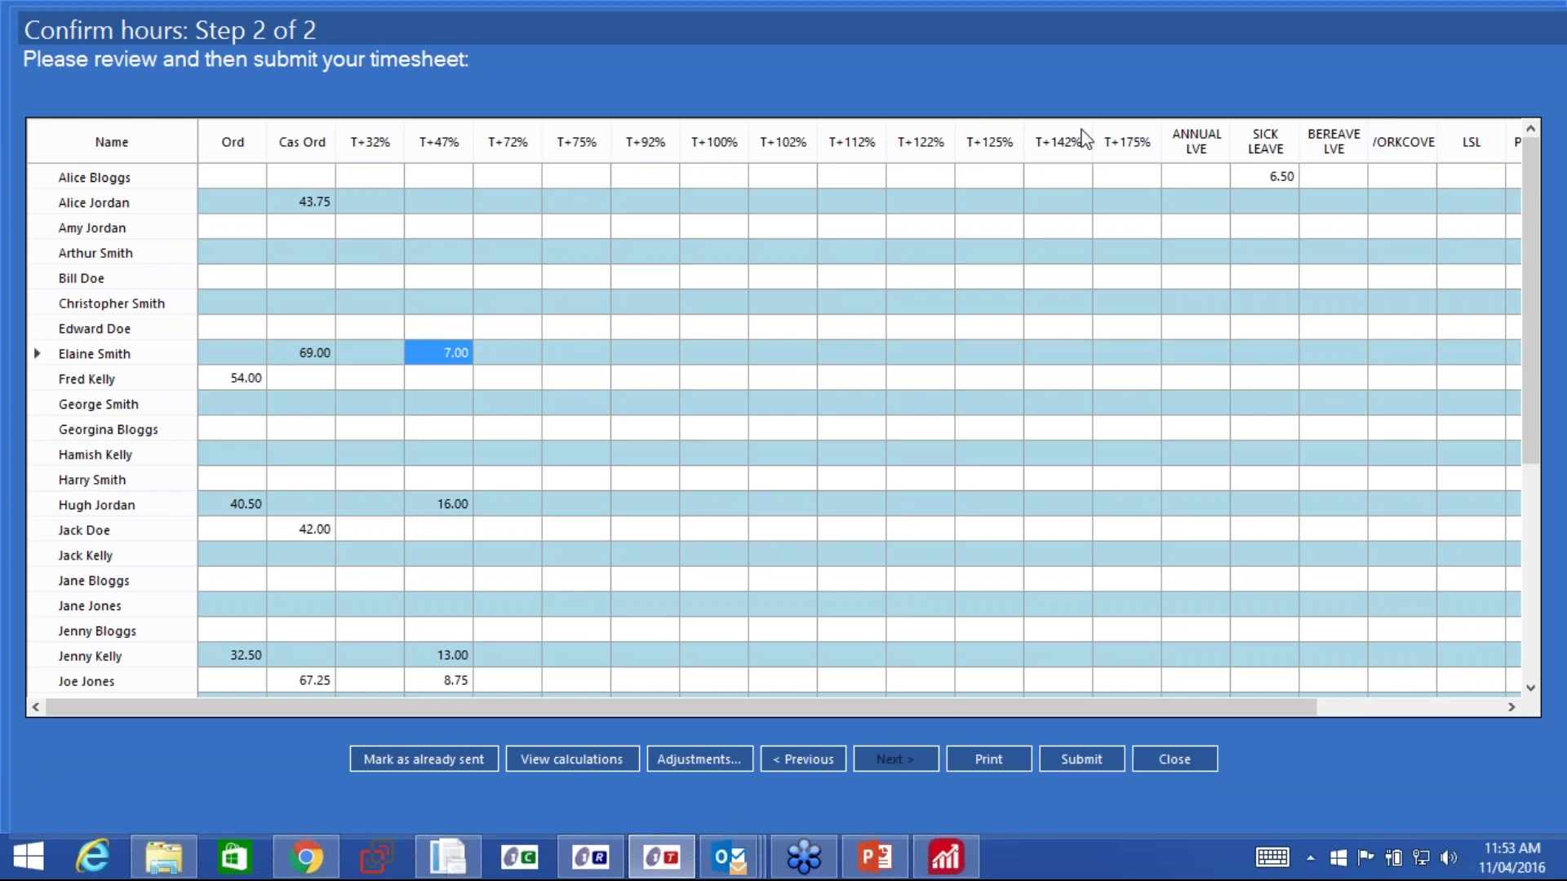
Check the timesheet's leave and overtime columns and submit the timesheet to the payroll company.
left_click(1509, 709)
left_click(1509, 708)
left_click(1509, 709)
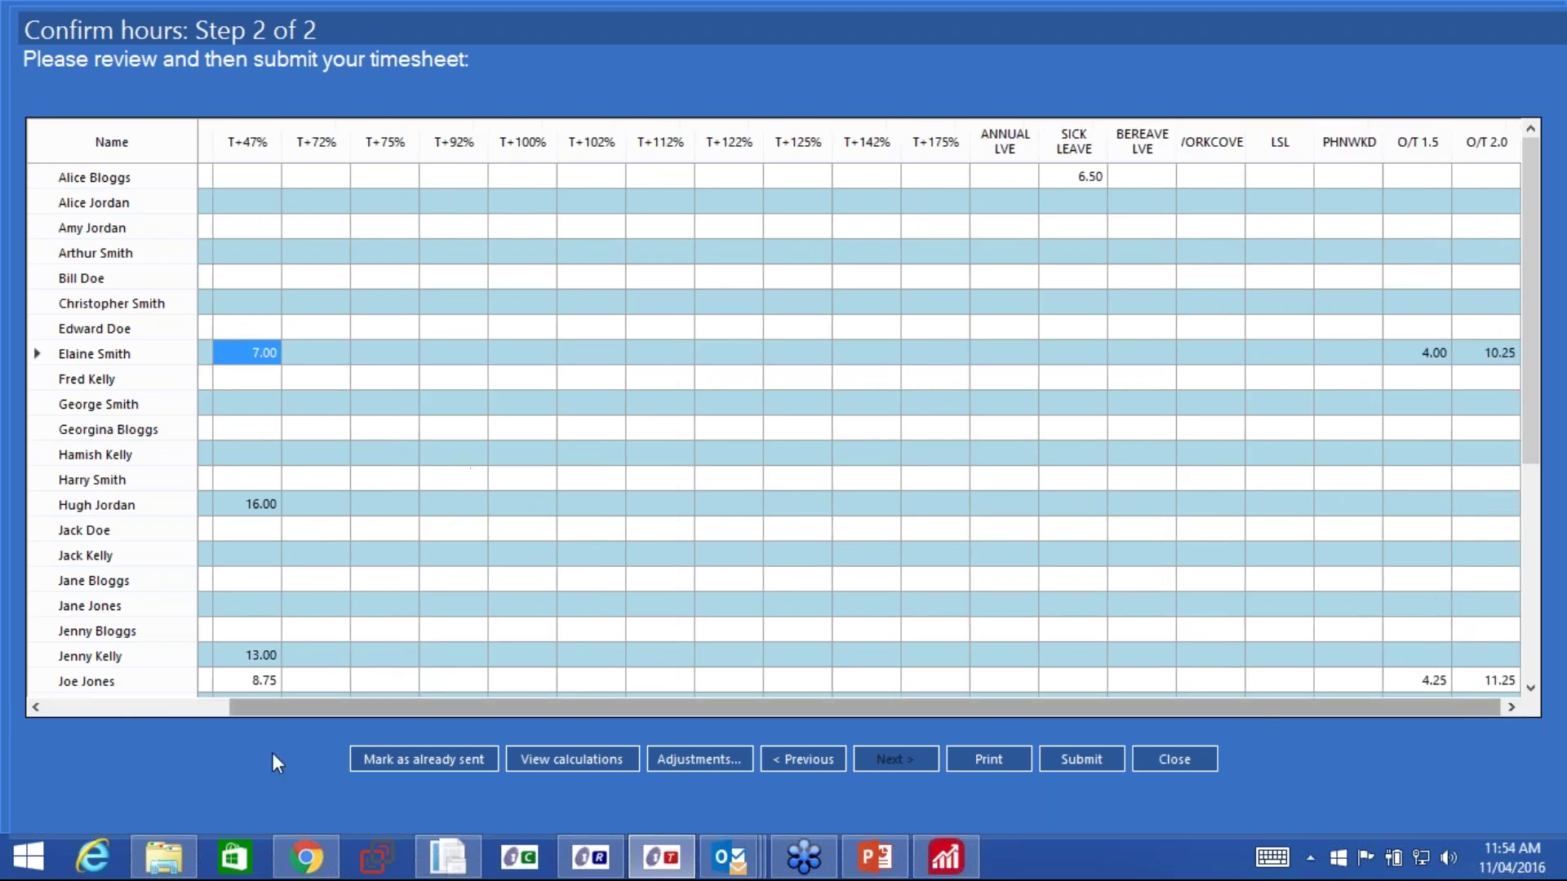
left_click(35, 706)
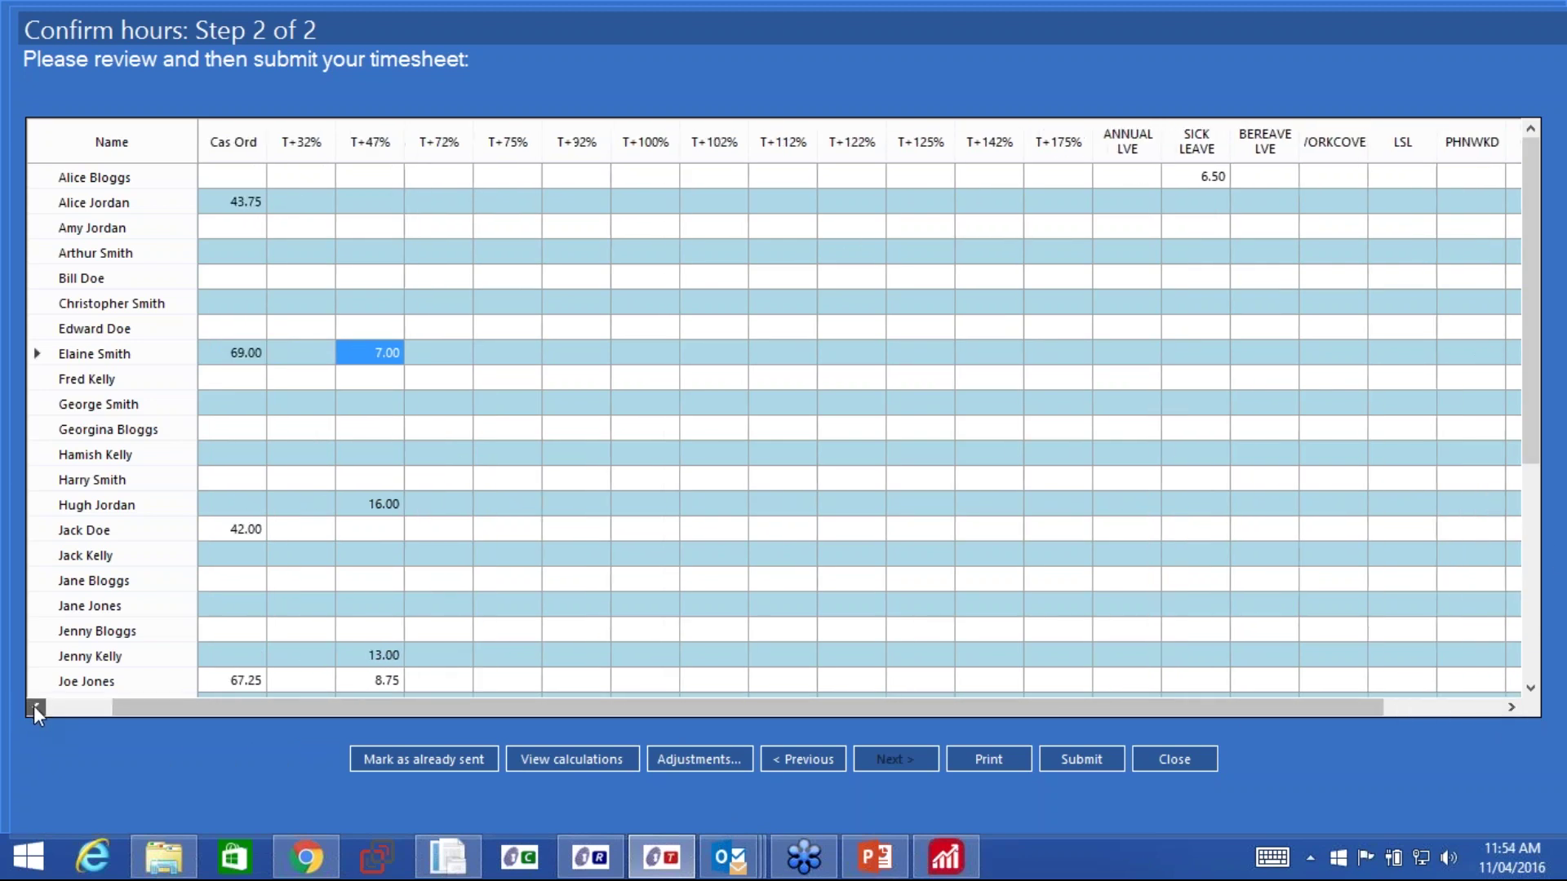
left_click(35, 707)
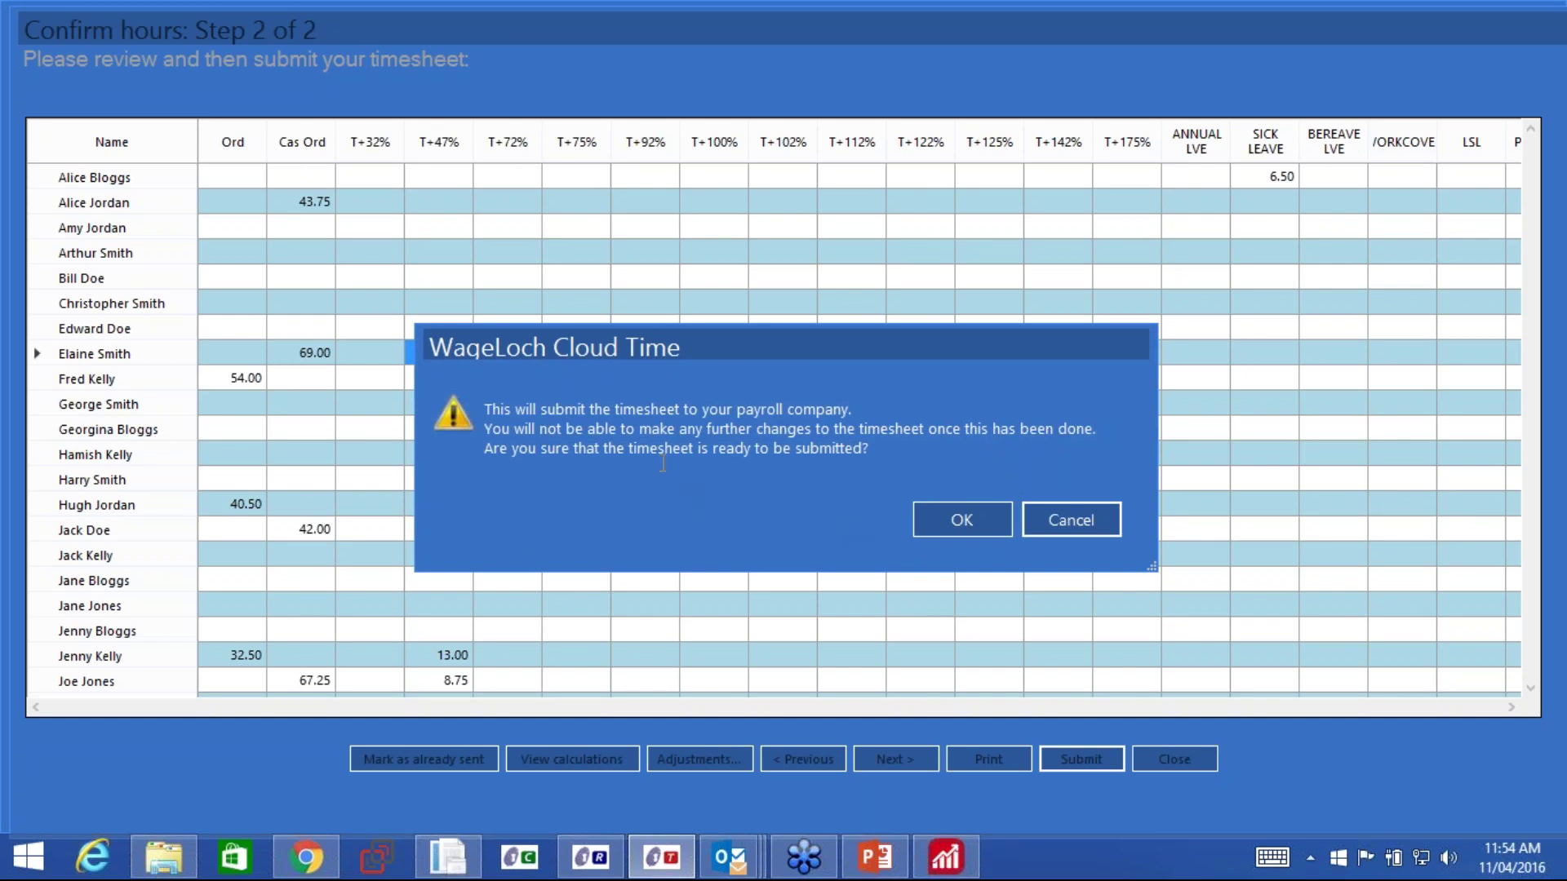
left_click(959, 522)
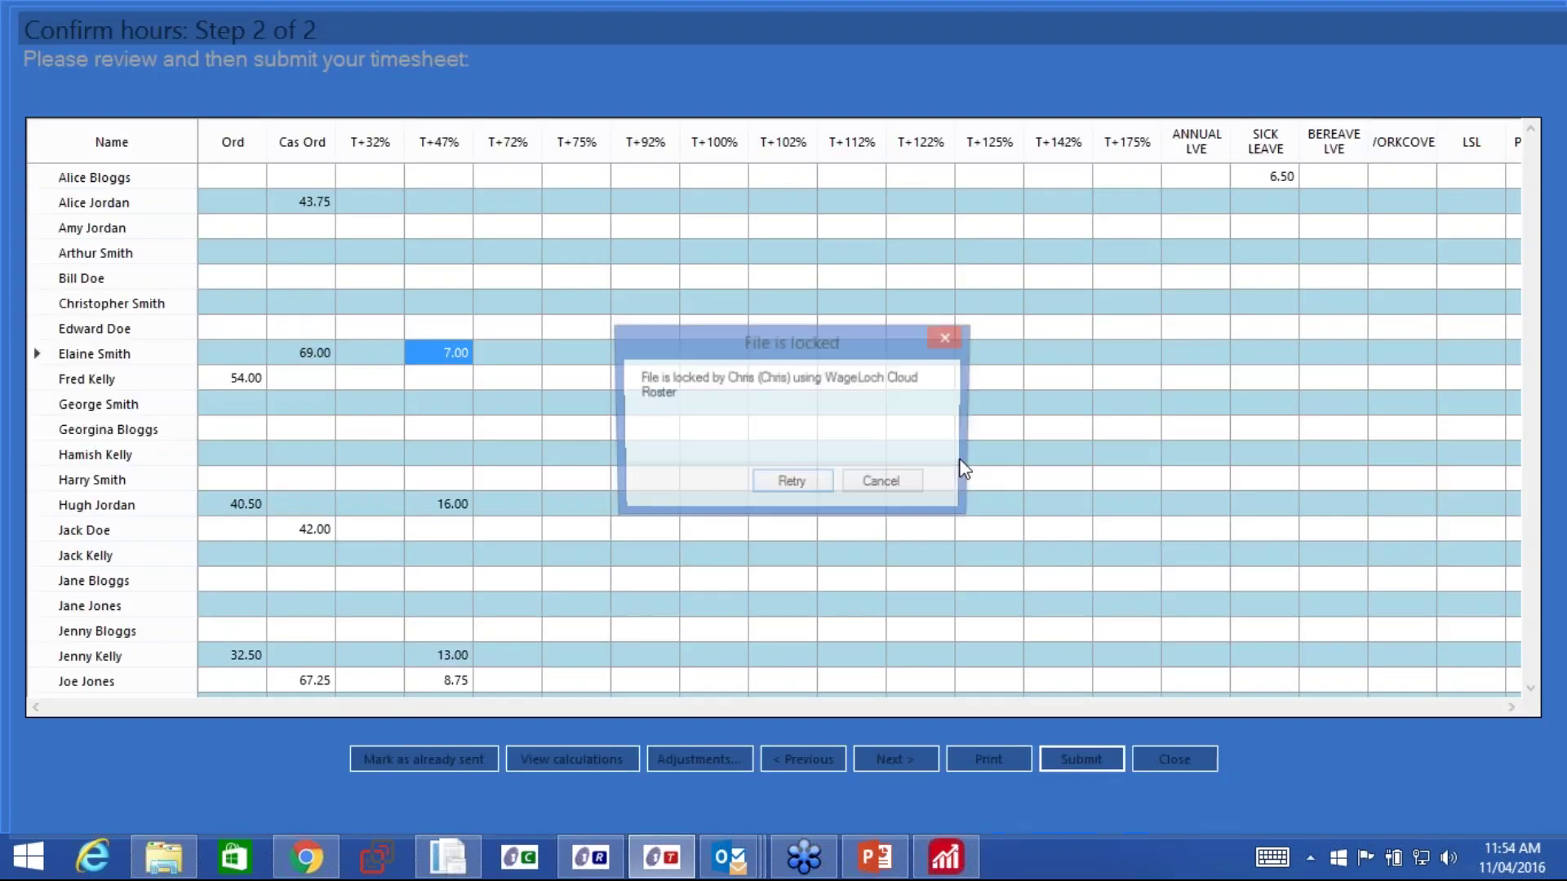
left_click(878, 490)
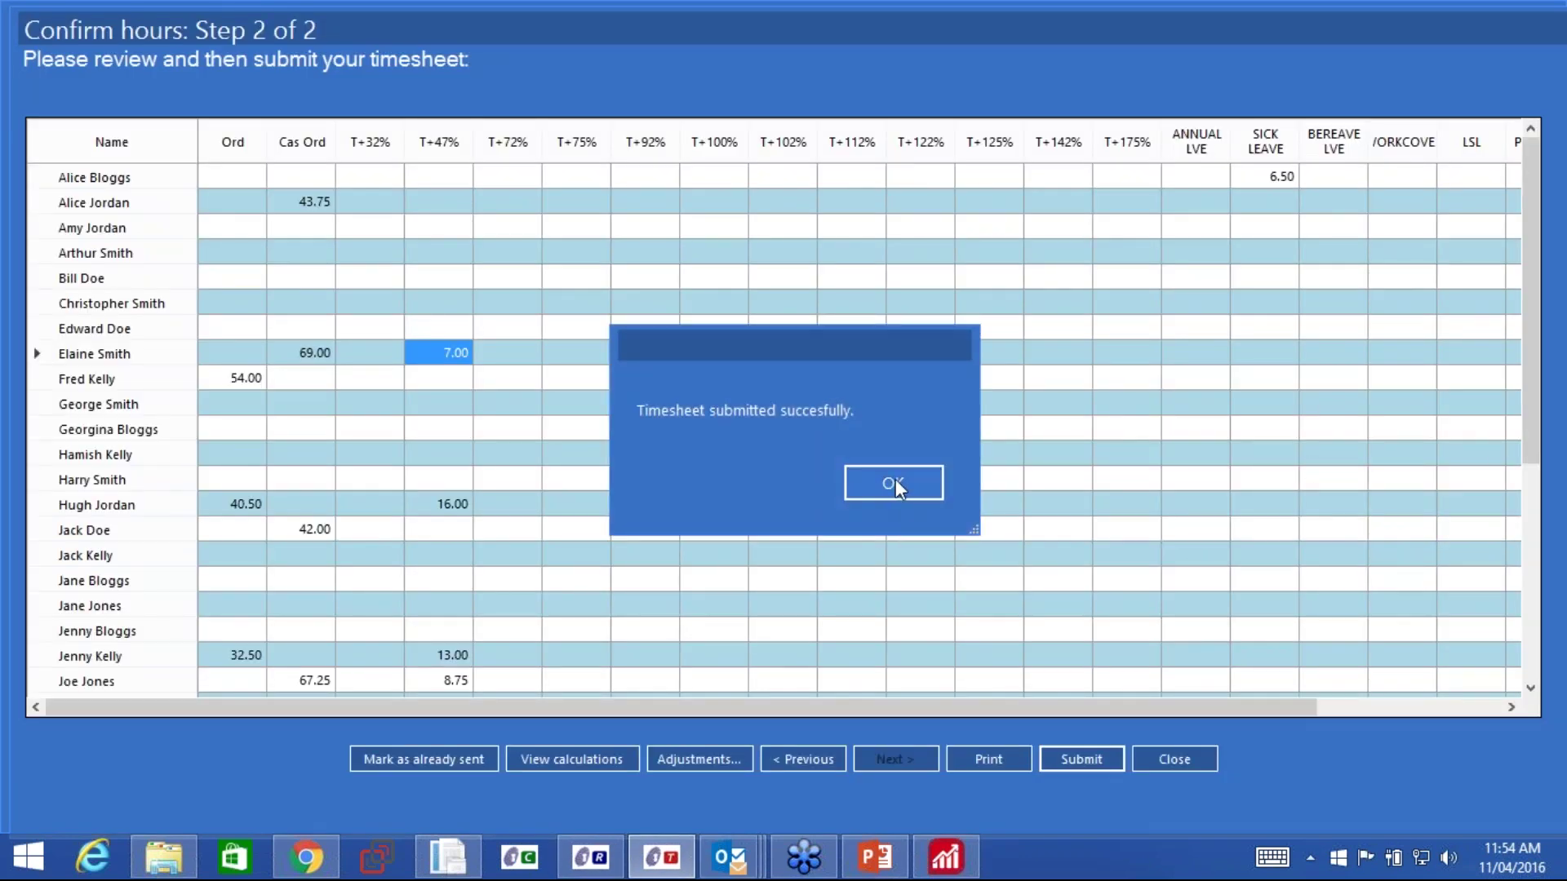
left_click(898, 485)
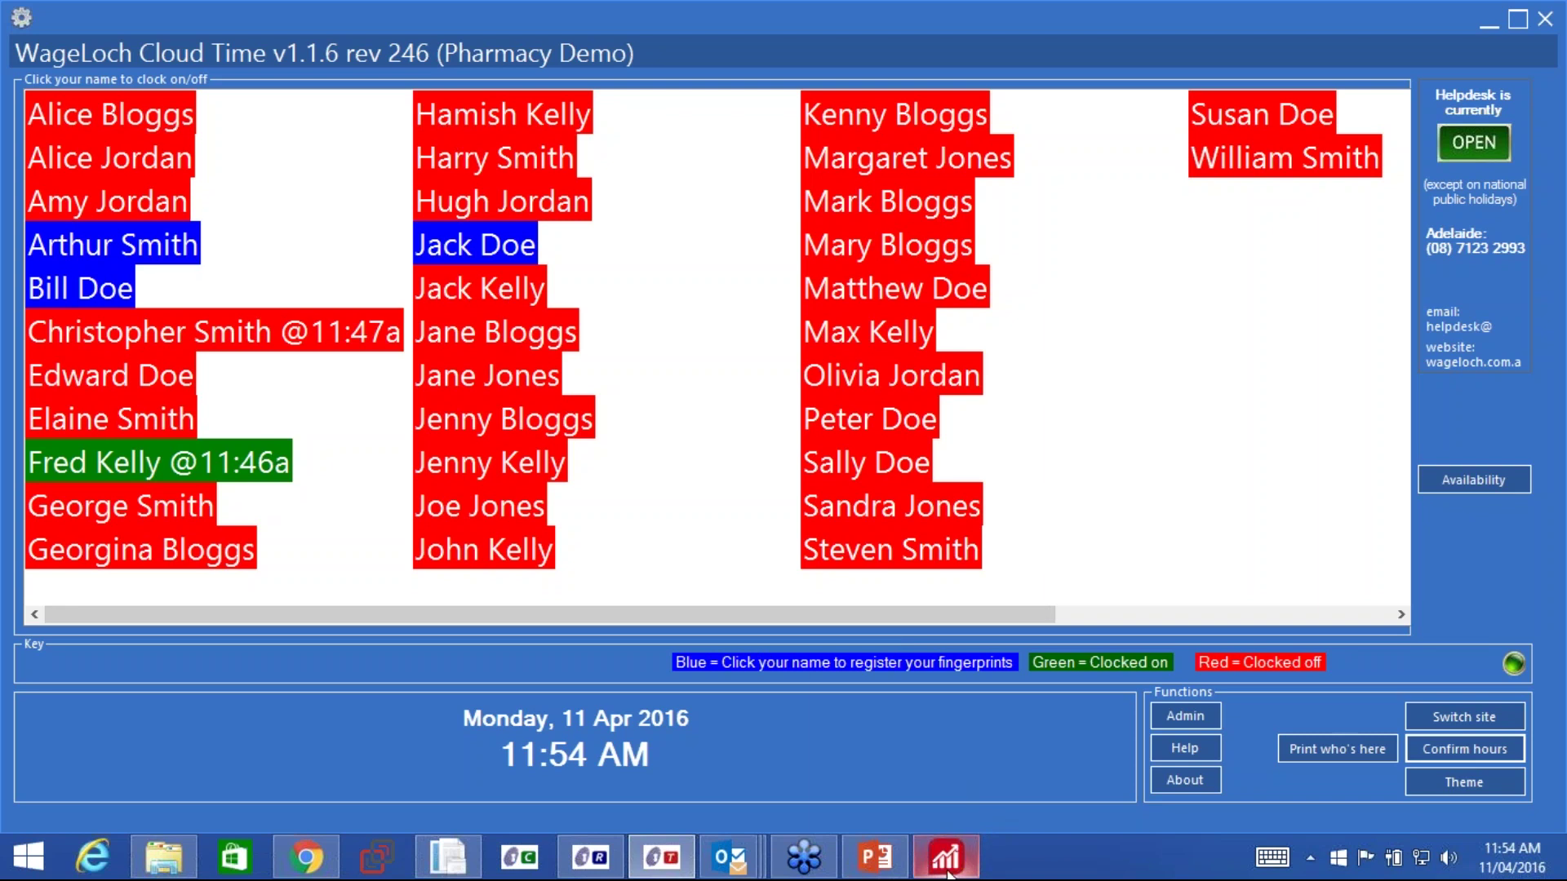
Switch to Reckon Accounts and maximise its window.
mouse_move(946, 874)
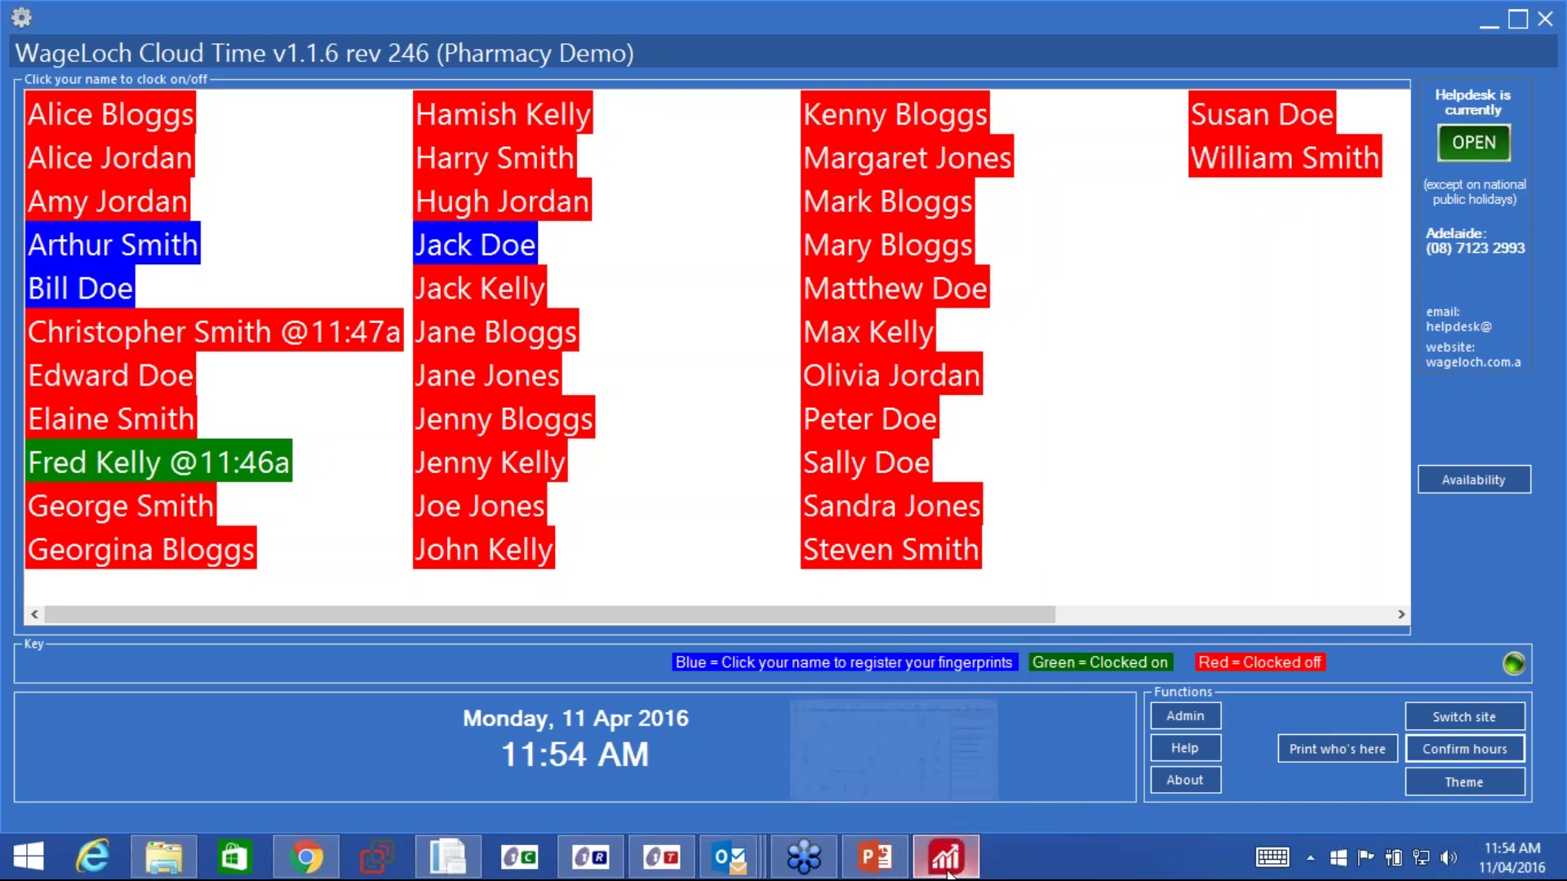
left_click(949, 874)
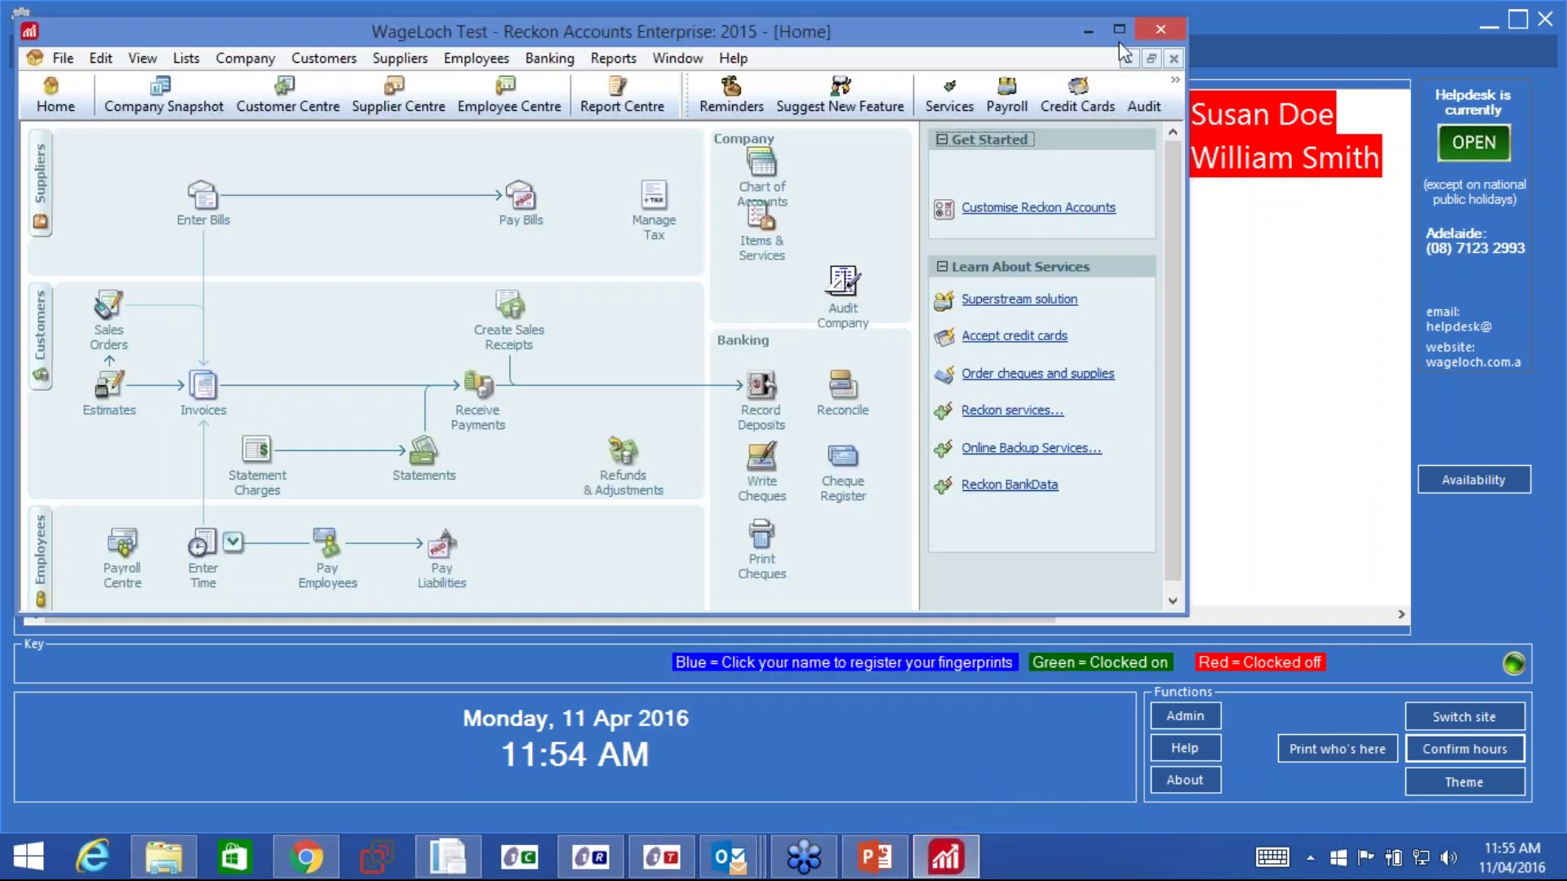
left_click(1119, 42)
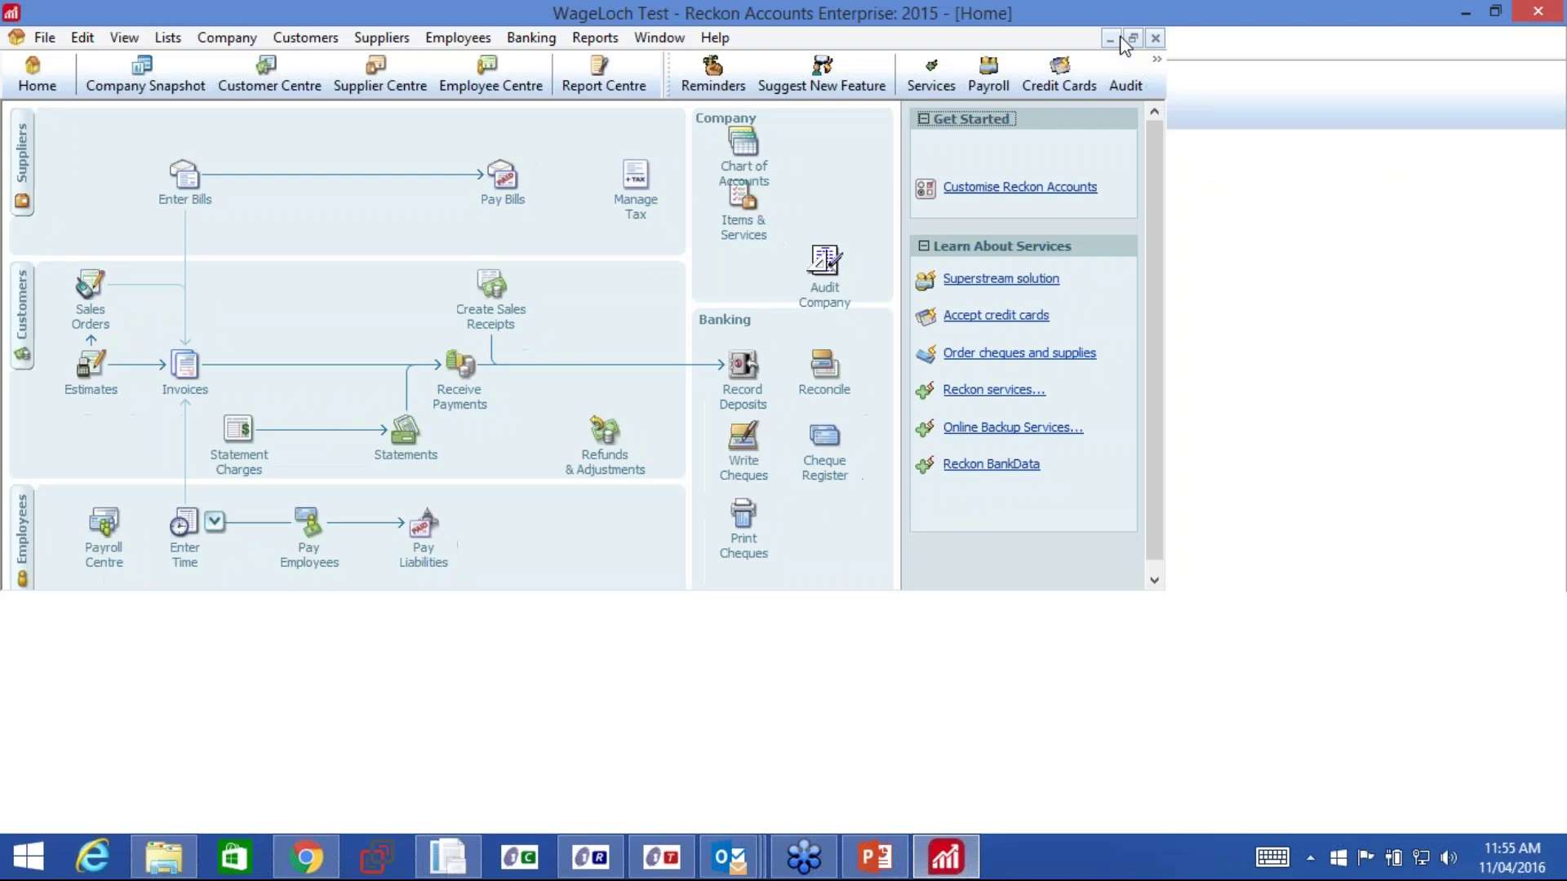
left_click(1131, 39)
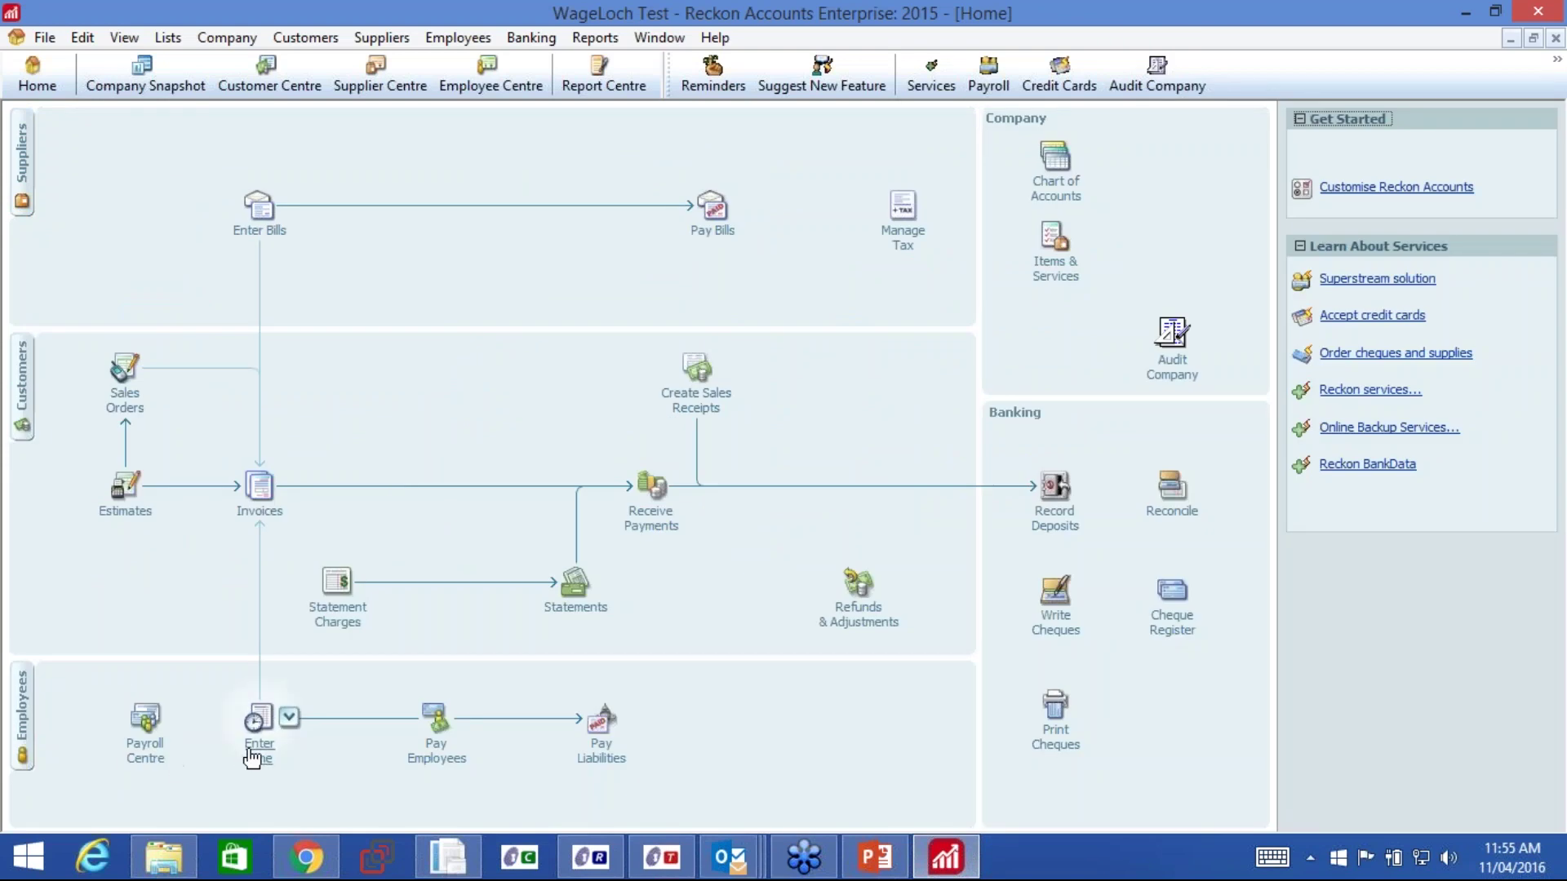
Go to the Payroll Centre and open the Fortnightly scheduled payroll for 26/05/2014 - 08/06/2014.
left_click(151, 764)
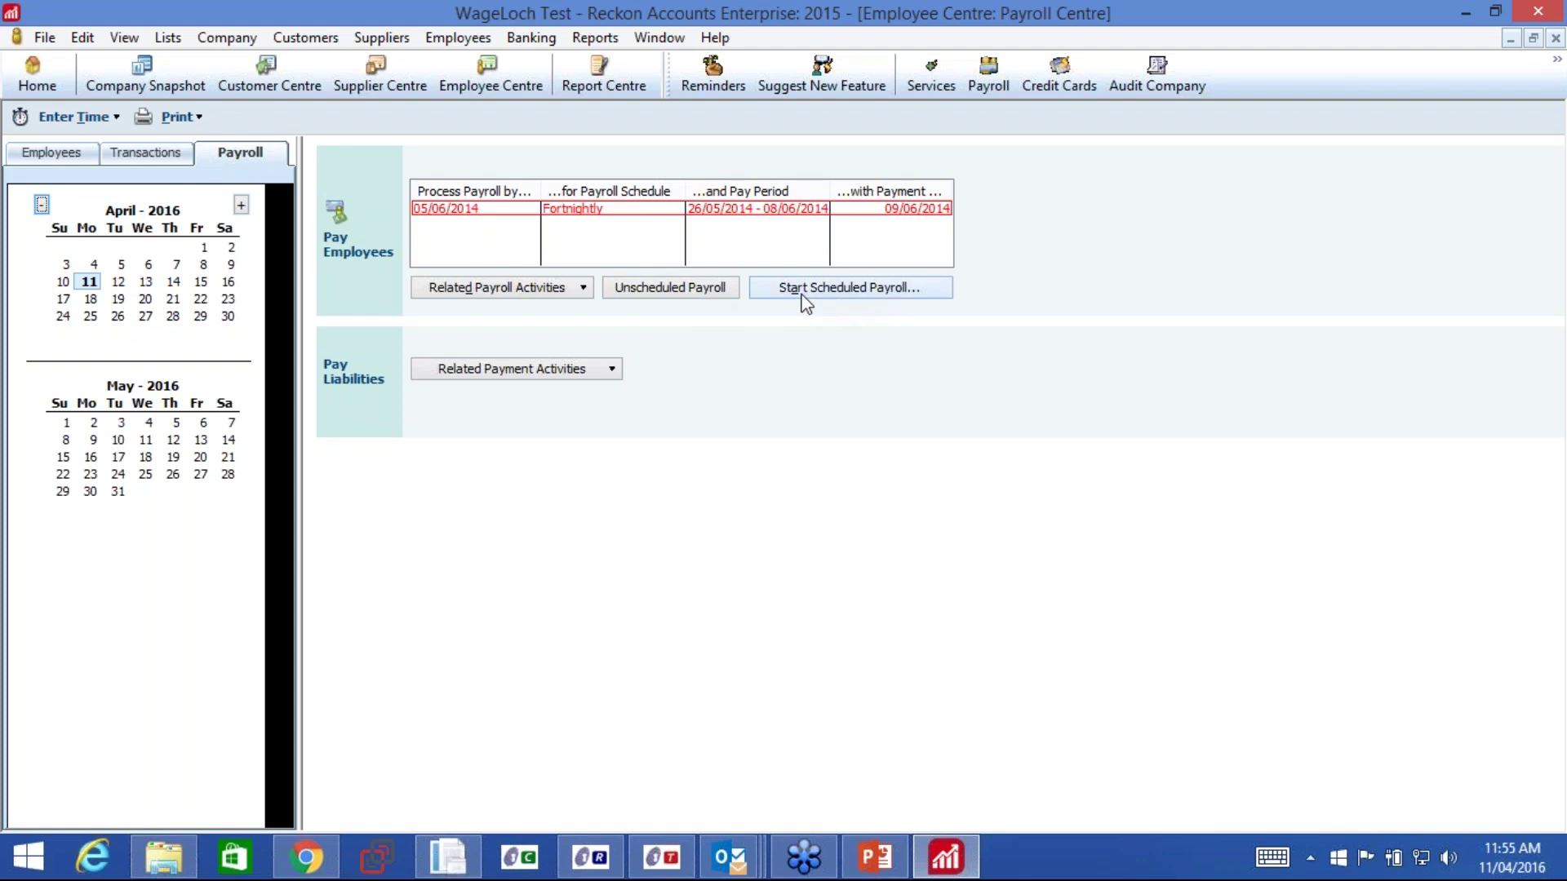
left_click(612, 209)
double_click(626, 211)
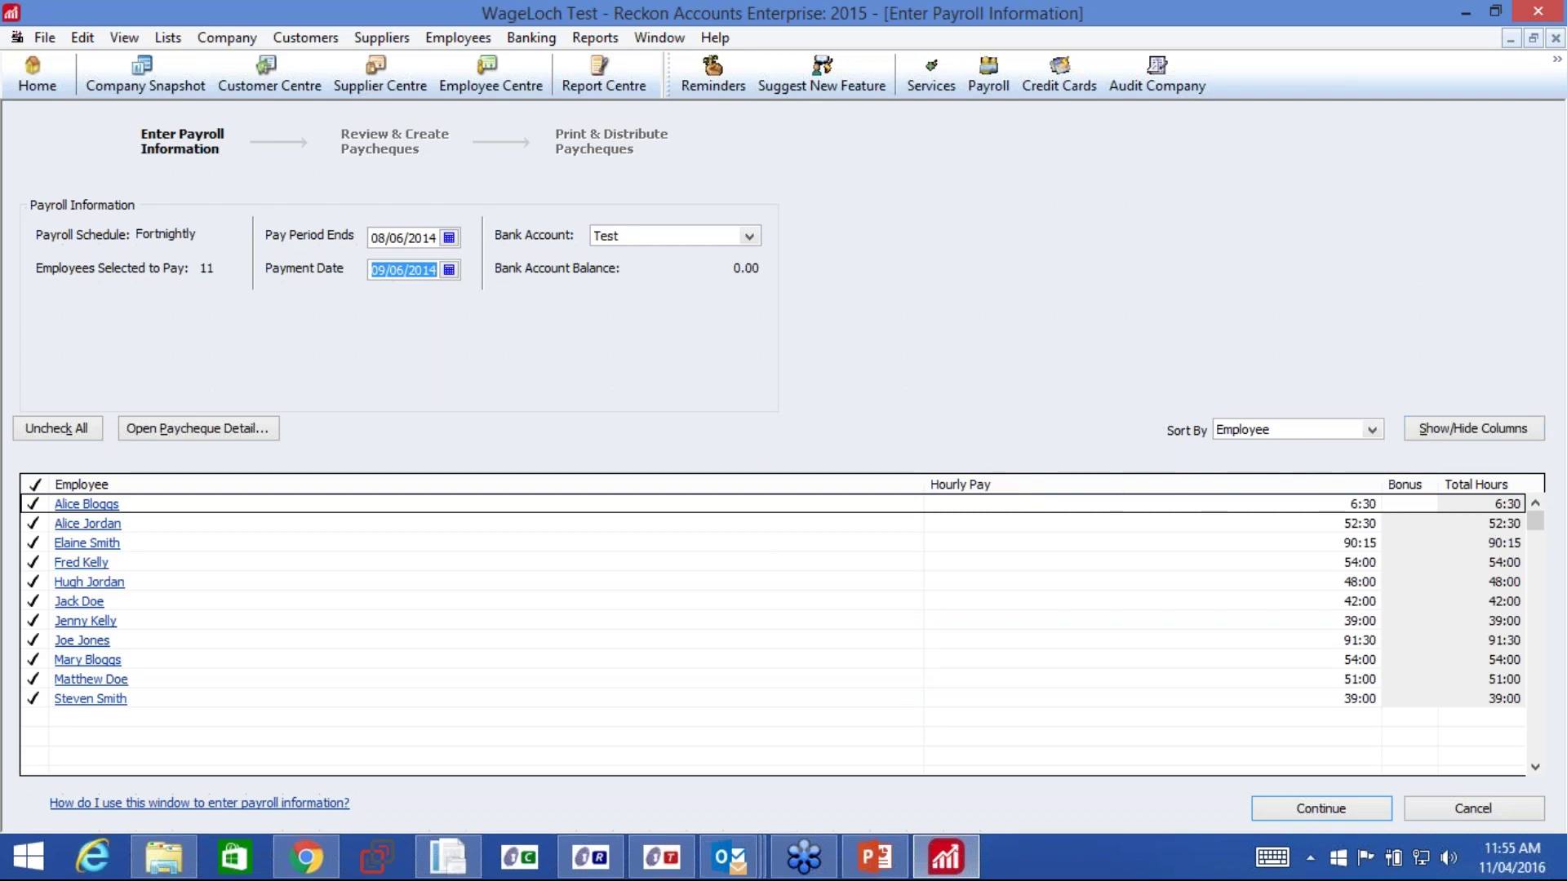
Add a second Hourly Pay line of 9 hours to the first listed employee's payment and save it.
left_click(106, 502)
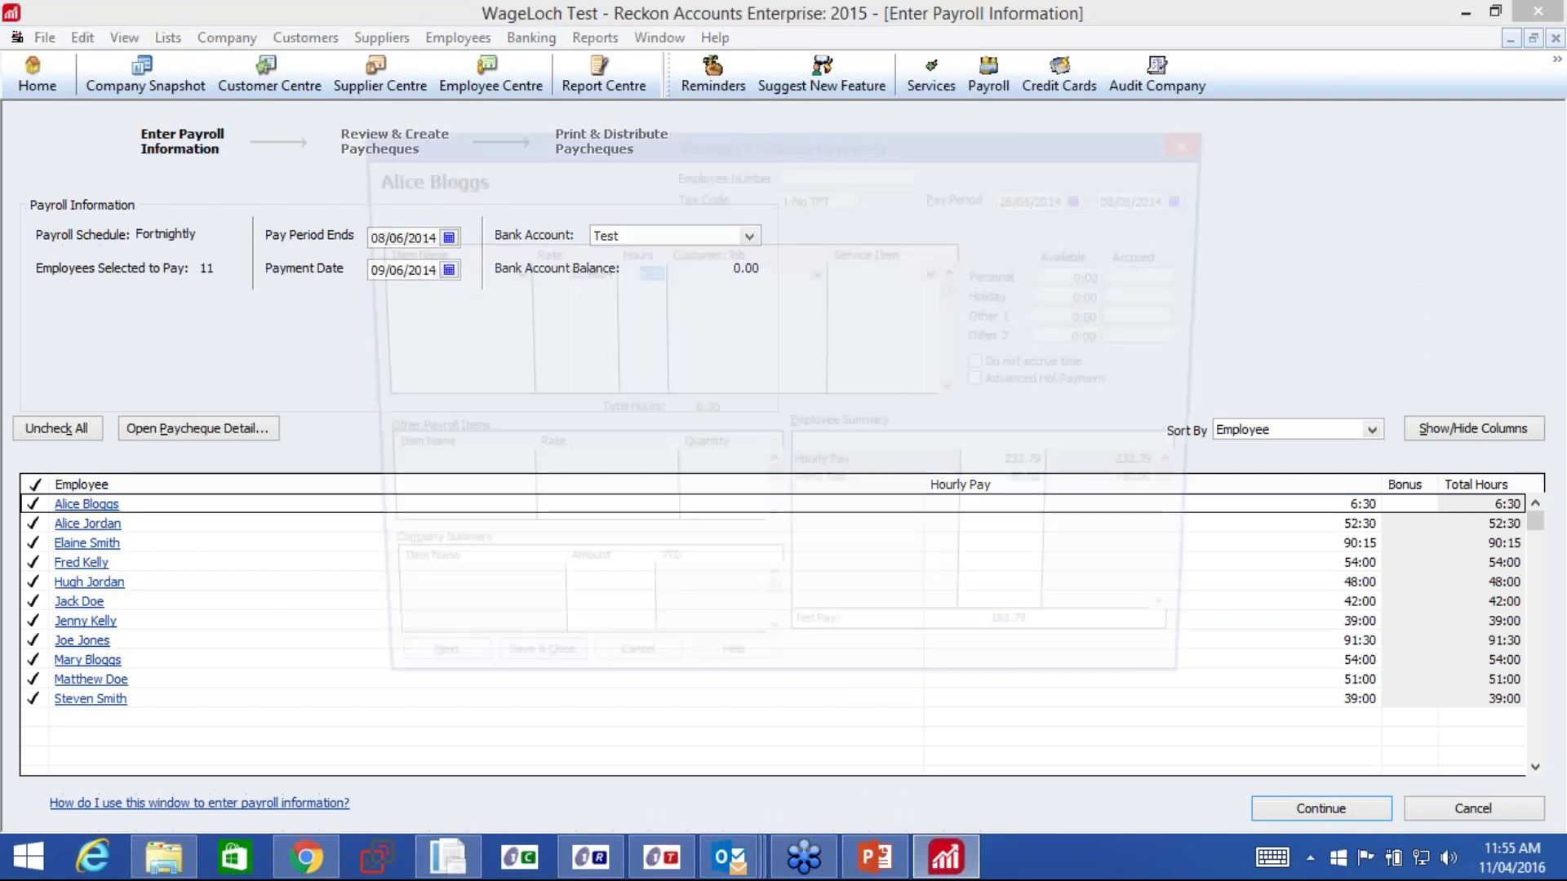
left_click(505, 292)
left_click(422, 430)
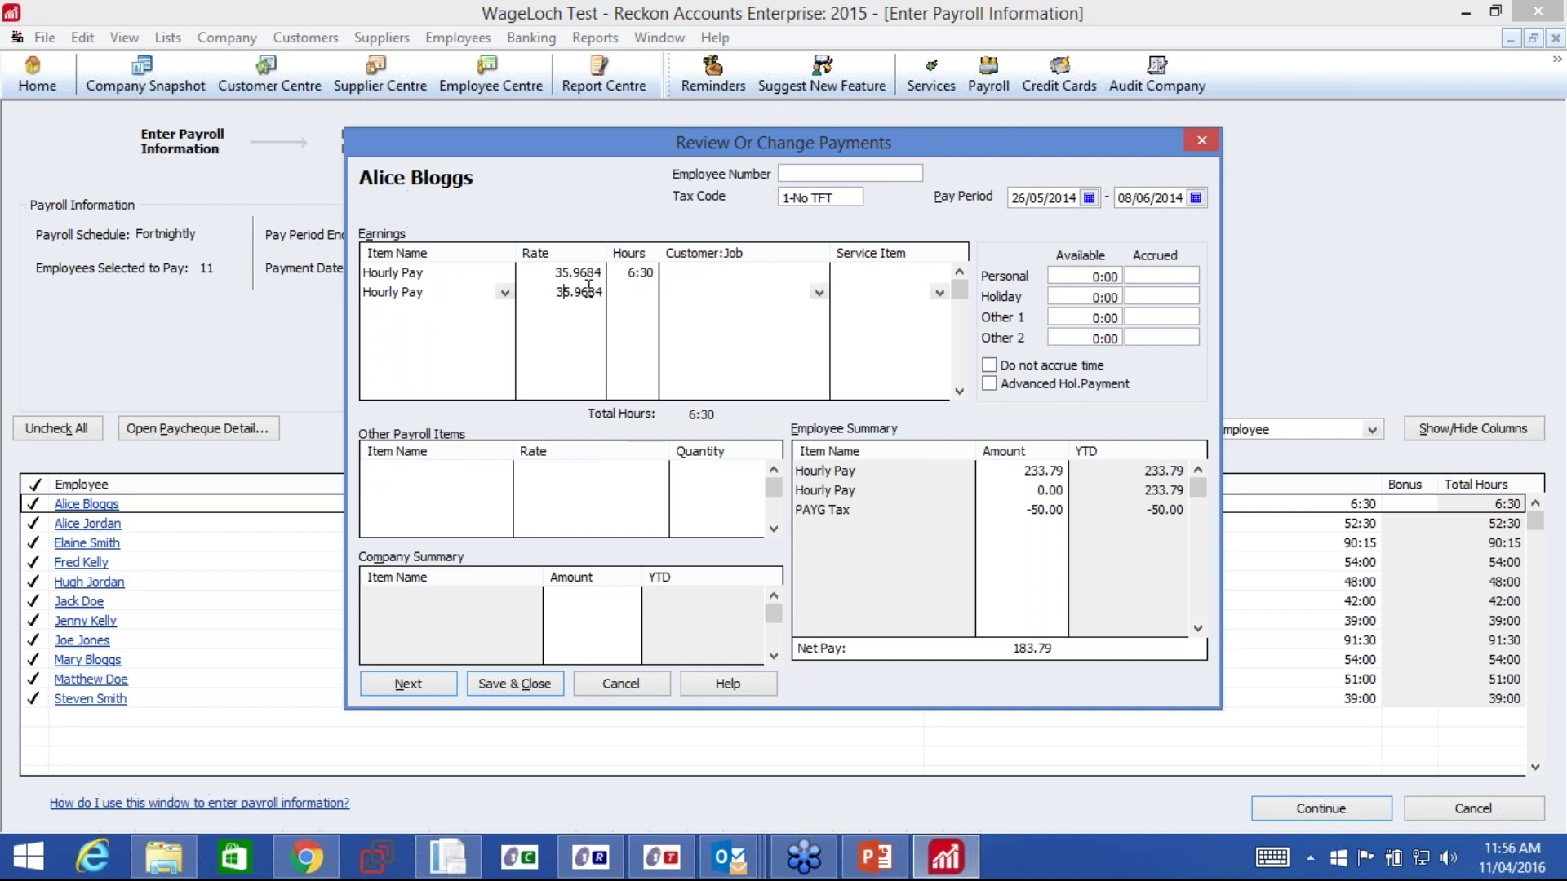
left_click(630, 292)
type("9")
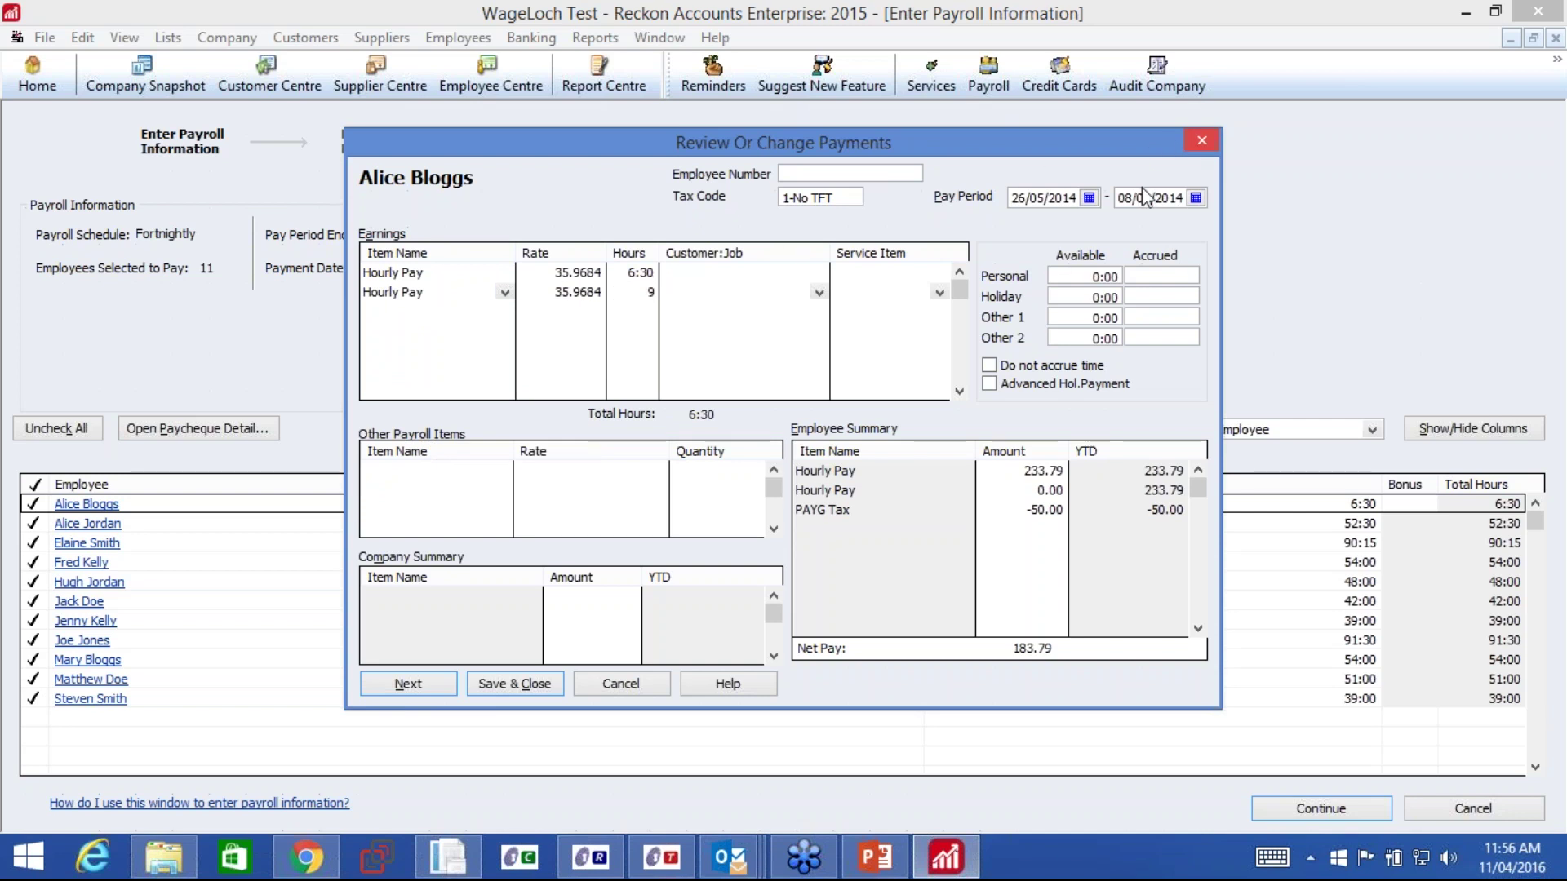
left_click(511, 685)
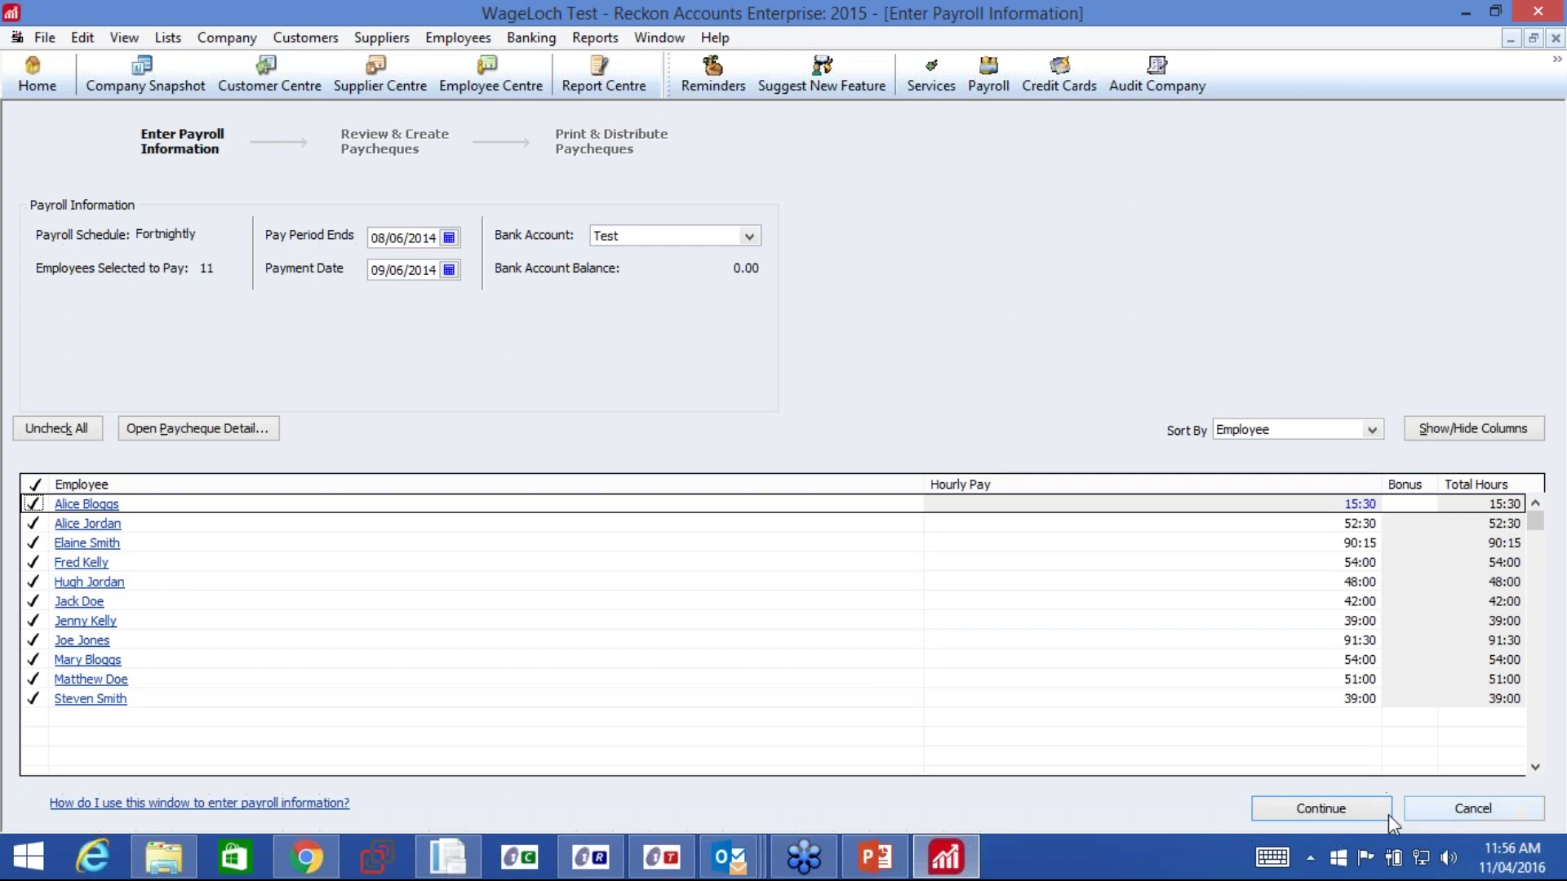
Leave the Fortnightly payroll without creating payments, discarding the edits.
mouse_move(658, 872)
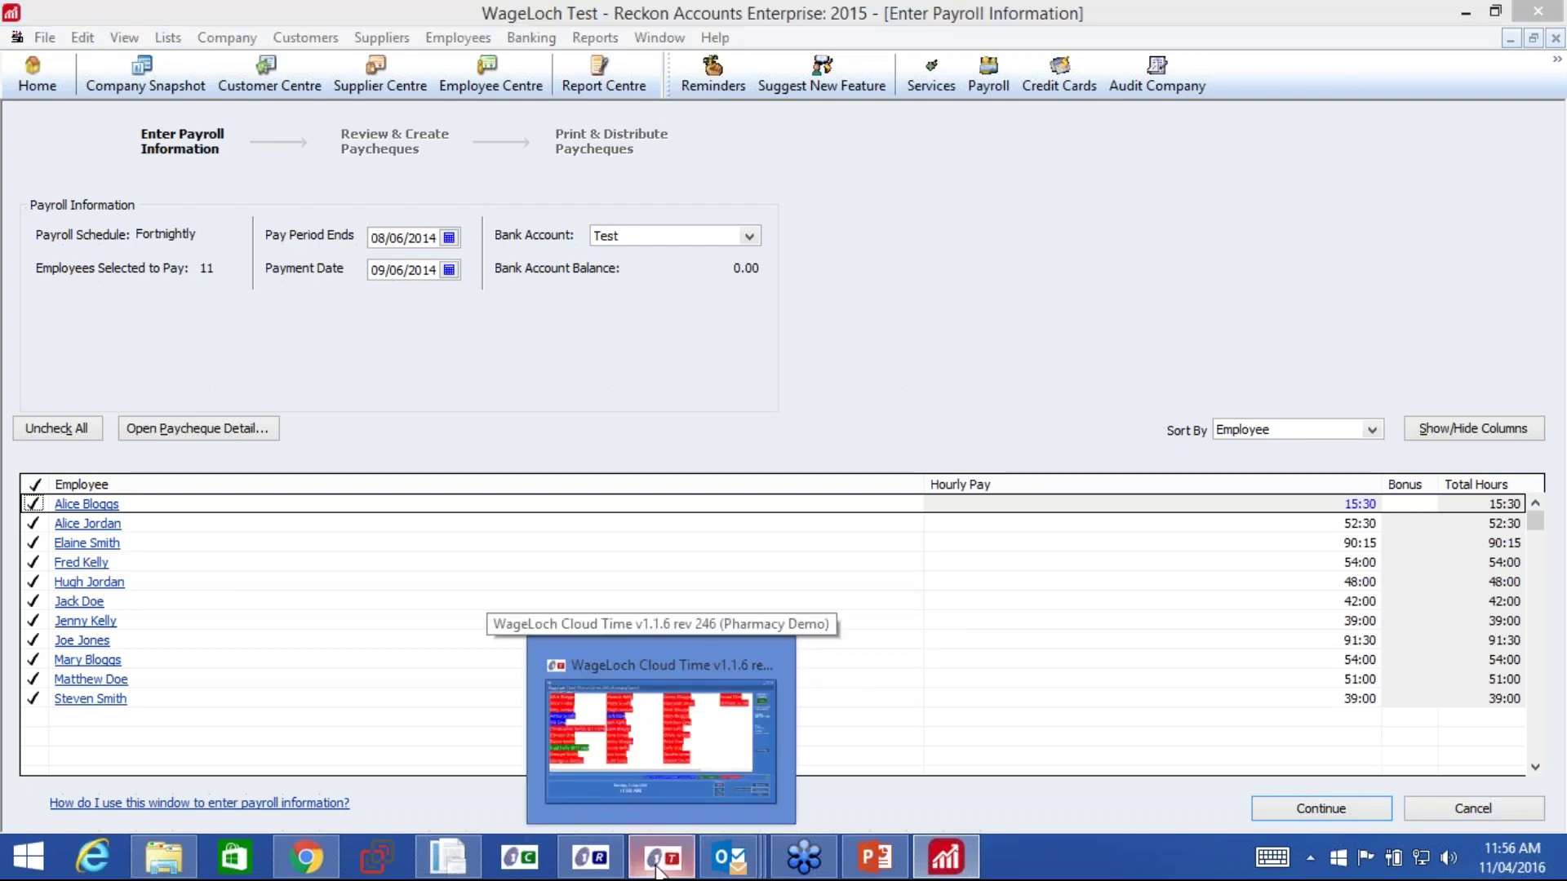
left_click(658, 872)
key("alt+Tab")
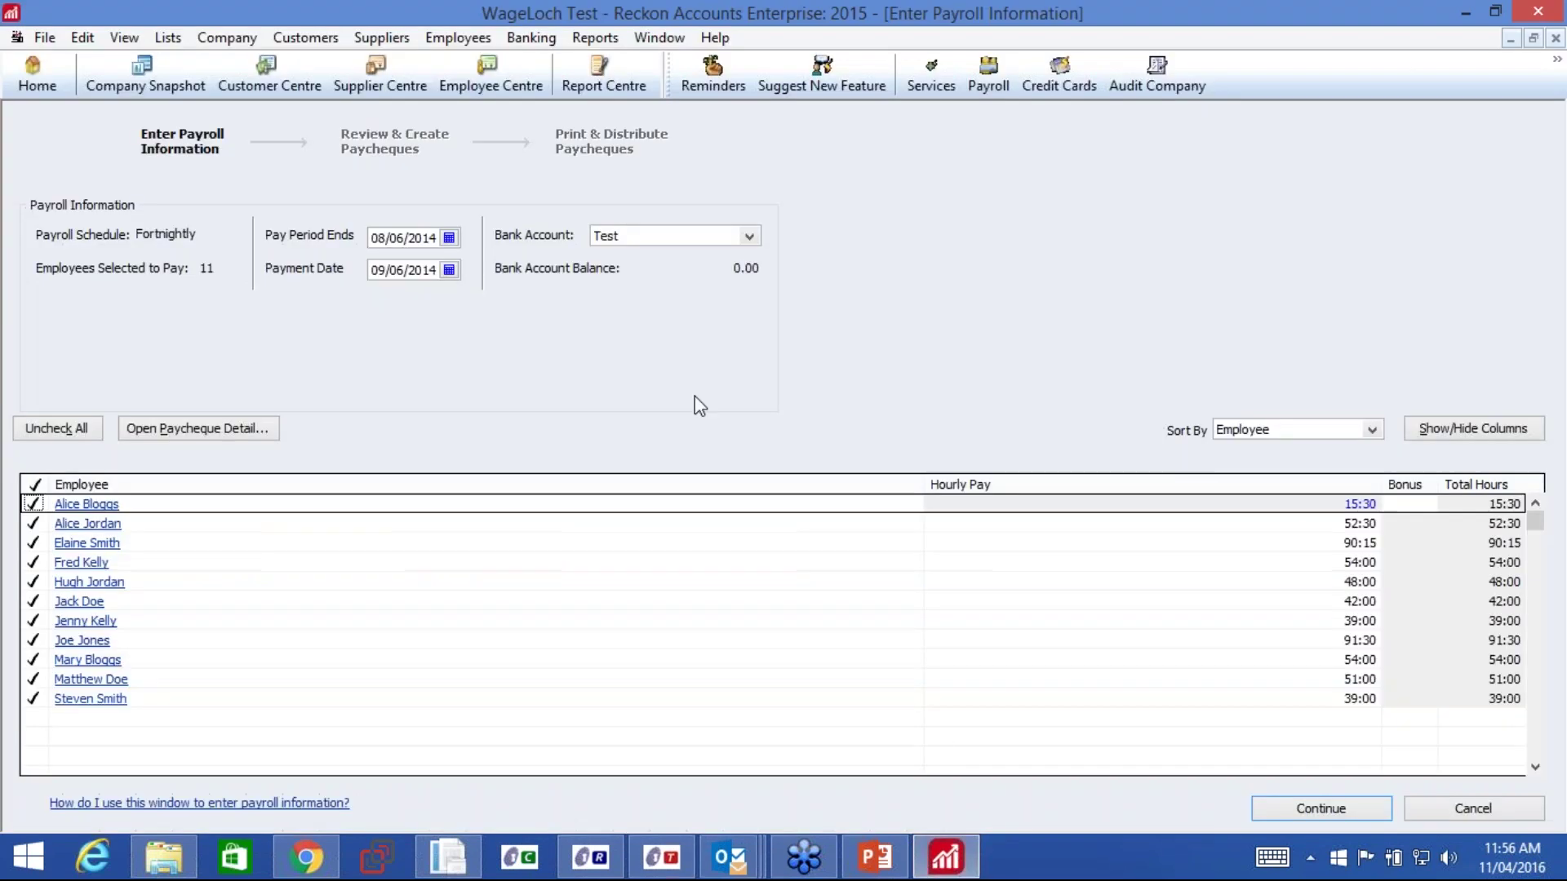
left_click(1472, 810)
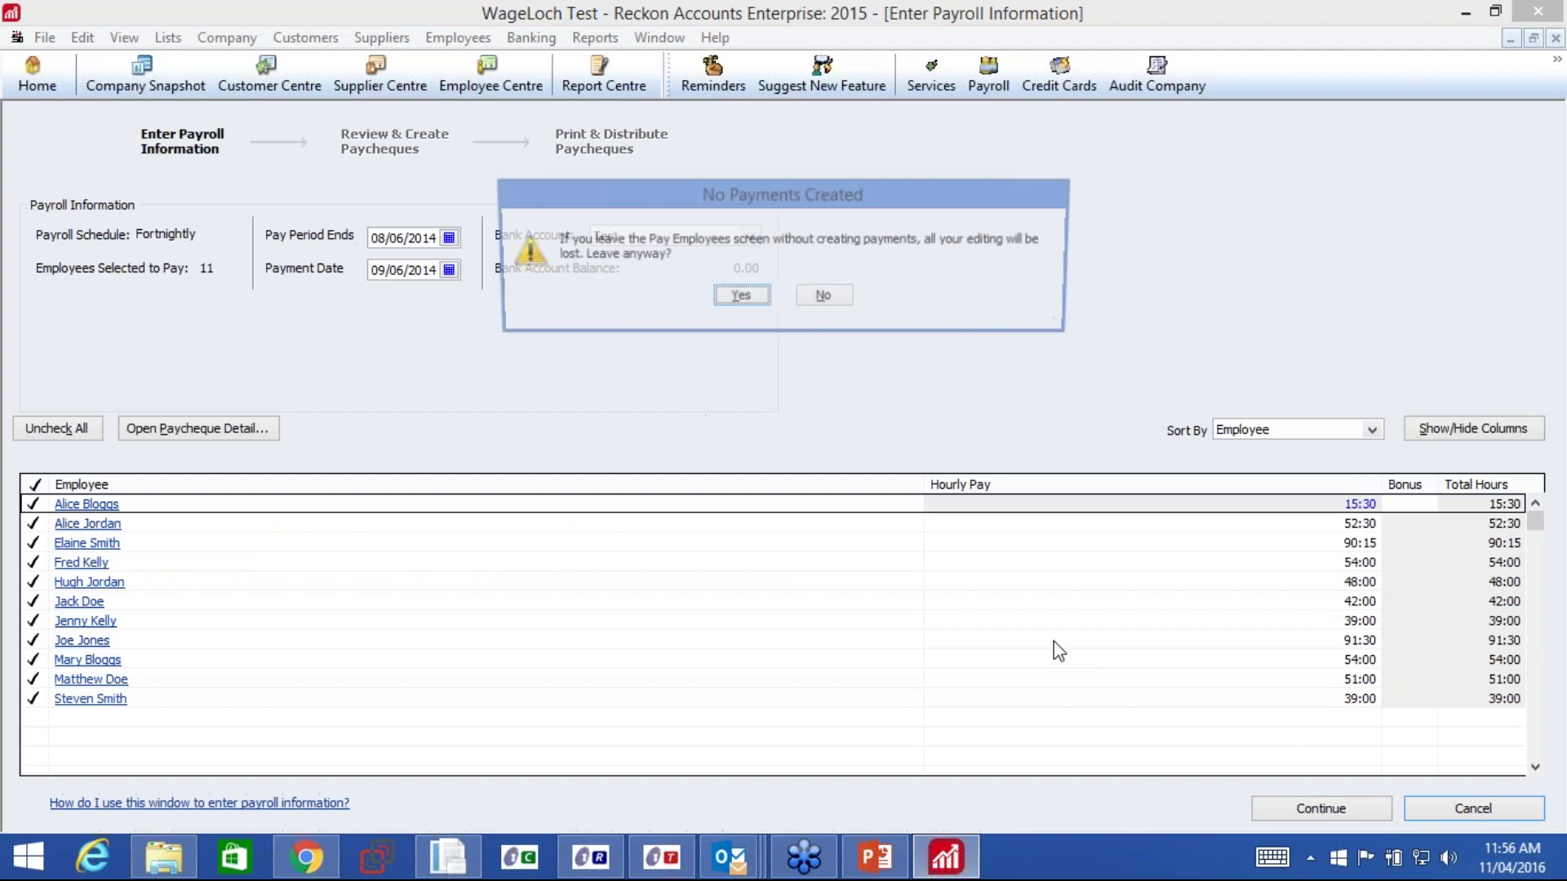
left_click(739, 297)
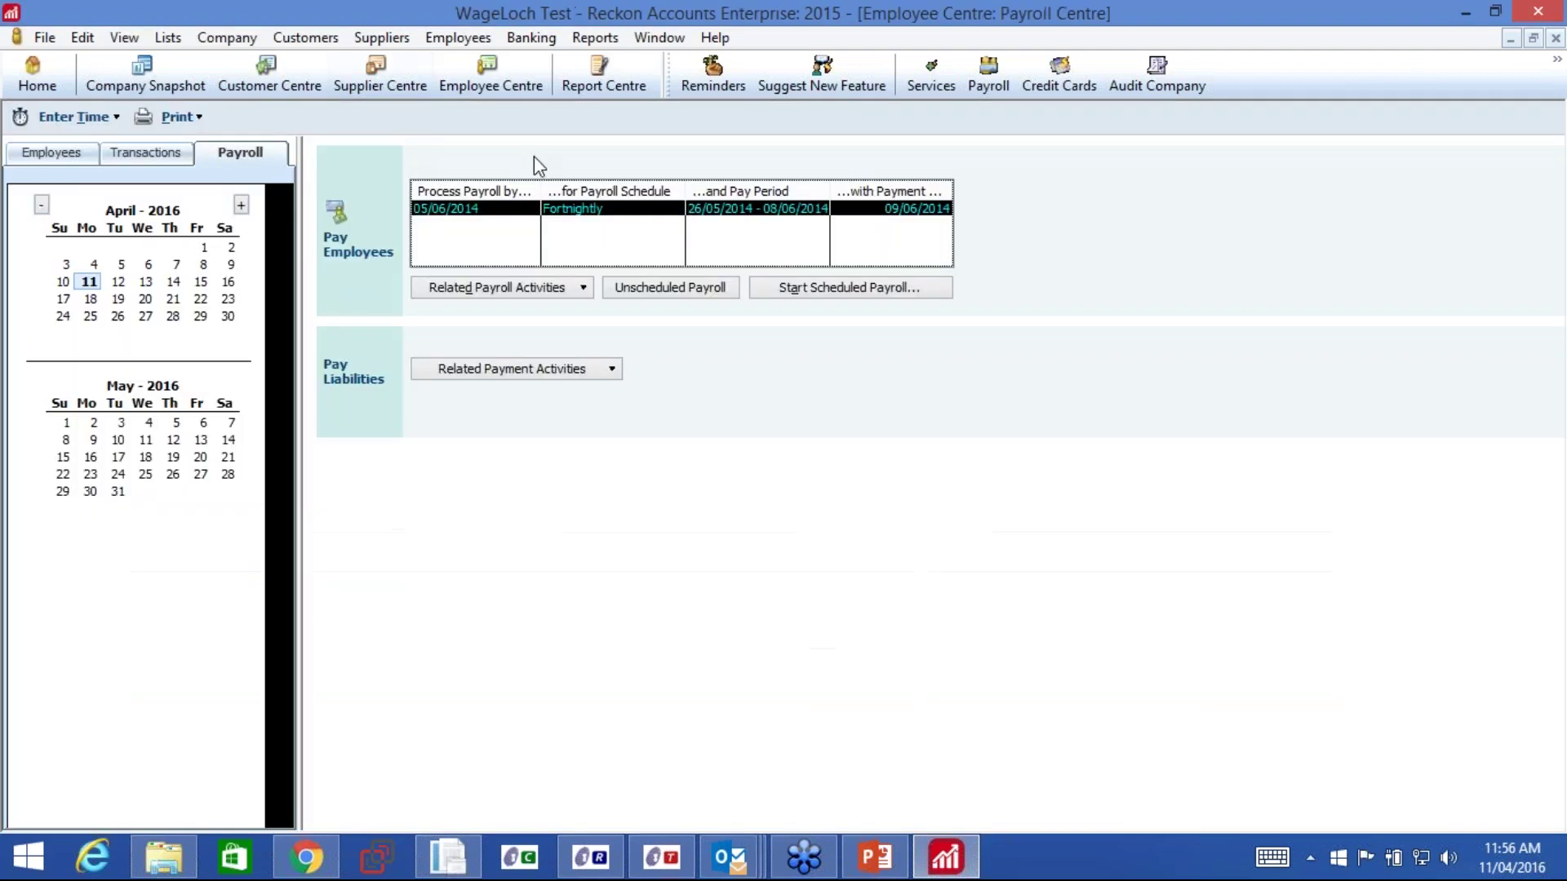
Reopen the Fortnightly scheduled payroll to view the employees' hours, and leave it without creating payments.
left_click(612, 207)
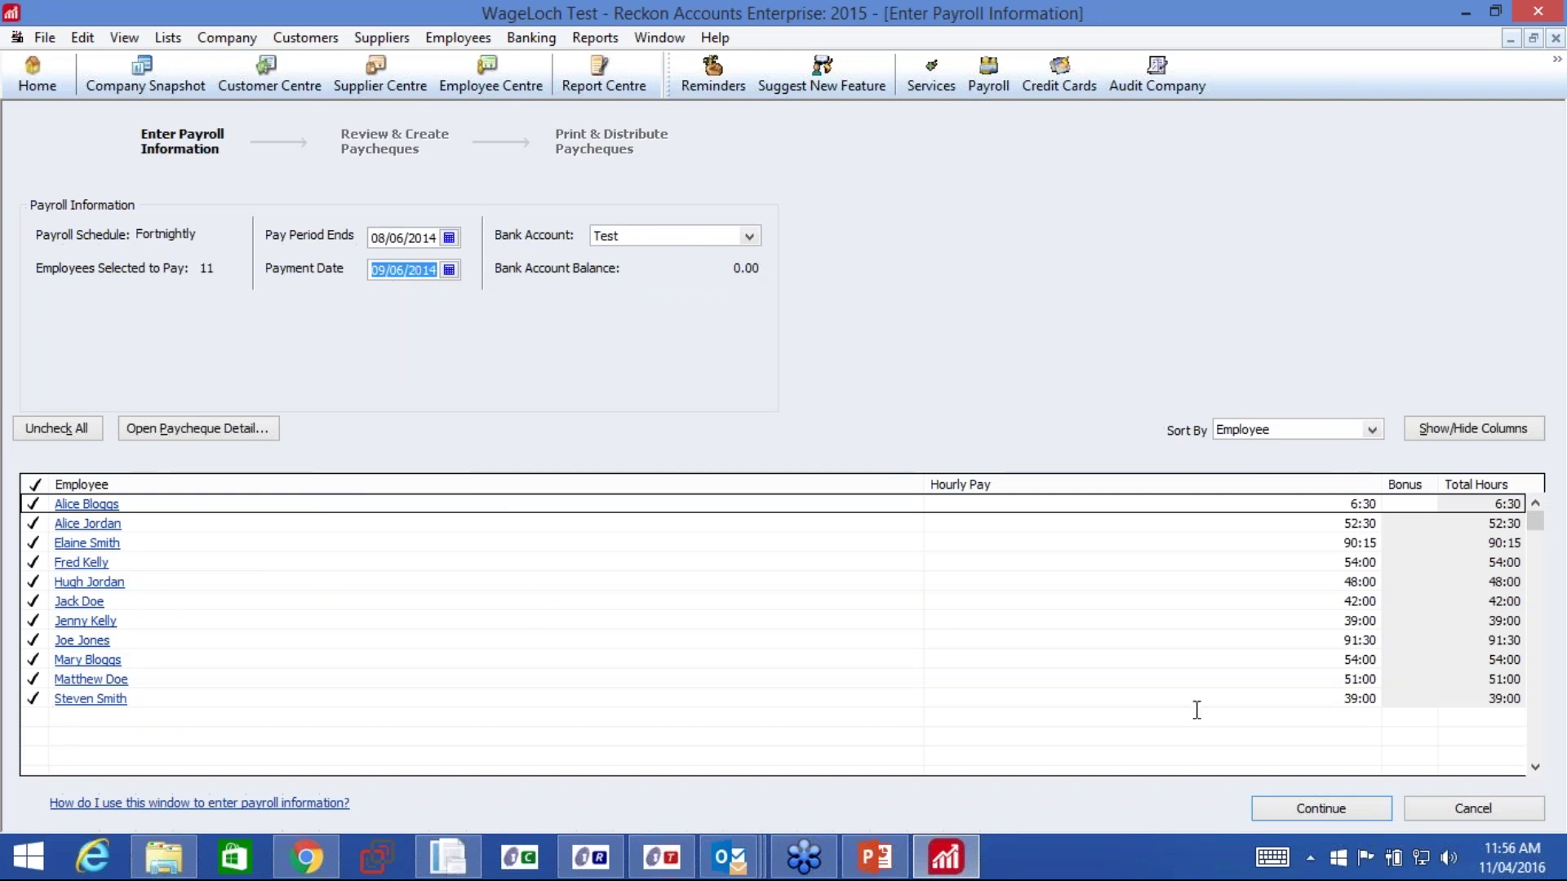
left_click(1479, 809)
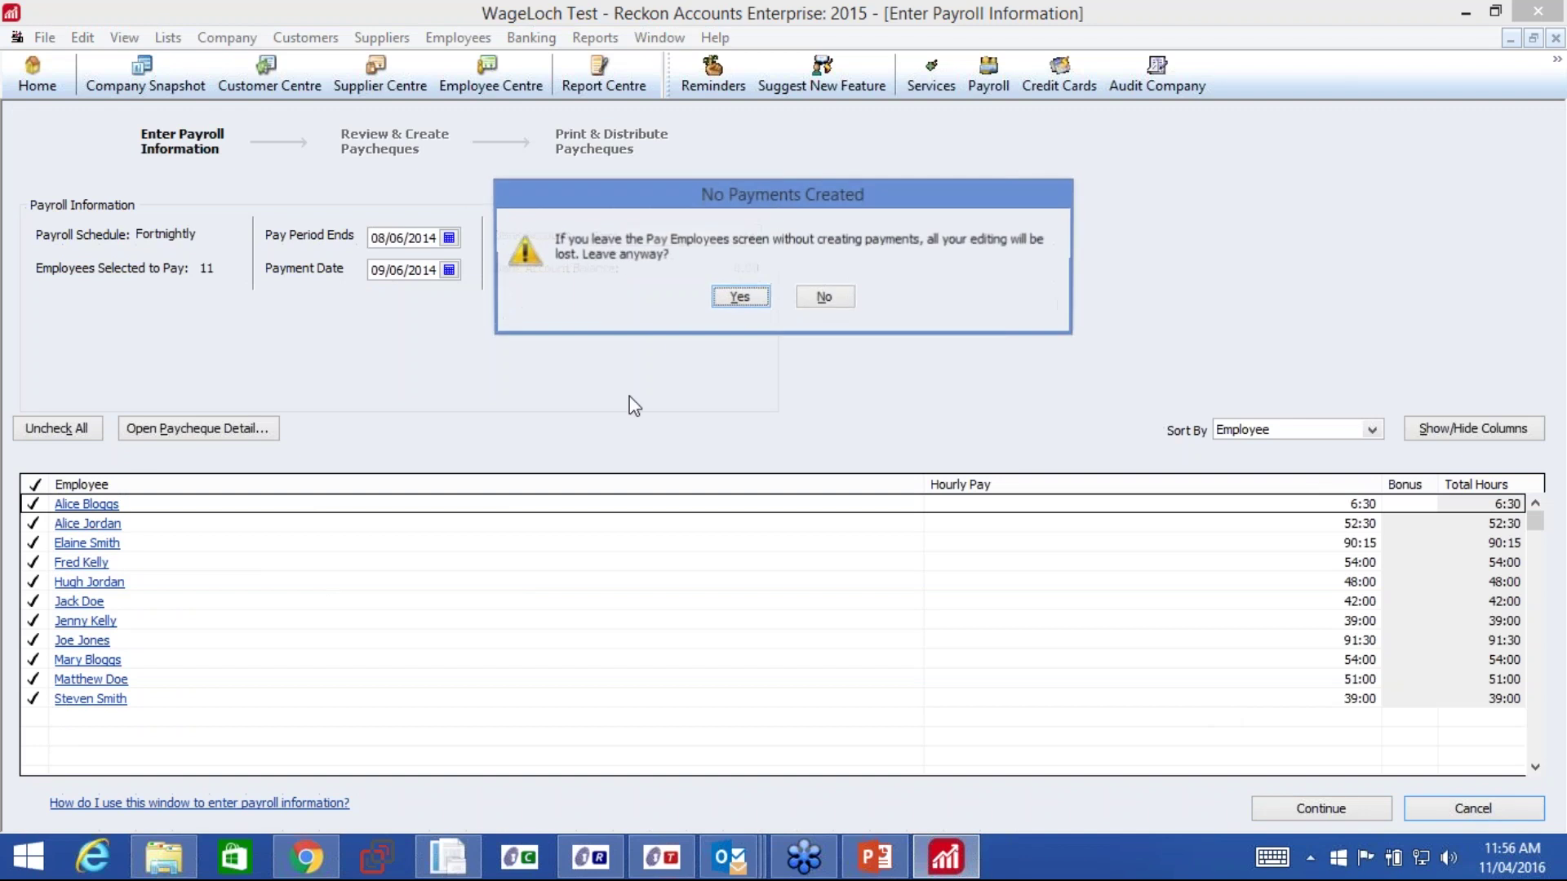
left_click(739, 298)
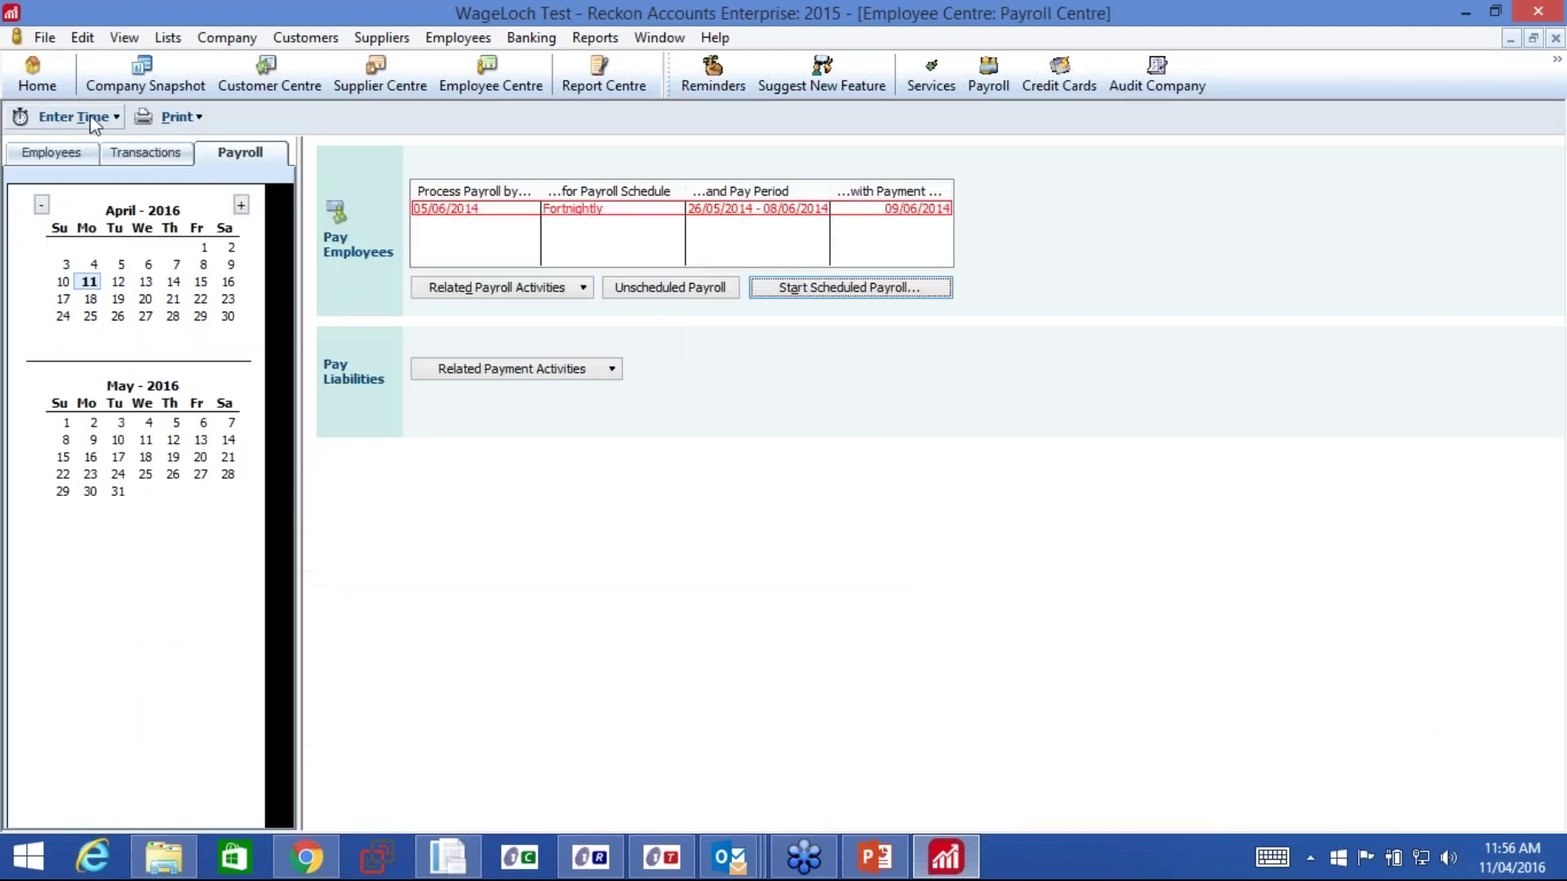
Open the weekly timesheet entry form and choose the first listed employee.
left_click(90, 114)
left_click(435, 214)
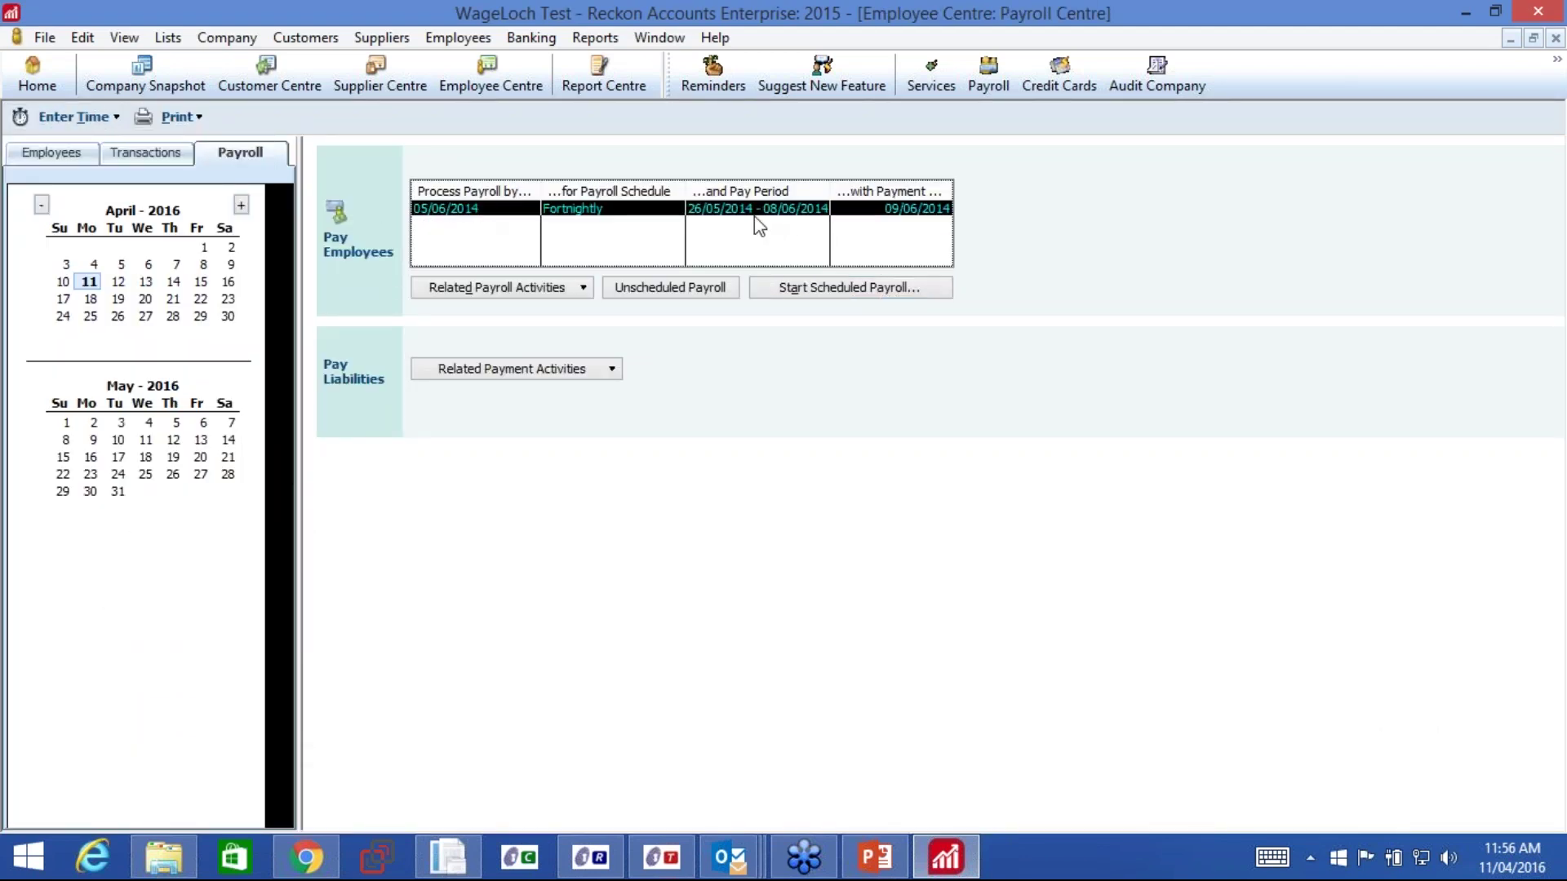
left_click(86, 124)
left_click(93, 142)
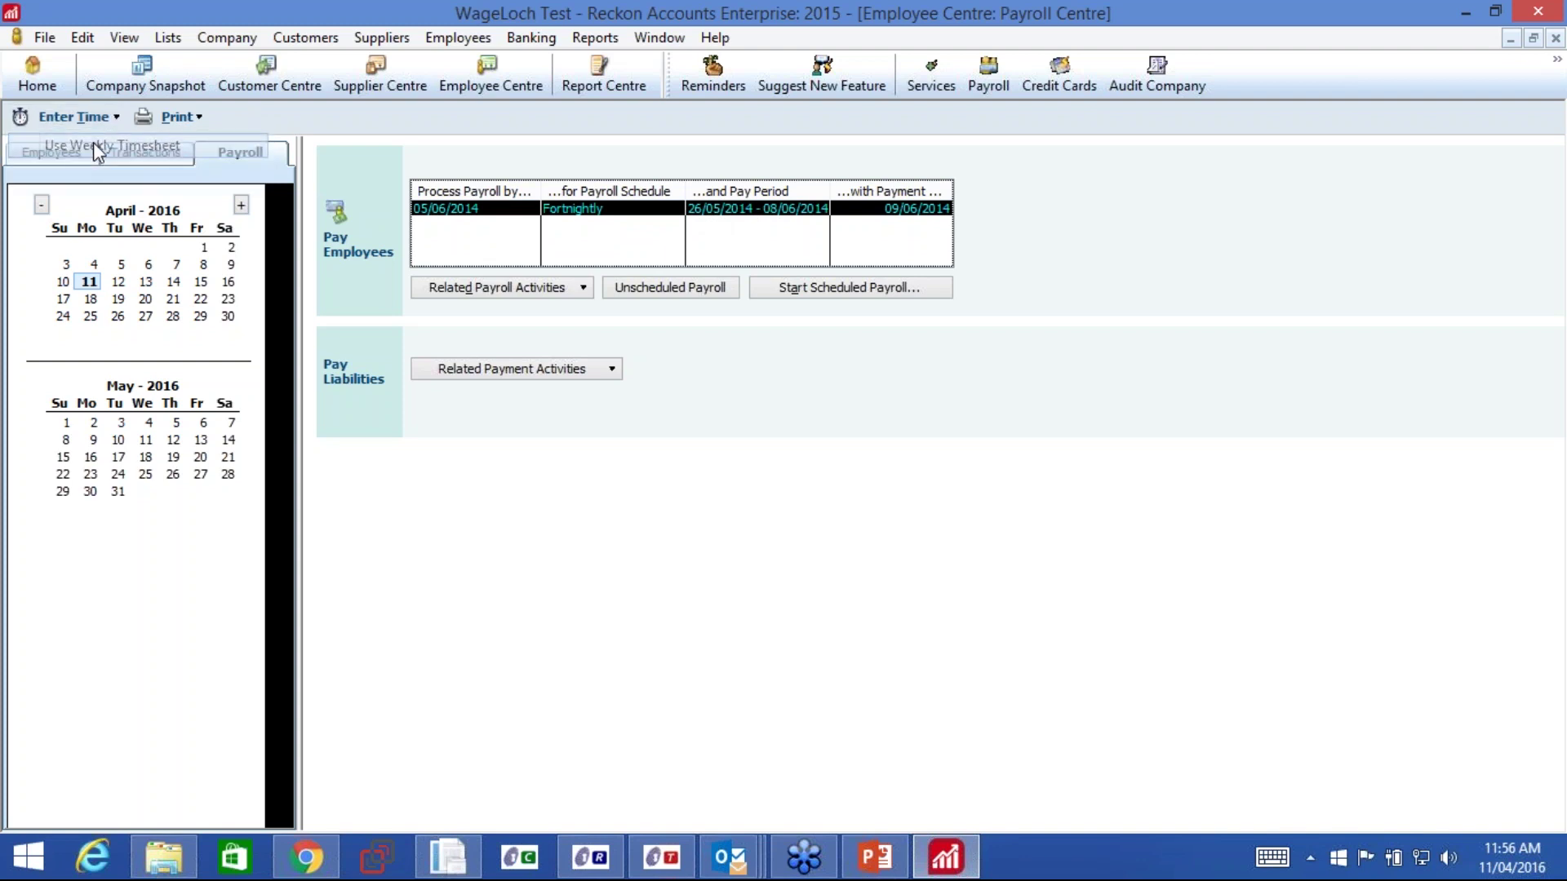
left_click(273, 185)
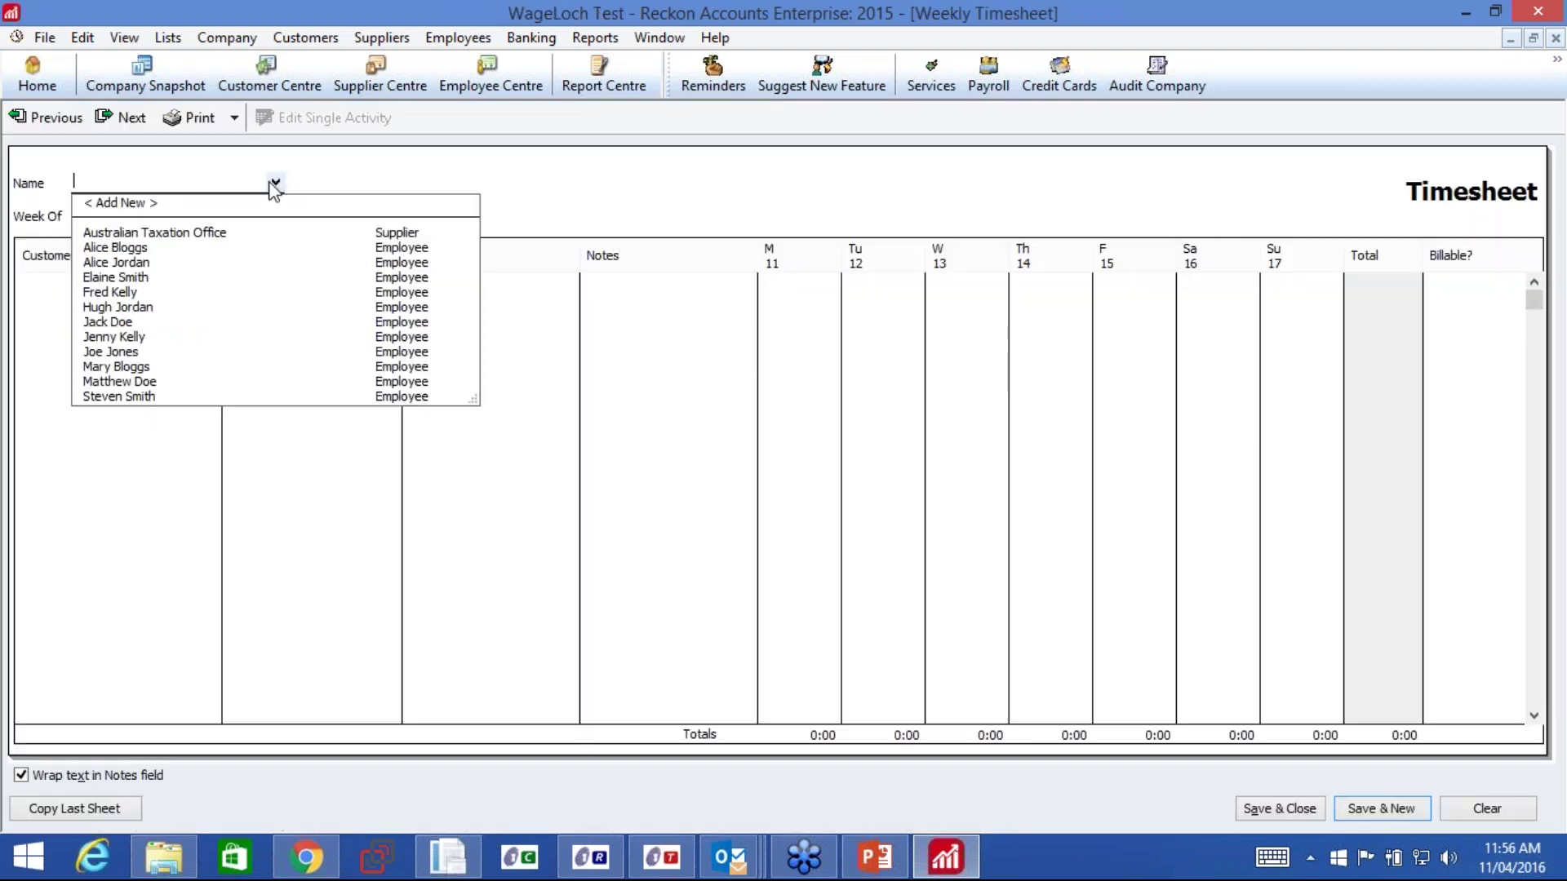
left_click(244, 232)
left_click(237, 217)
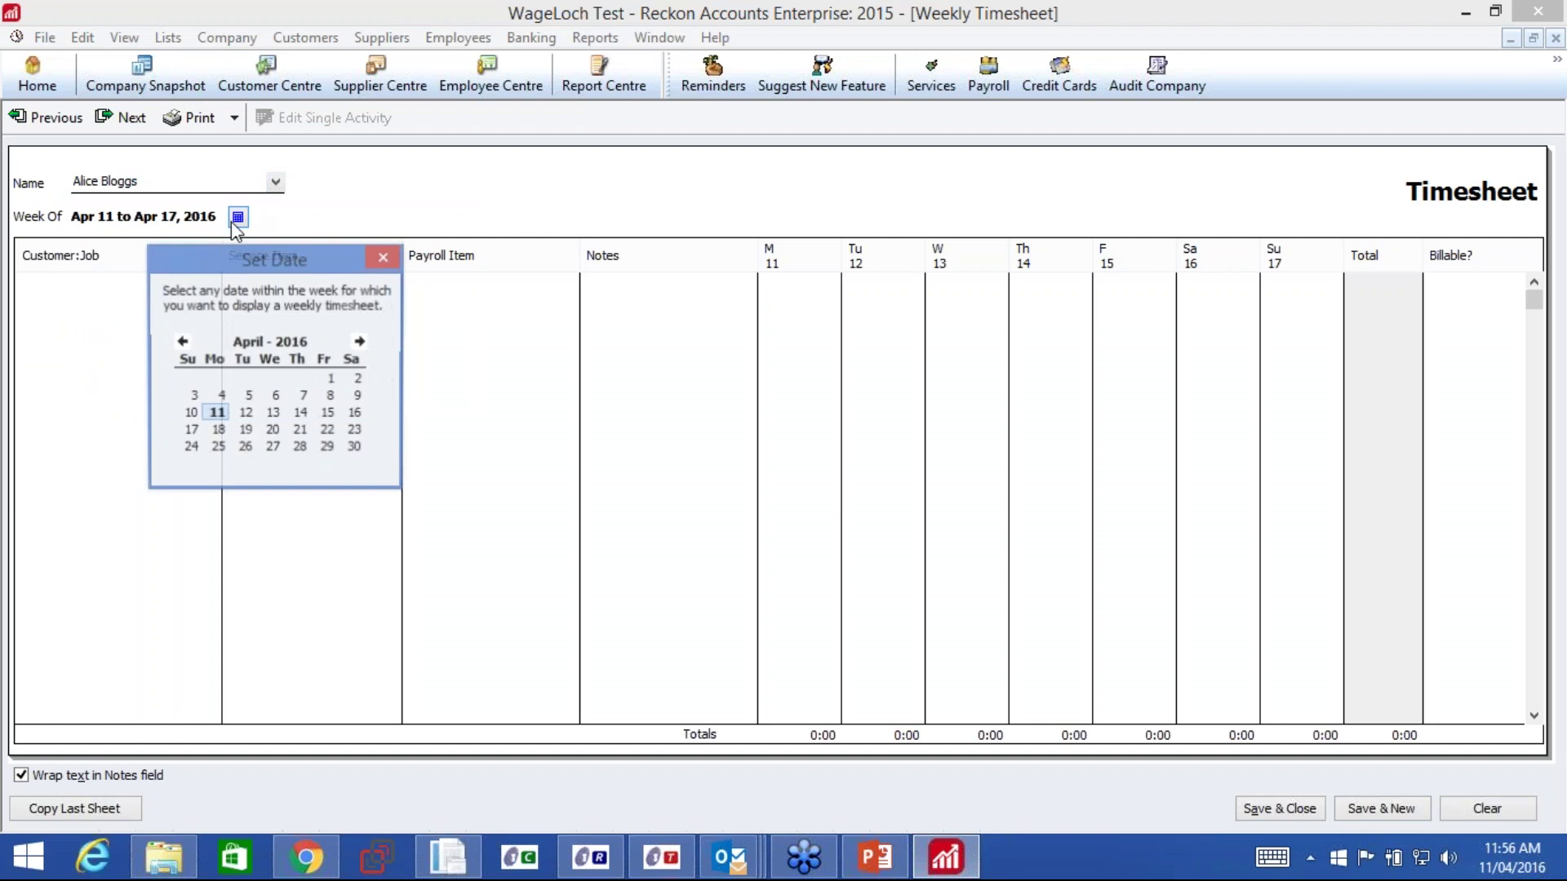
left_click(181, 342)
left_click(181, 342)
left_click(181, 342)
left_click(181, 342)
left_click(181, 342)
double_click(181, 342)
triple_click(182, 342)
double_click(181, 342)
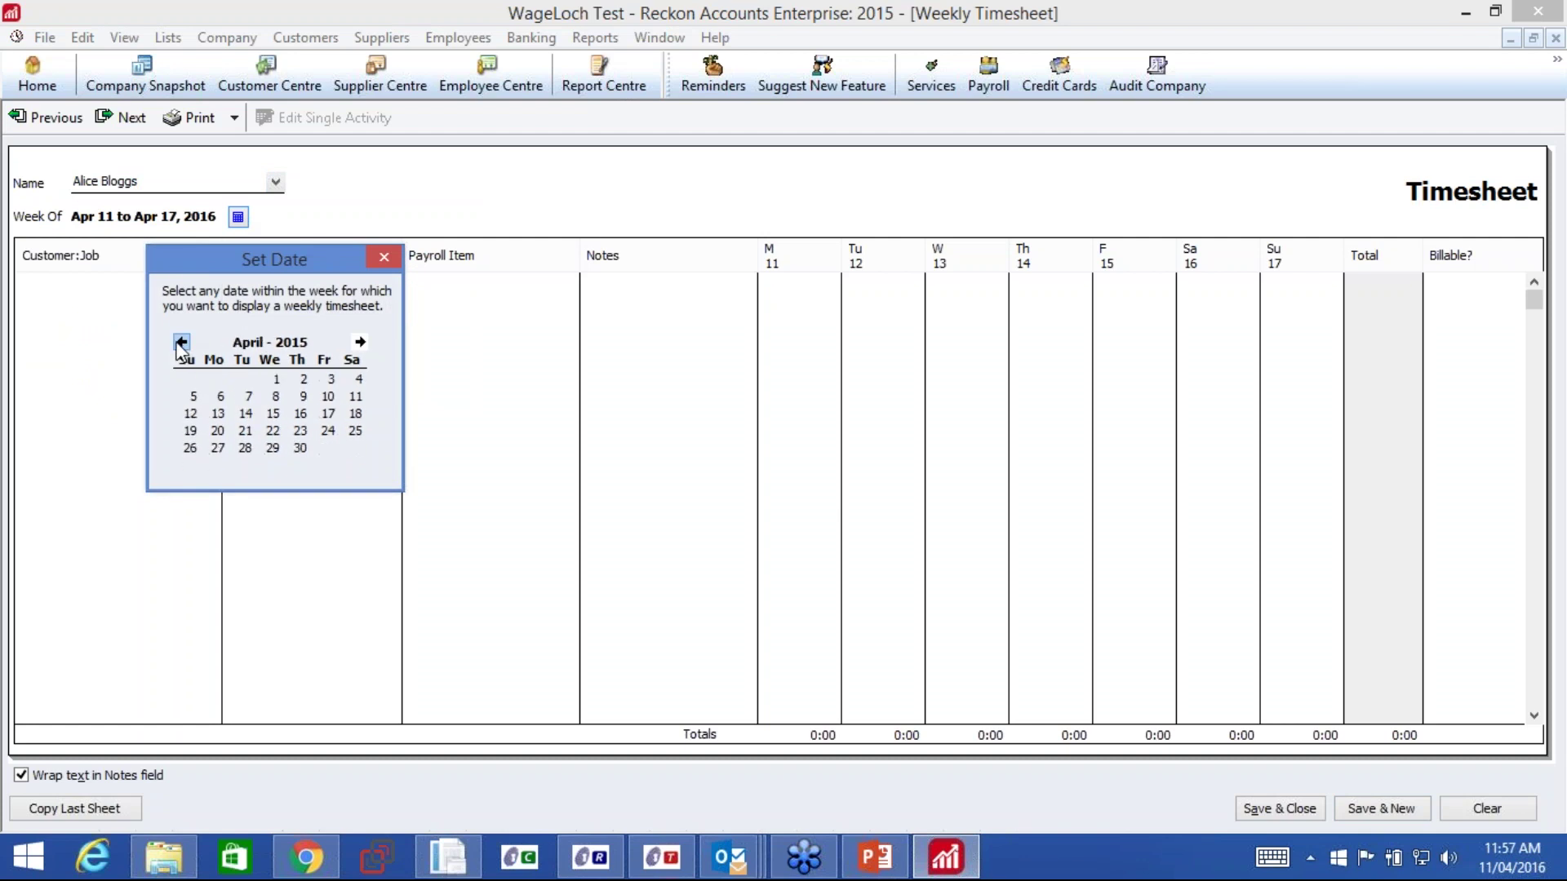
triple_click(181, 342)
left_click(181, 342)
double_click(181, 341)
triple_click(181, 342)
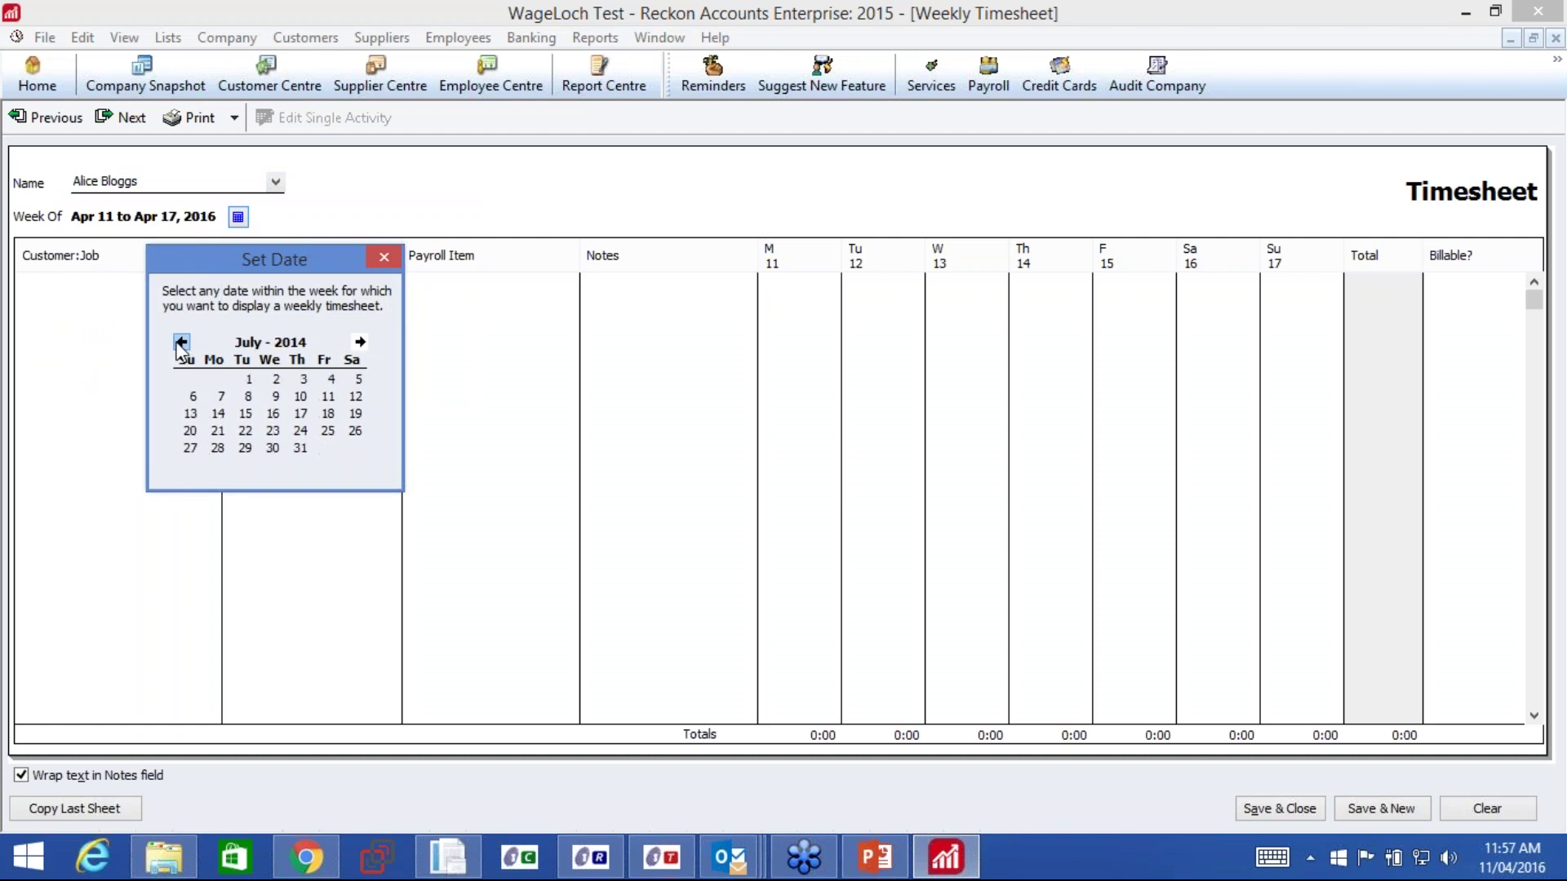
left_click(181, 342)
double_click(181, 342)
double_click(182, 342)
left_click(181, 342)
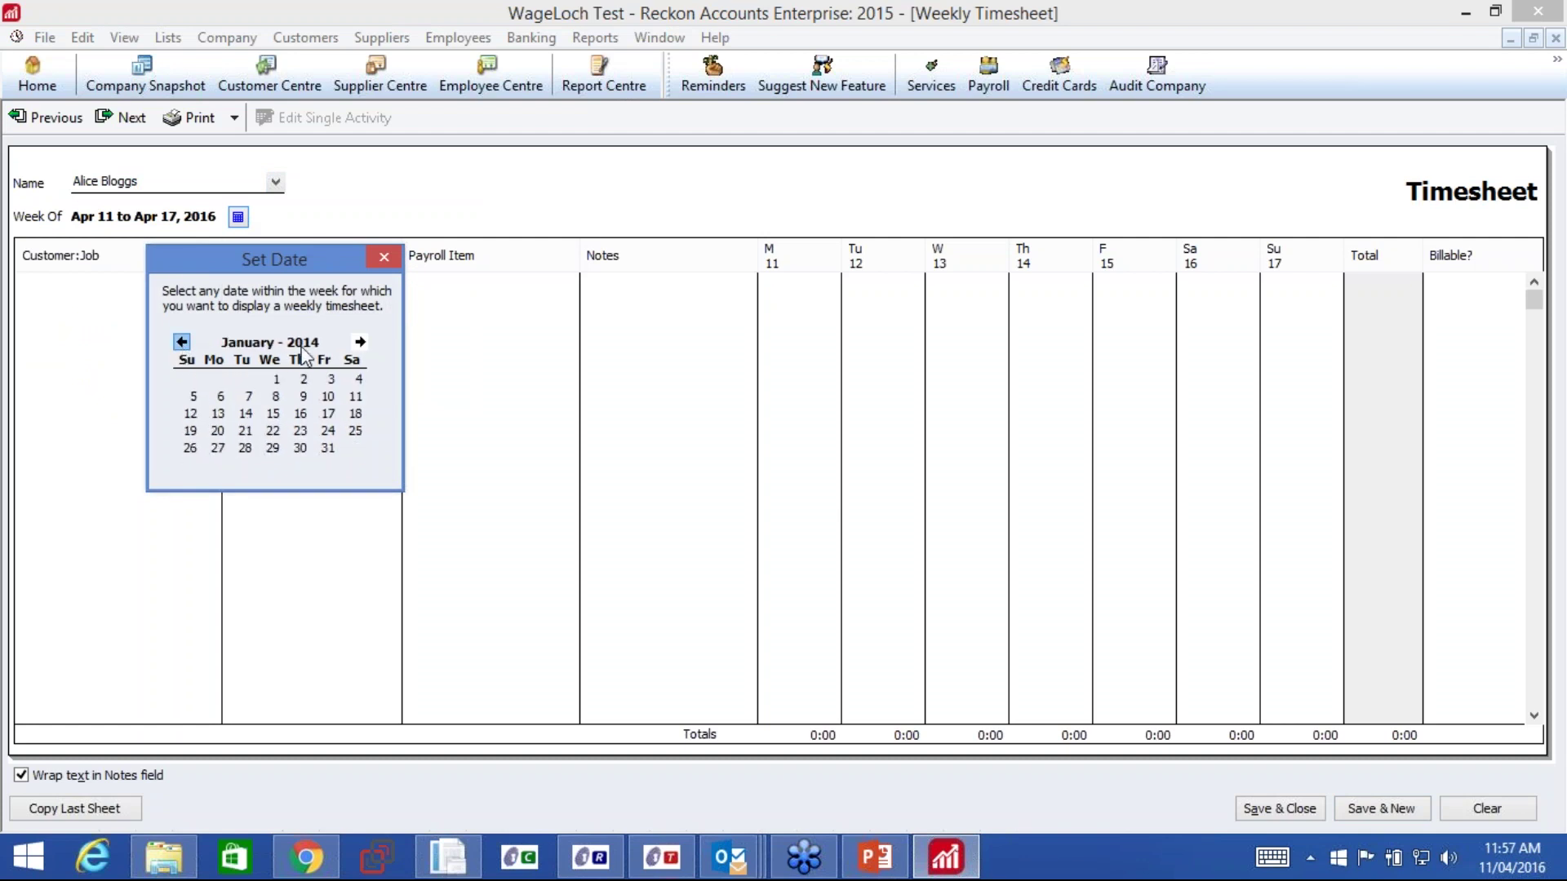
left_click(359, 342)
left_click(360, 342)
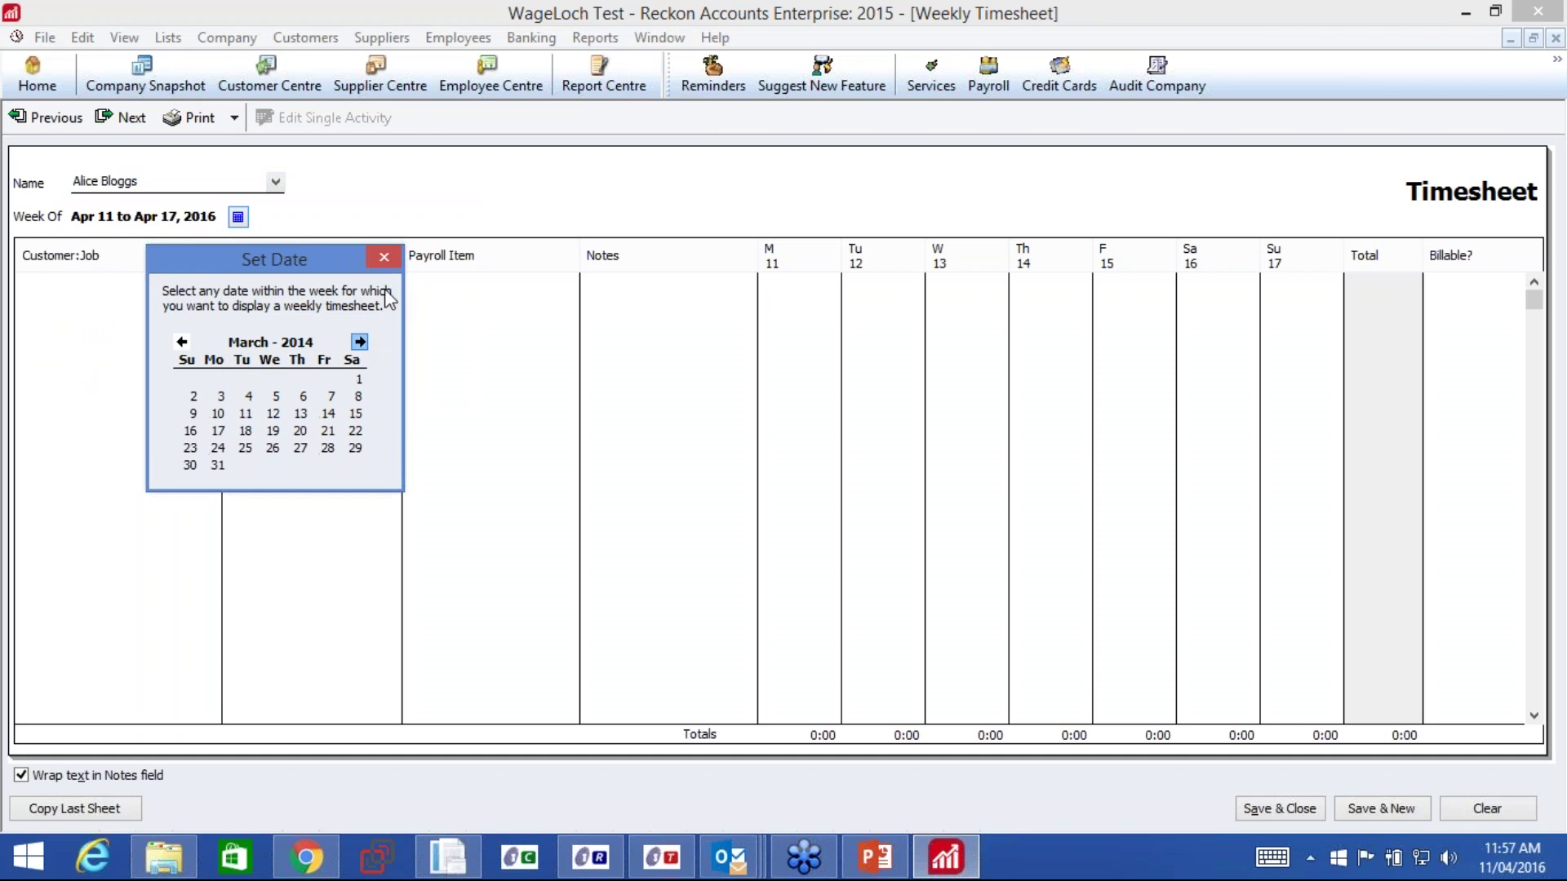
left_click(382, 259)
Choose the second listed employee and set the timesheet week to Apr 21 to Apr 27, 2014.
left_click(275, 181)
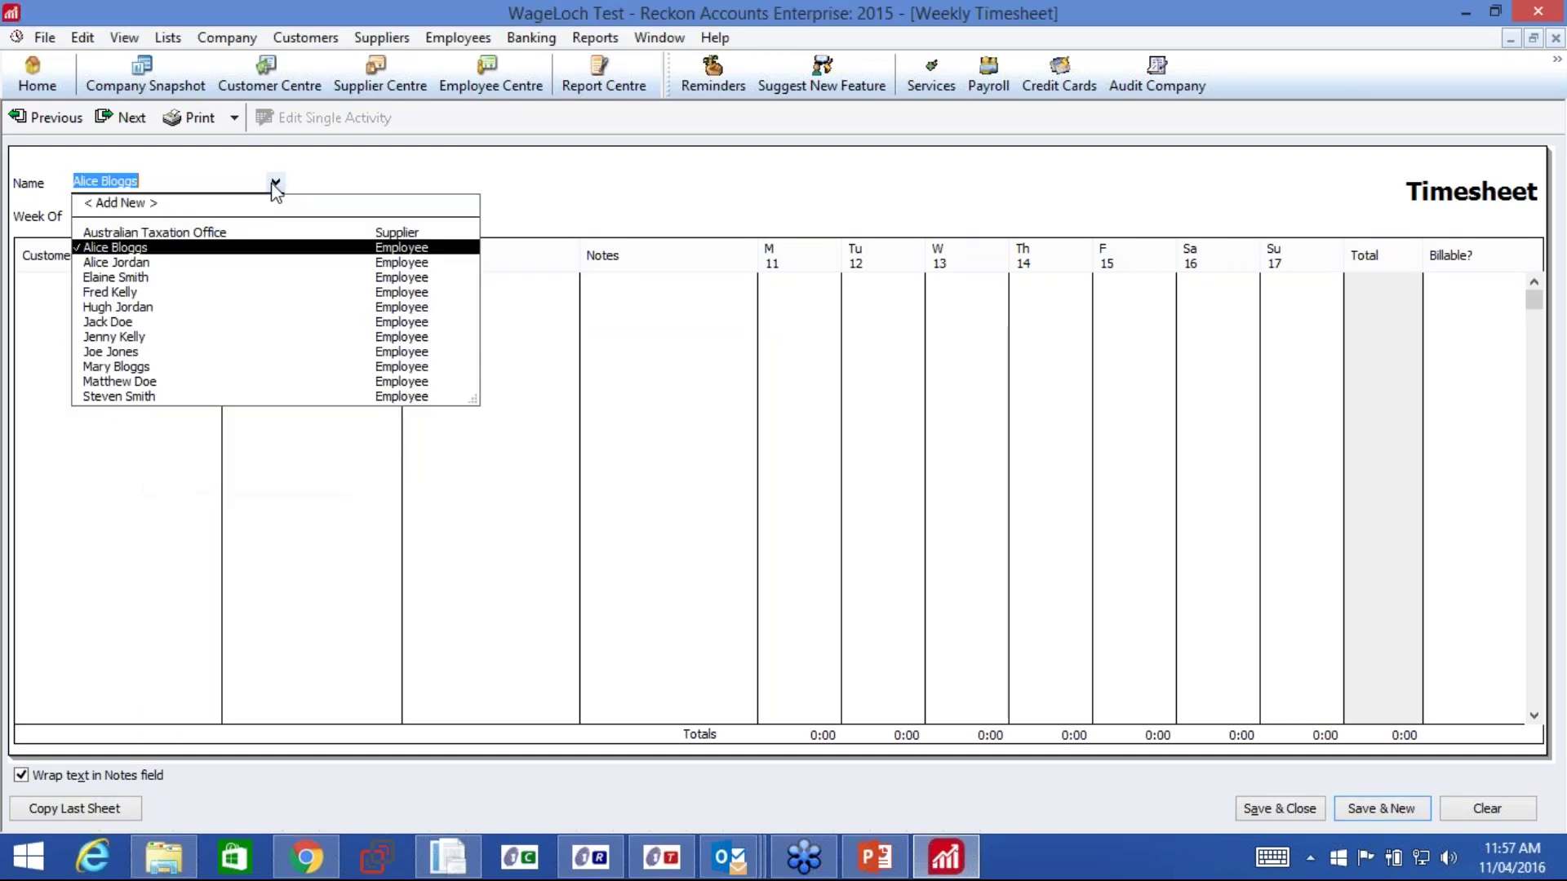
left_click(245, 255)
left_click(237, 216)
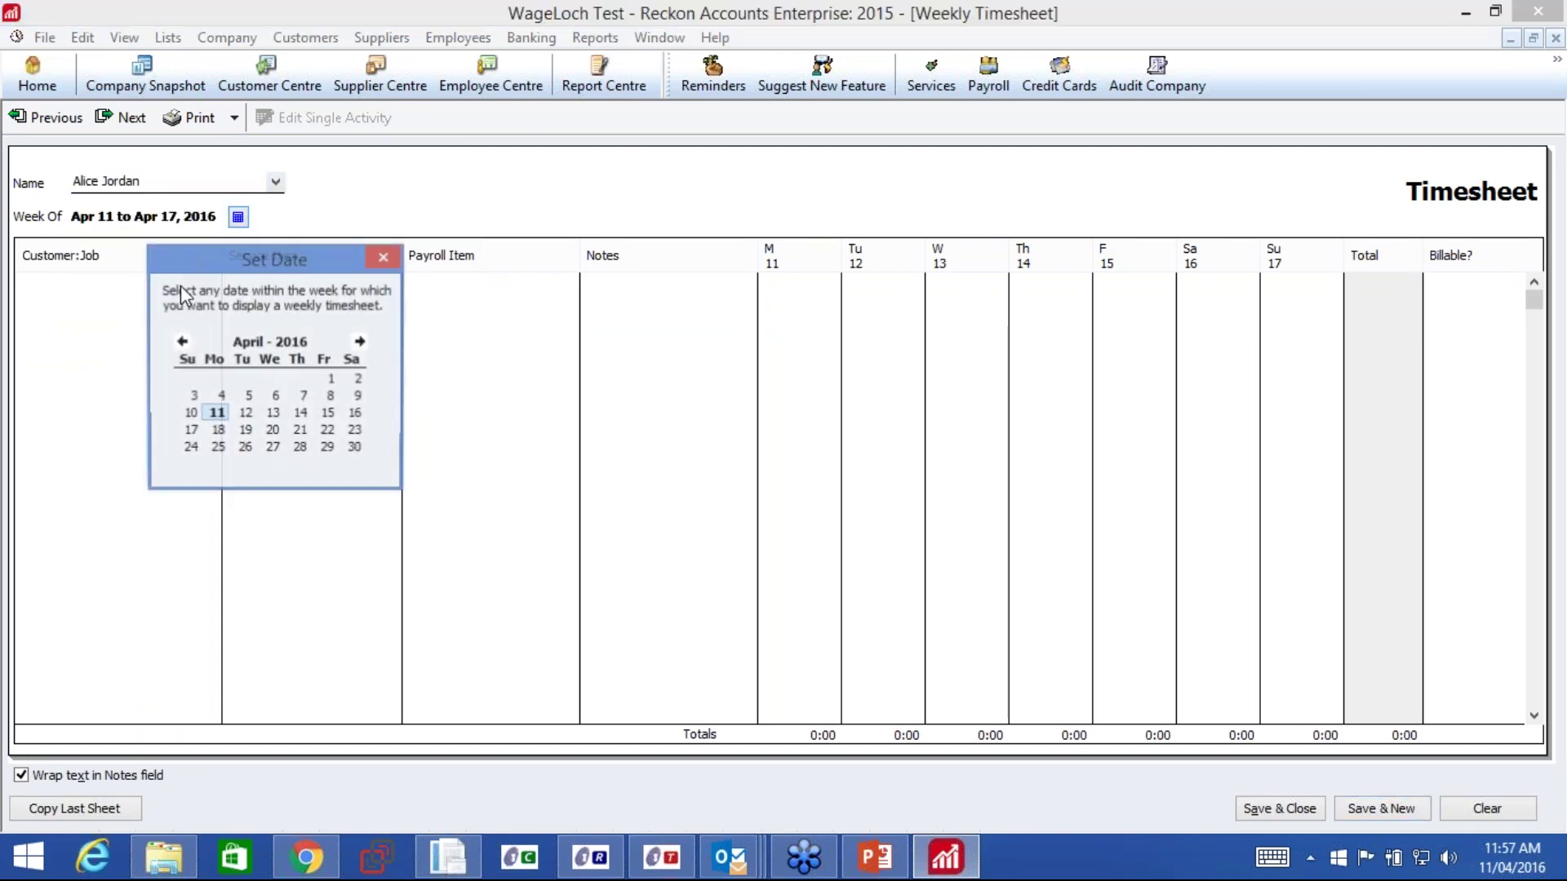
triple_click(181, 342)
triple_click(181, 342)
double_click(181, 342)
double_click(181, 341)
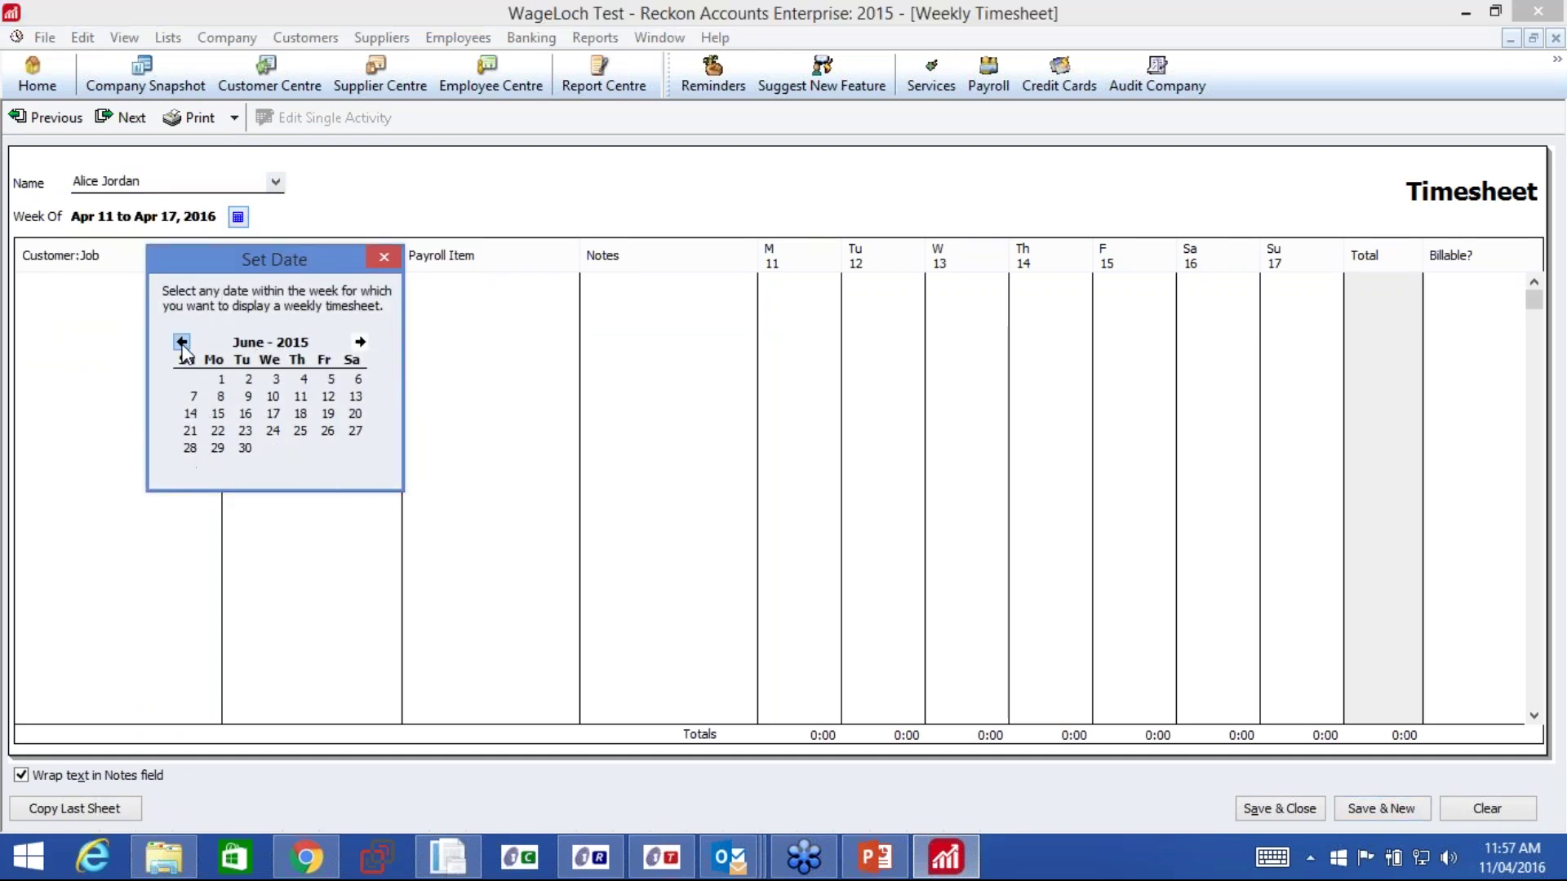
double_click(181, 342)
left_click(181, 342)
triple_click(181, 342)
double_click(182, 342)
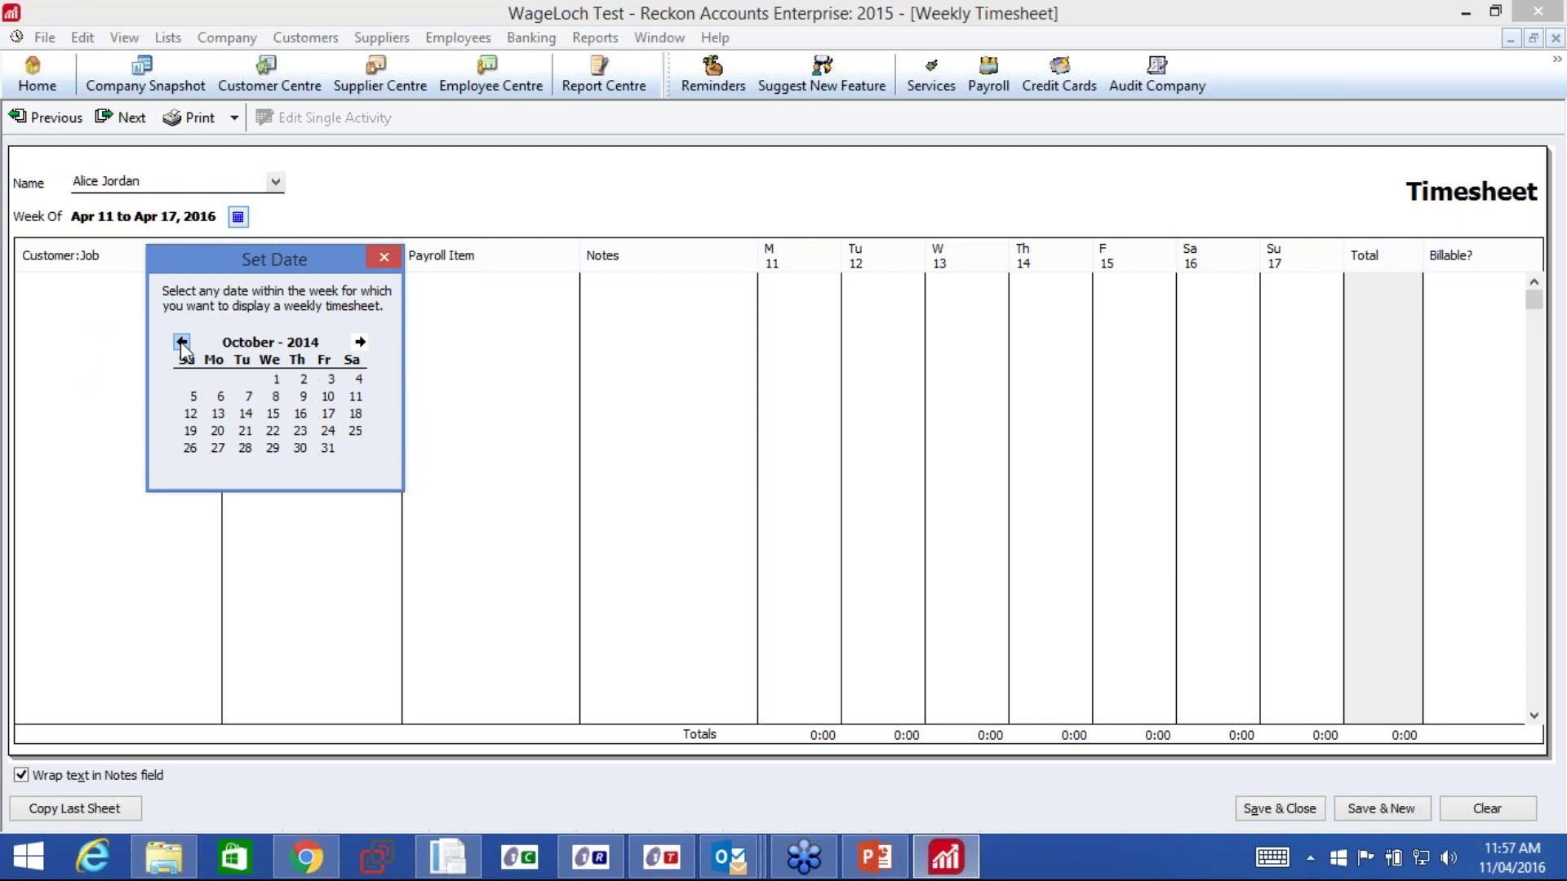
left_click(181, 342)
triple_click(181, 342)
double_click(181, 342)
left_click(181, 342)
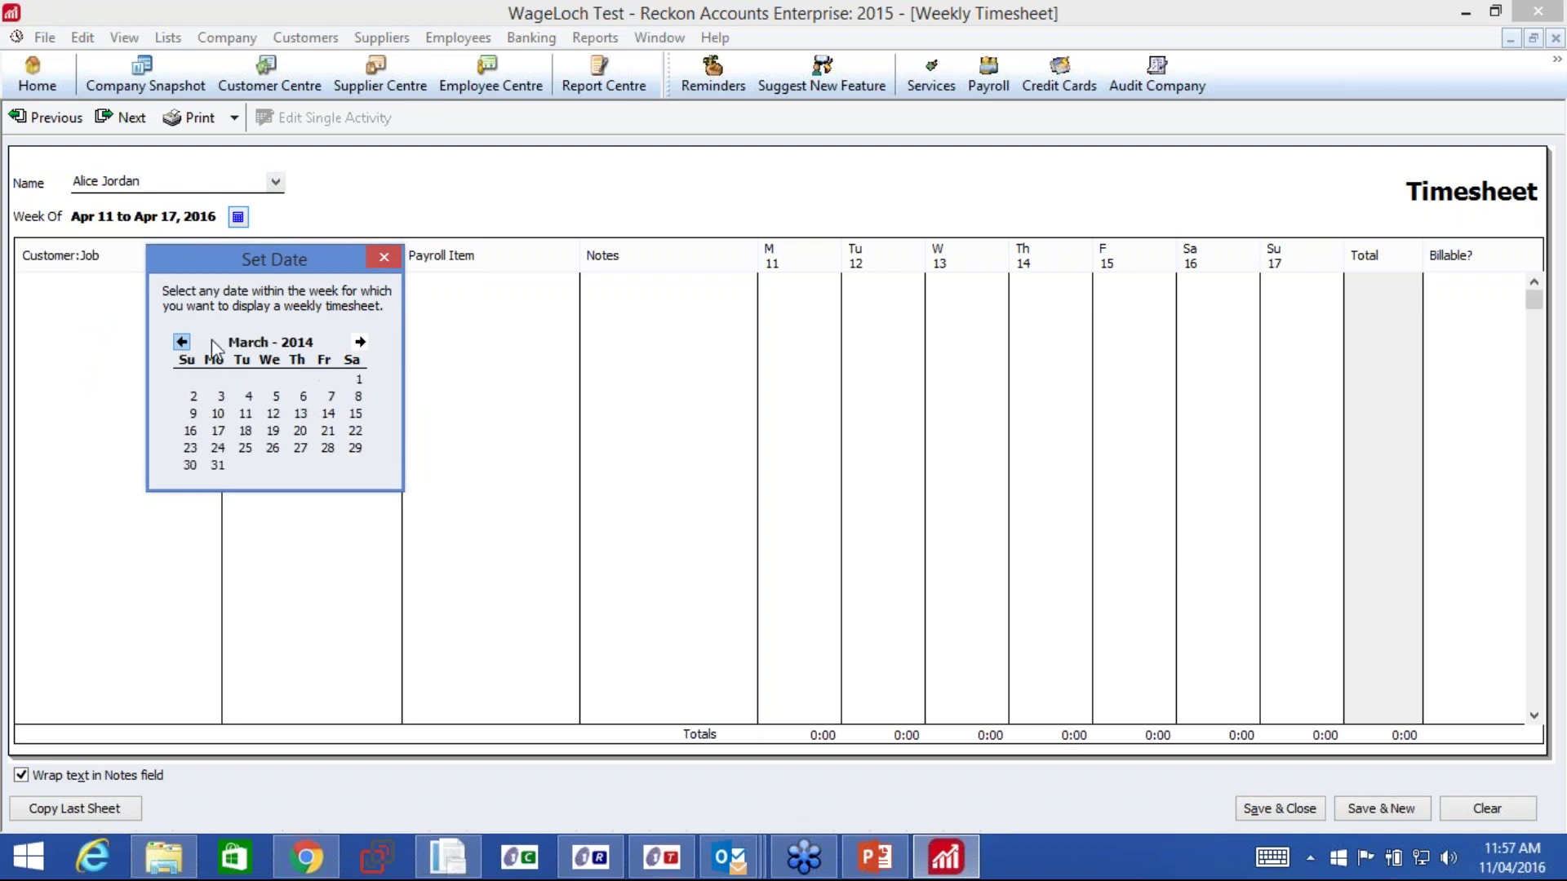
left_click(360, 342)
left_click(360, 342)
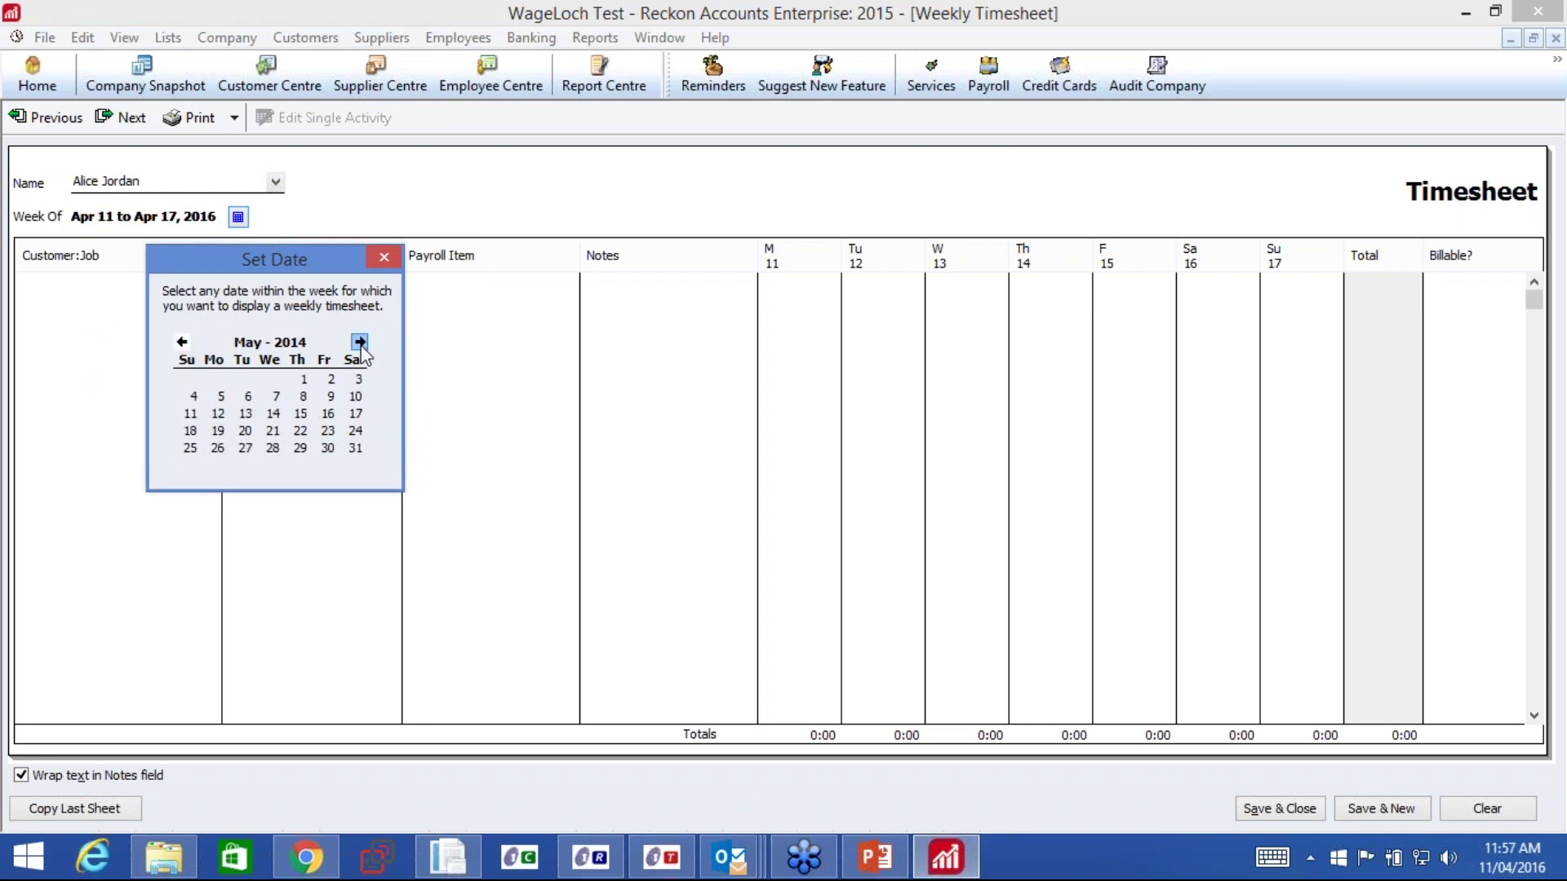
left_click(360, 342)
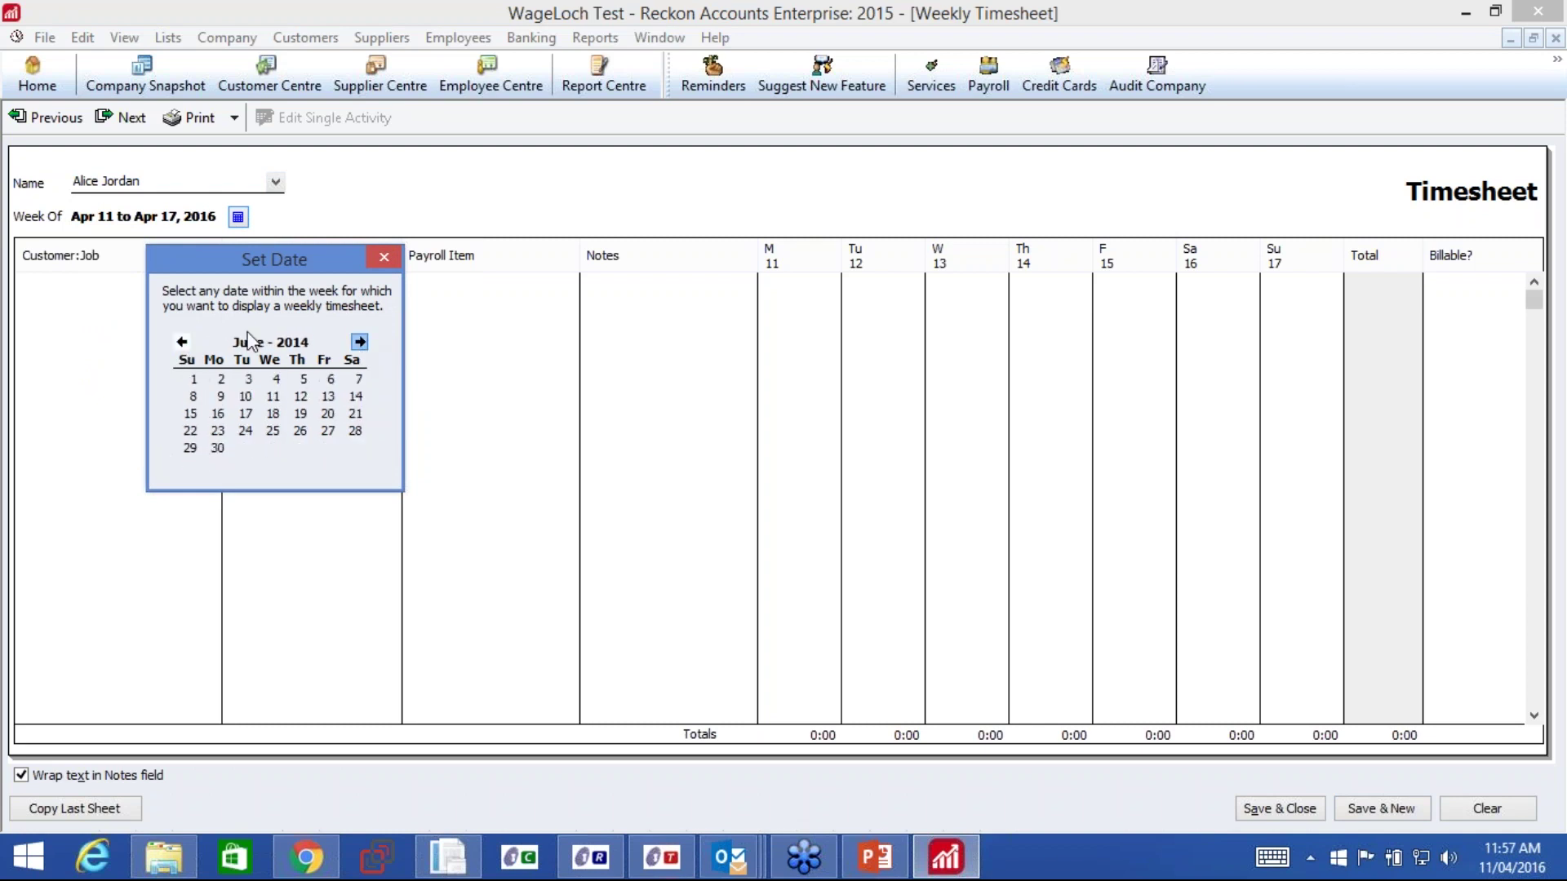
left_click(182, 342)
left_click(182, 343)
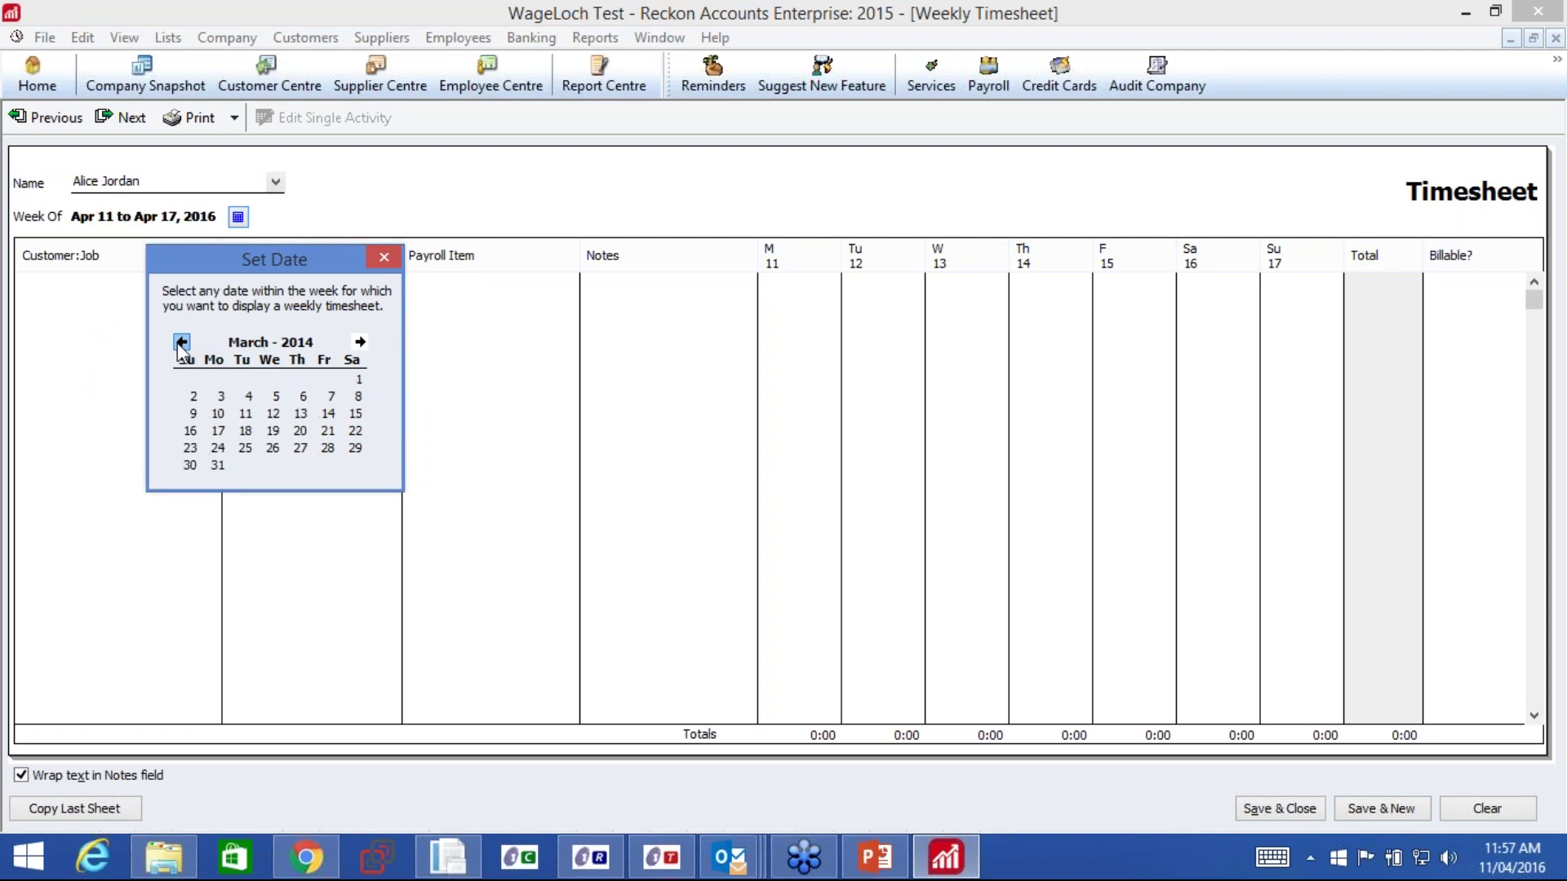
left_click(181, 343)
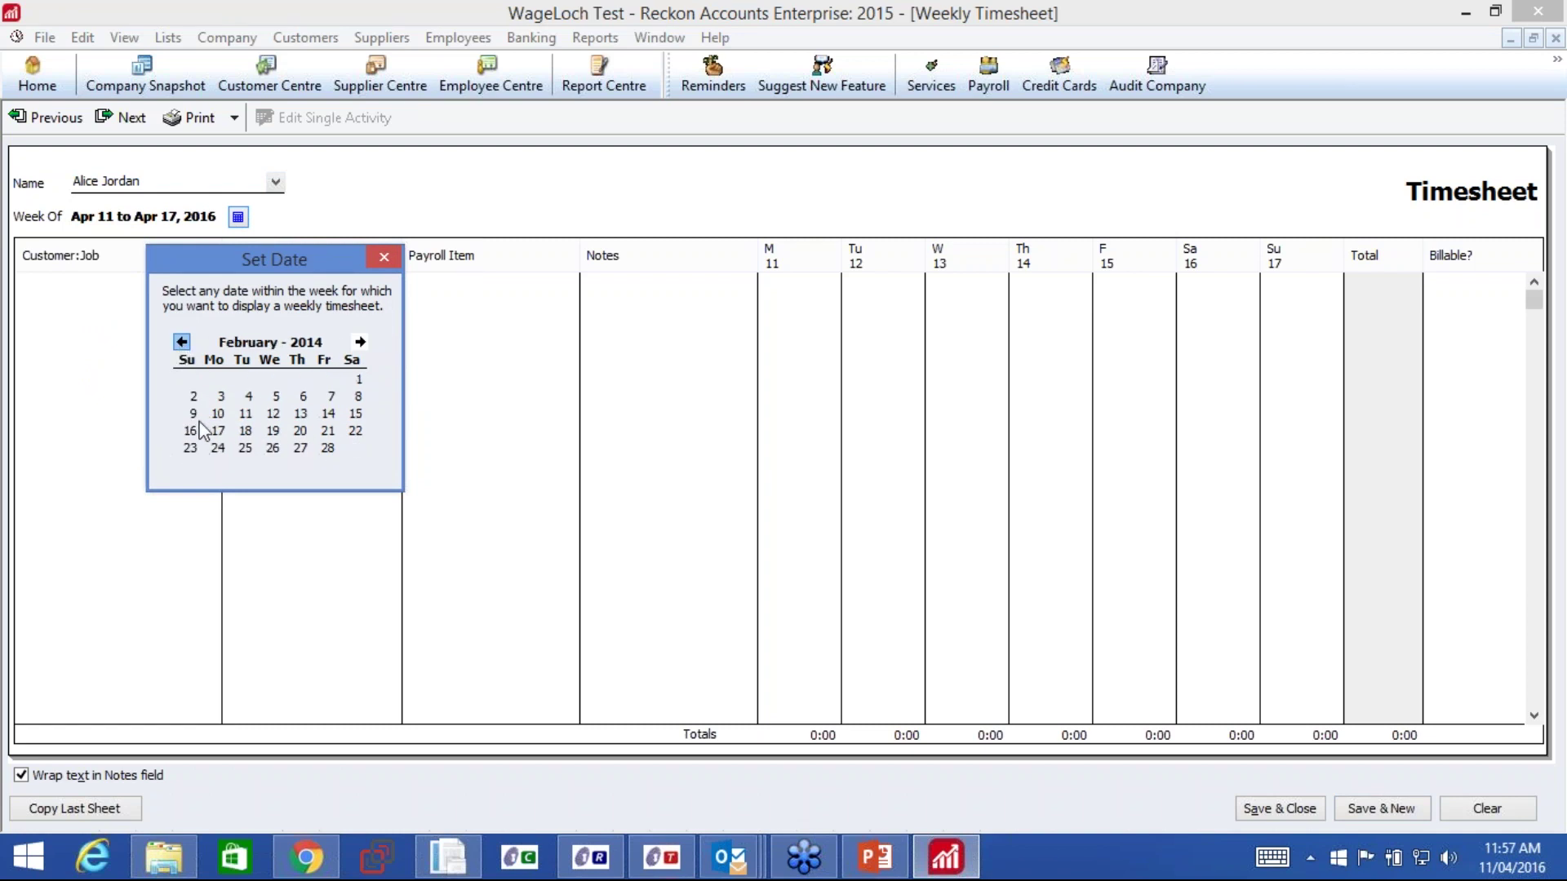
left_click(360, 342)
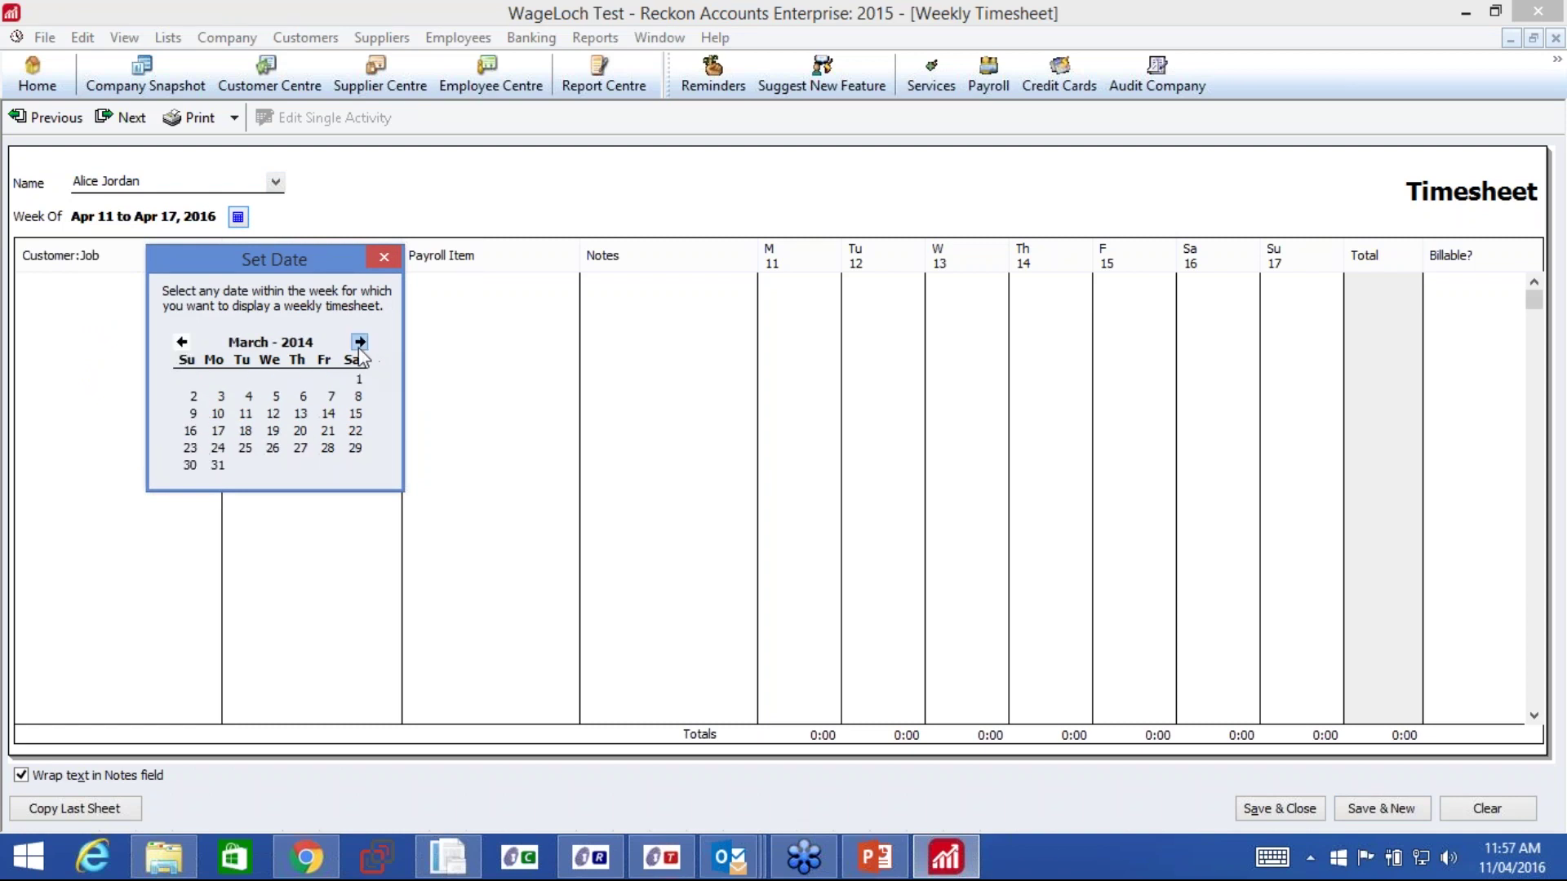
left_click(360, 342)
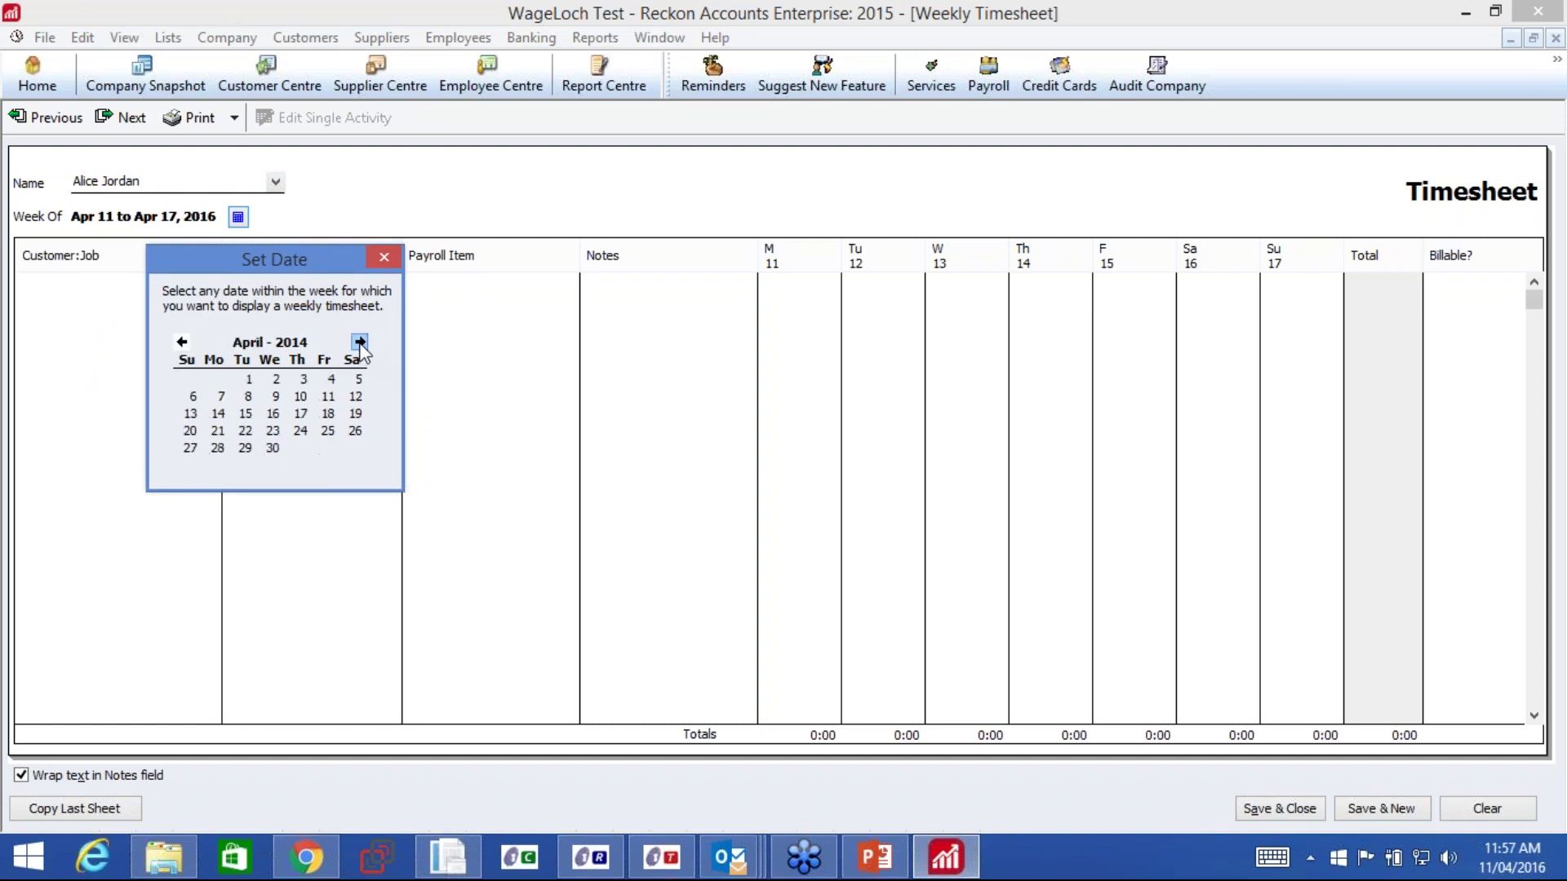
left_click(190, 450)
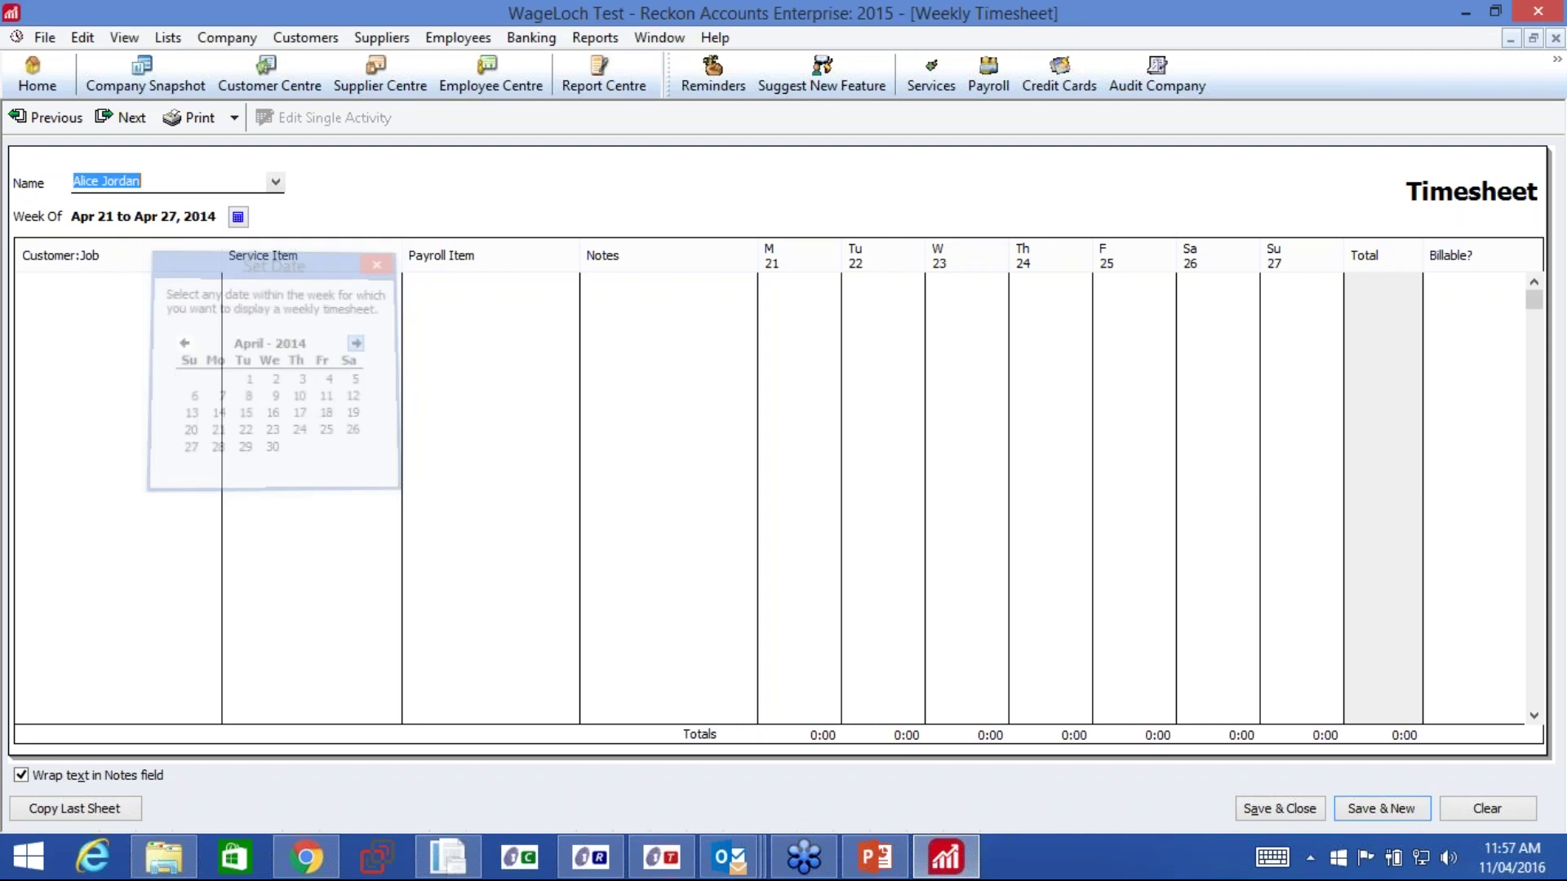
Reopen the week picker, dismiss it without choosing a date, and close the timesheet form.
left_click(237, 218)
left_click(360, 342)
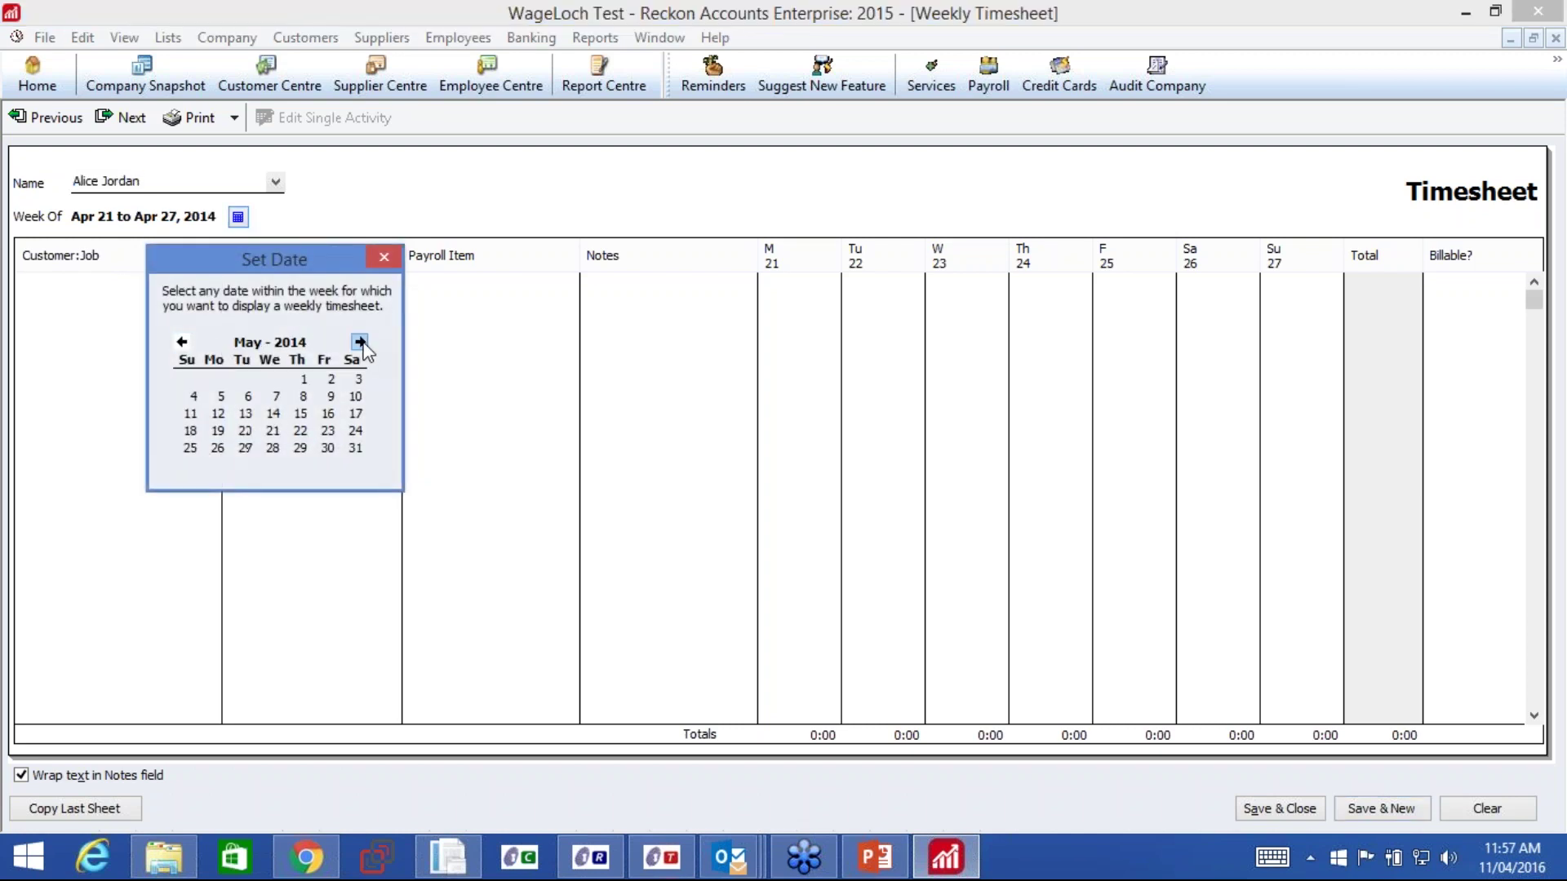
left_click(360, 342)
left_click(384, 258)
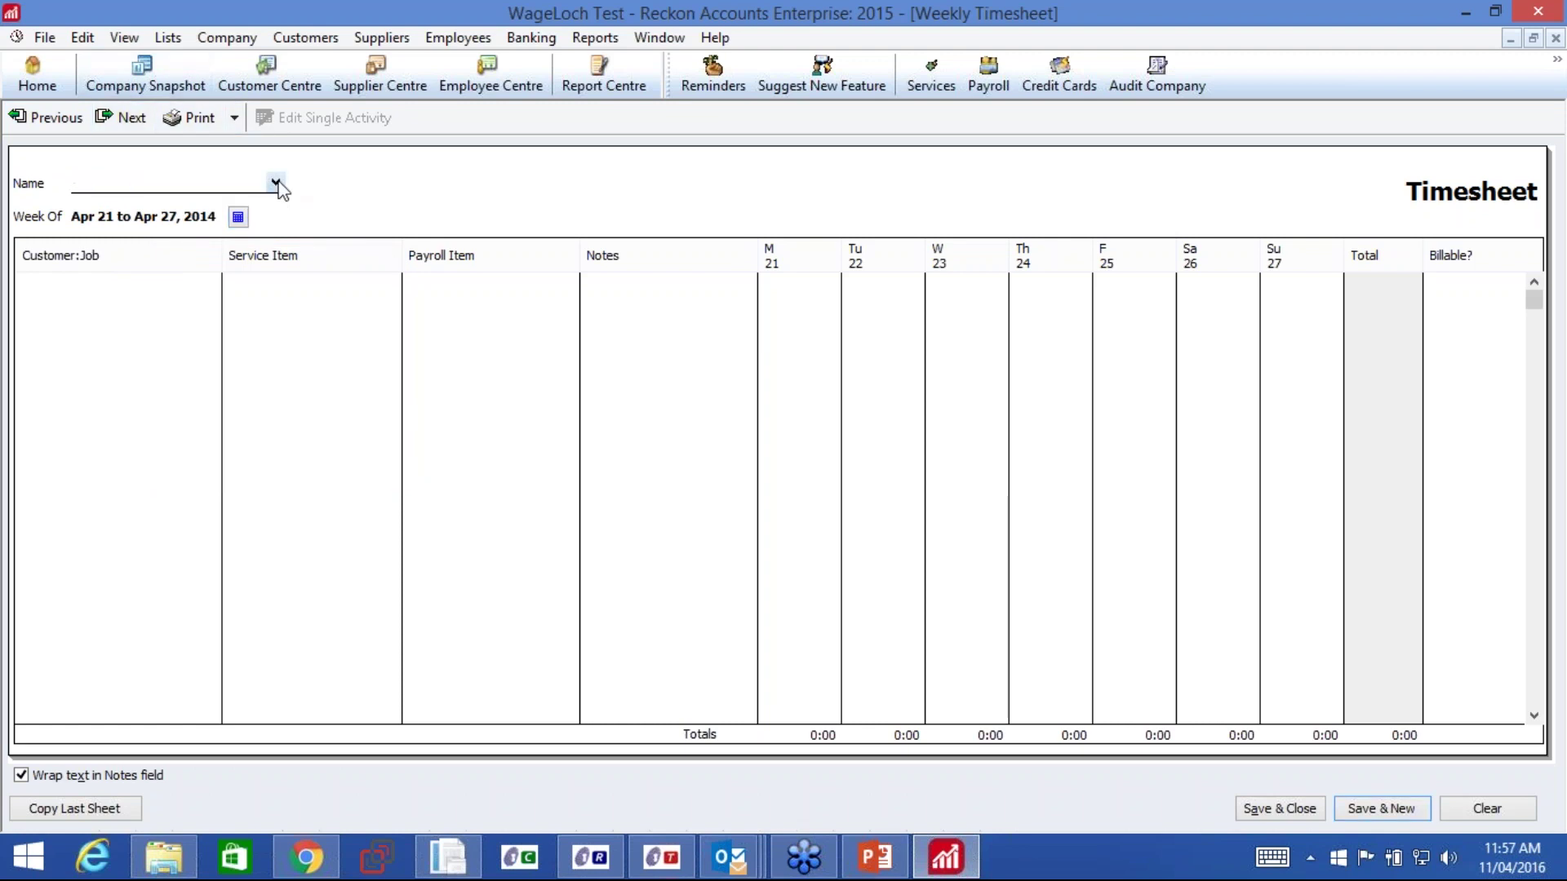
left_click(1316, 812)
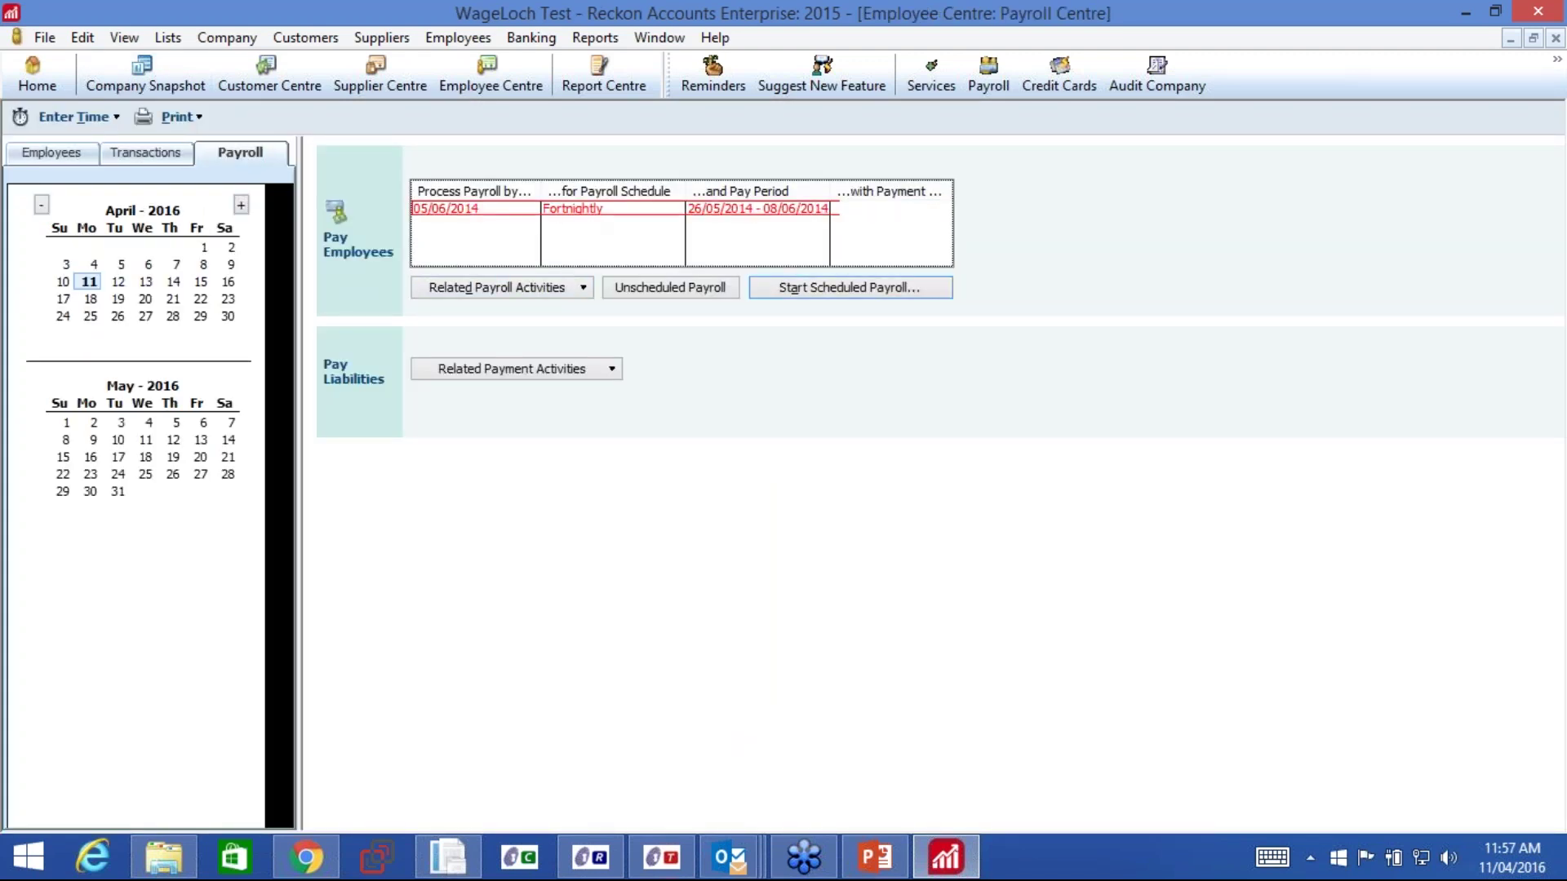
Open the Fortnightly scheduled payroll to check its pay period dates, and leave it without creating payments.
key("Return")
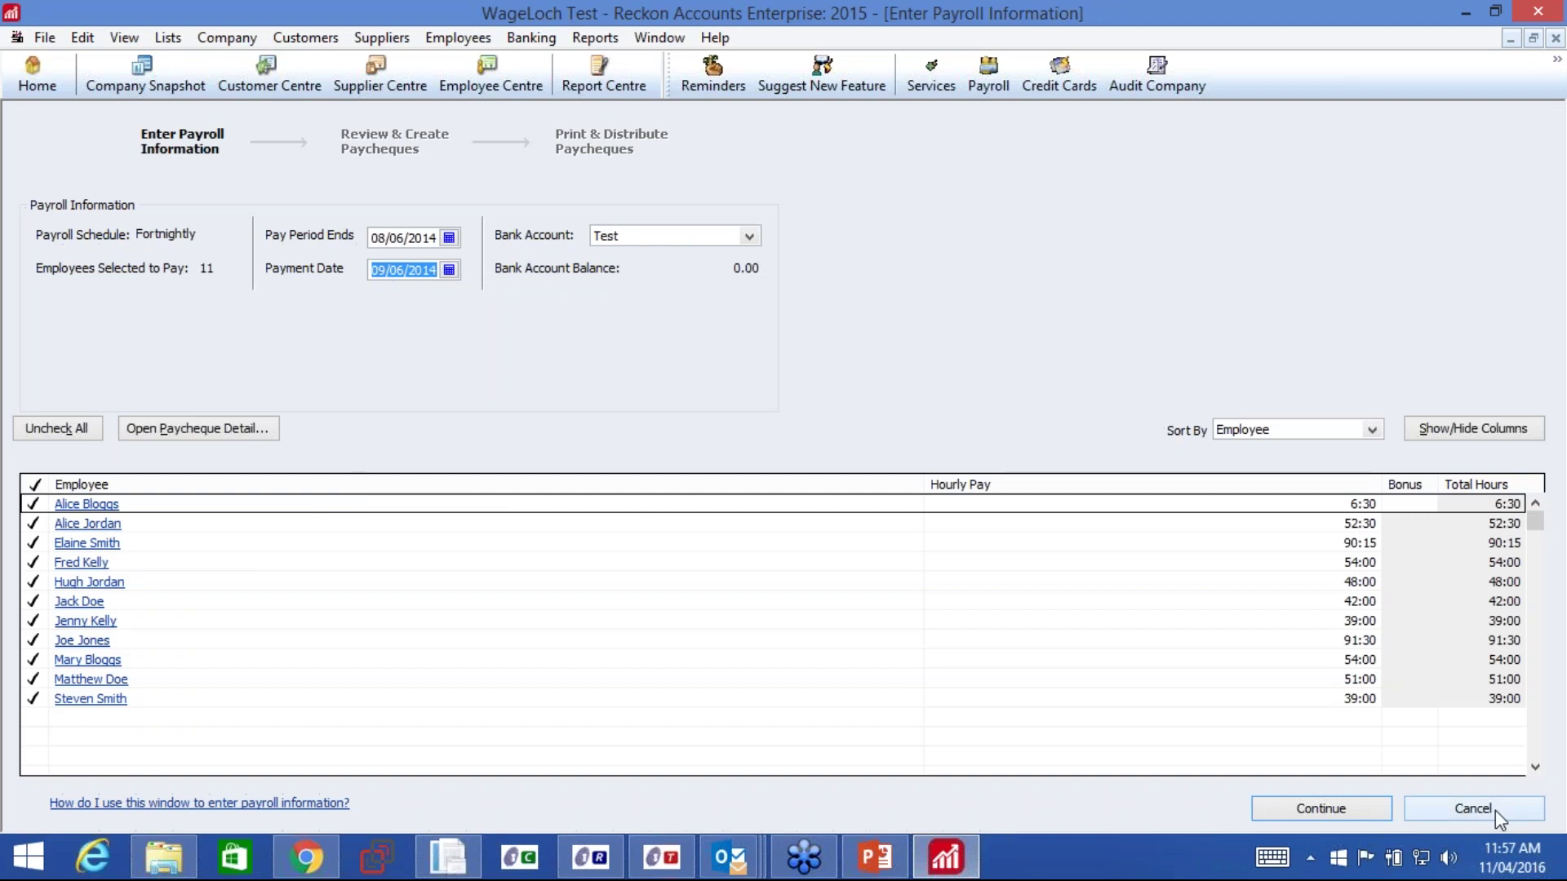
left_click(1463, 812)
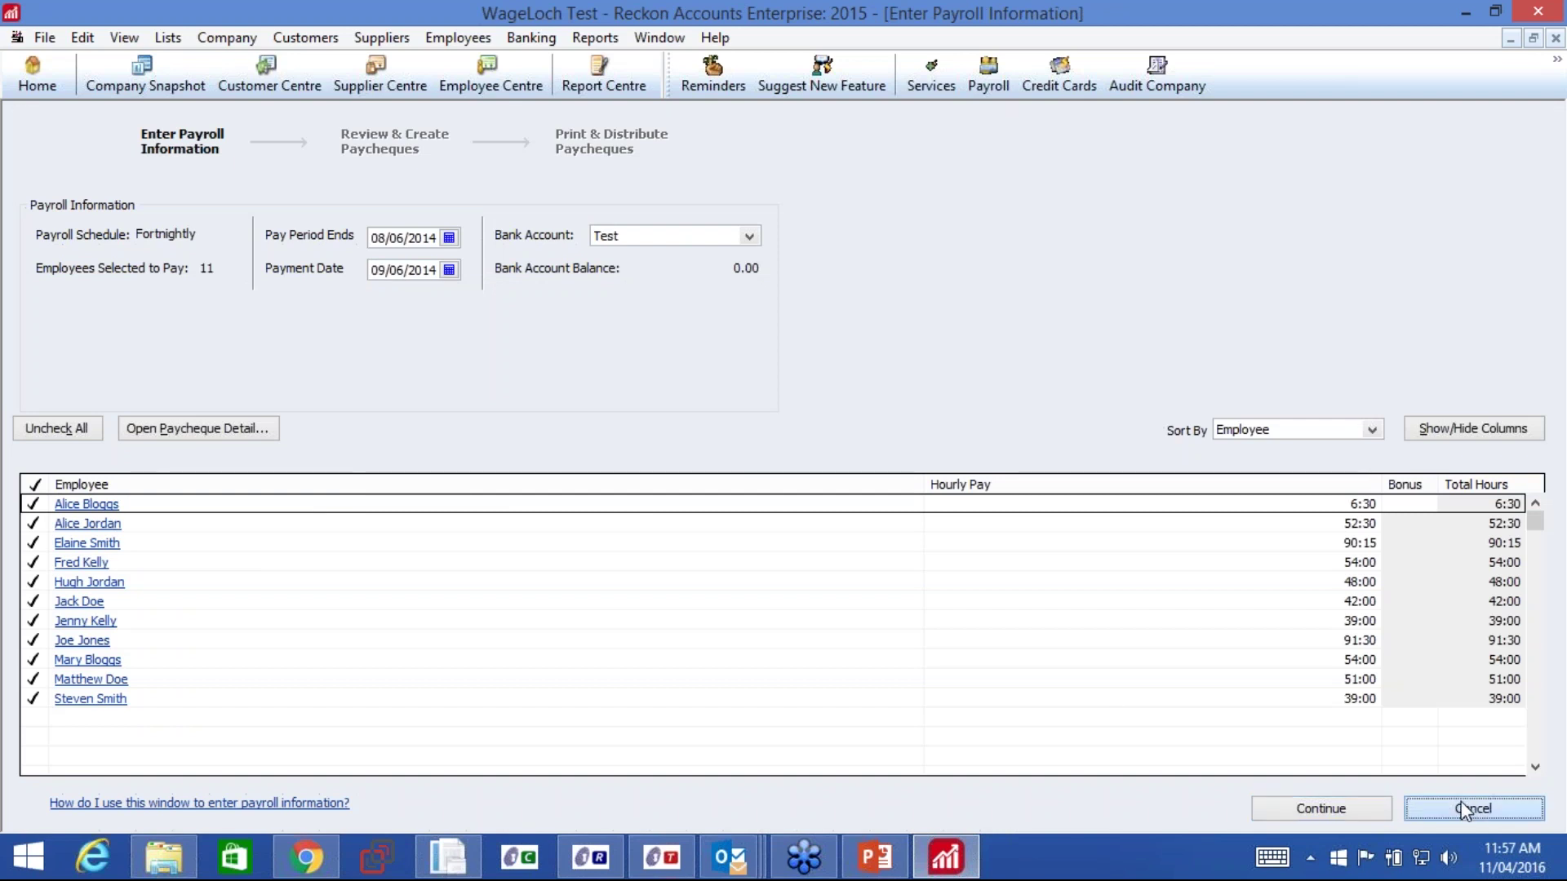
left_click(1465, 810)
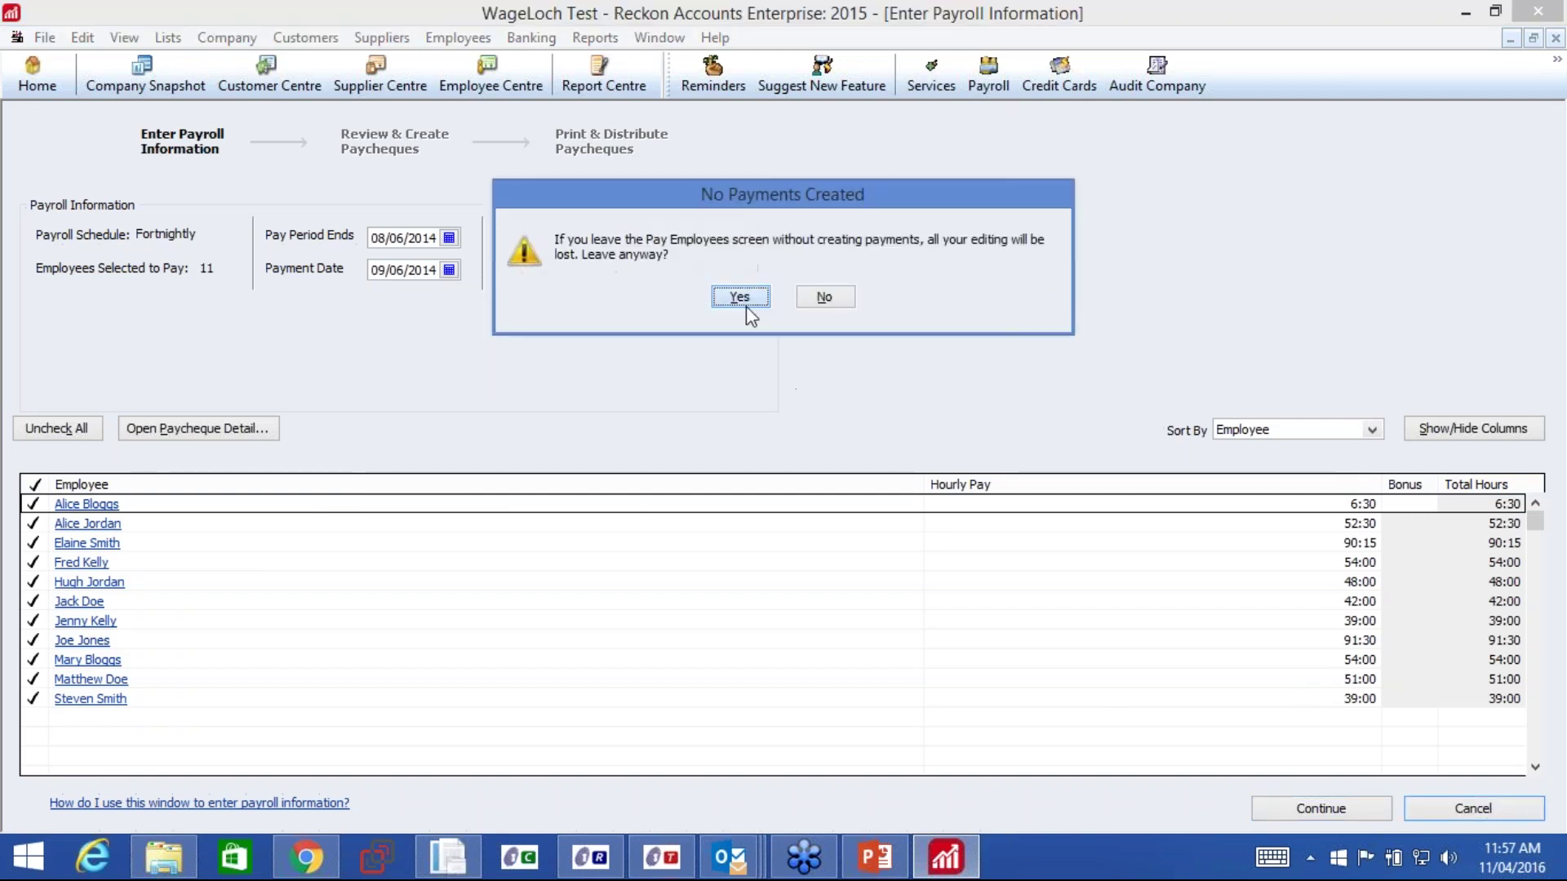
left_click(746, 306)
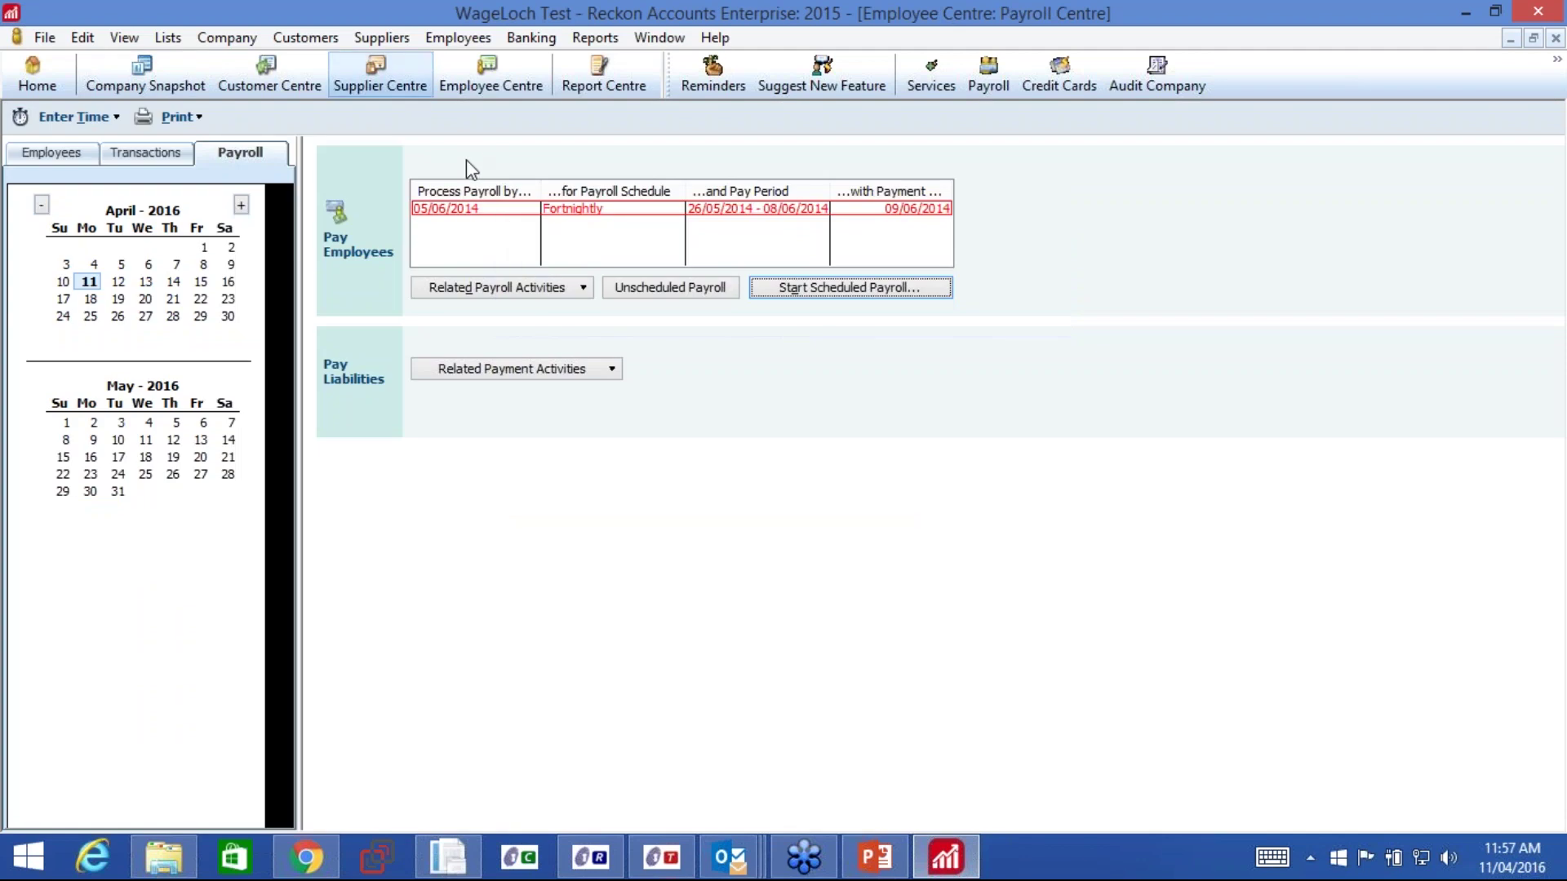
Open the weekly timesheet form and display the first listed employee's timesheet for the week of Jun 2 to Jun 8, 2014.
left_click(74, 118)
left_click(95, 143)
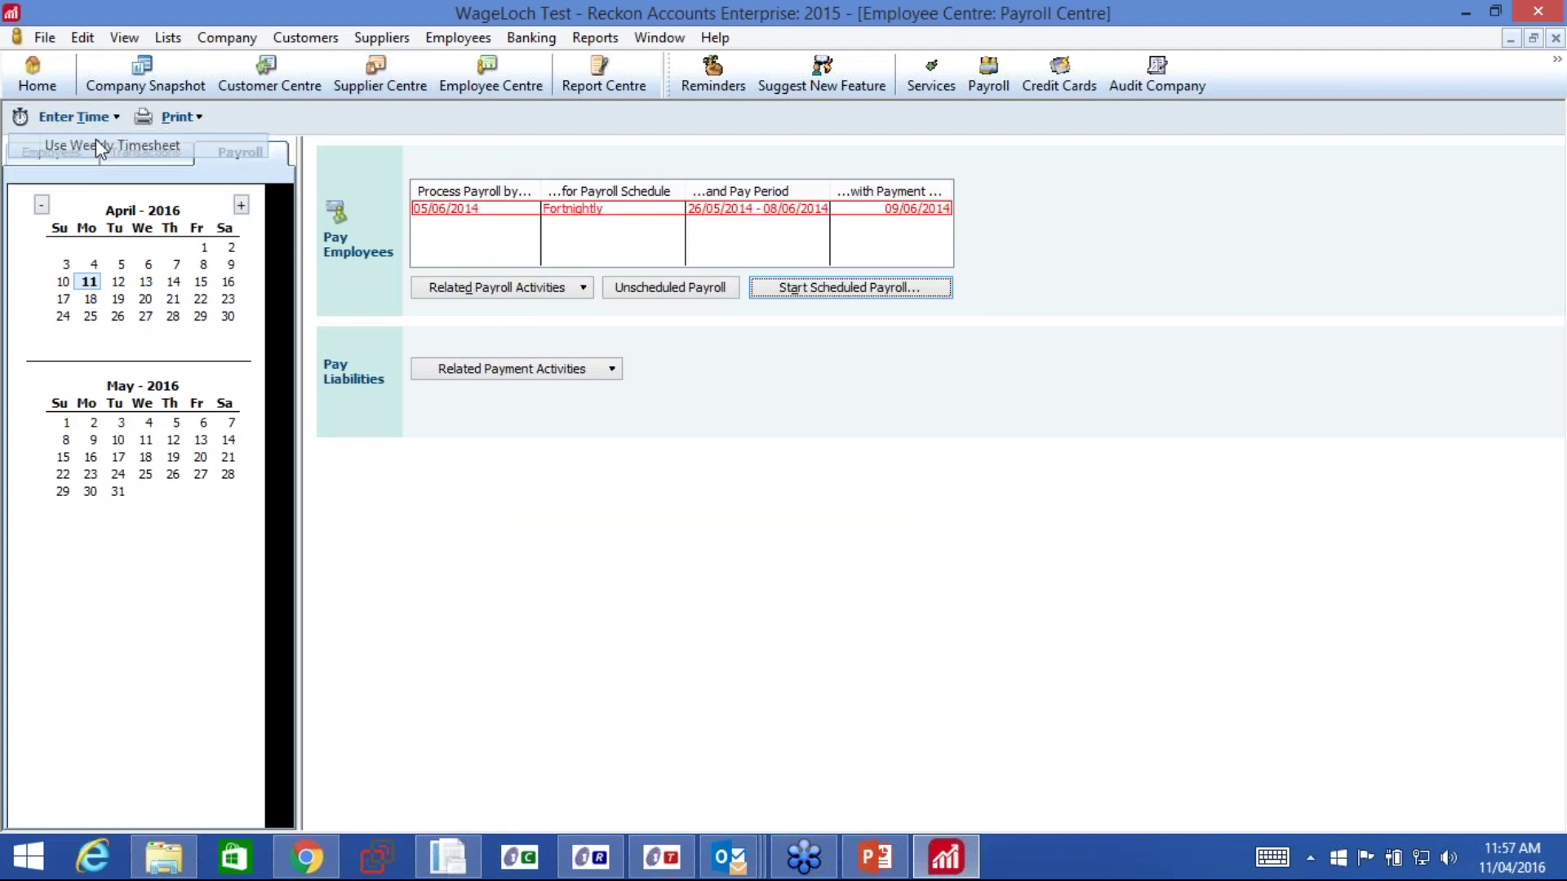
left_click(237, 217)
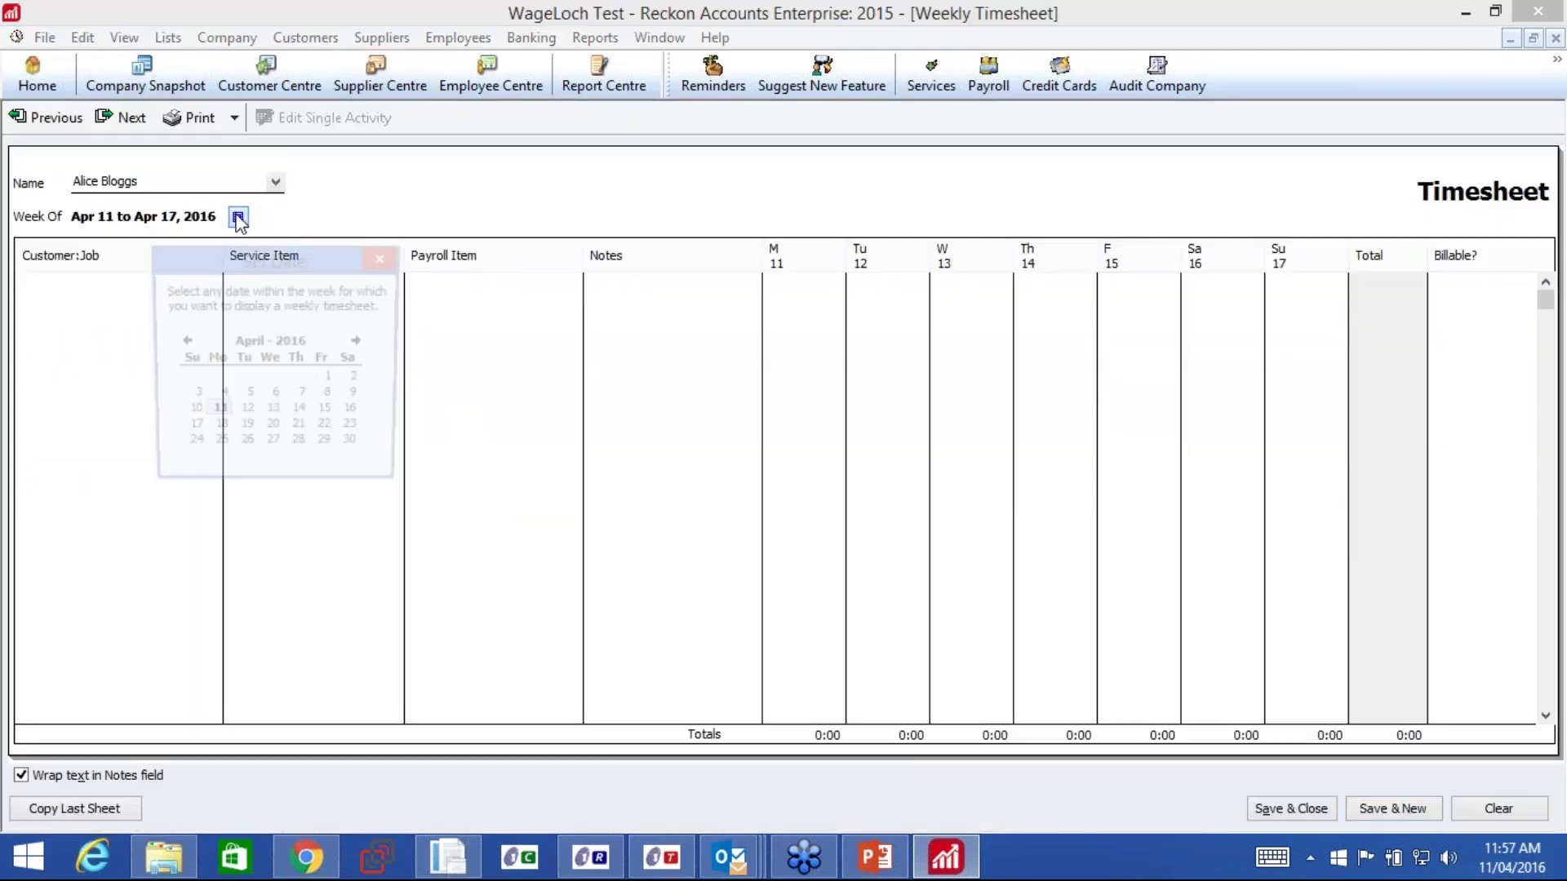
left_click(380, 259)
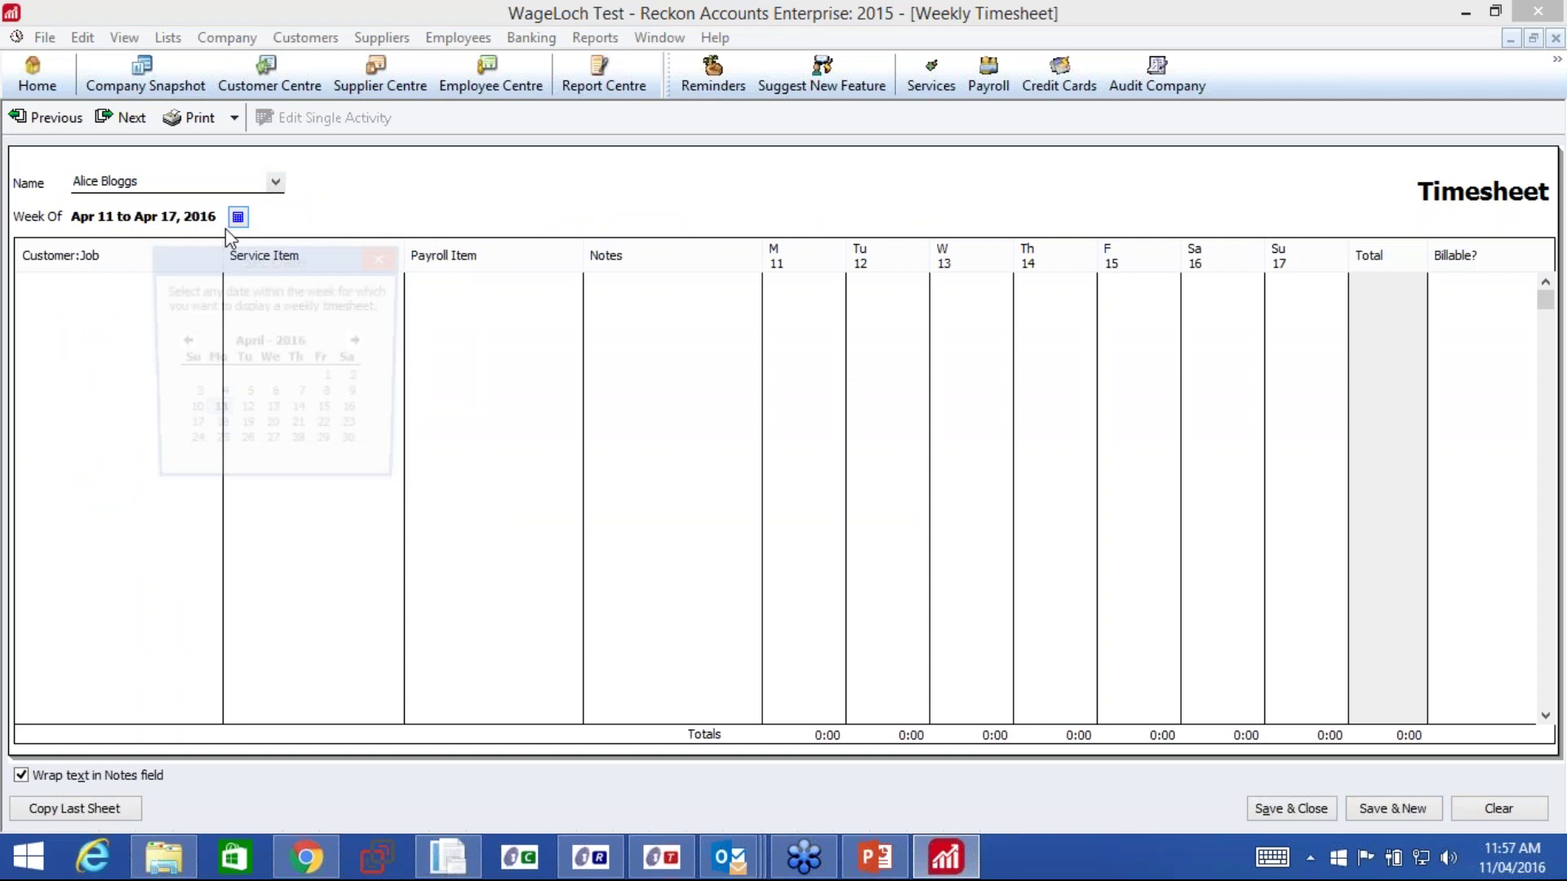
left_click(237, 217)
left_click(181, 343)
left_click(181, 343)
left_click(181, 343)
left_click(181, 343)
left_click(182, 343)
left_click(181, 342)
left_click(181, 342)
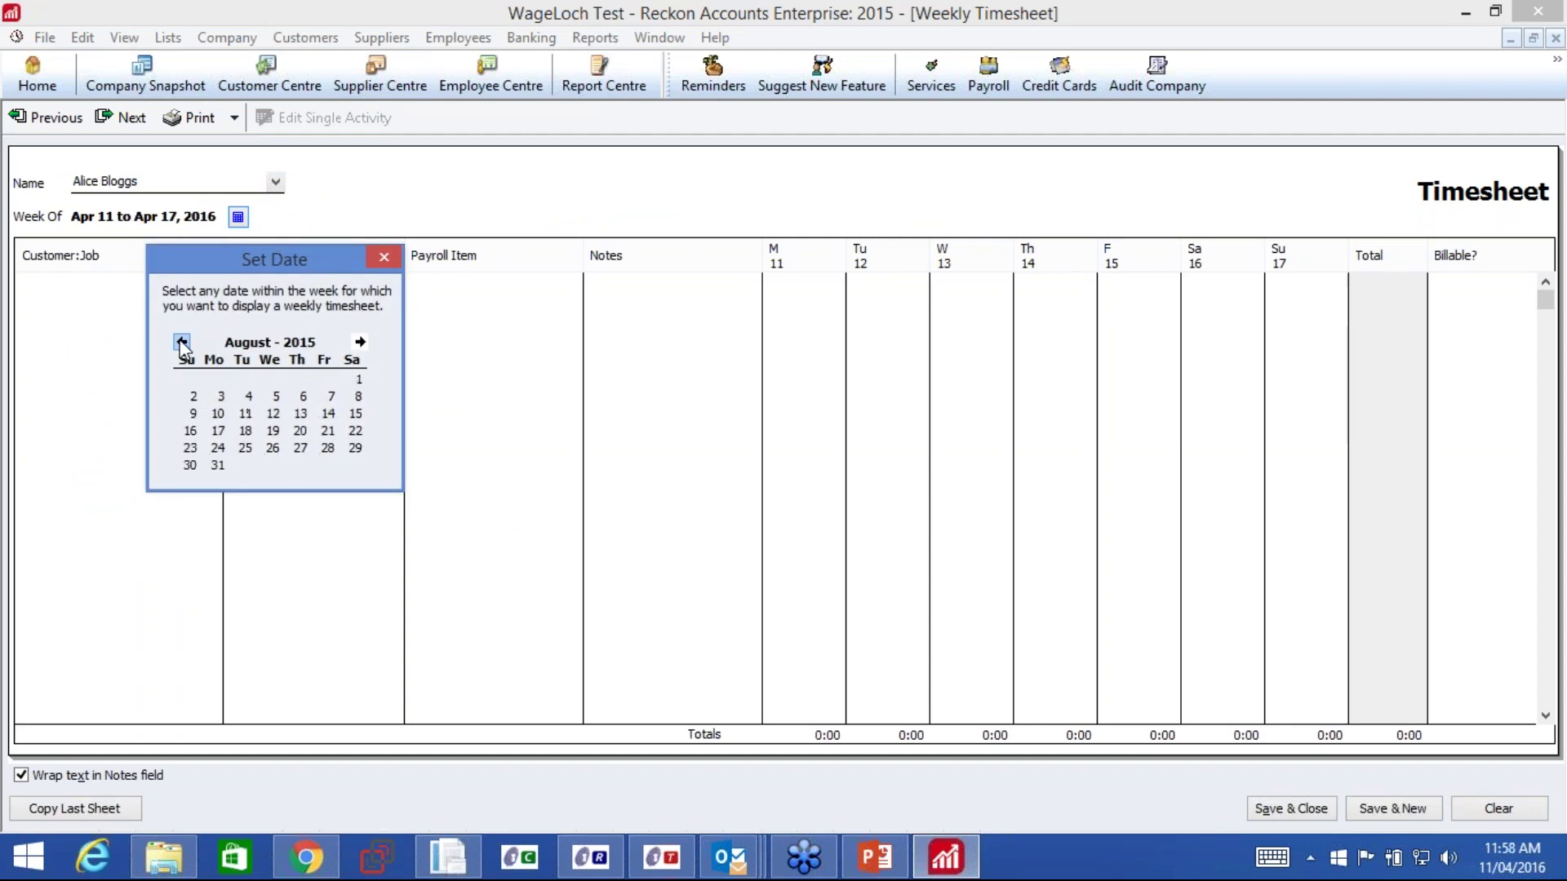
left_click(181, 343)
left_click(181, 343)
left_click(181, 343)
left_click(181, 343)
left_click(181, 342)
left_click(181, 343)
left_click(181, 342)
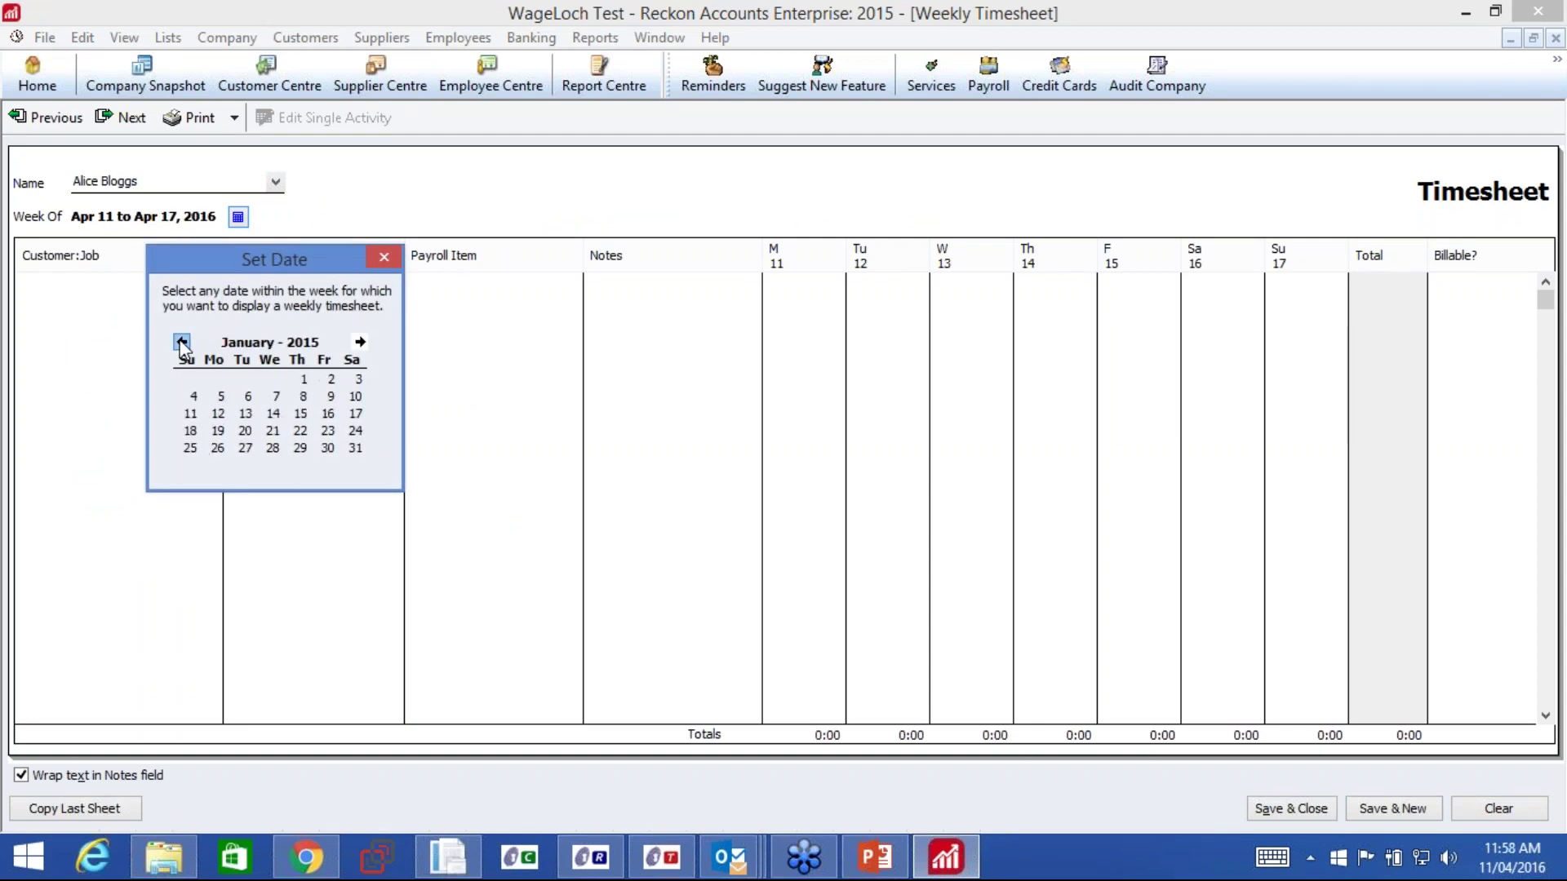
left_click(182, 342)
left_click(181, 342)
left_click(181, 343)
left_click(181, 342)
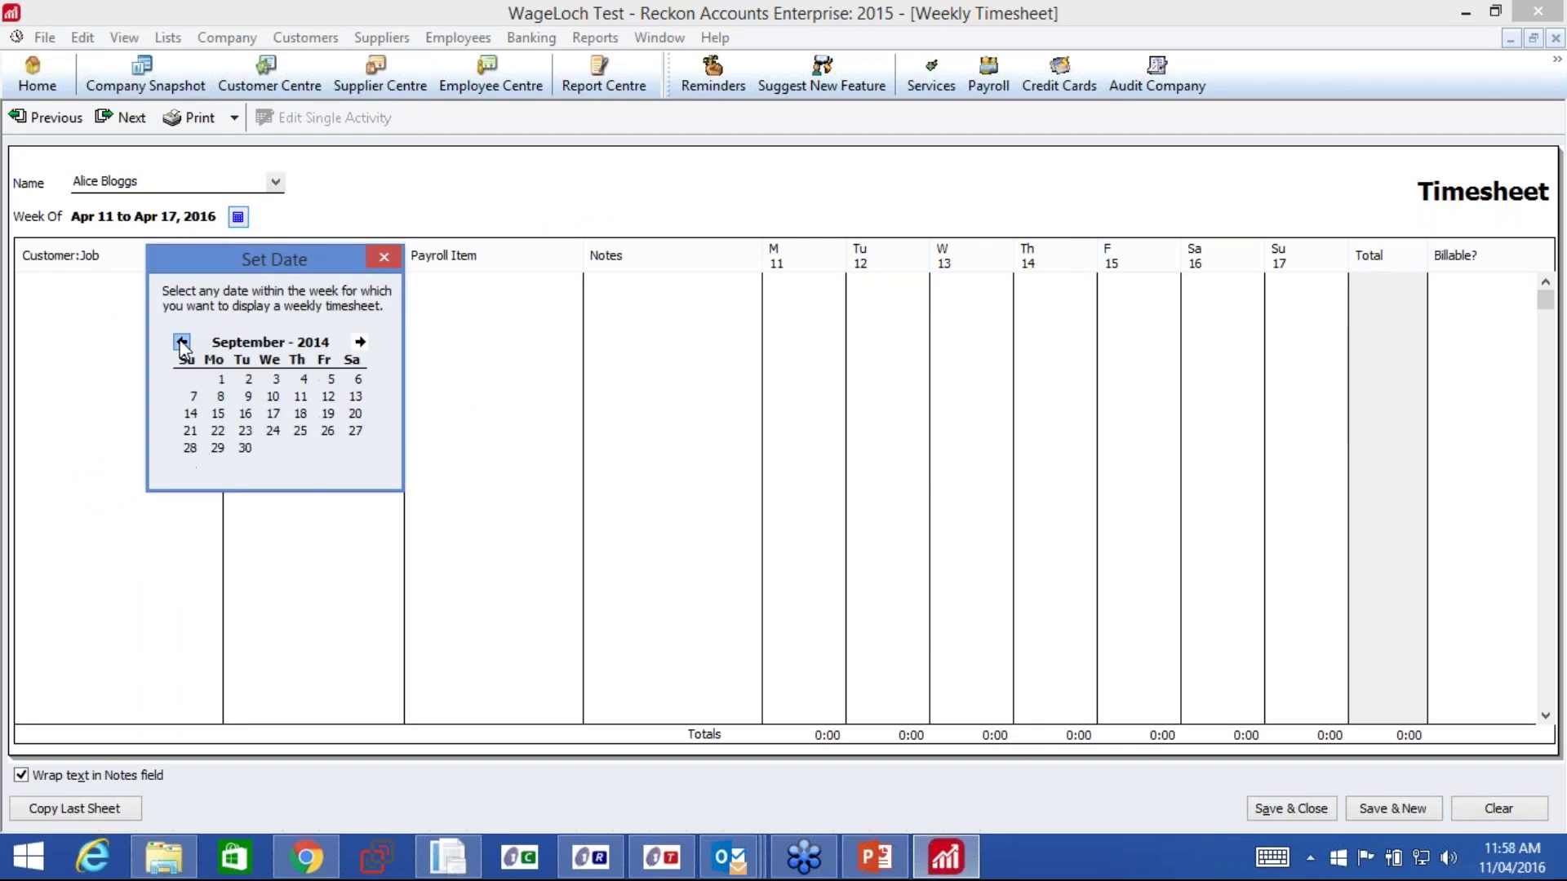
left_click(181, 343)
left_click(181, 342)
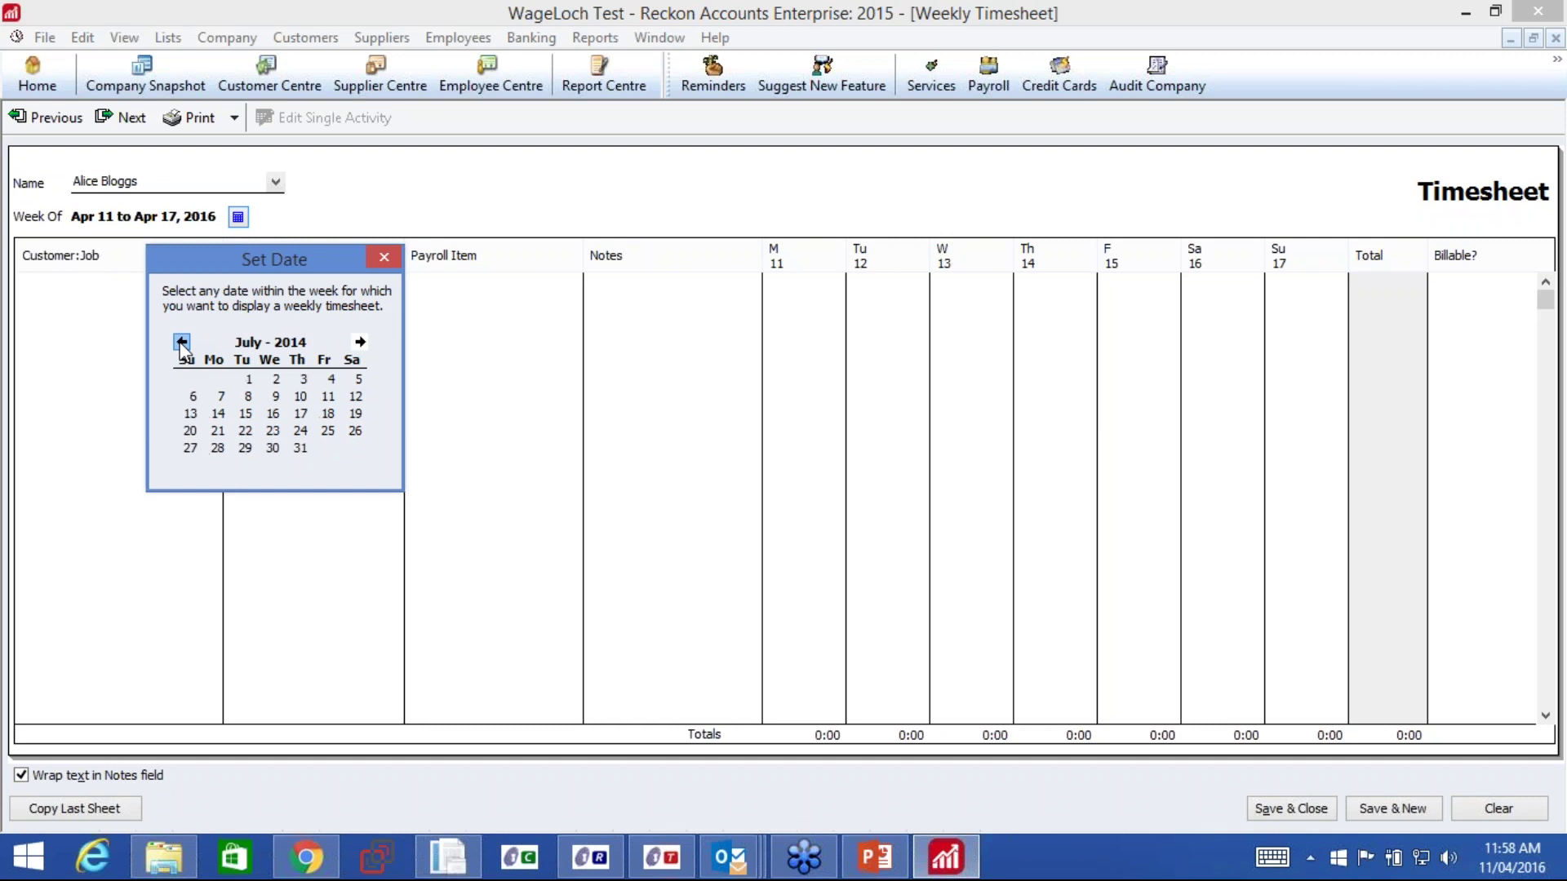
left_click(181, 343)
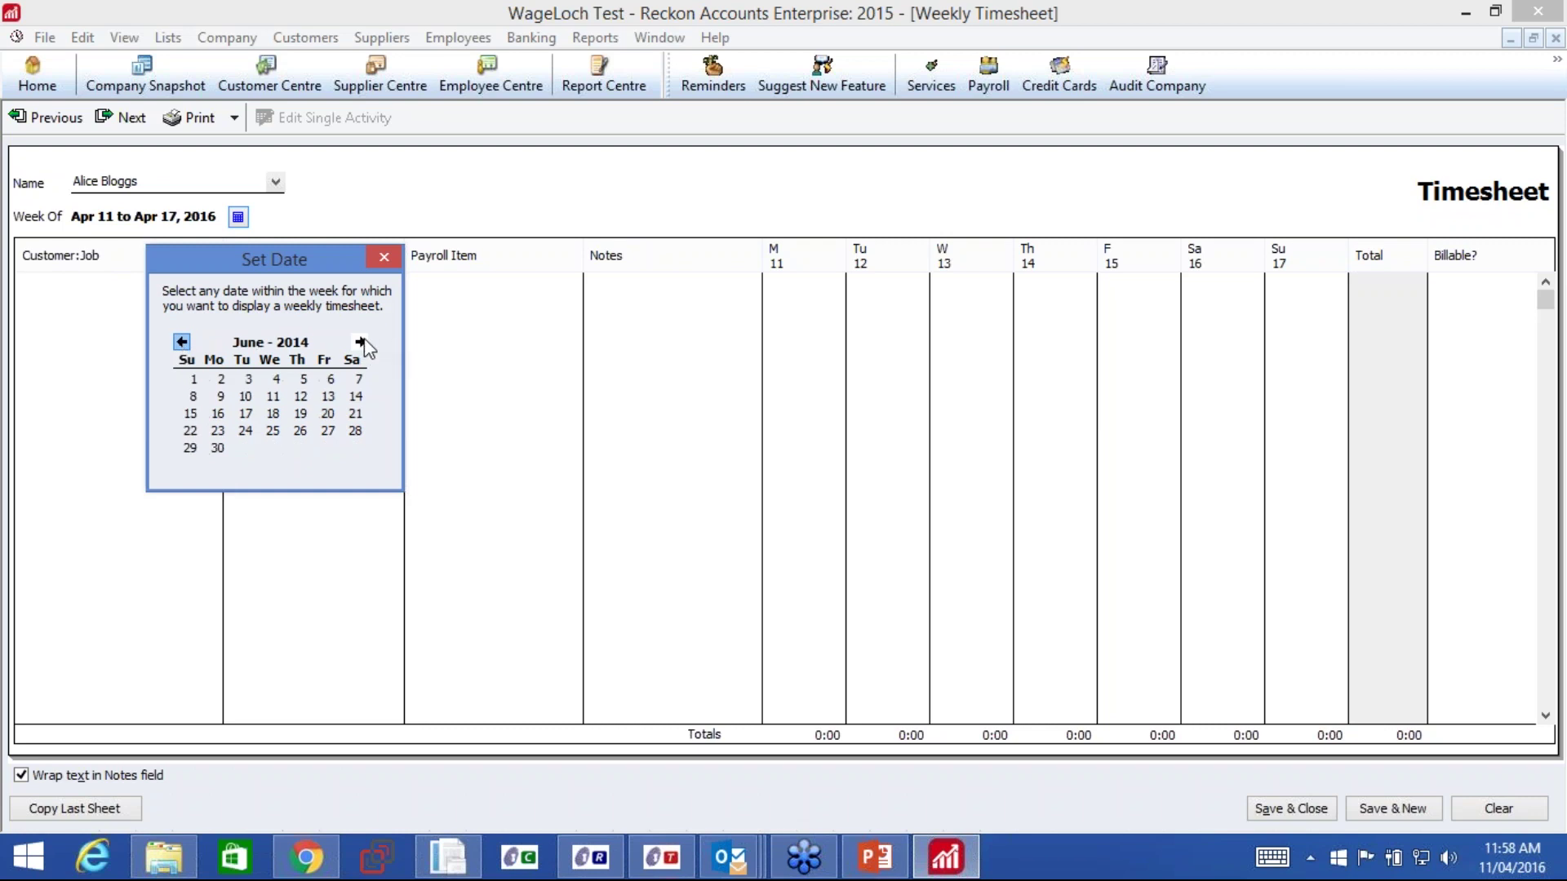
left_click(181, 342)
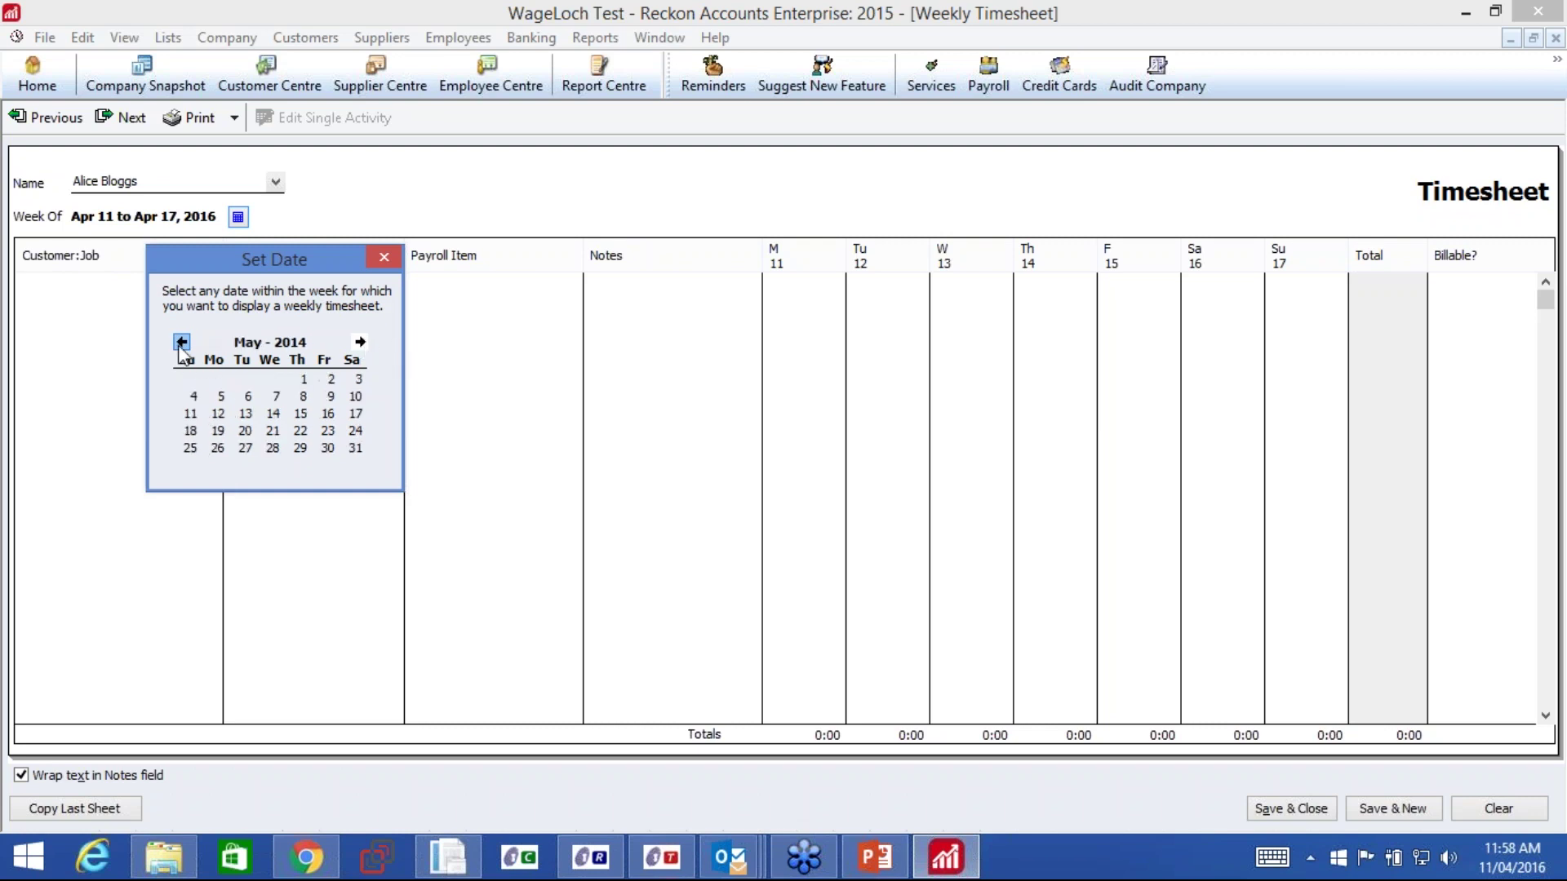
left_click(360, 342)
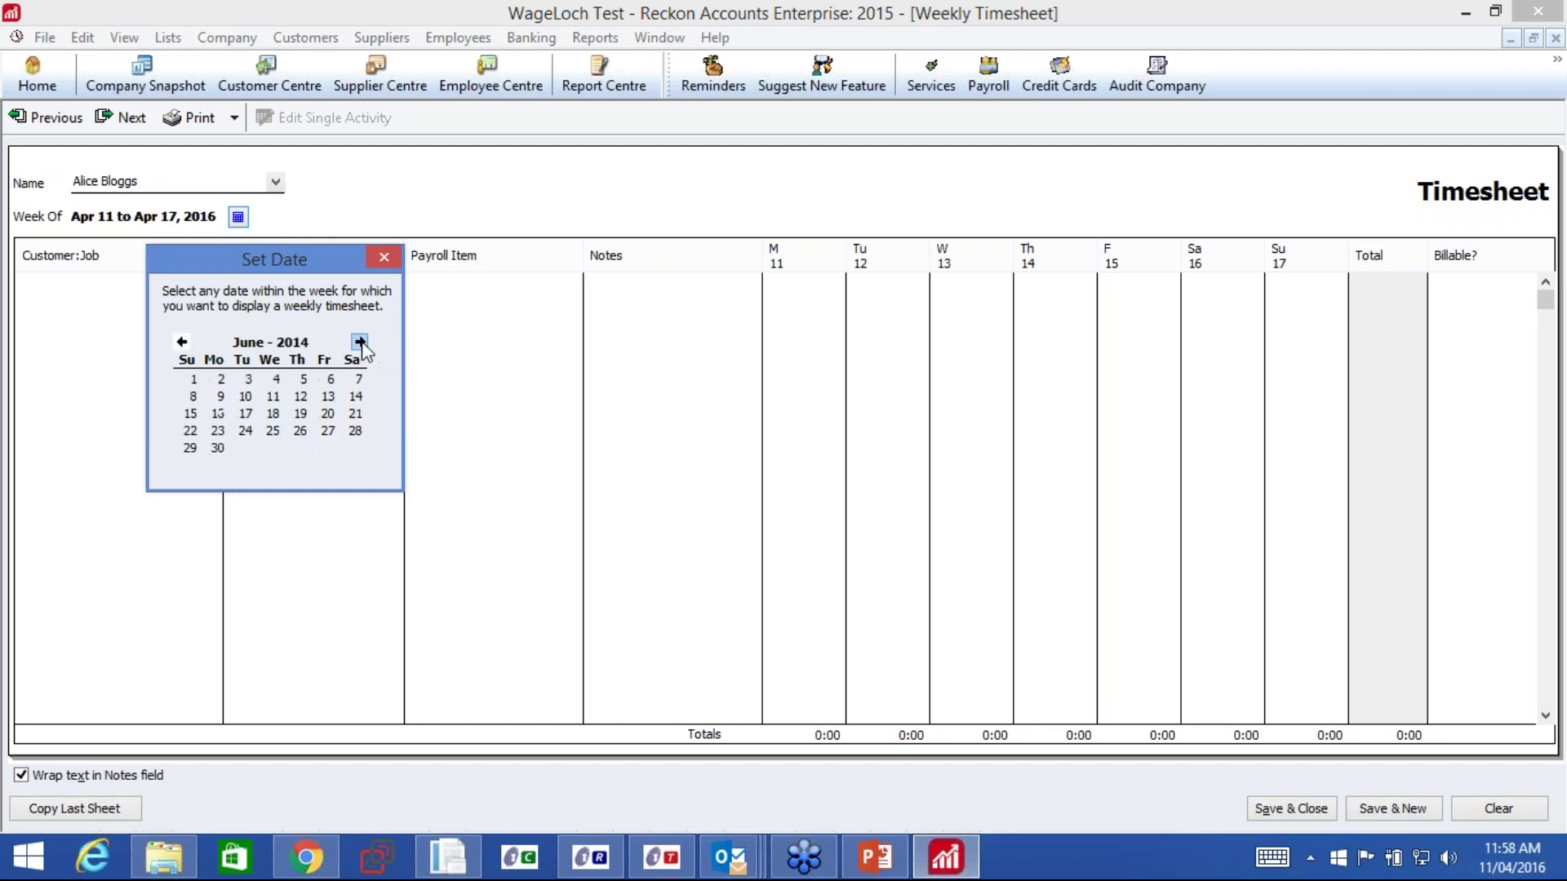
left_click(331, 381)
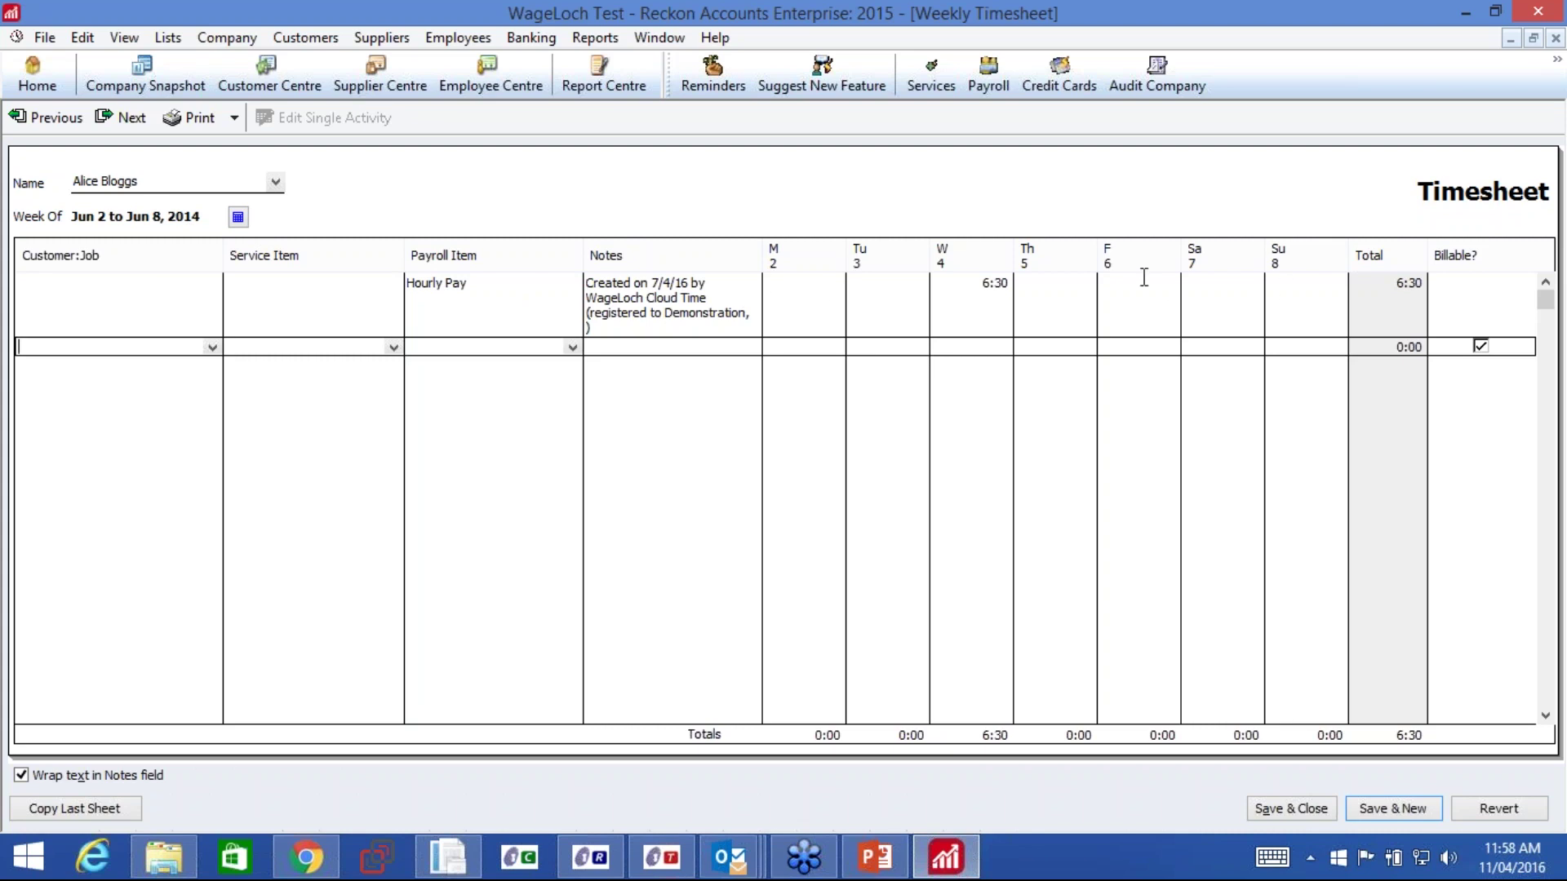
Examine the notes on the Hourly Pay line, and save and close the timesheet.
left_click(668, 323)
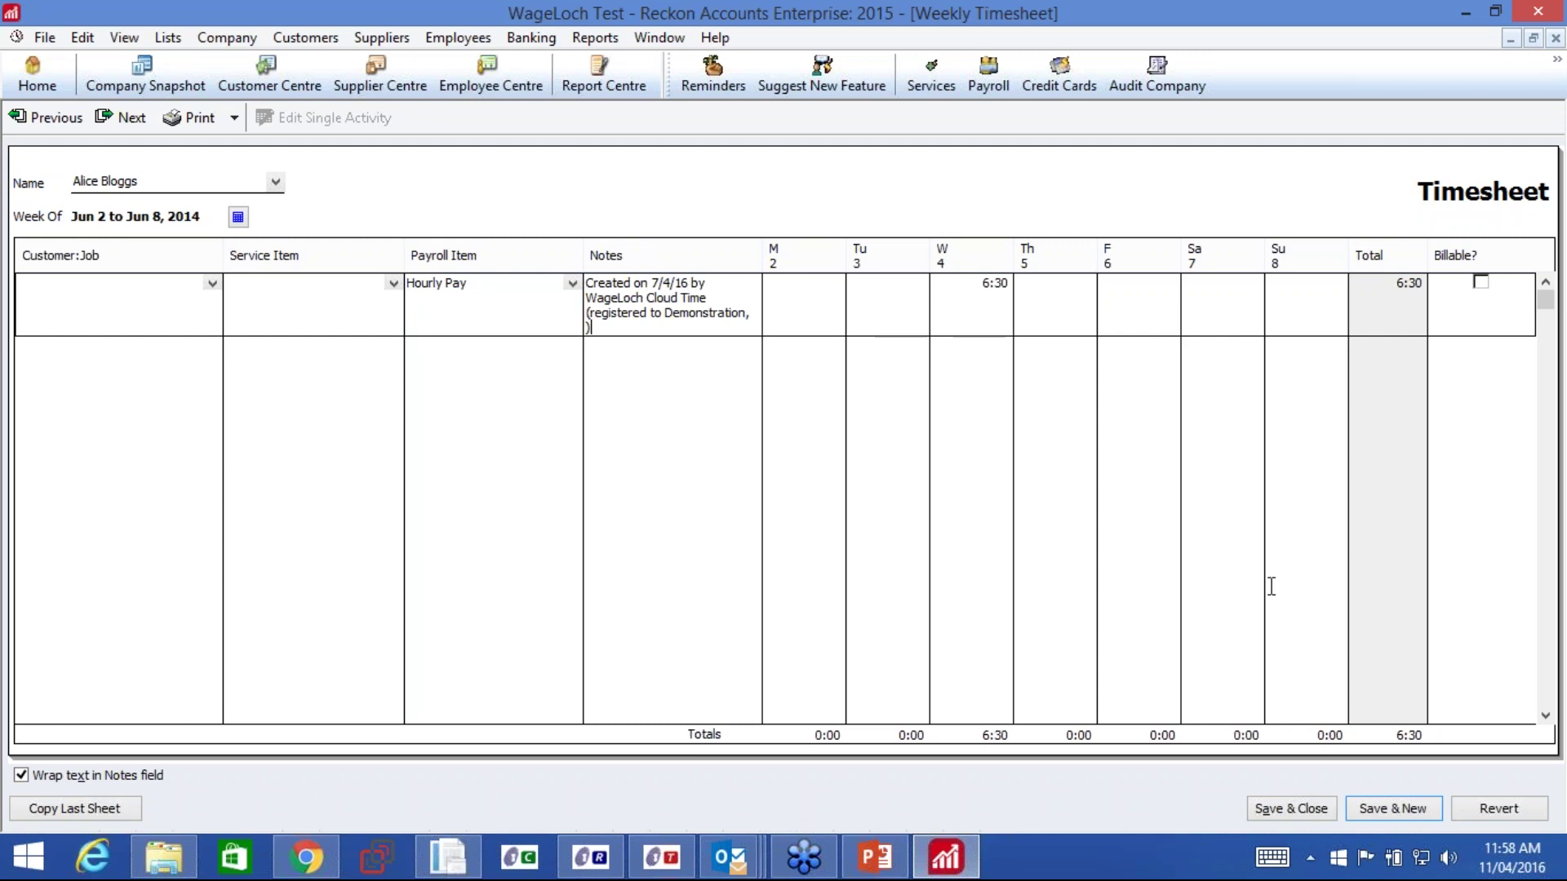
left_click(1296, 808)
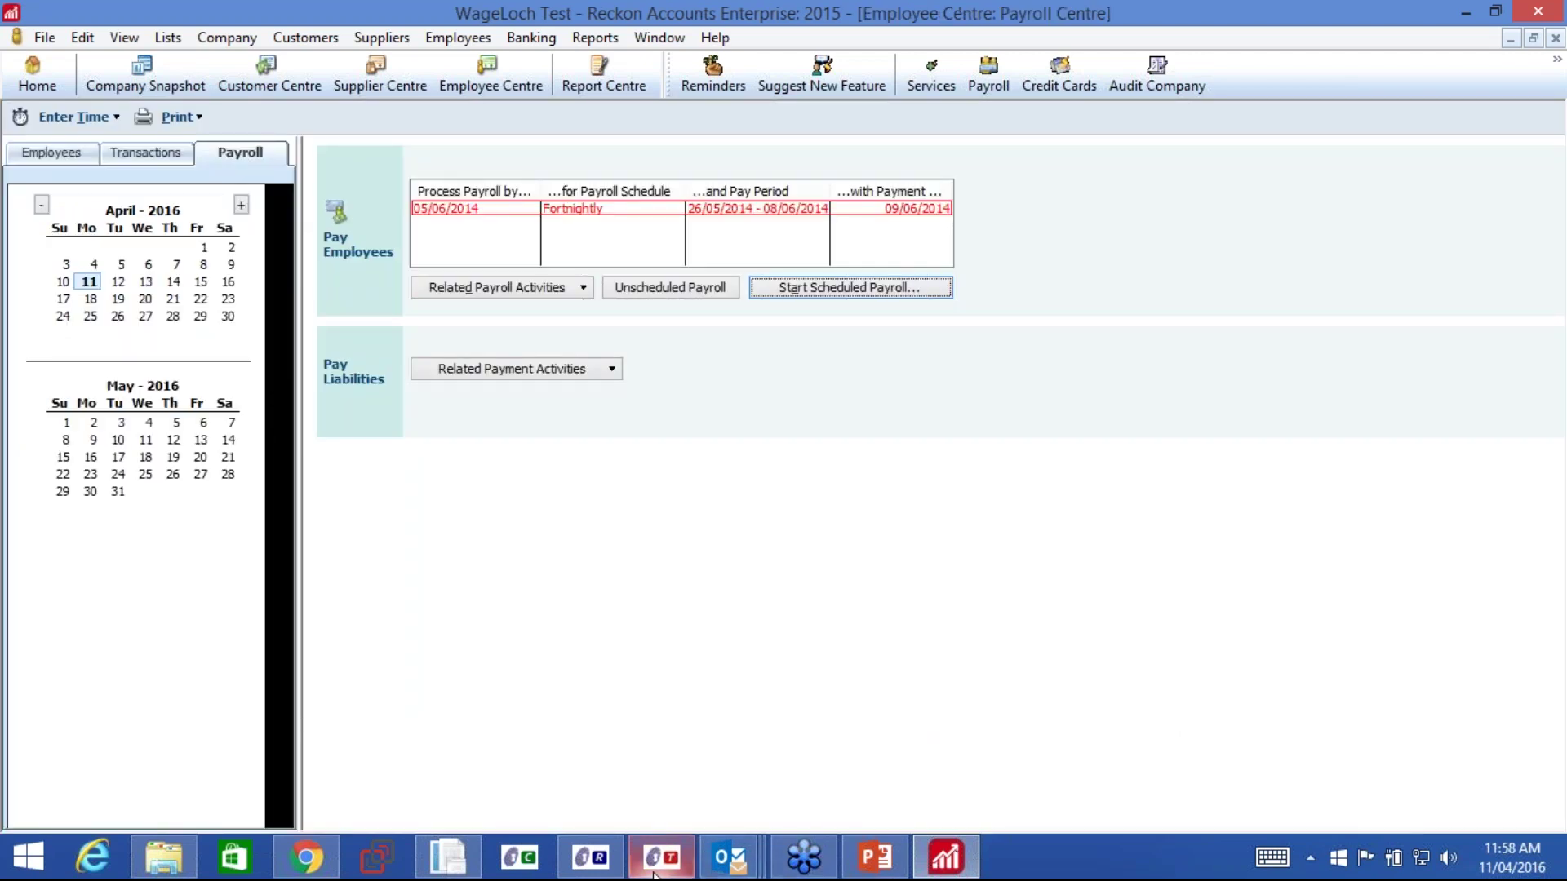
Switch to WageLoch Control.
mouse_move(656, 872)
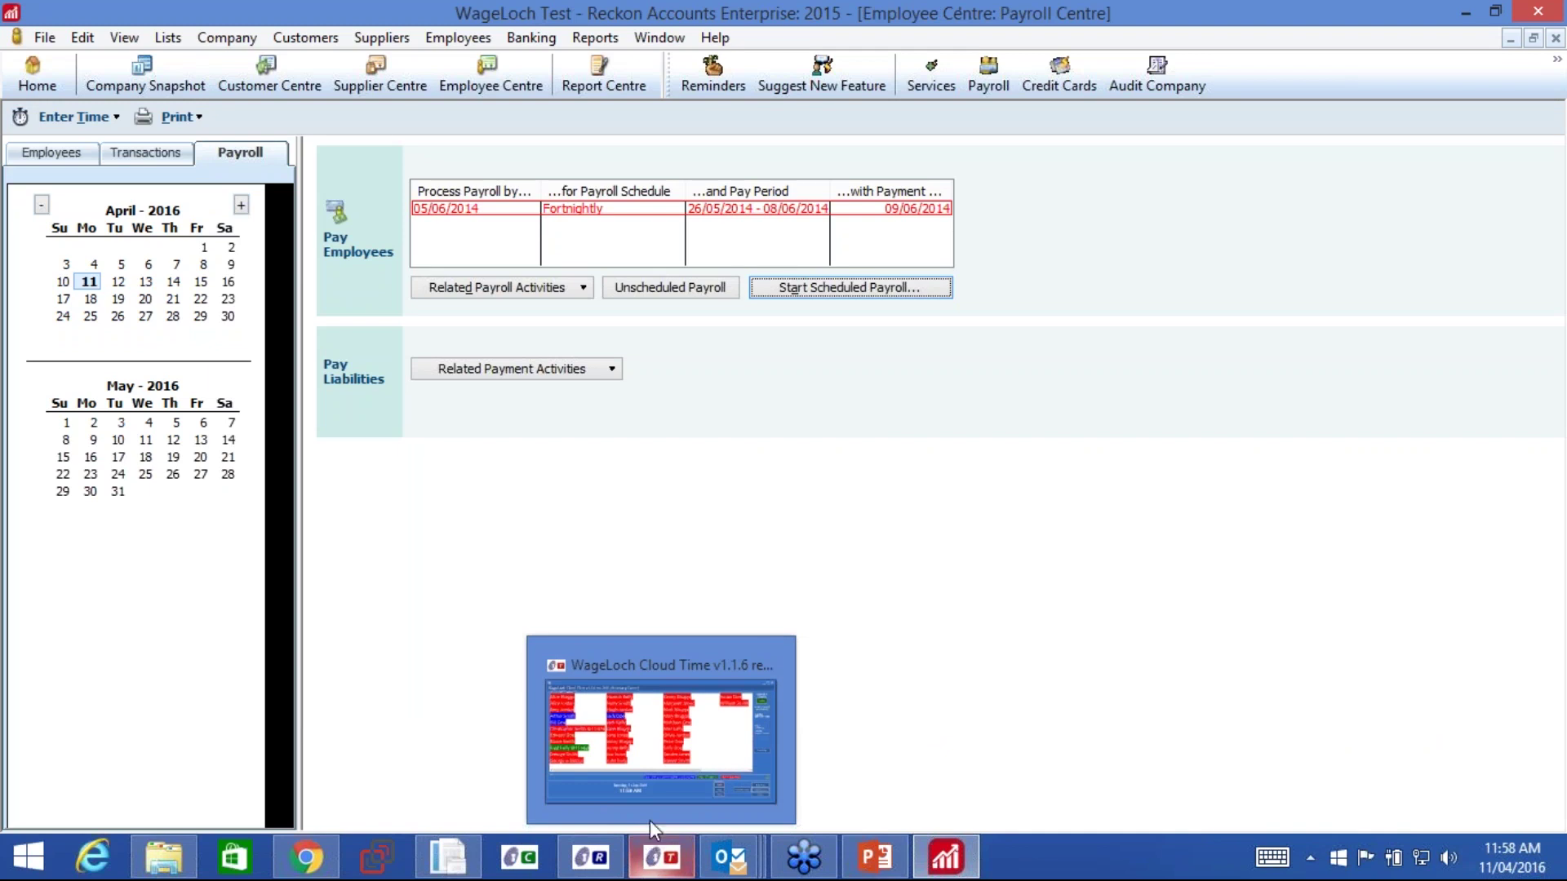
left_click(510, 865)
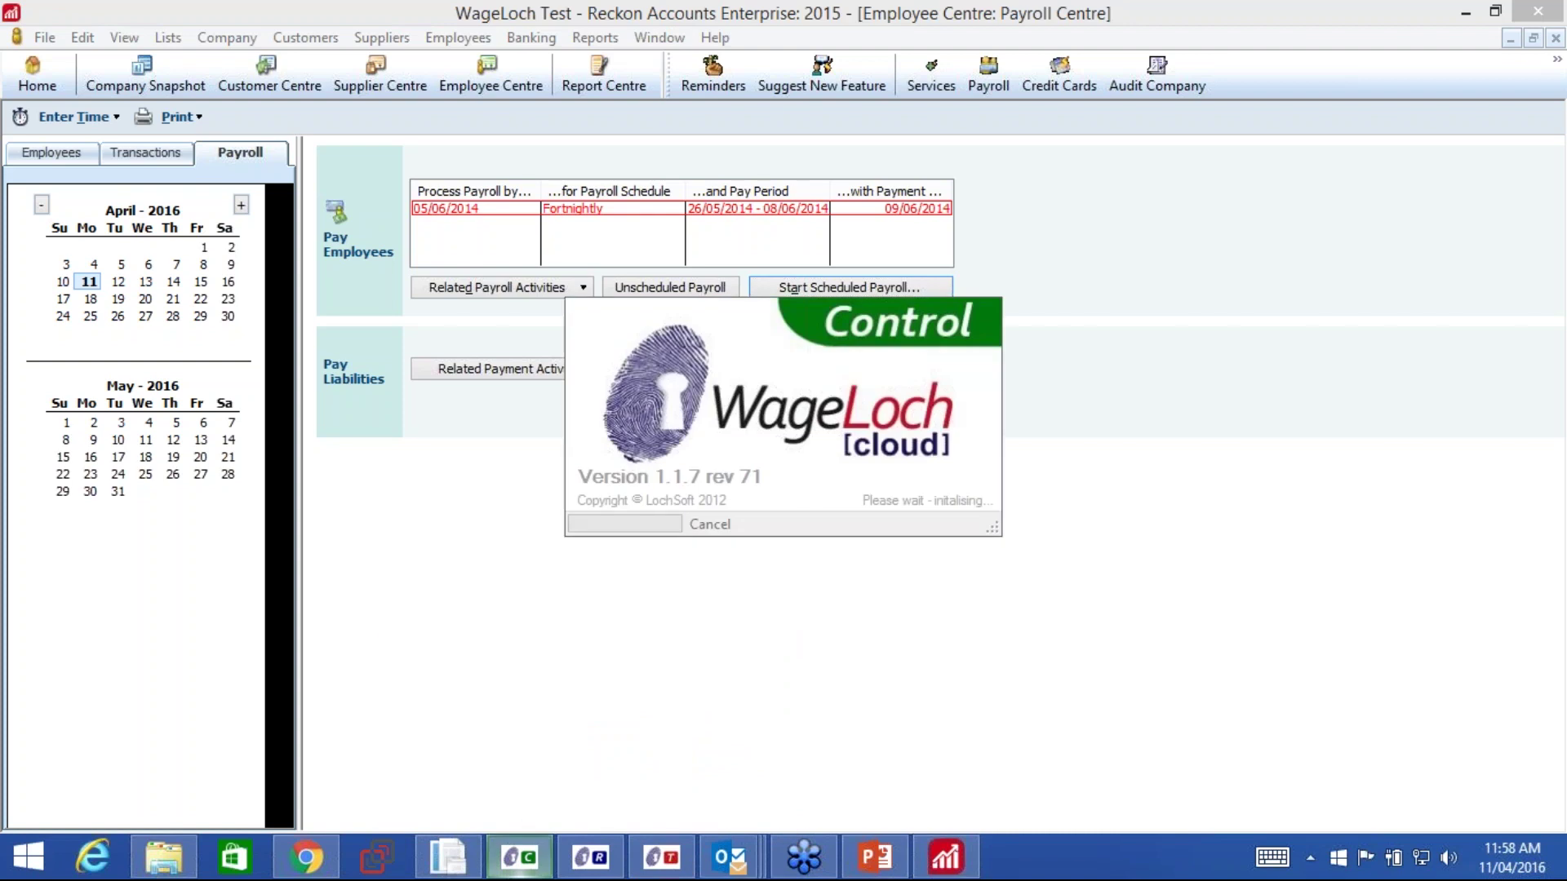
mouse_move(510, 861)
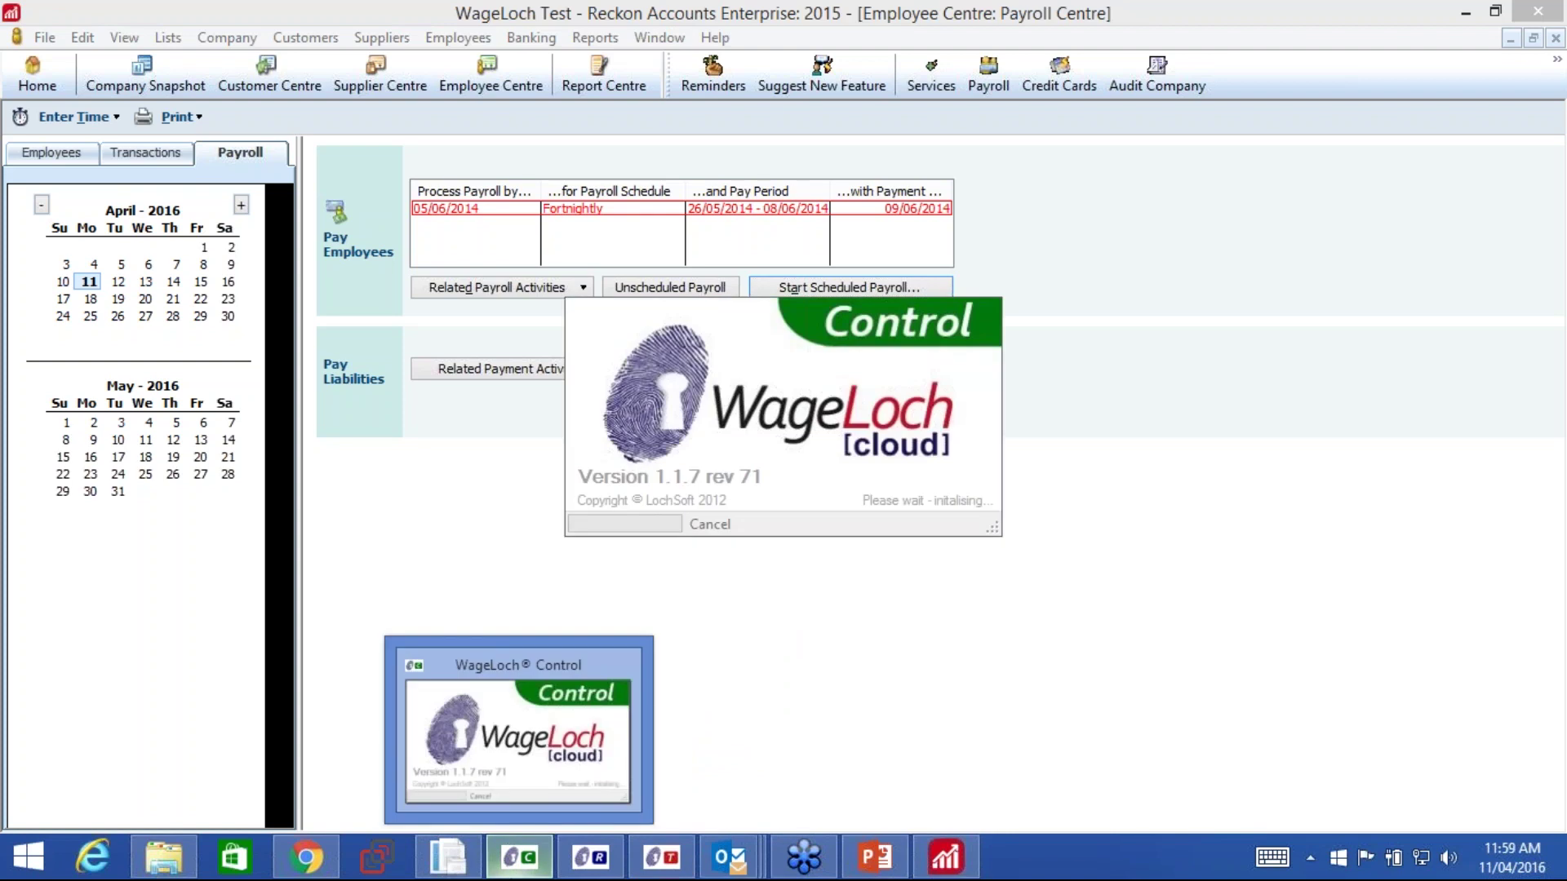
Log in to WageLoch Control with the account password and select the Pharmacy Demo site.
type("*")
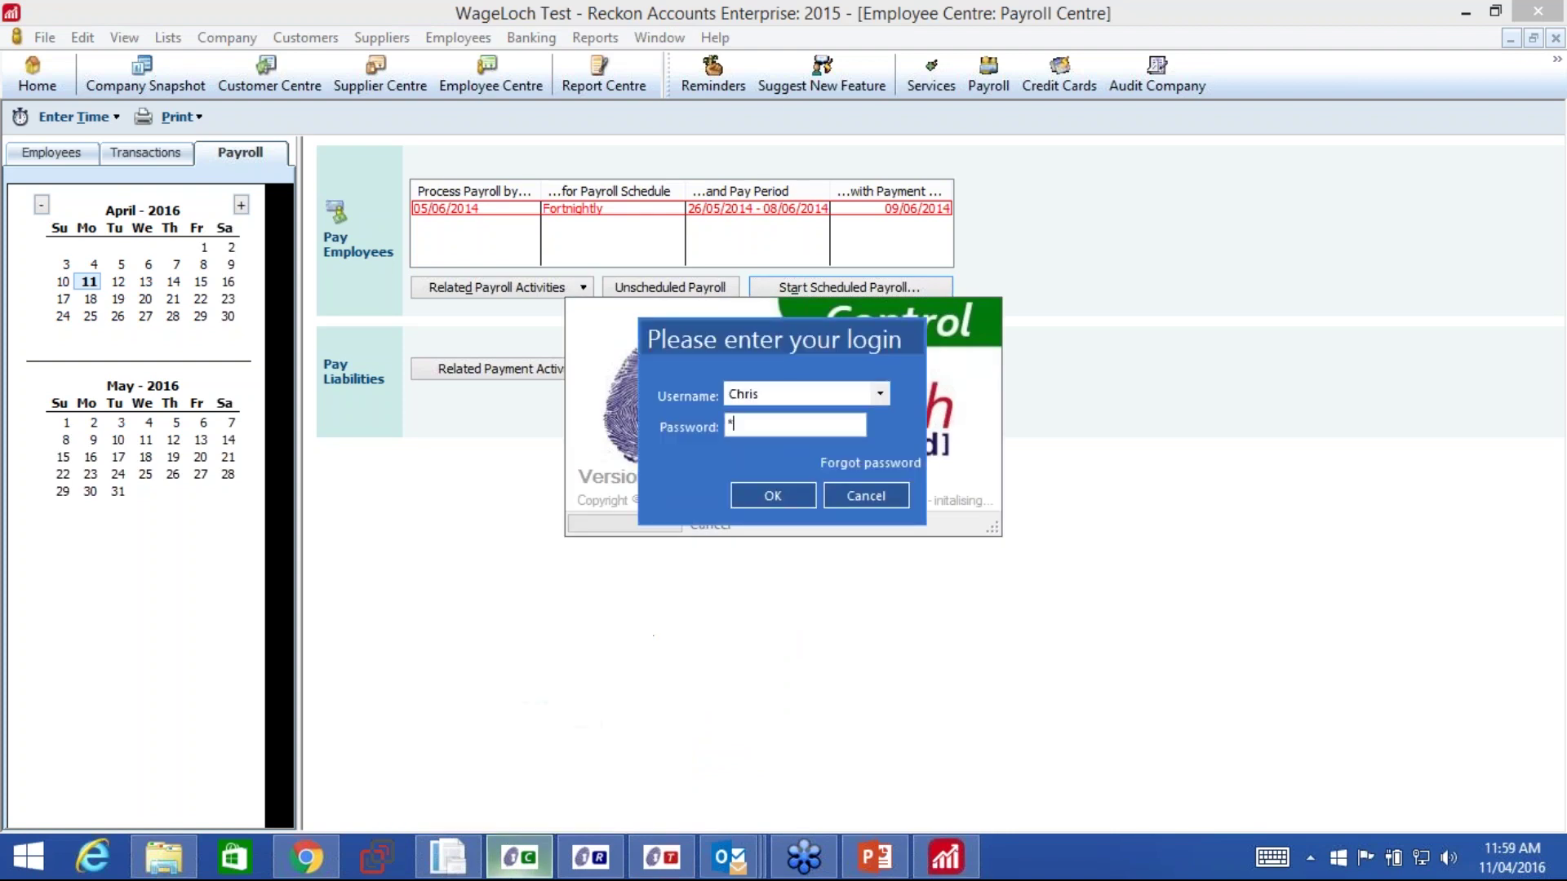
type("********")
key("Return")
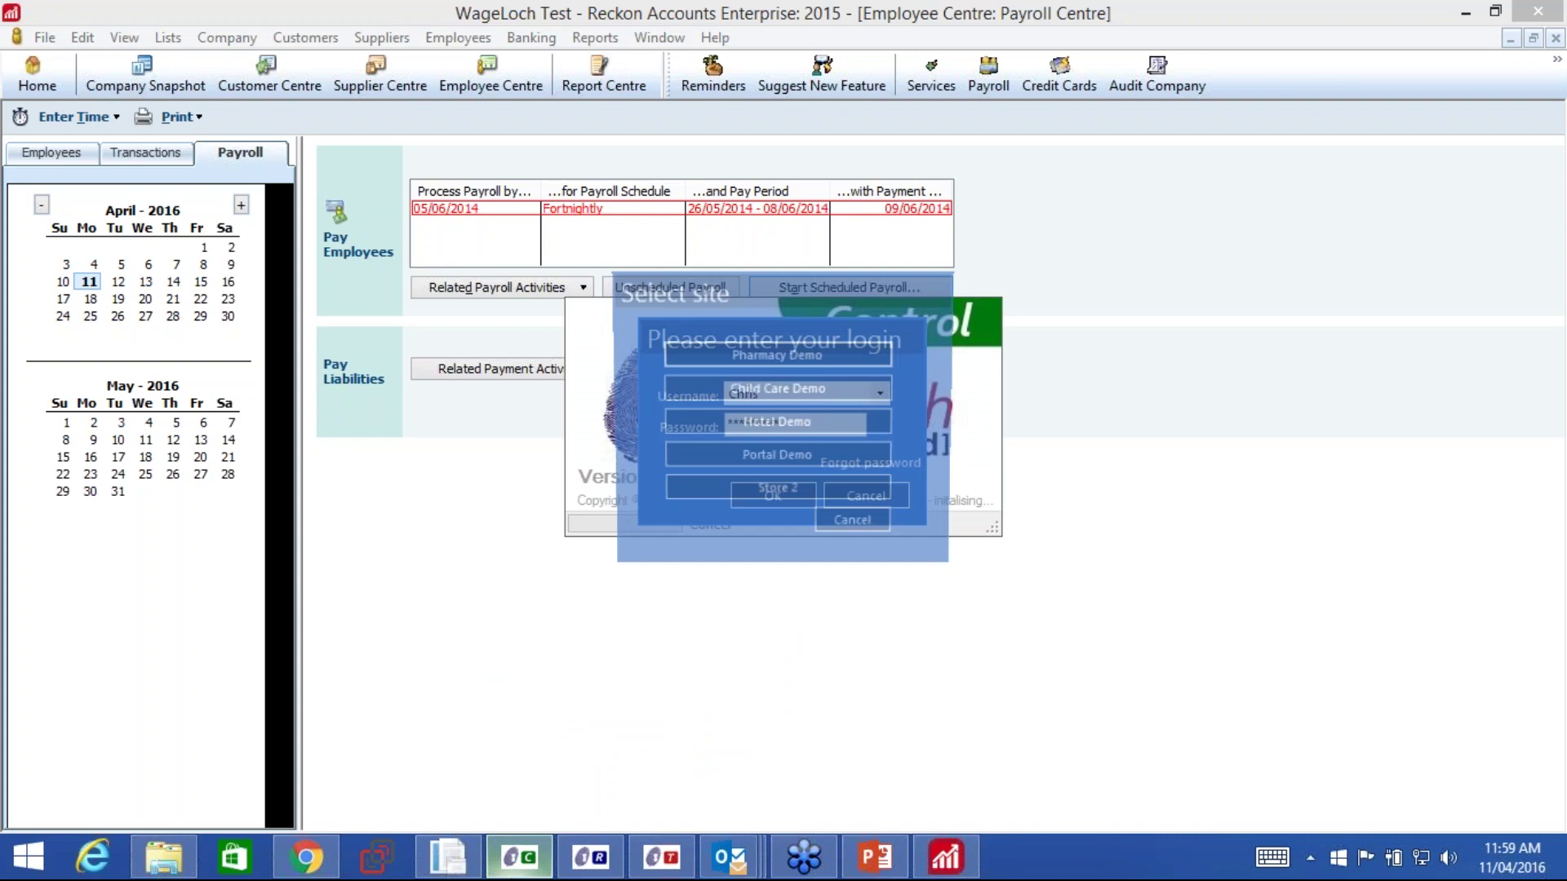
left_click(786, 389)
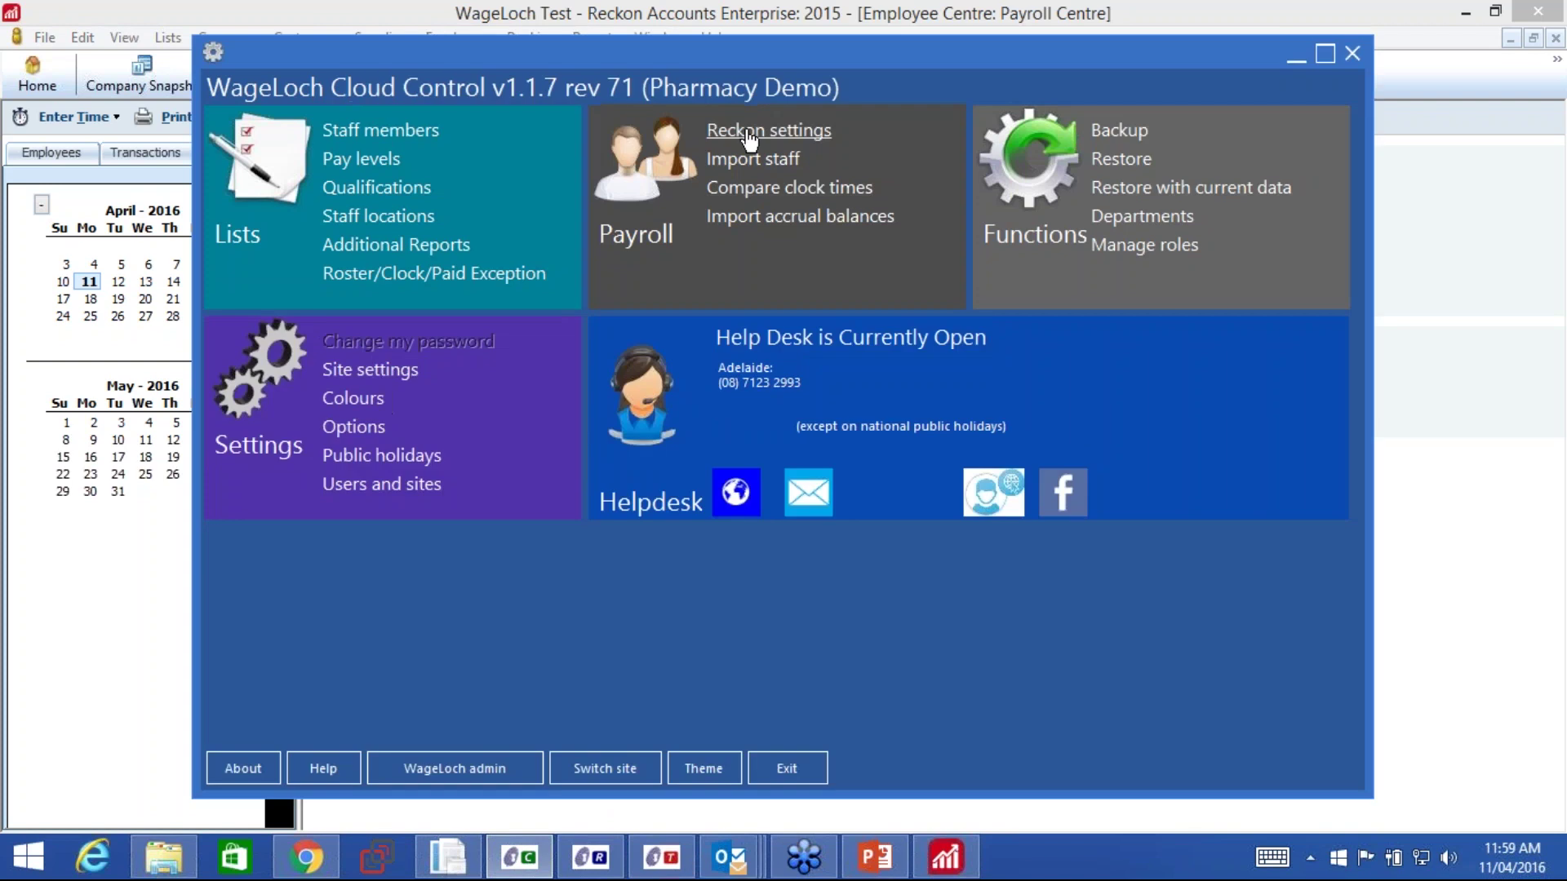
Review the Reckon settings and the Departments list, leaving both without saving any changes.
left_click(749, 137)
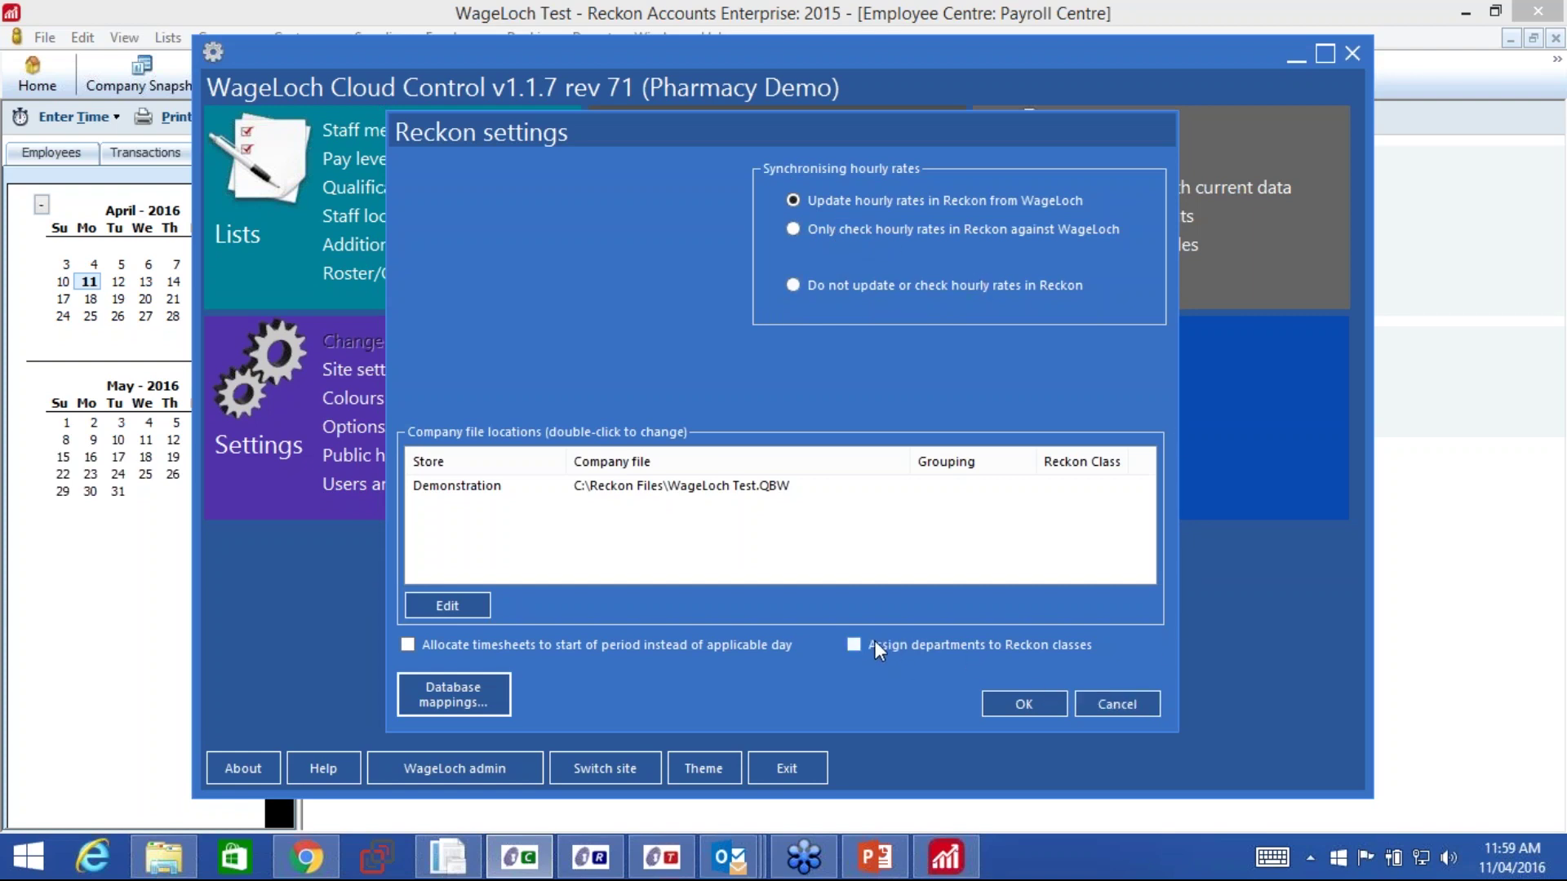
left_click(1118, 706)
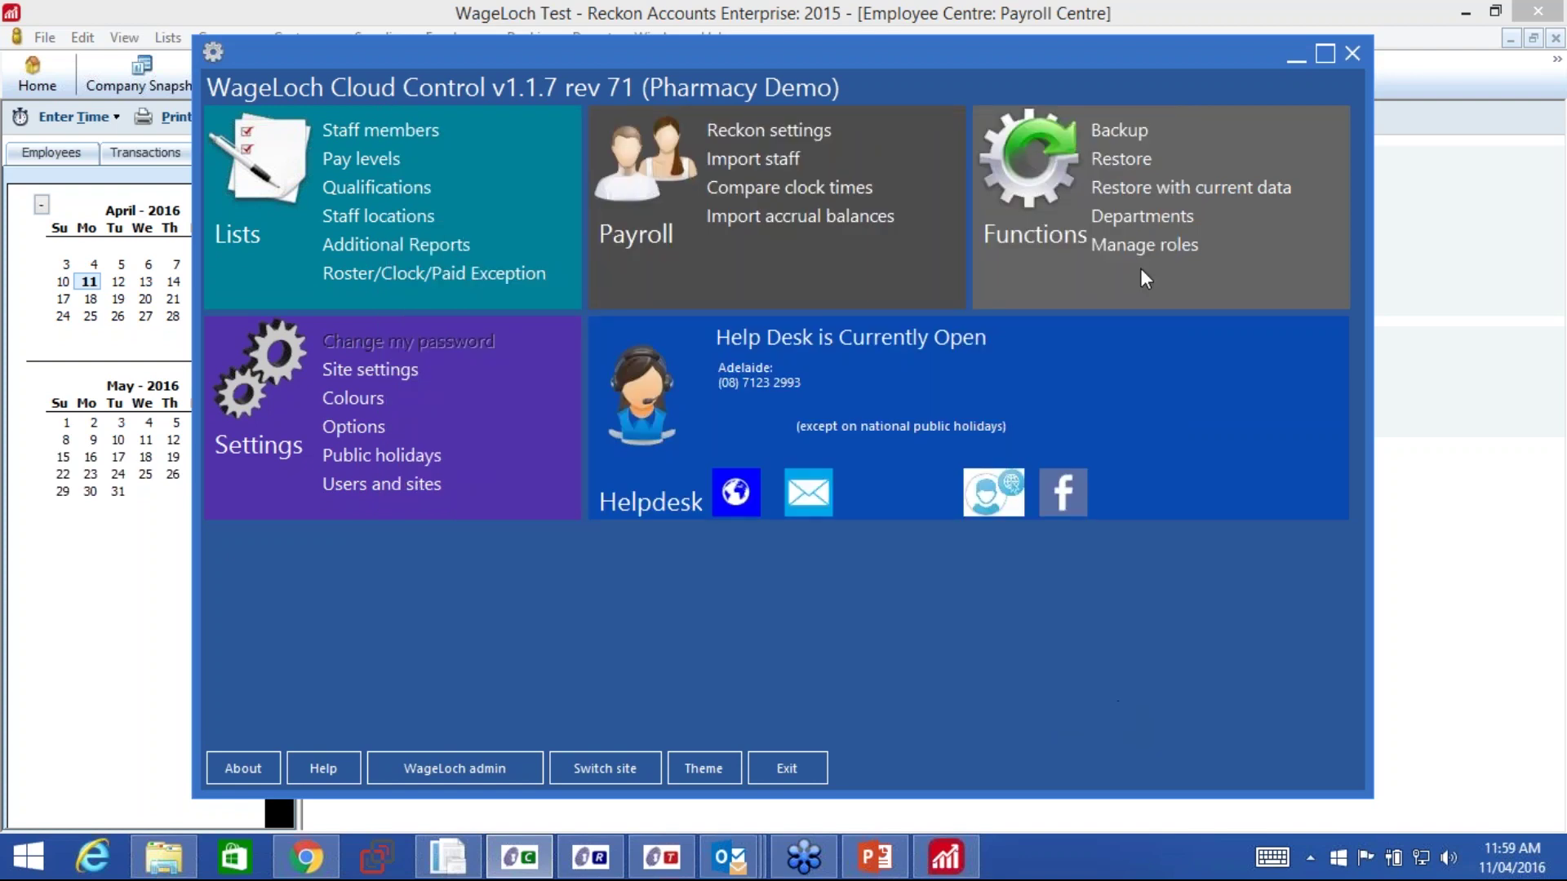
left_click(1163, 220)
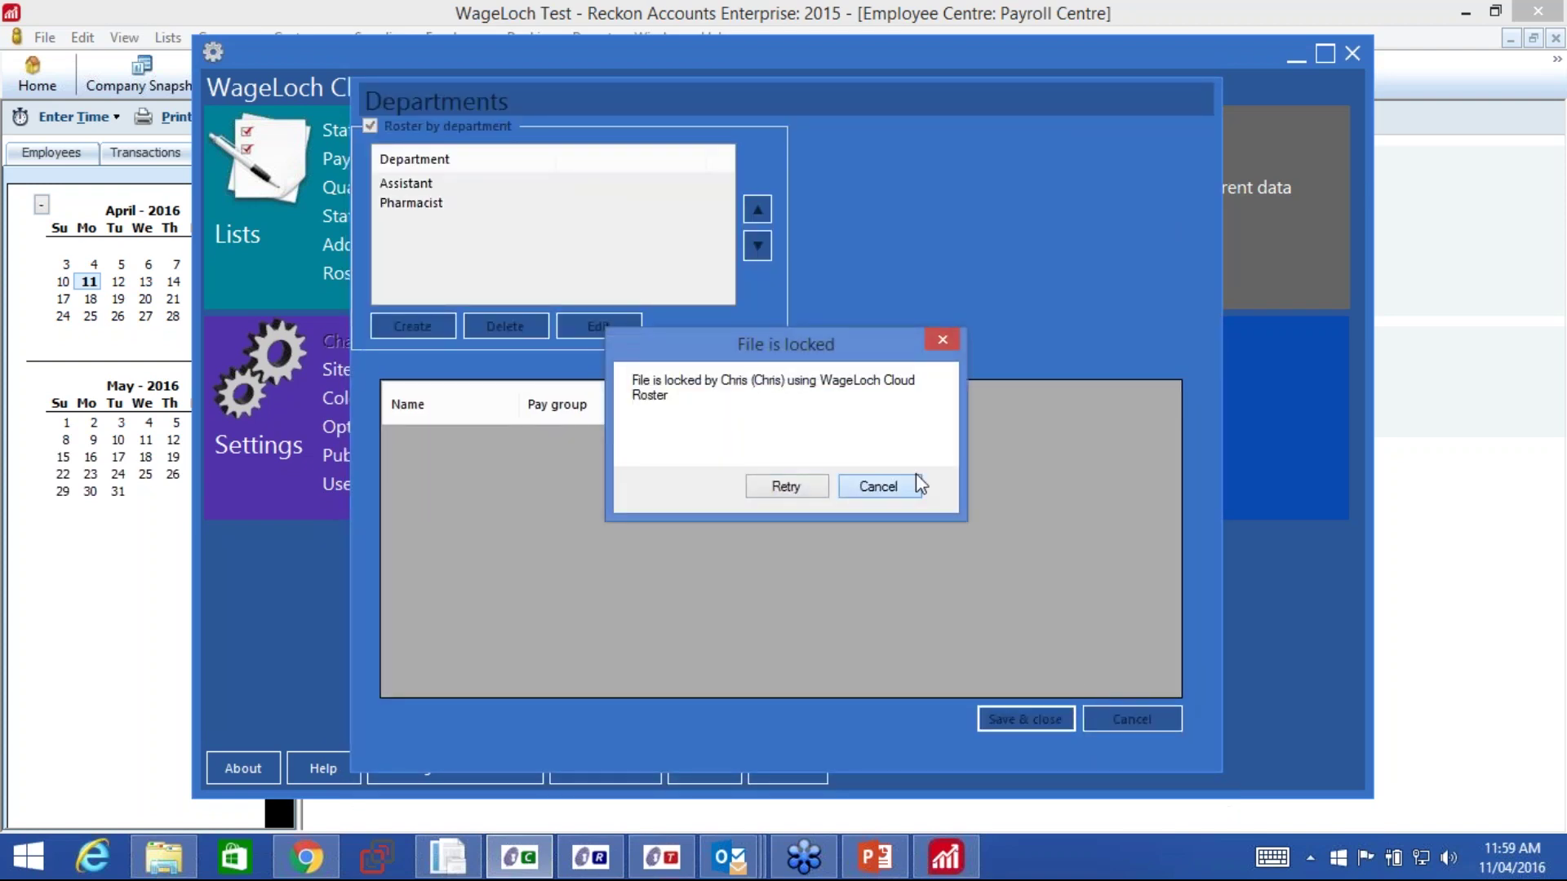
left_click(916, 475)
key("Escape")
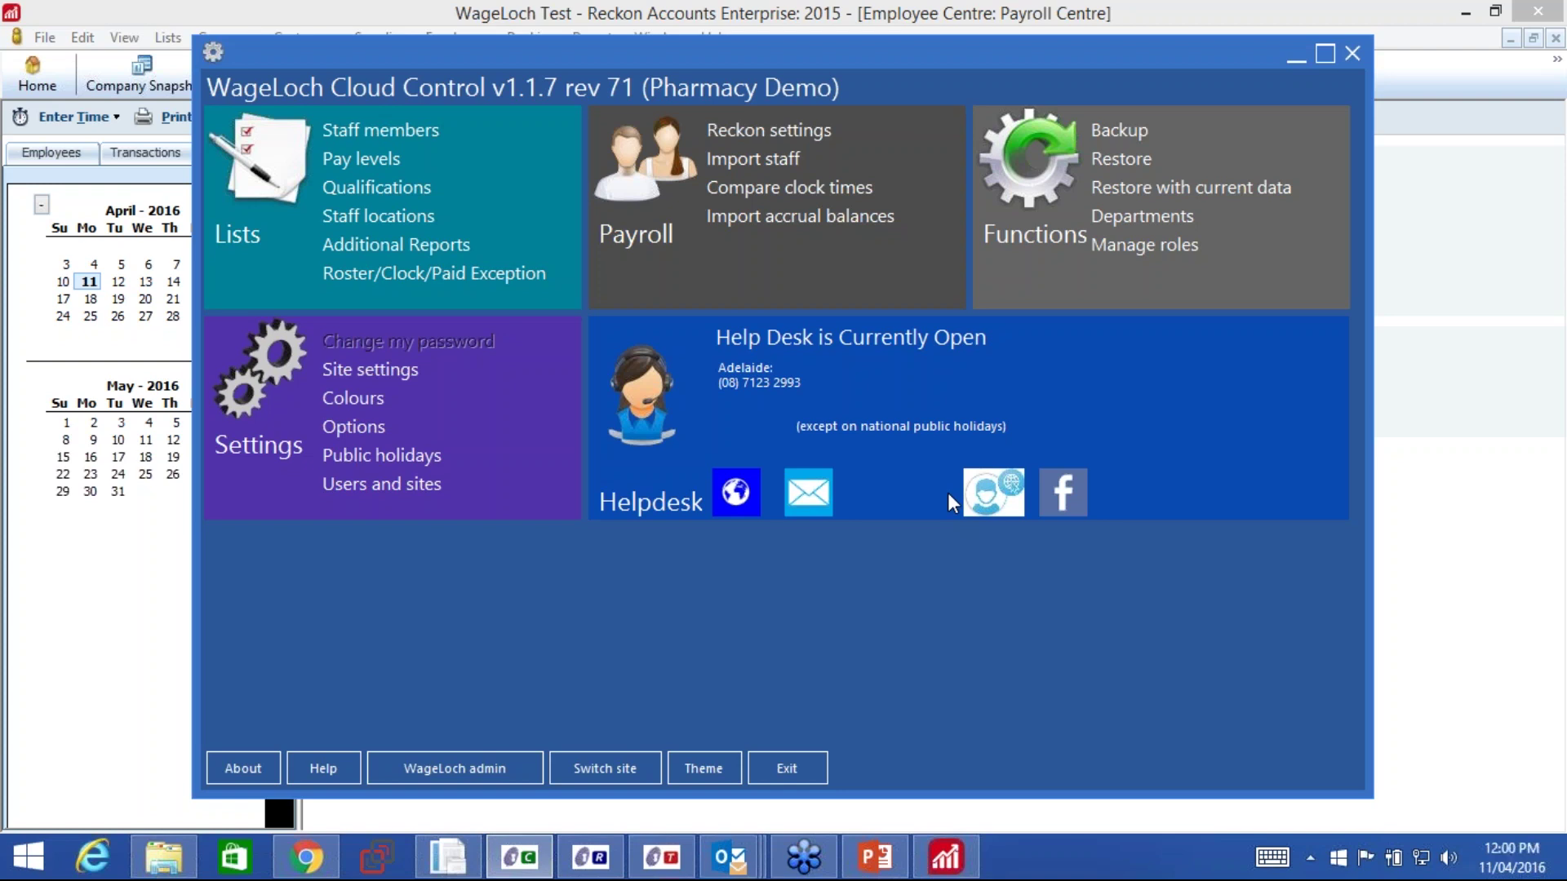
Minimise WageLoch Control and Reckon Accounts, and start a slide show from the Contact details slide of the WageLoch presentation in PowerPoint.
left_click(1290, 51)
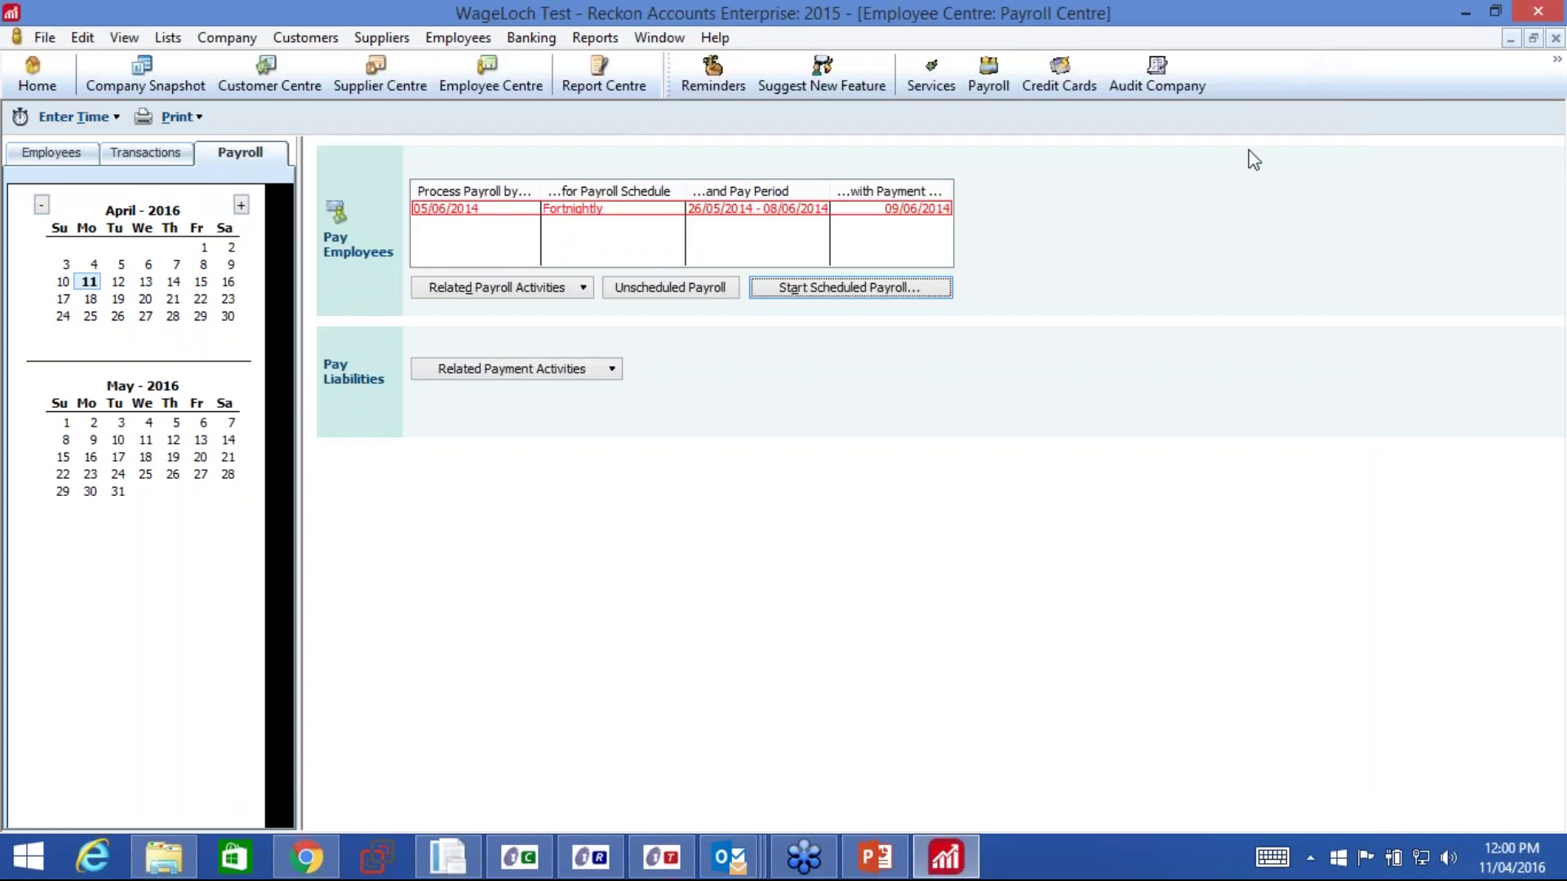
left_click(1464, 20)
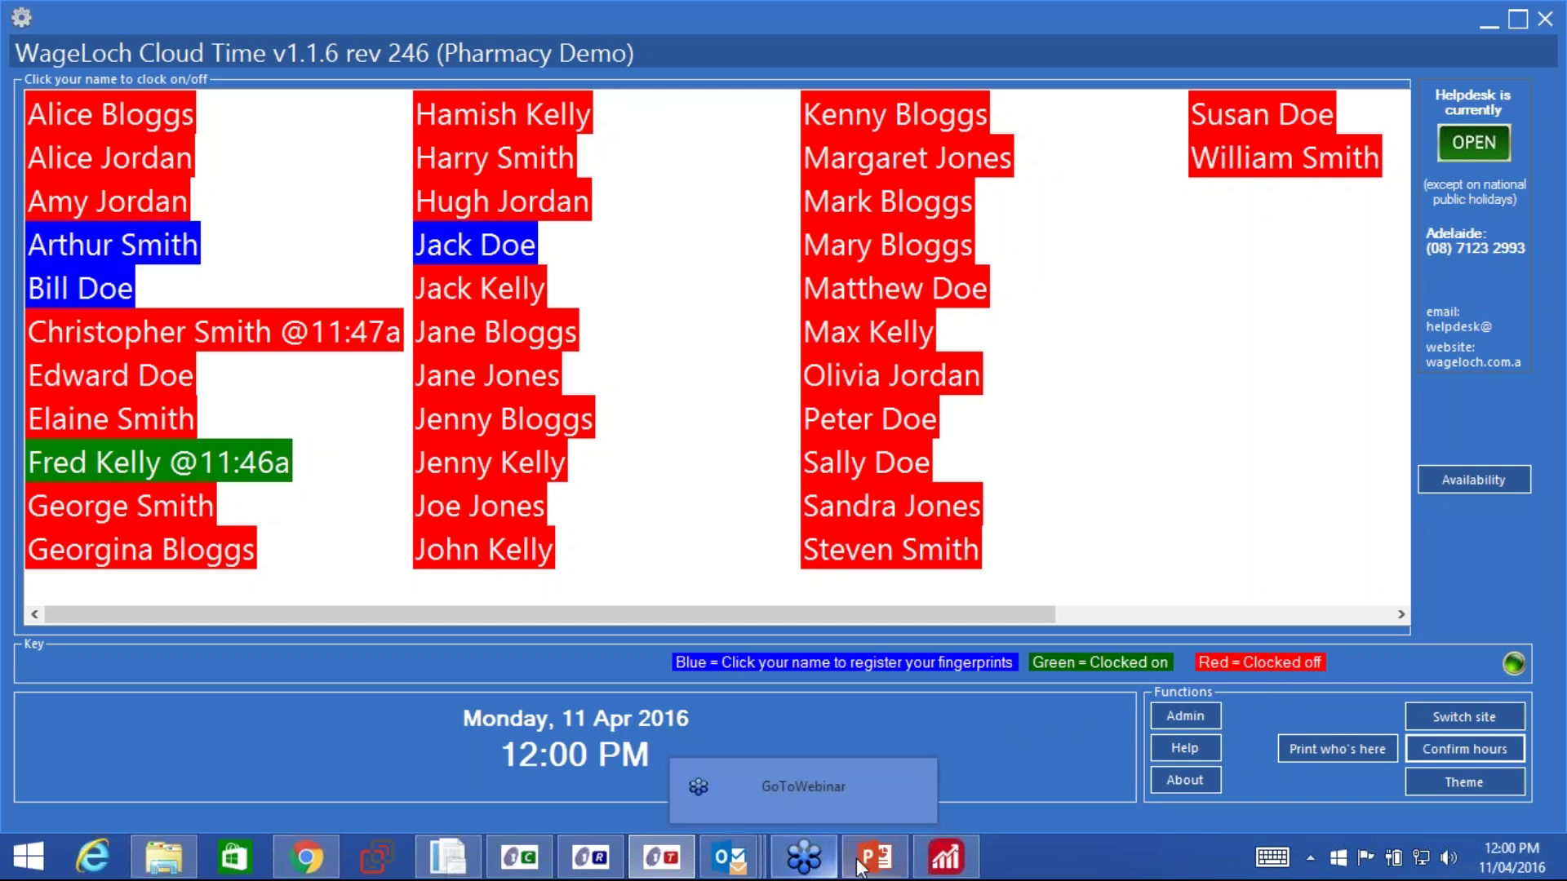
mouse_move(873, 865)
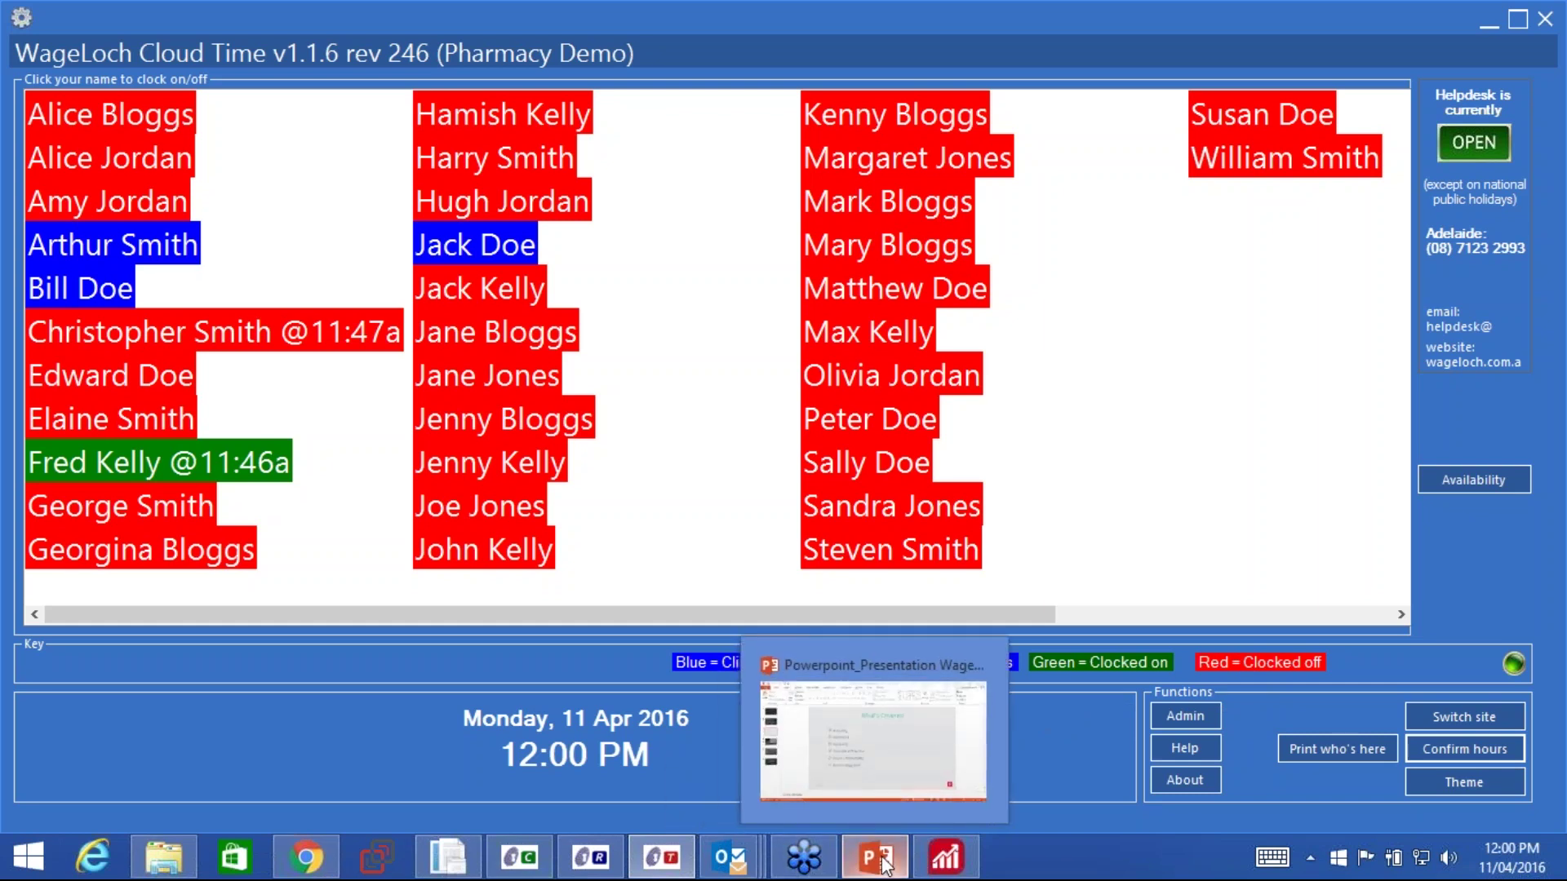
left_click(877, 861)
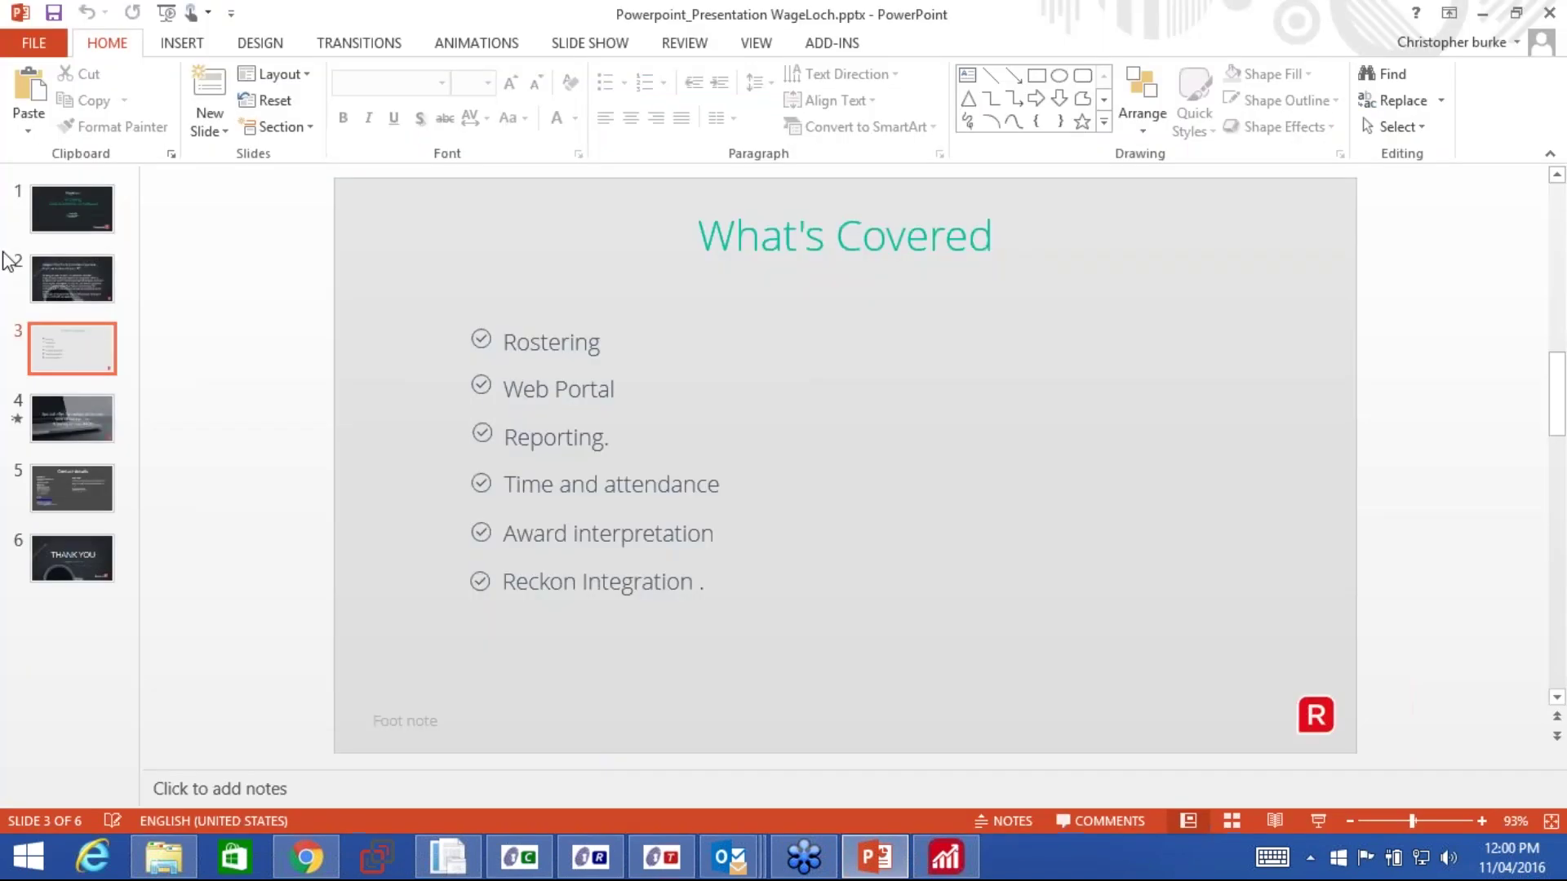
left_click(72, 488)
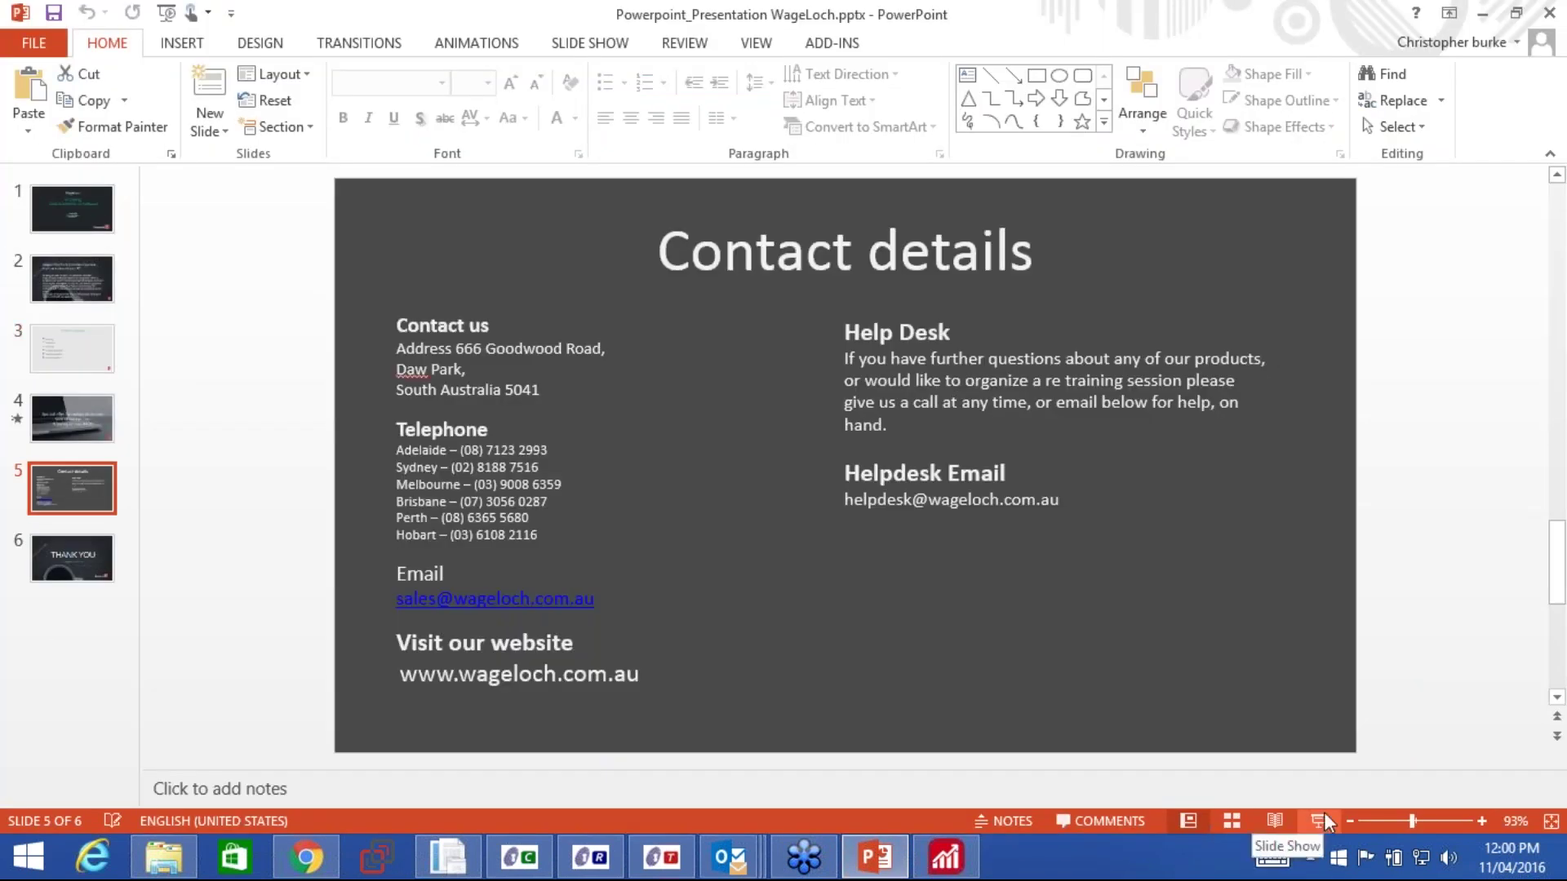
left_click(1323, 820)
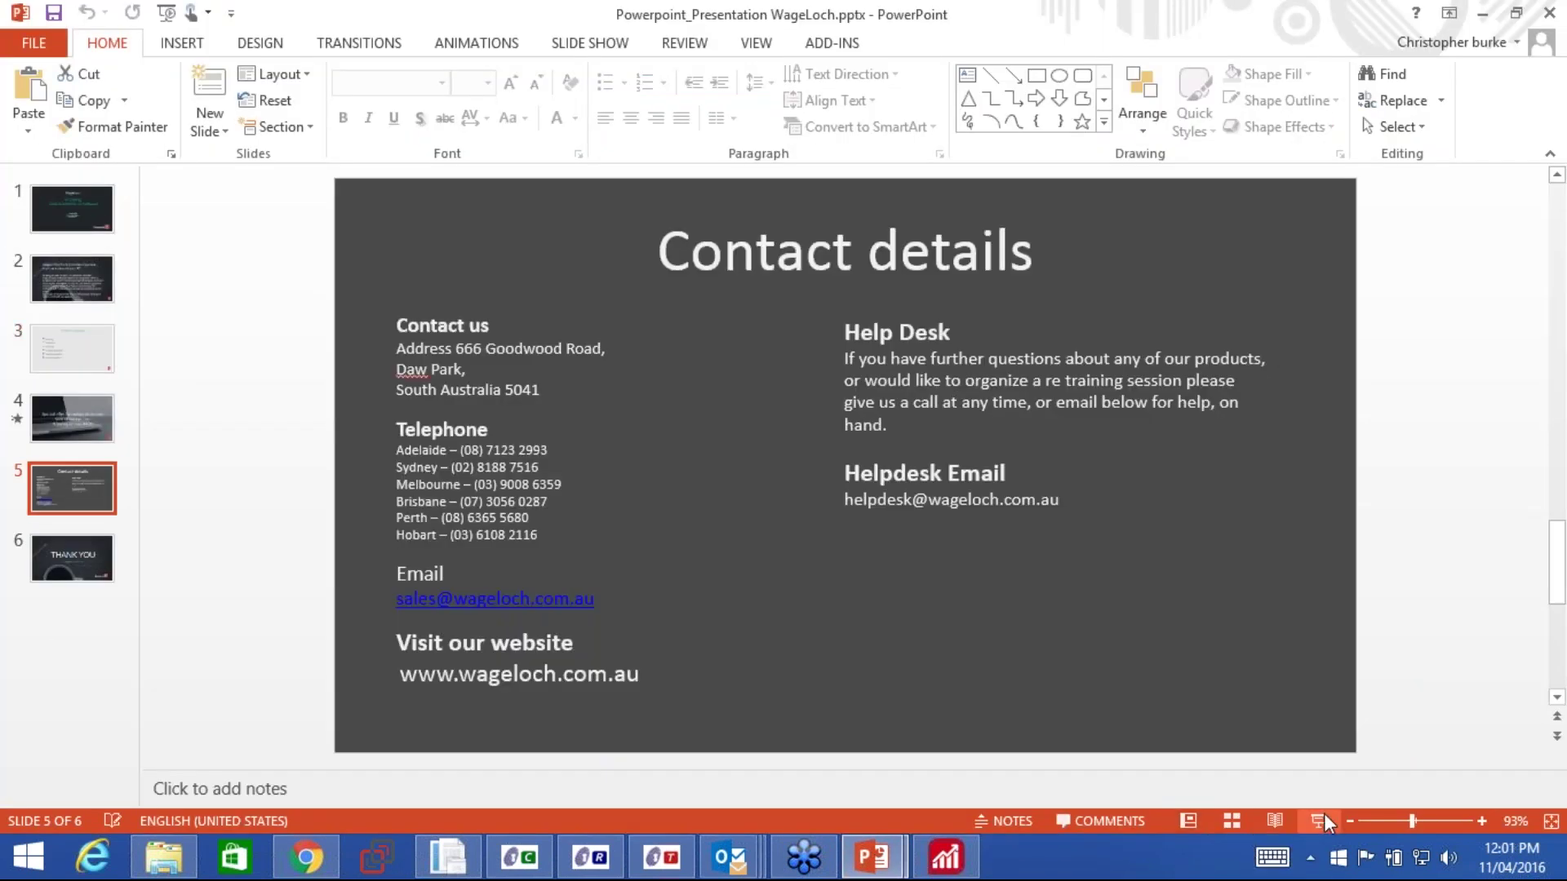